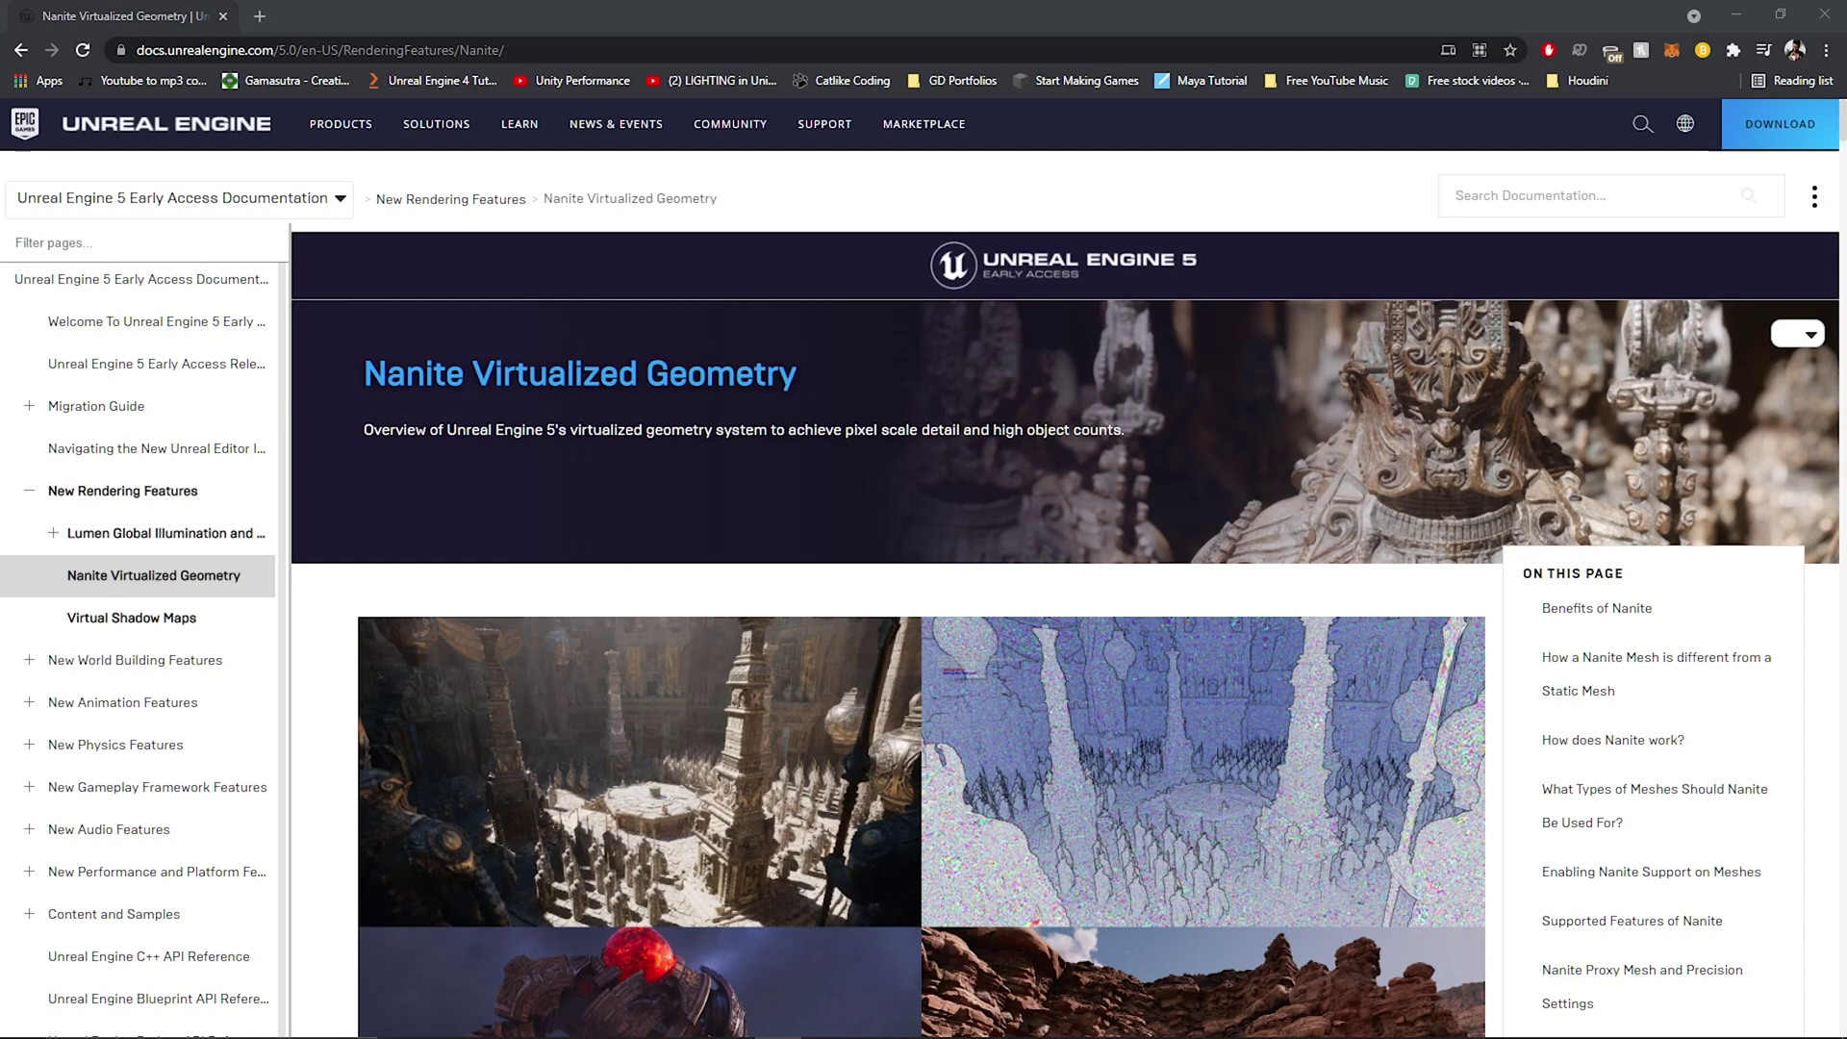
Switch to Discord and review the general channel's rock download screenshots and the comments about Unreal's storage use
{"action": "key", "text": "alt+Tab"}
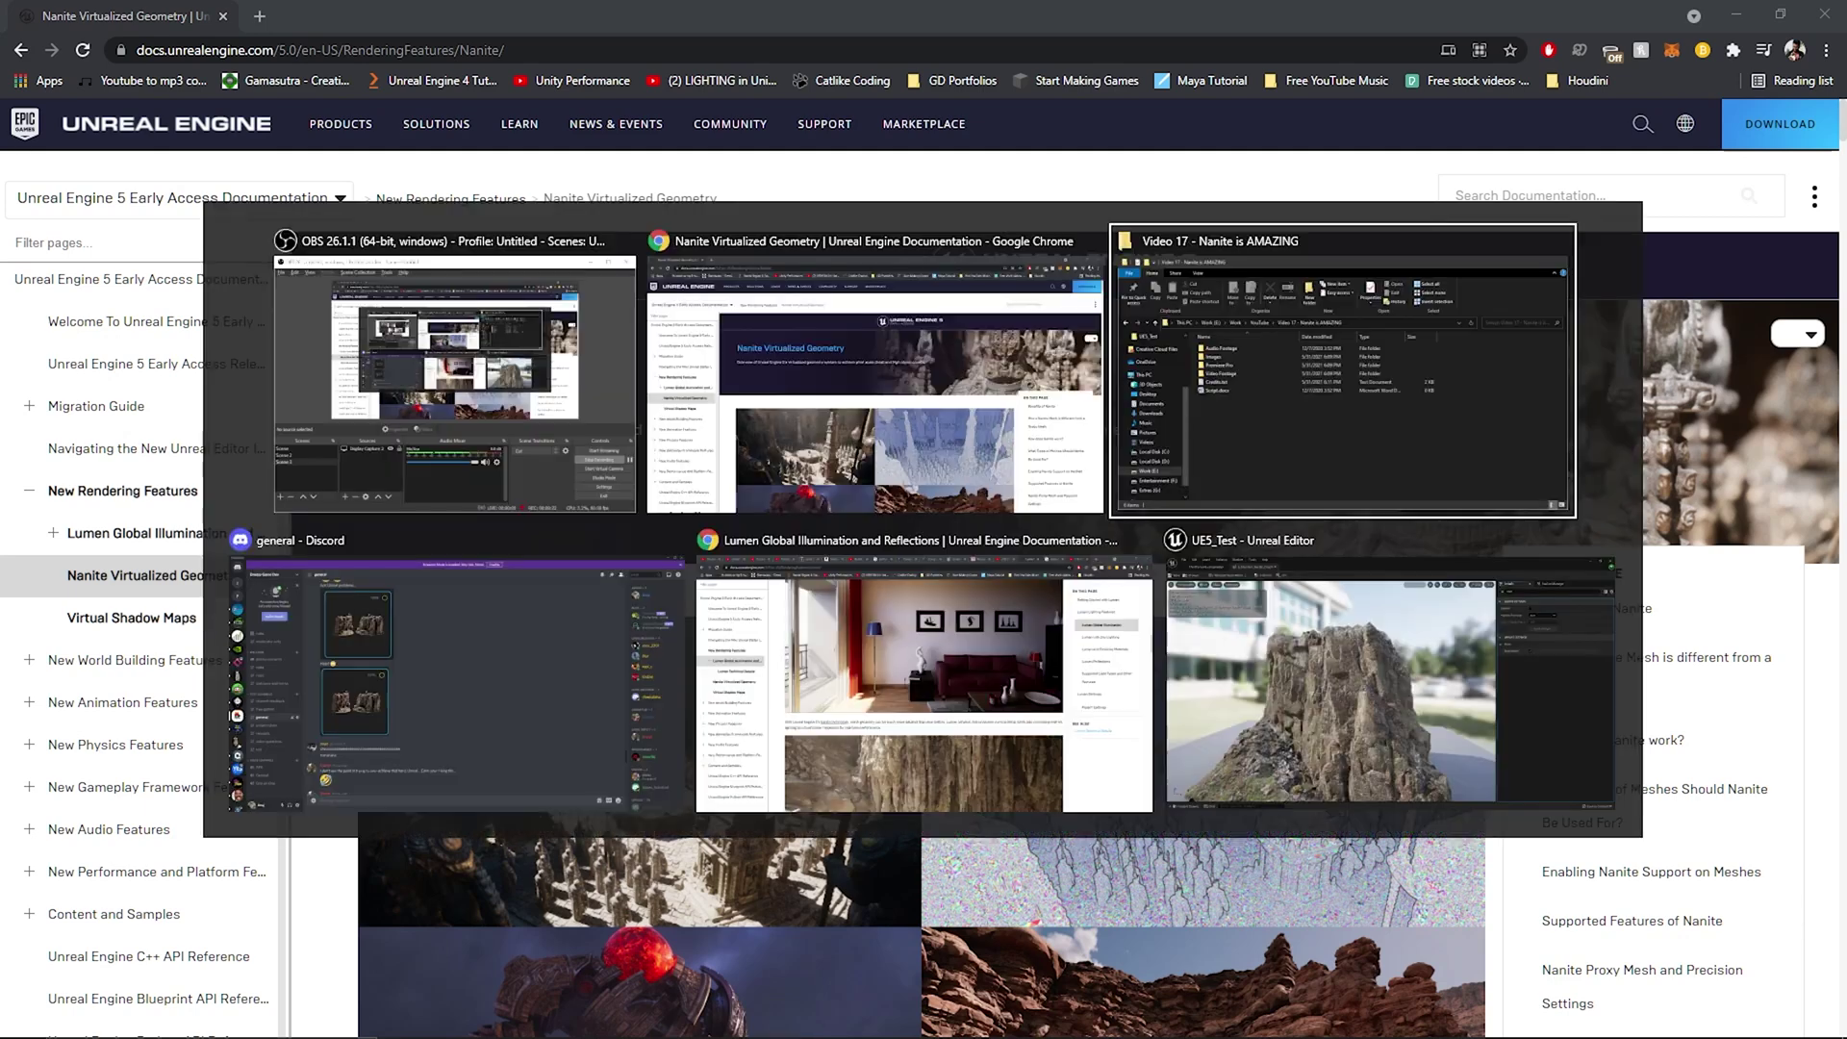
{"action": "key", "text": "alt+Tab"}
{"action": "key", "text": "alt+Tab"}
{"action": "key", "text": "alt+Tab"}
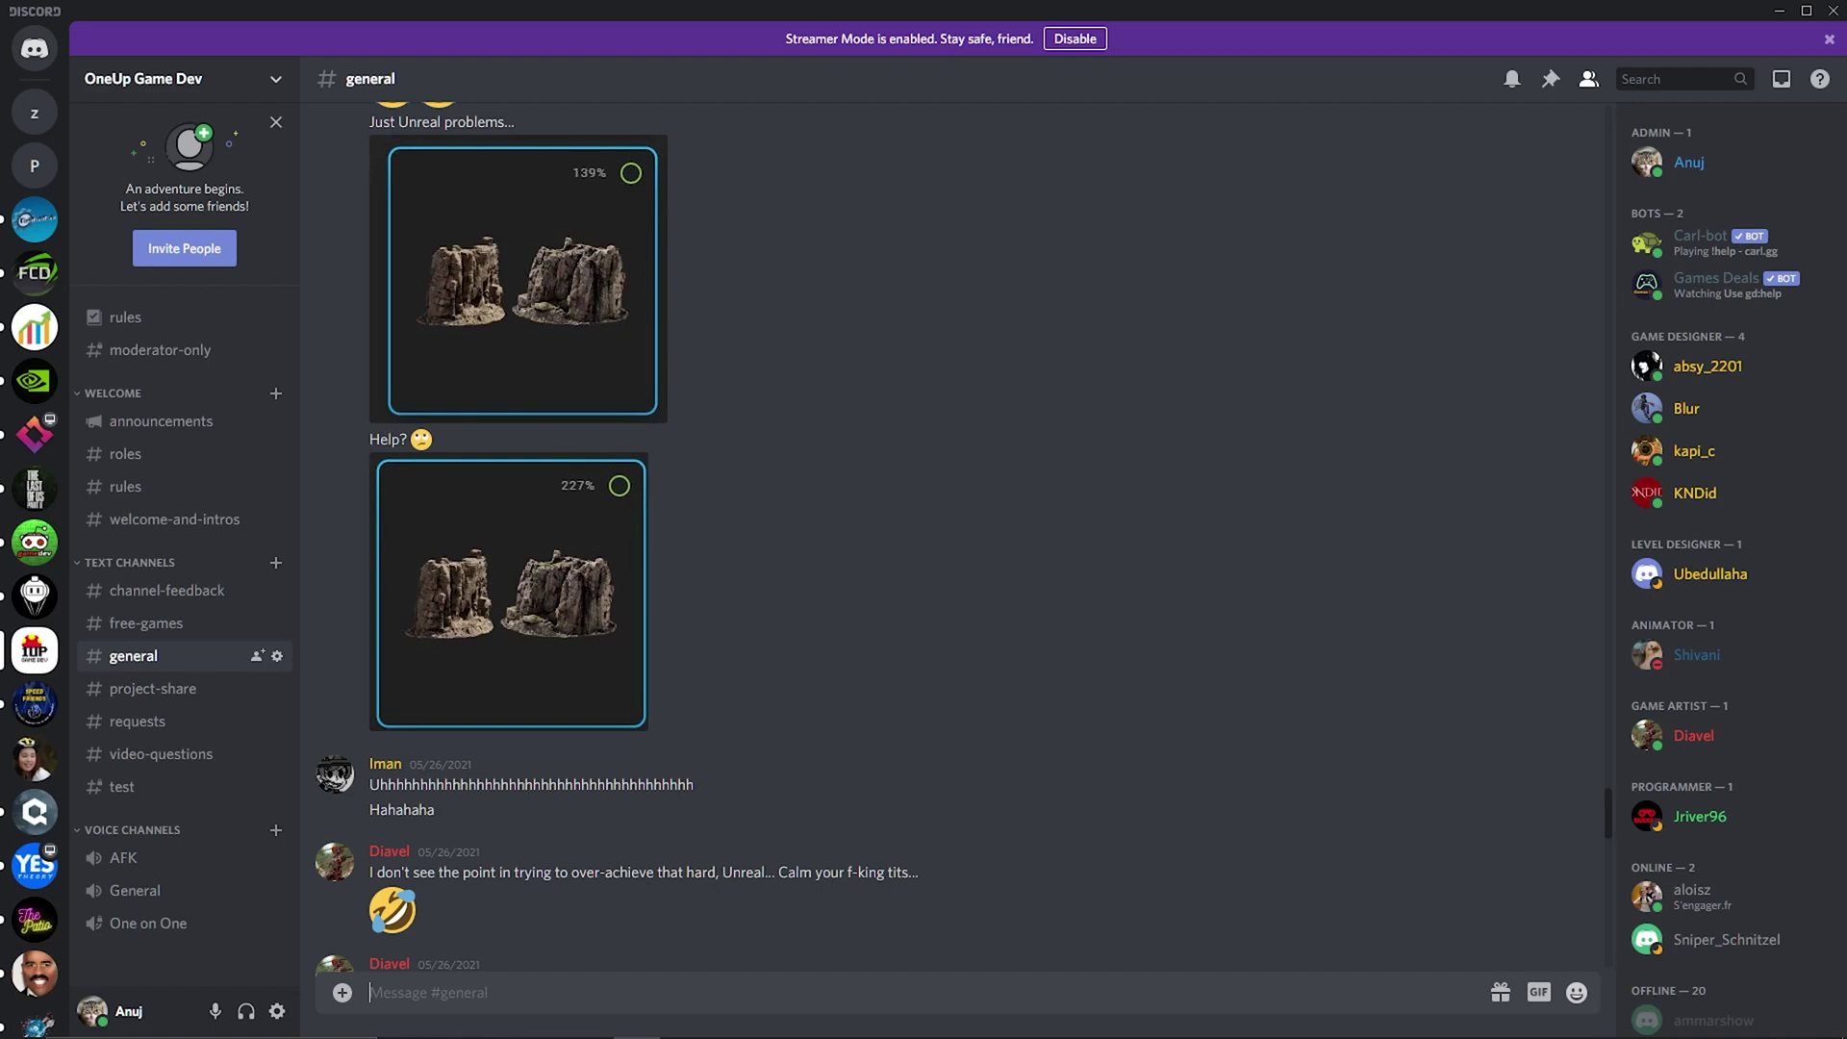
{"action": "scroll", "coordinate": [897, 513], "scroll_direction": "down", "scroll_amount": 6}
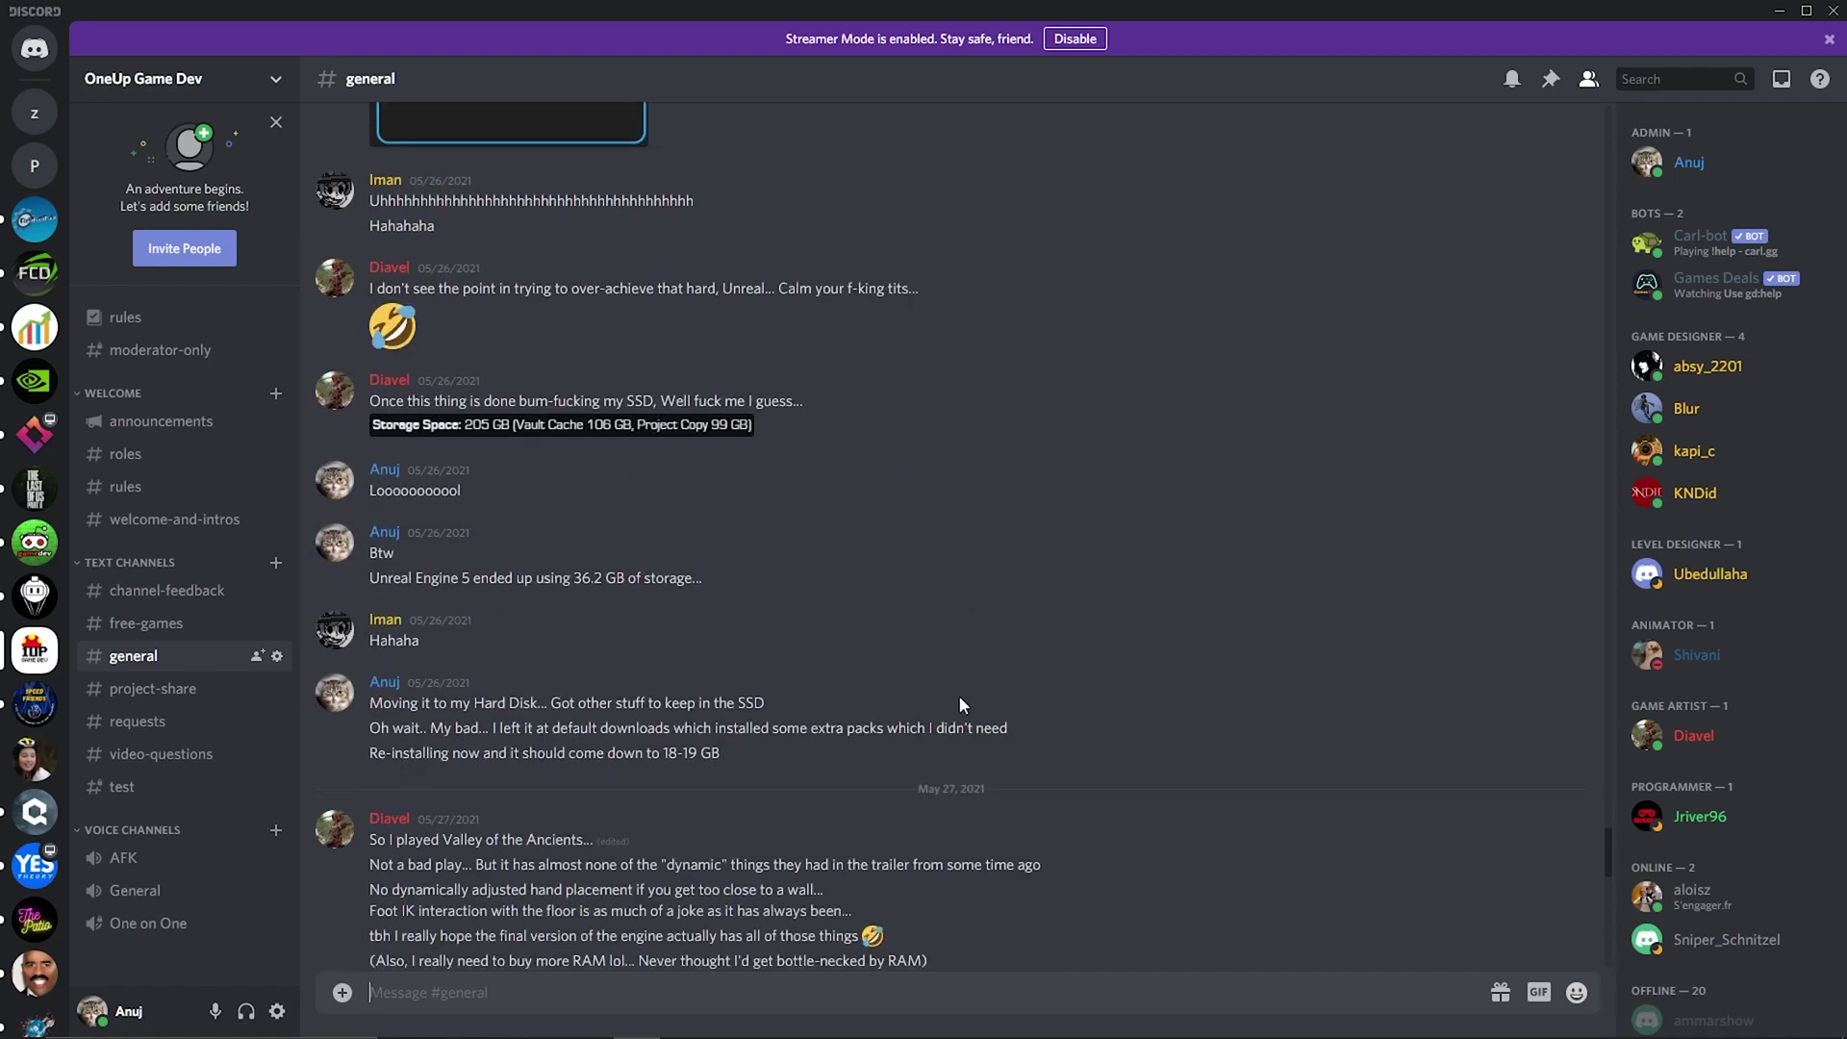
{"action": "scroll", "coordinate": [967, 696], "scroll_direction": "down", "scroll_amount": 2}
{"action": "scroll", "coordinate": [981, 702], "scroll_direction": "up", "scroll_amount": 3}
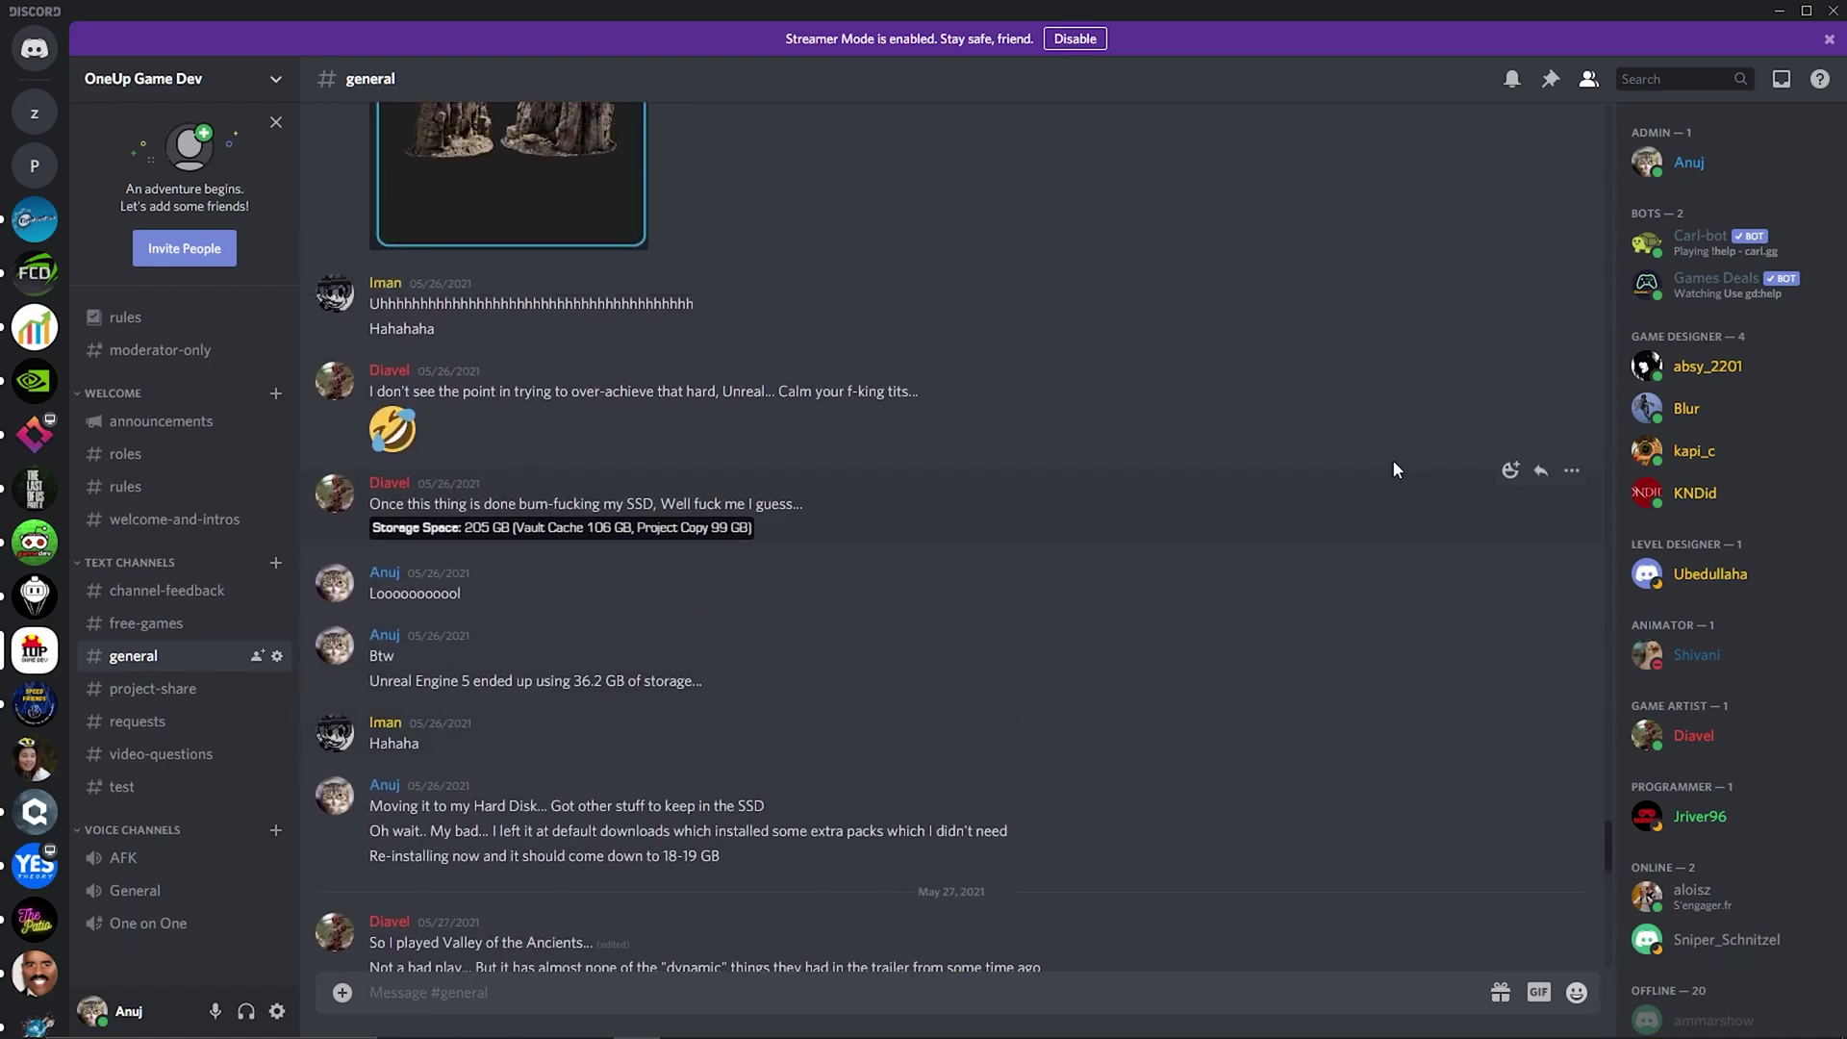
{"action": "scroll", "coordinate": [1716, 319], "scroll_direction": "down", "scroll_amount": 8}
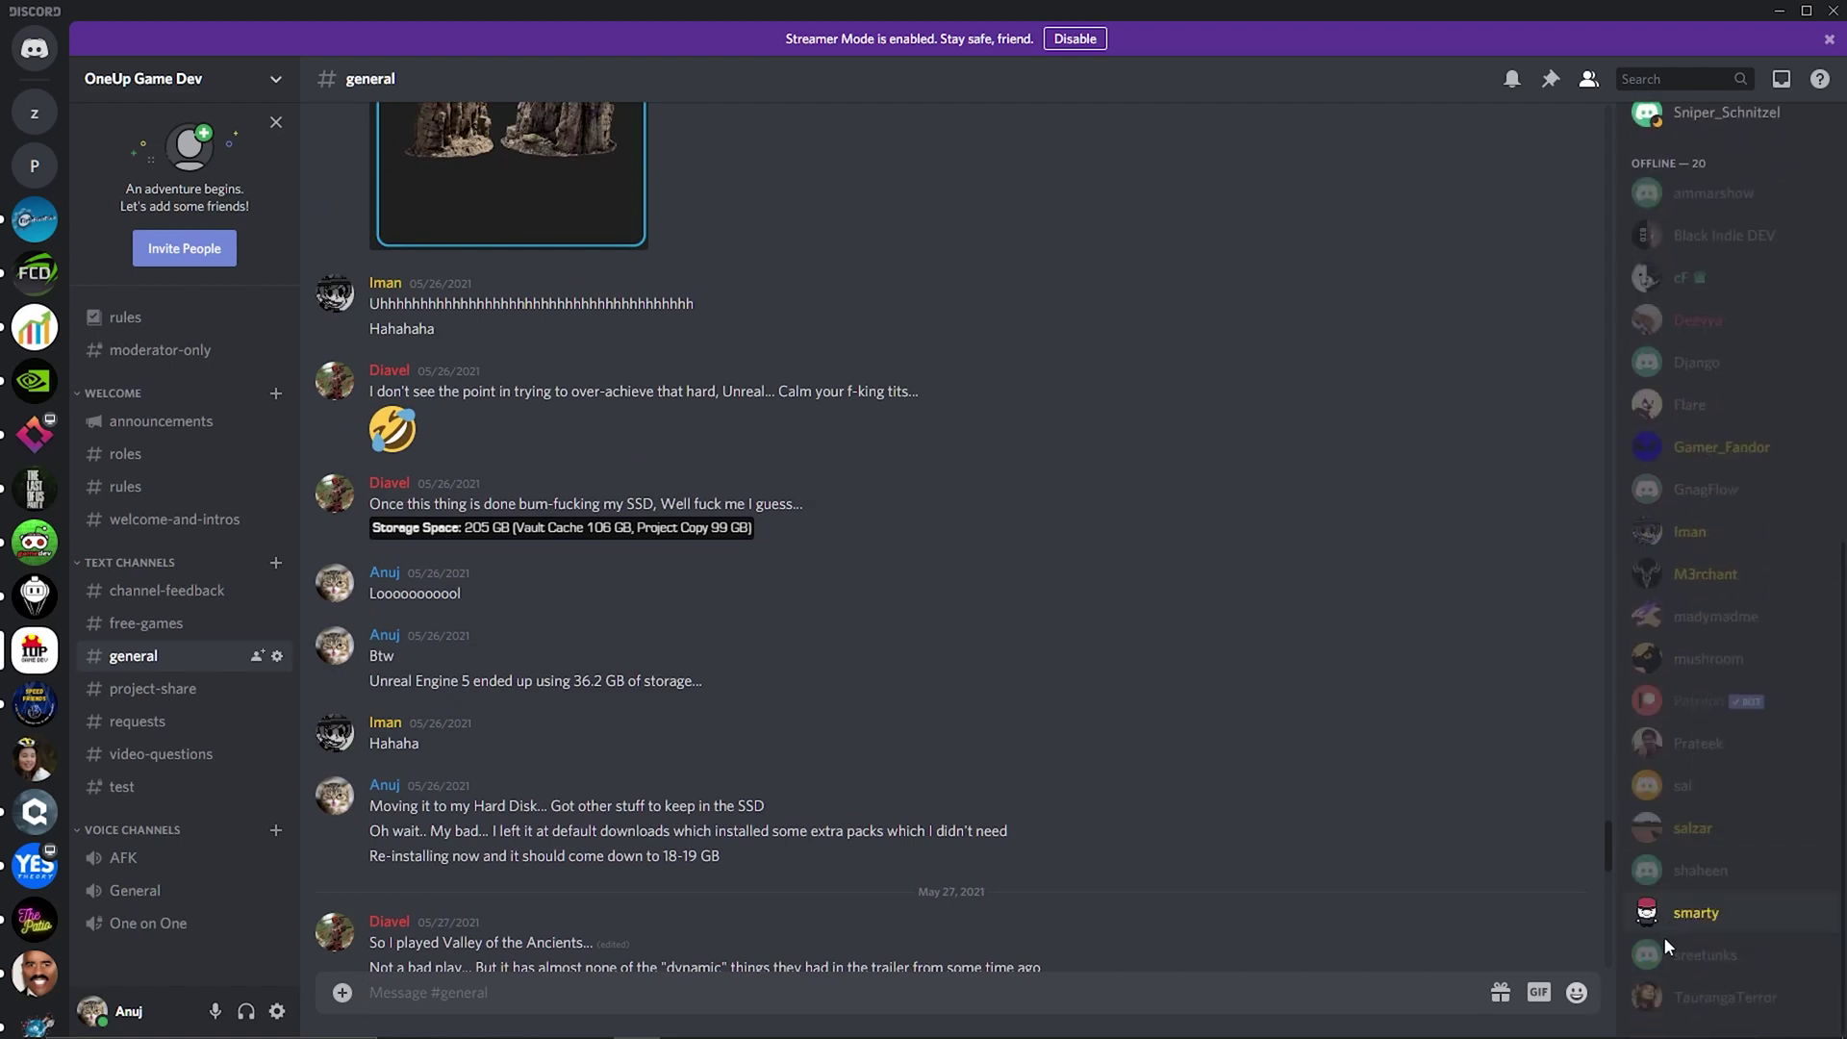
{"action": "scroll", "coordinate": [1712, 795], "scroll_direction": "up", "scroll_amount": 8}
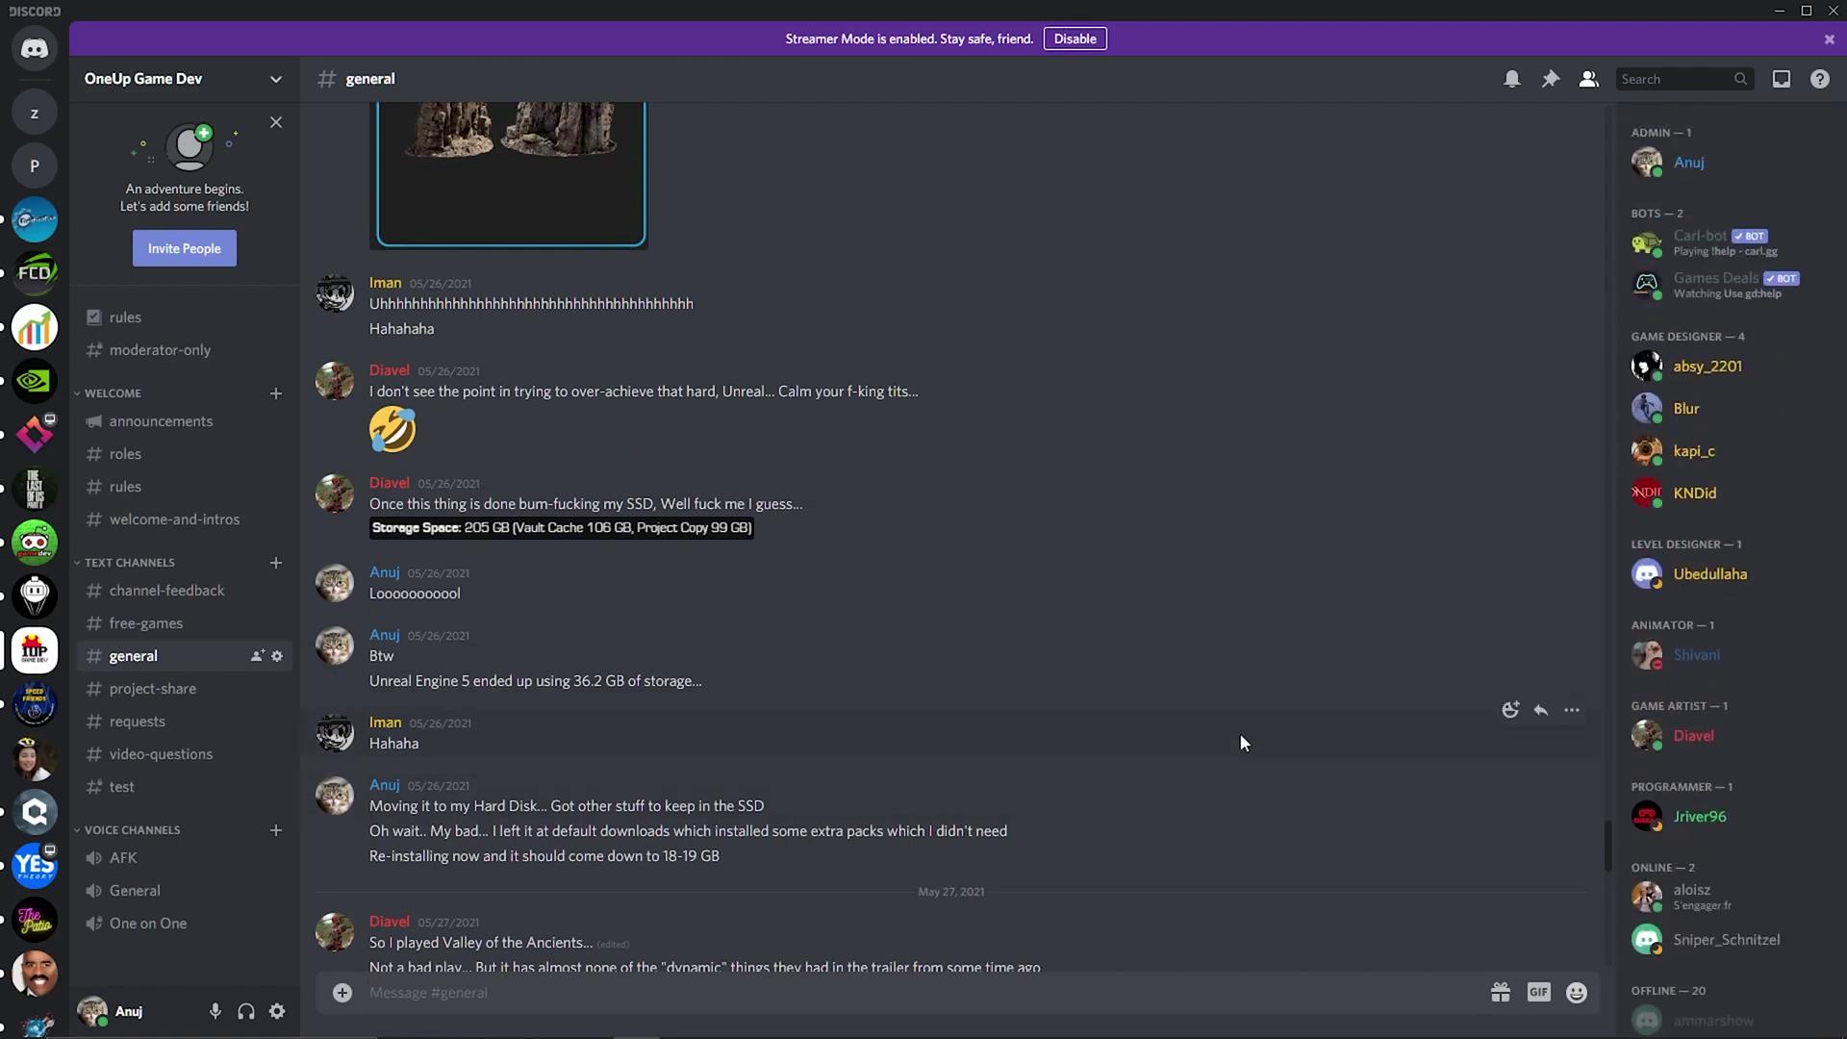
{"action": "scroll", "coordinate": [1239, 733], "scroll_direction": "up", "scroll_amount": 3}
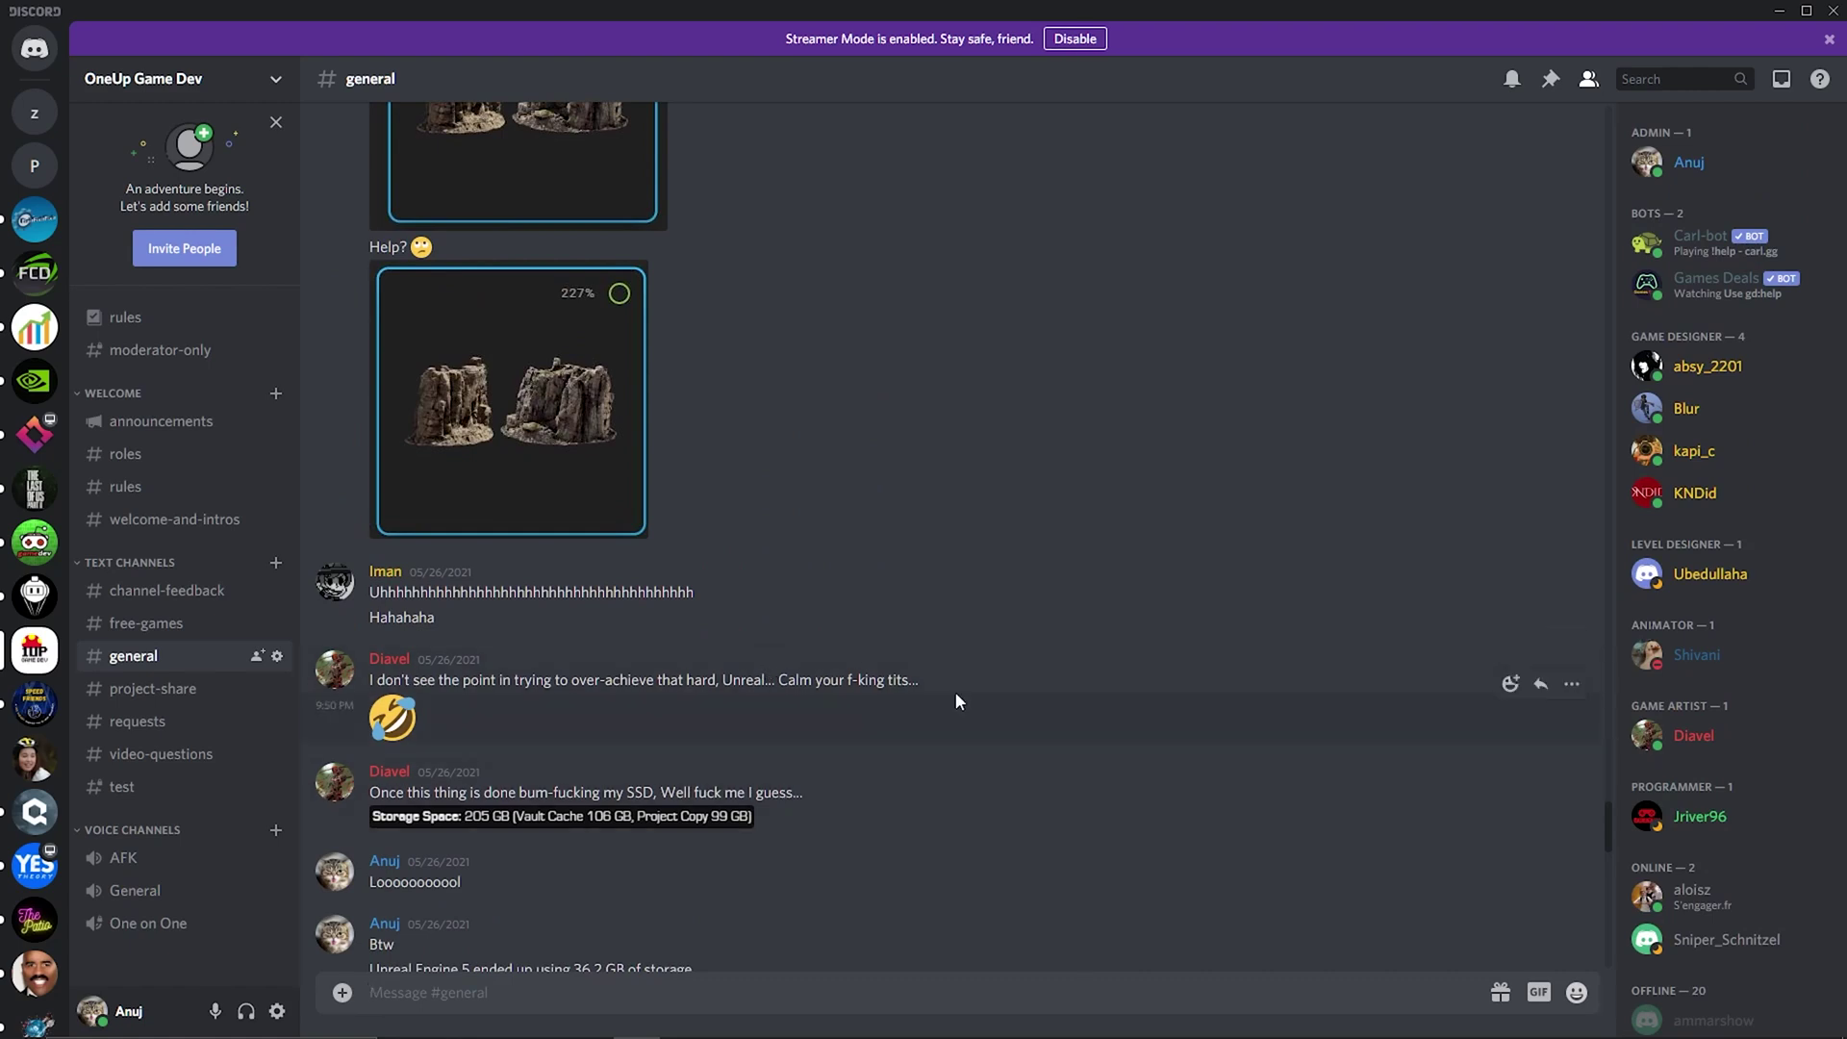
{"action": "left_click_drag", "start_coordinate": [932, 679], "coordinate": [362, 675]}
{"action": "left_click", "coordinate": [486, 679]}
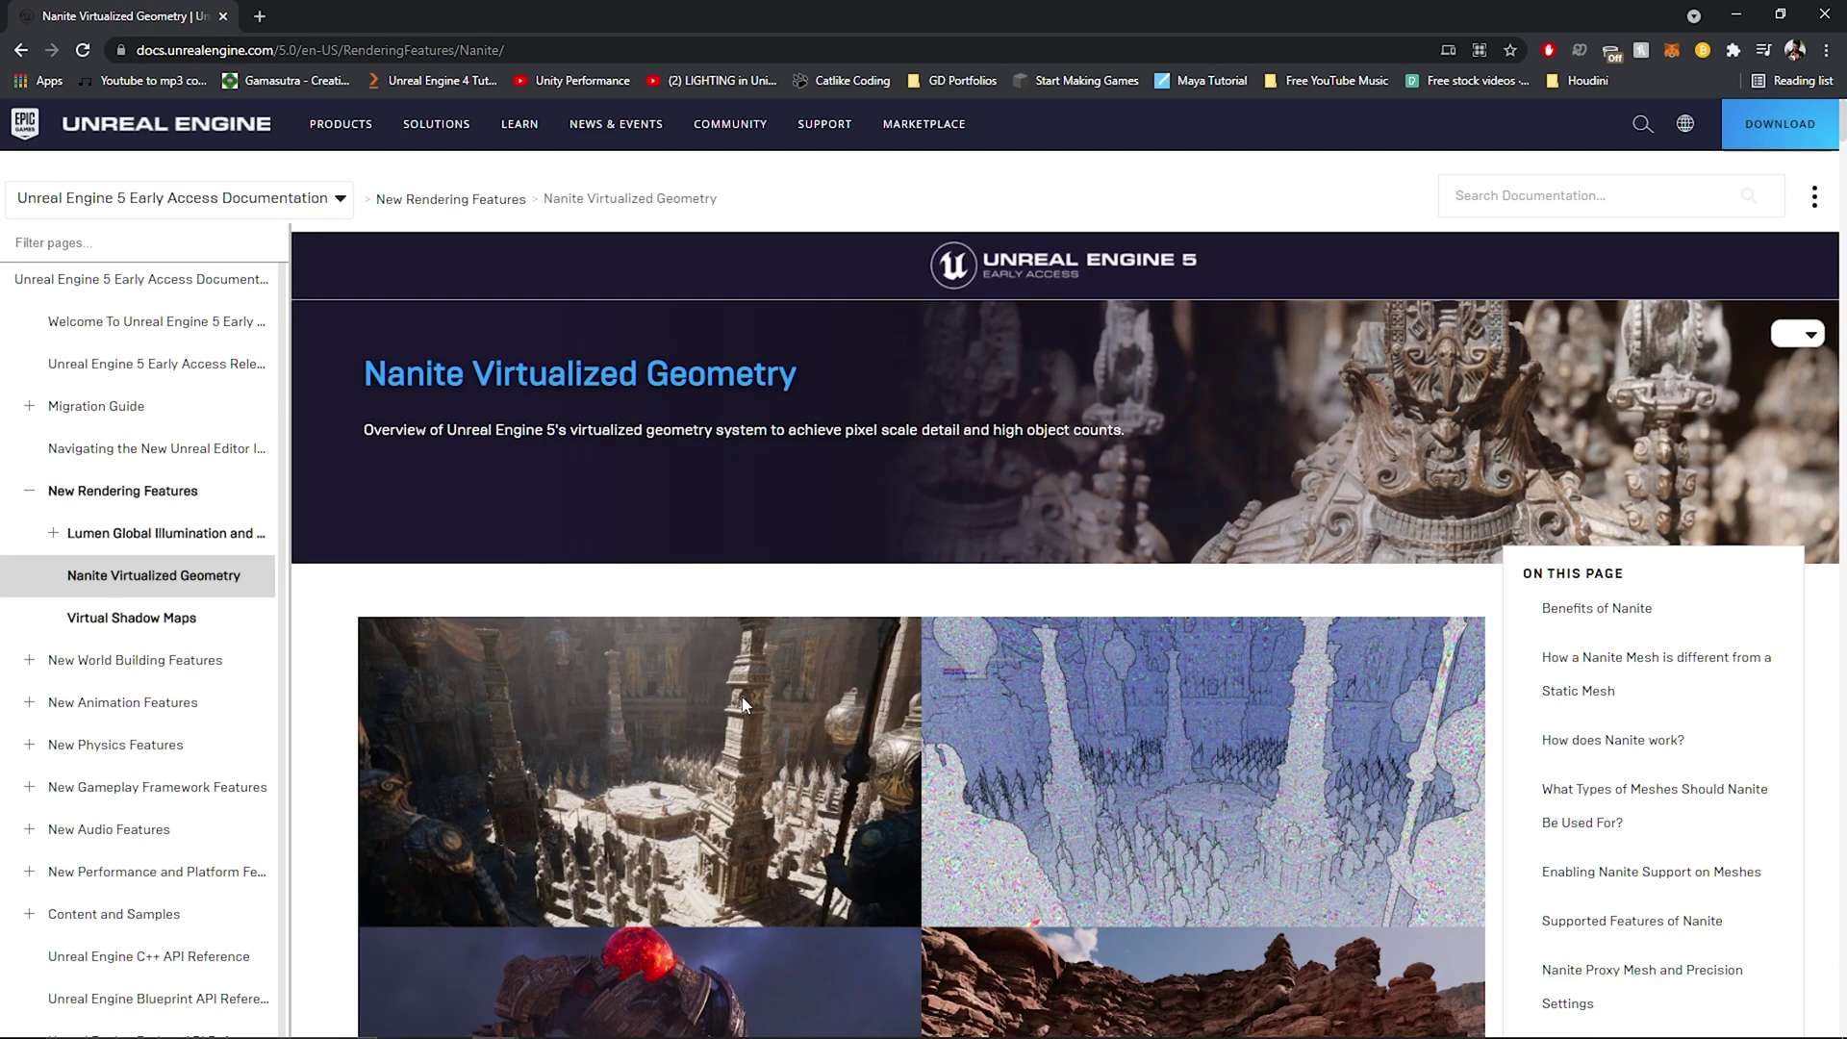
Read through the Nanite Virtualized Geometry documentation, covering its overview, benefits, differences from static meshes and how it works
{"action": "scroll", "coordinate": [741, 696], "scroll_direction": "down", "scroll_amount": 3}
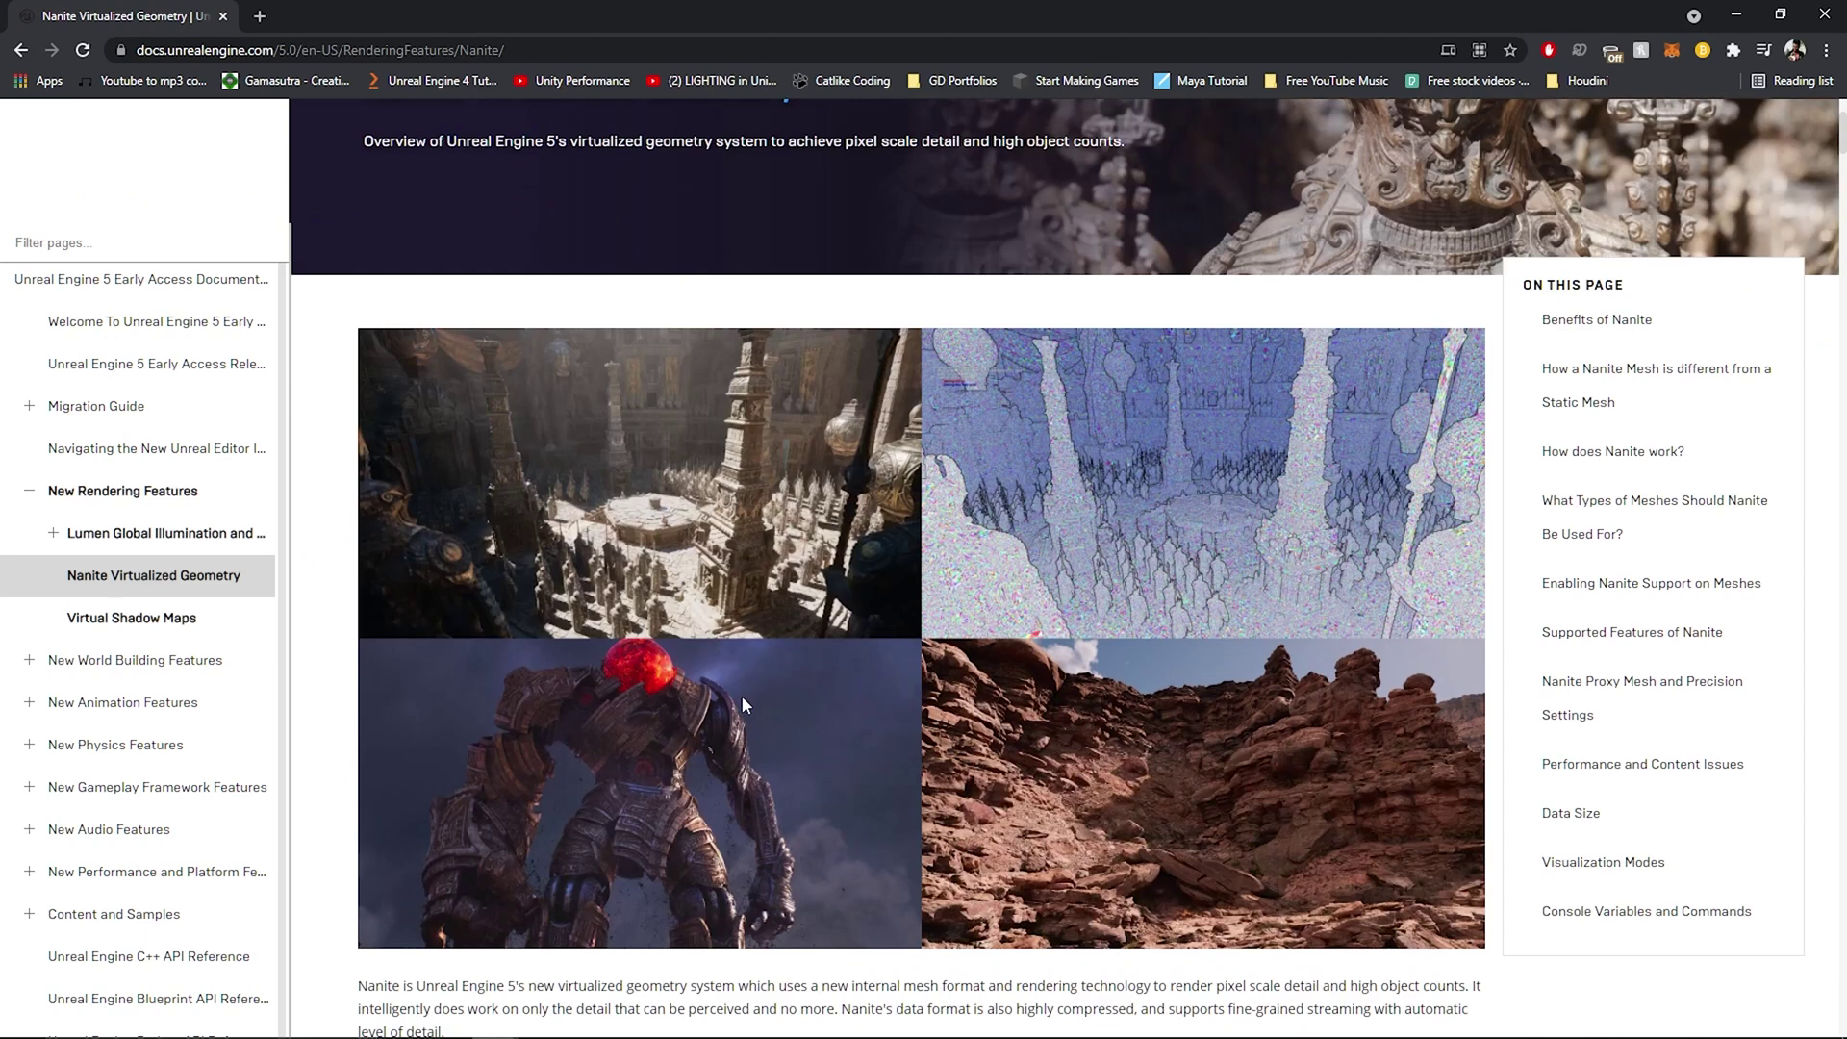
{"action": "scroll", "coordinate": [742, 697], "scroll_direction": "down", "scroll_amount": 2}
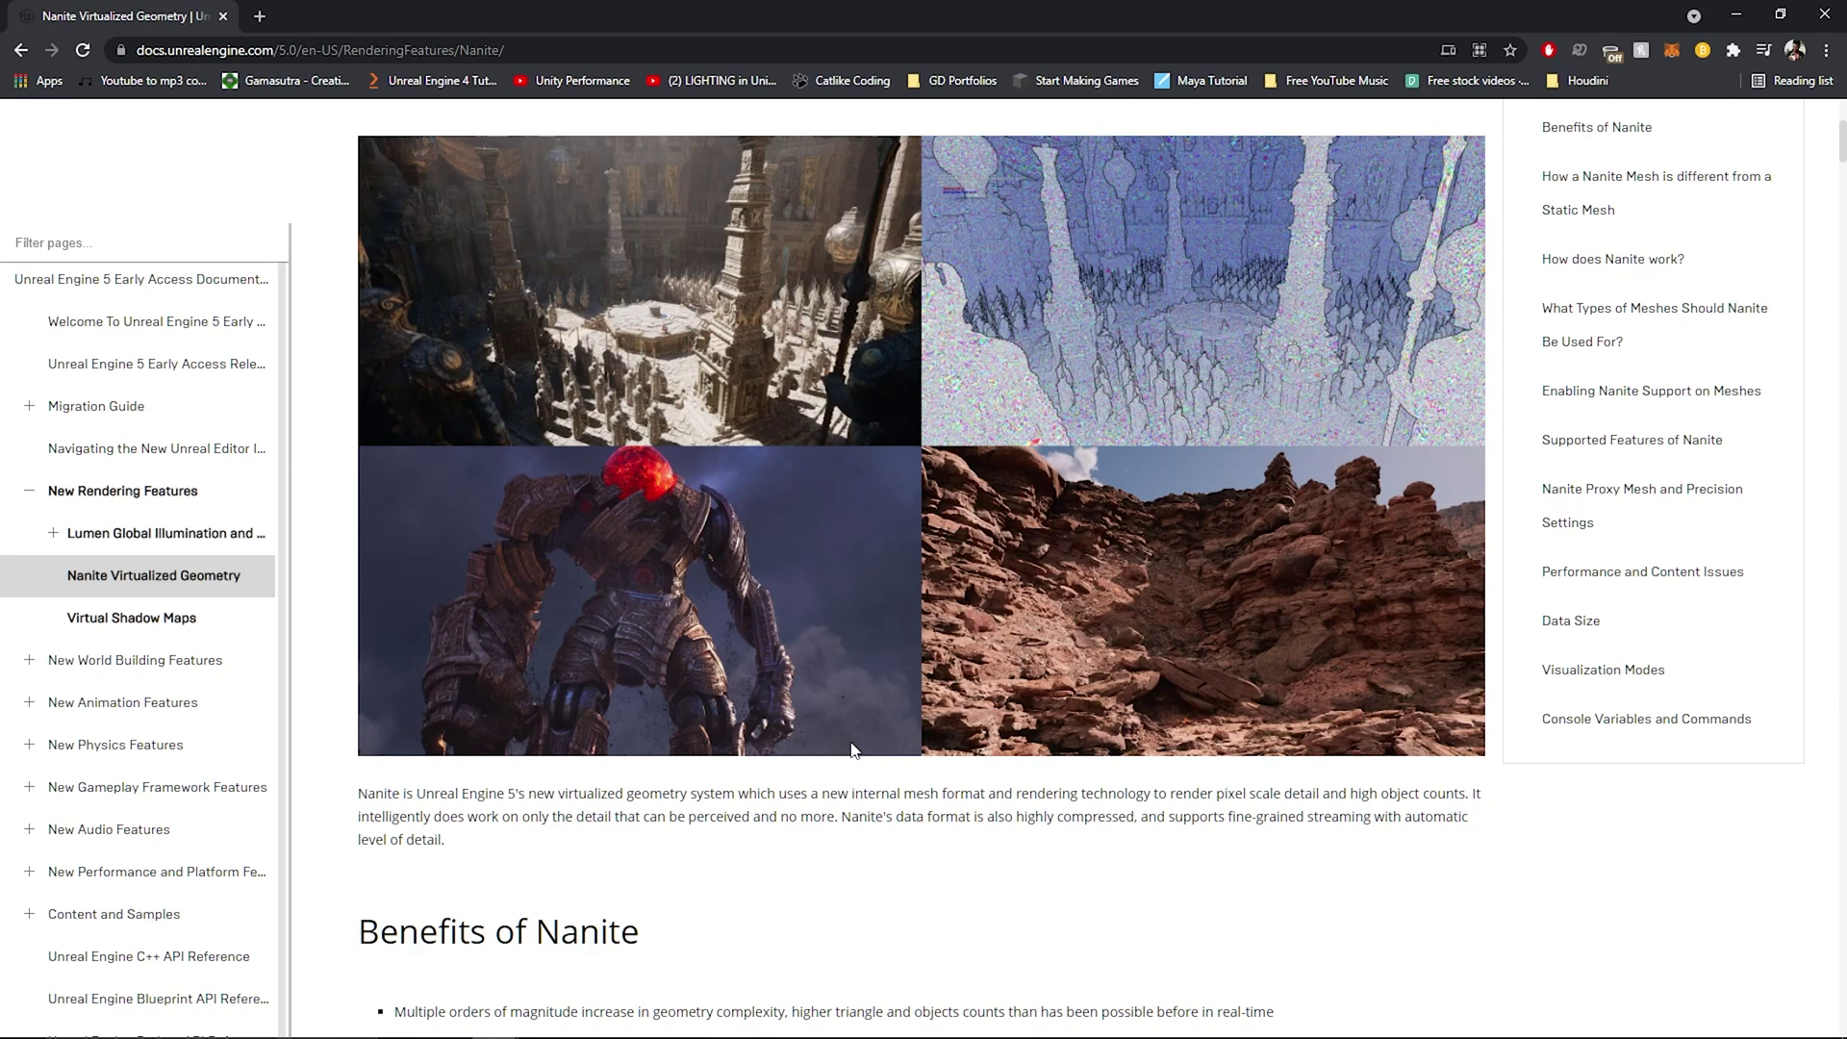
{"action": "scroll", "coordinate": [849, 748], "scroll_direction": "down", "scroll_amount": 3}
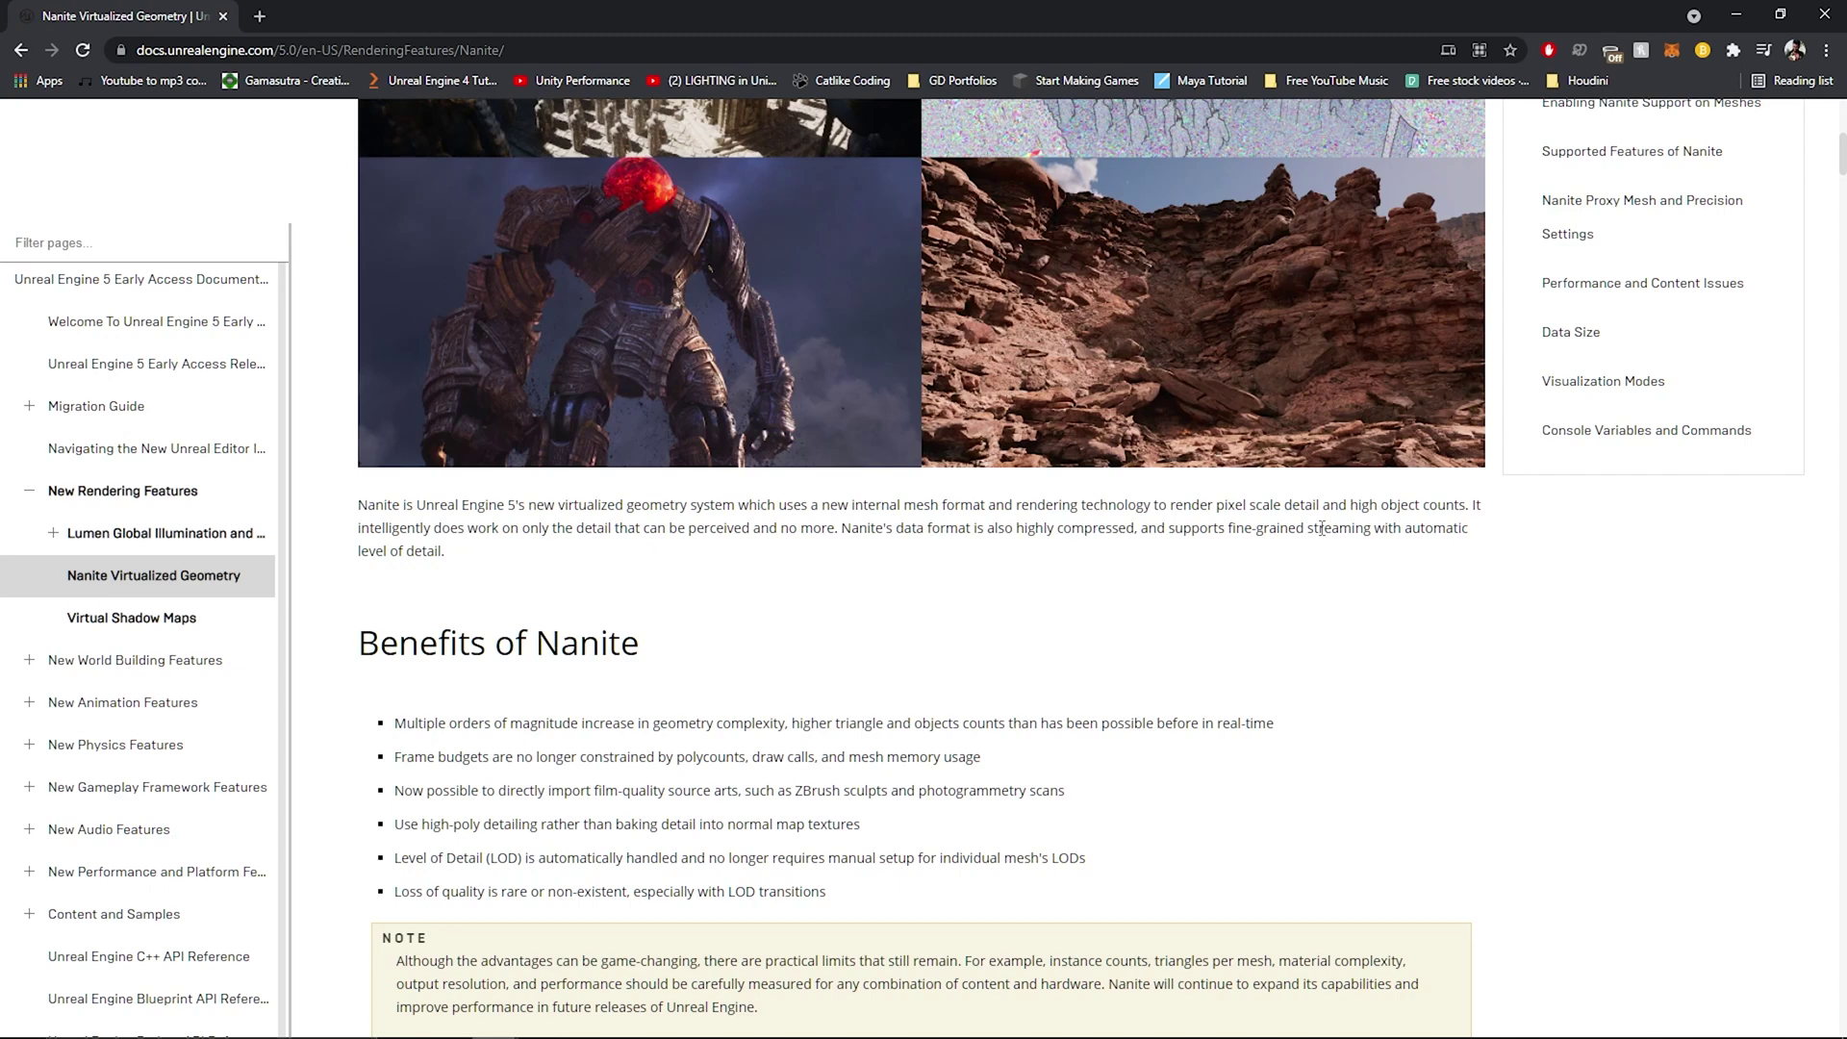
{"action": "scroll", "coordinate": [1323, 565], "scroll_direction": "down", "scroll_amount": 4}
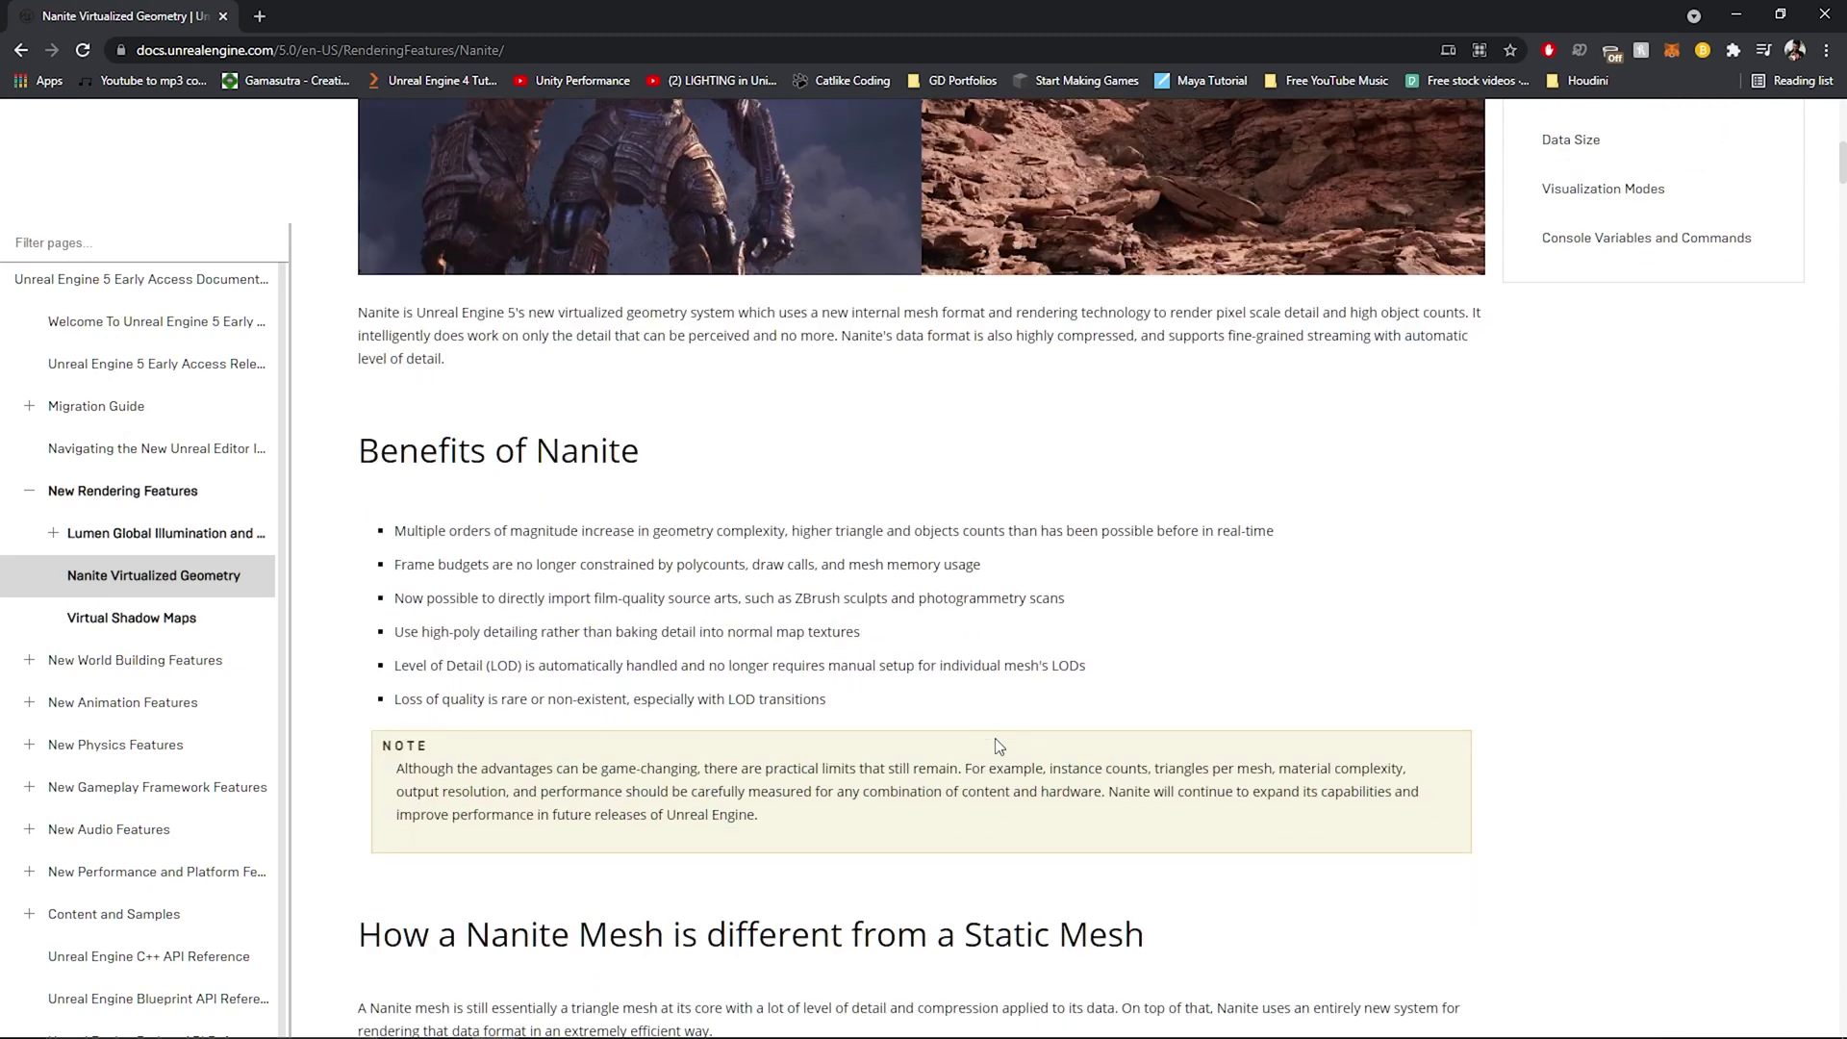
{"action": "scroll", "coordinate": [1351, 816], "scroll_direction": "up", "scroll_amount": 5}
{"action": "scroll", "coordinate": [1347, 849], "scroll_direction": "up", "scroll_amount": 7}
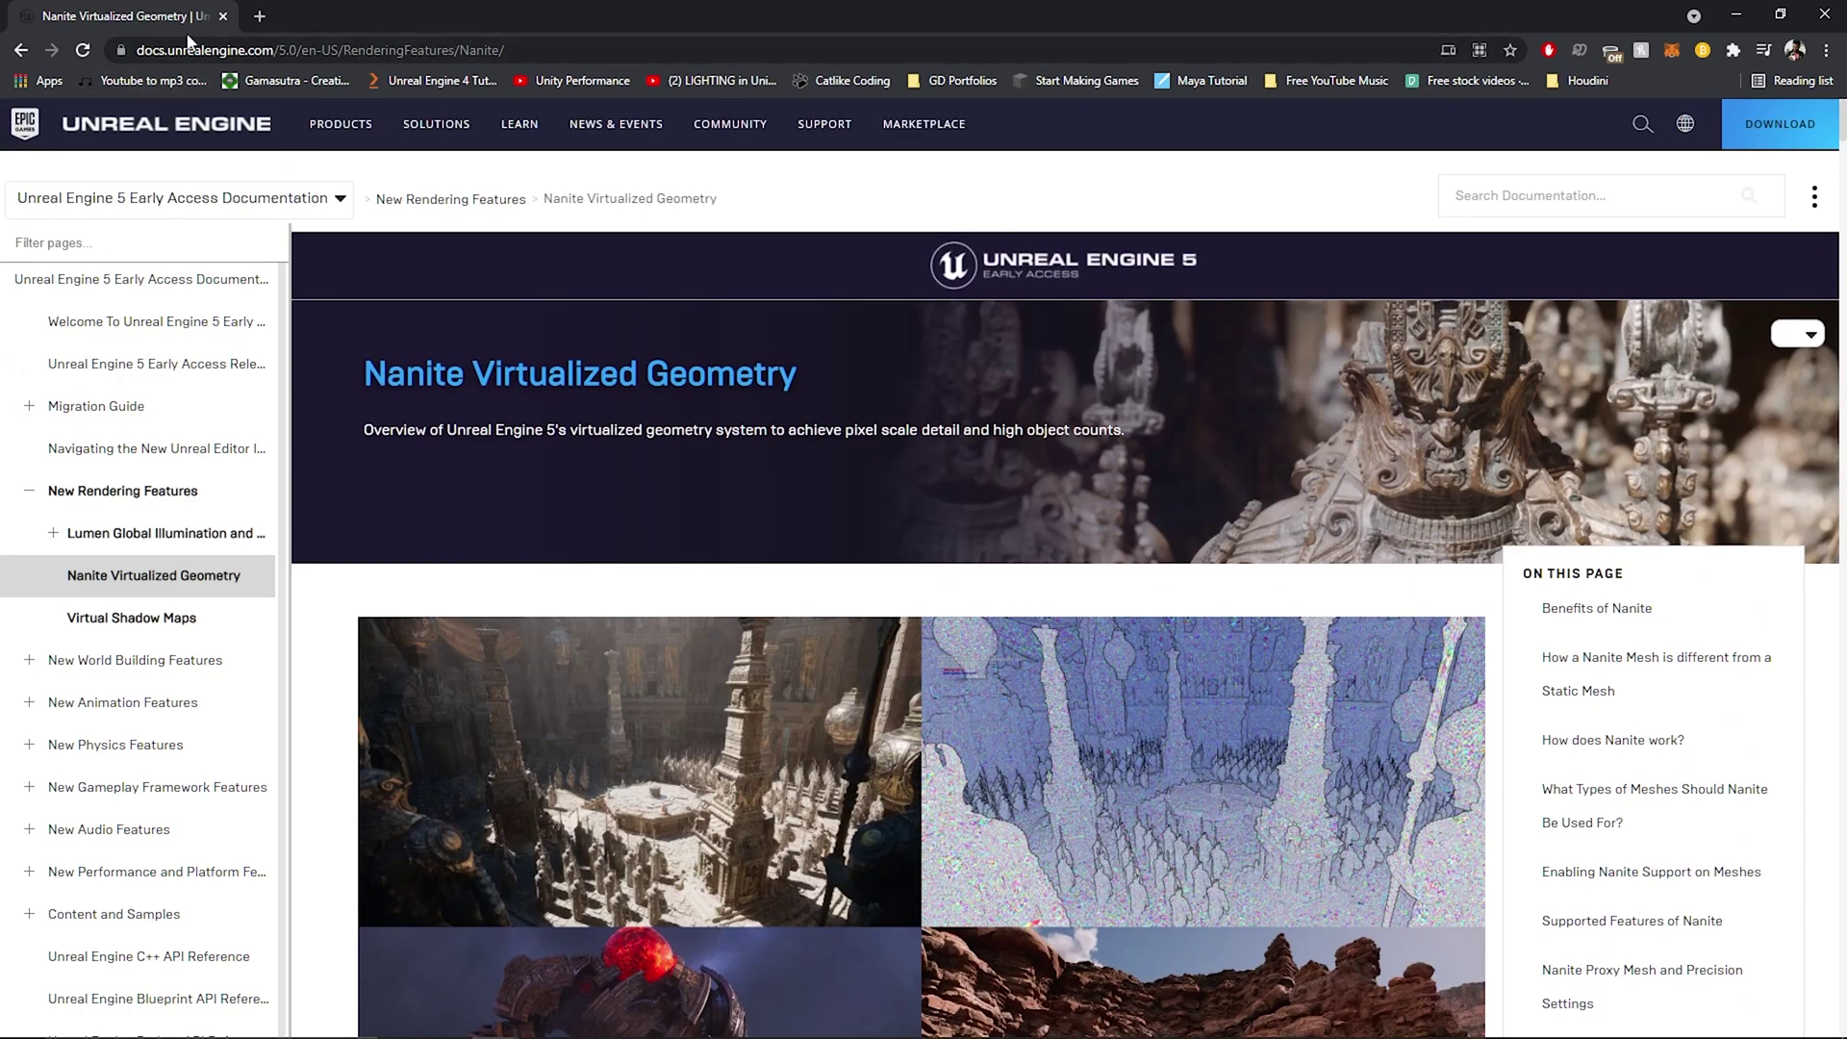
{"action": "scroll", "coordinate": [940, 648], "scroll_direction": "down", "scroll_amount": 12}
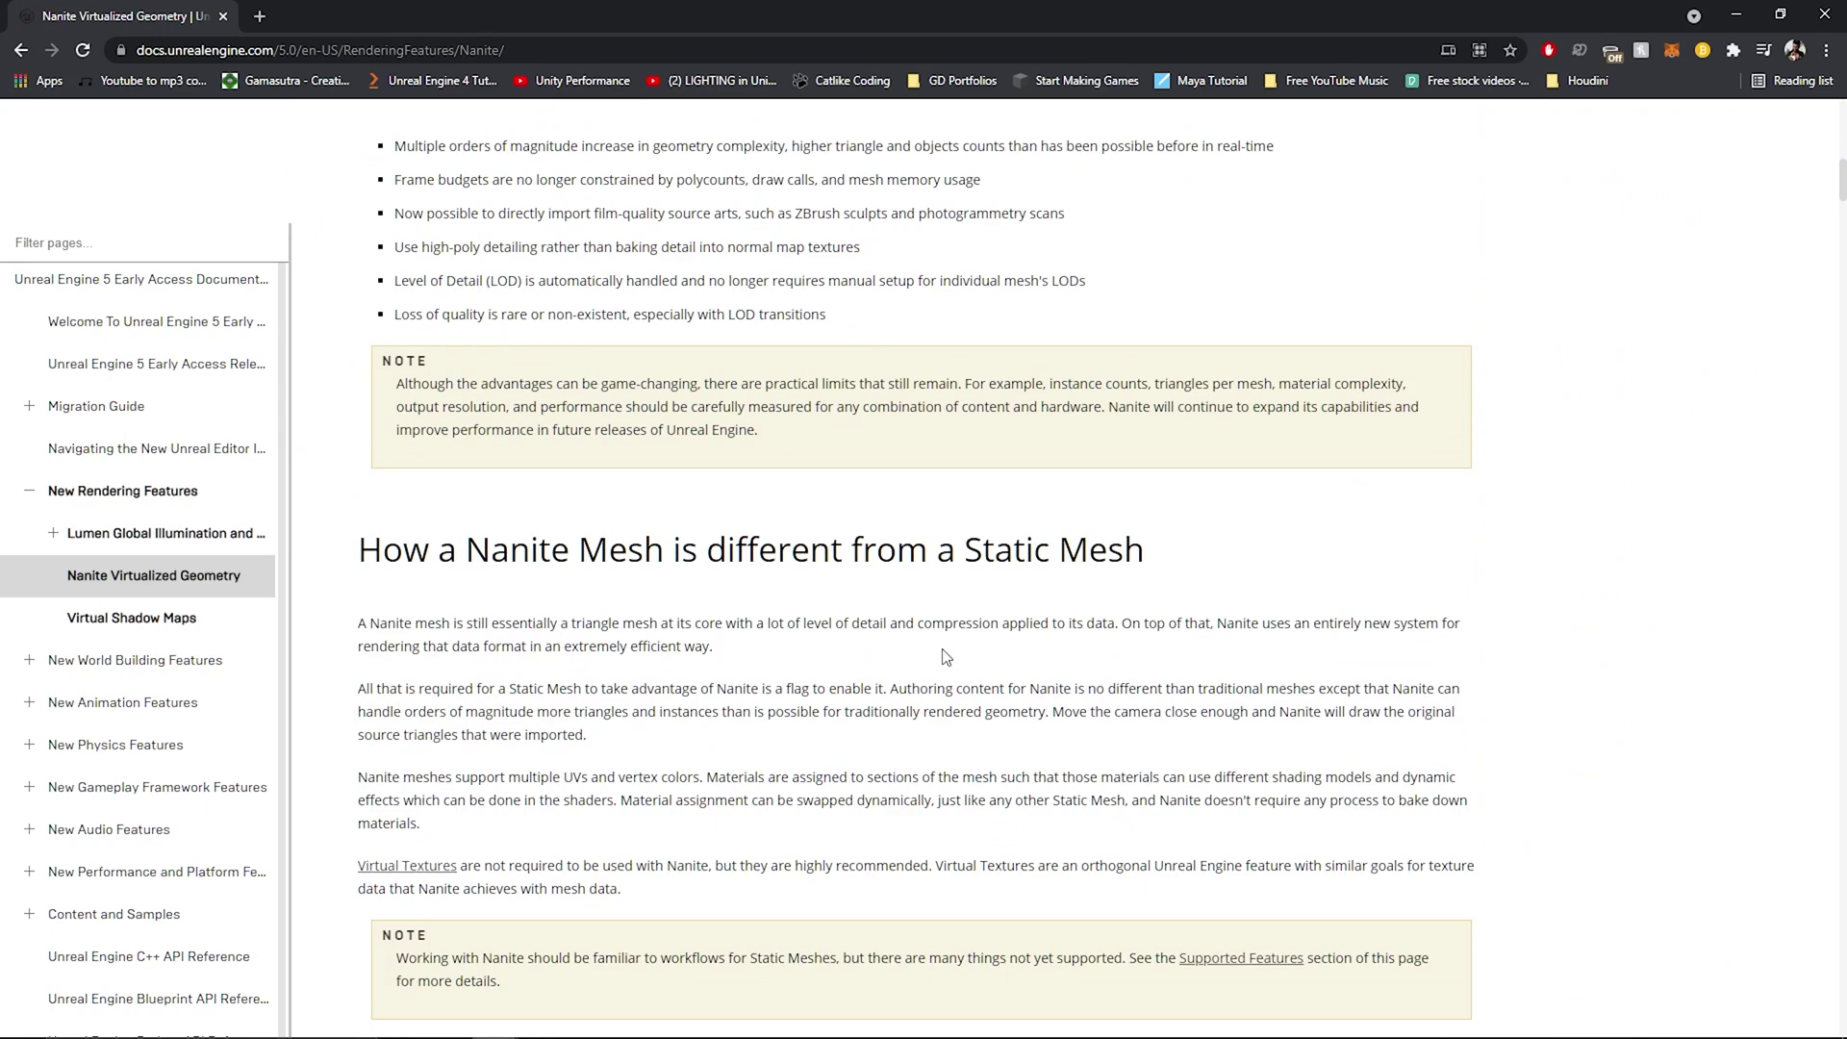
{"action": "scroll", "coordinate": [946, 656], "scroll_direction": "down", "scroll_amount": 7}
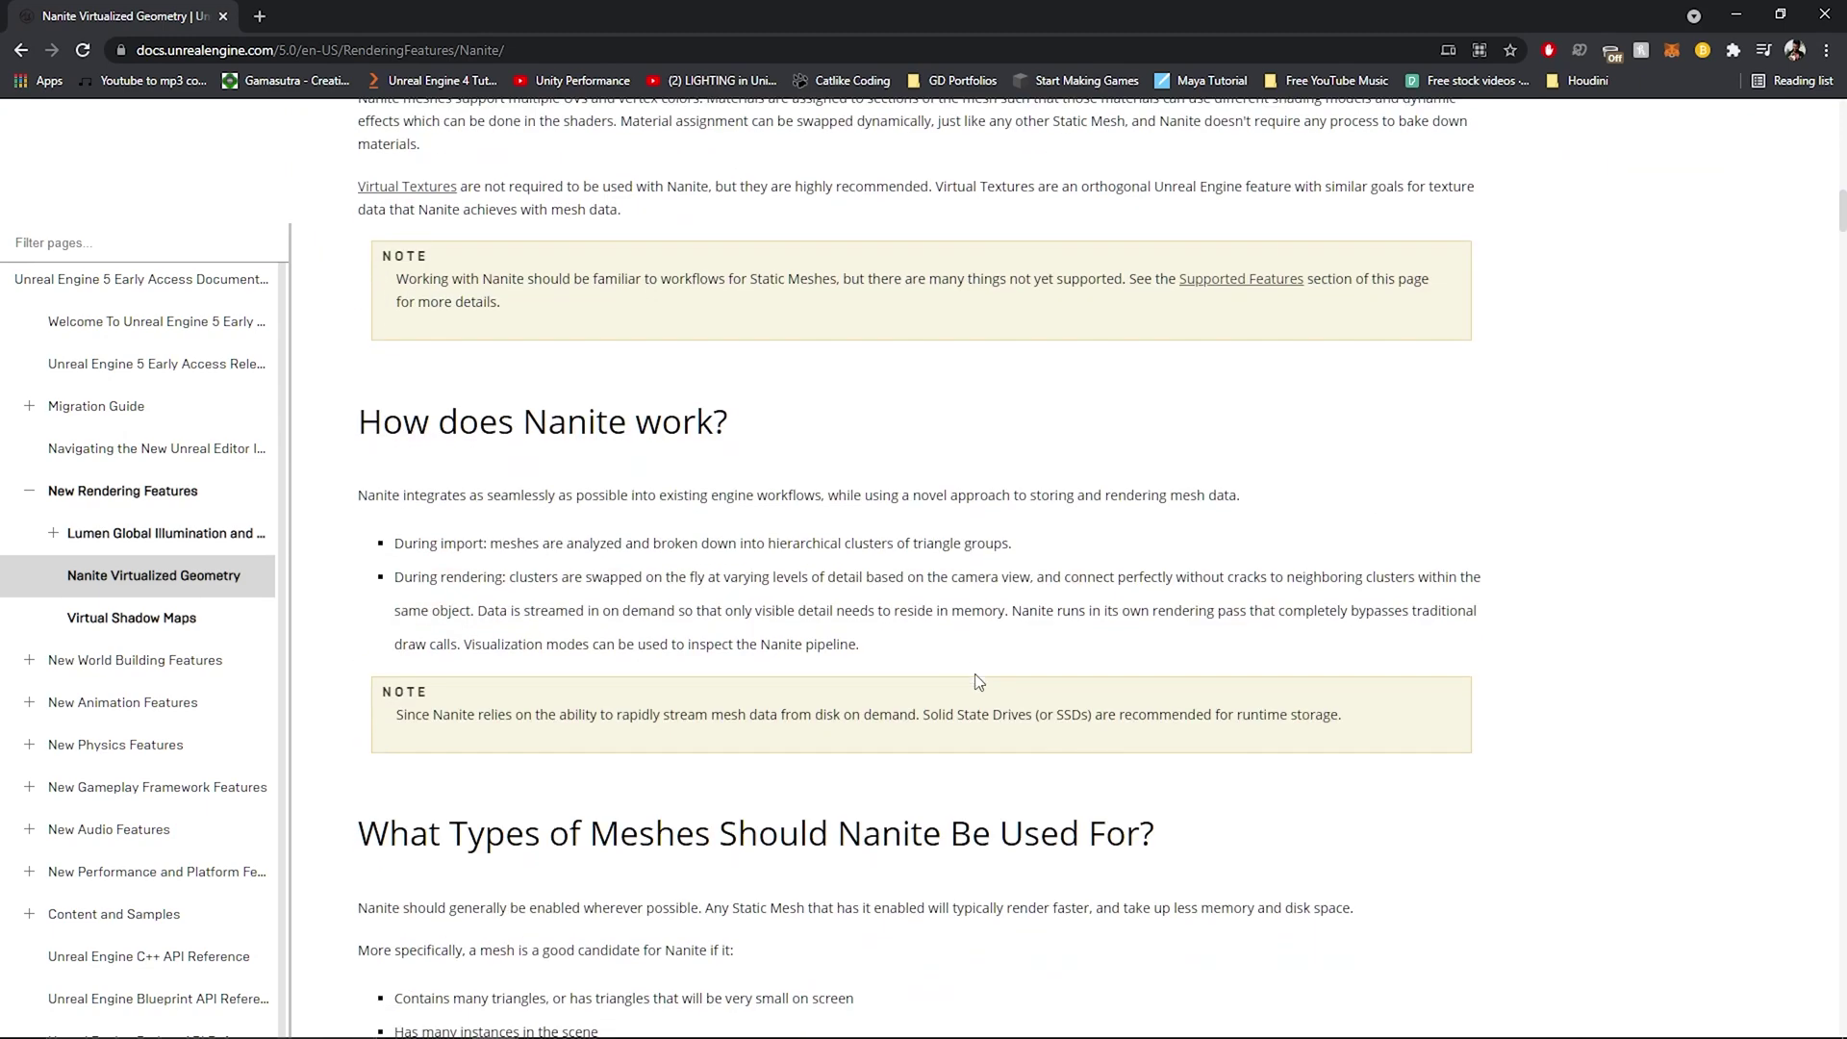
{"action": "scroll", "coordinate": [1087, 770], "scroll_direction": "up", "scroll_amount": 19}
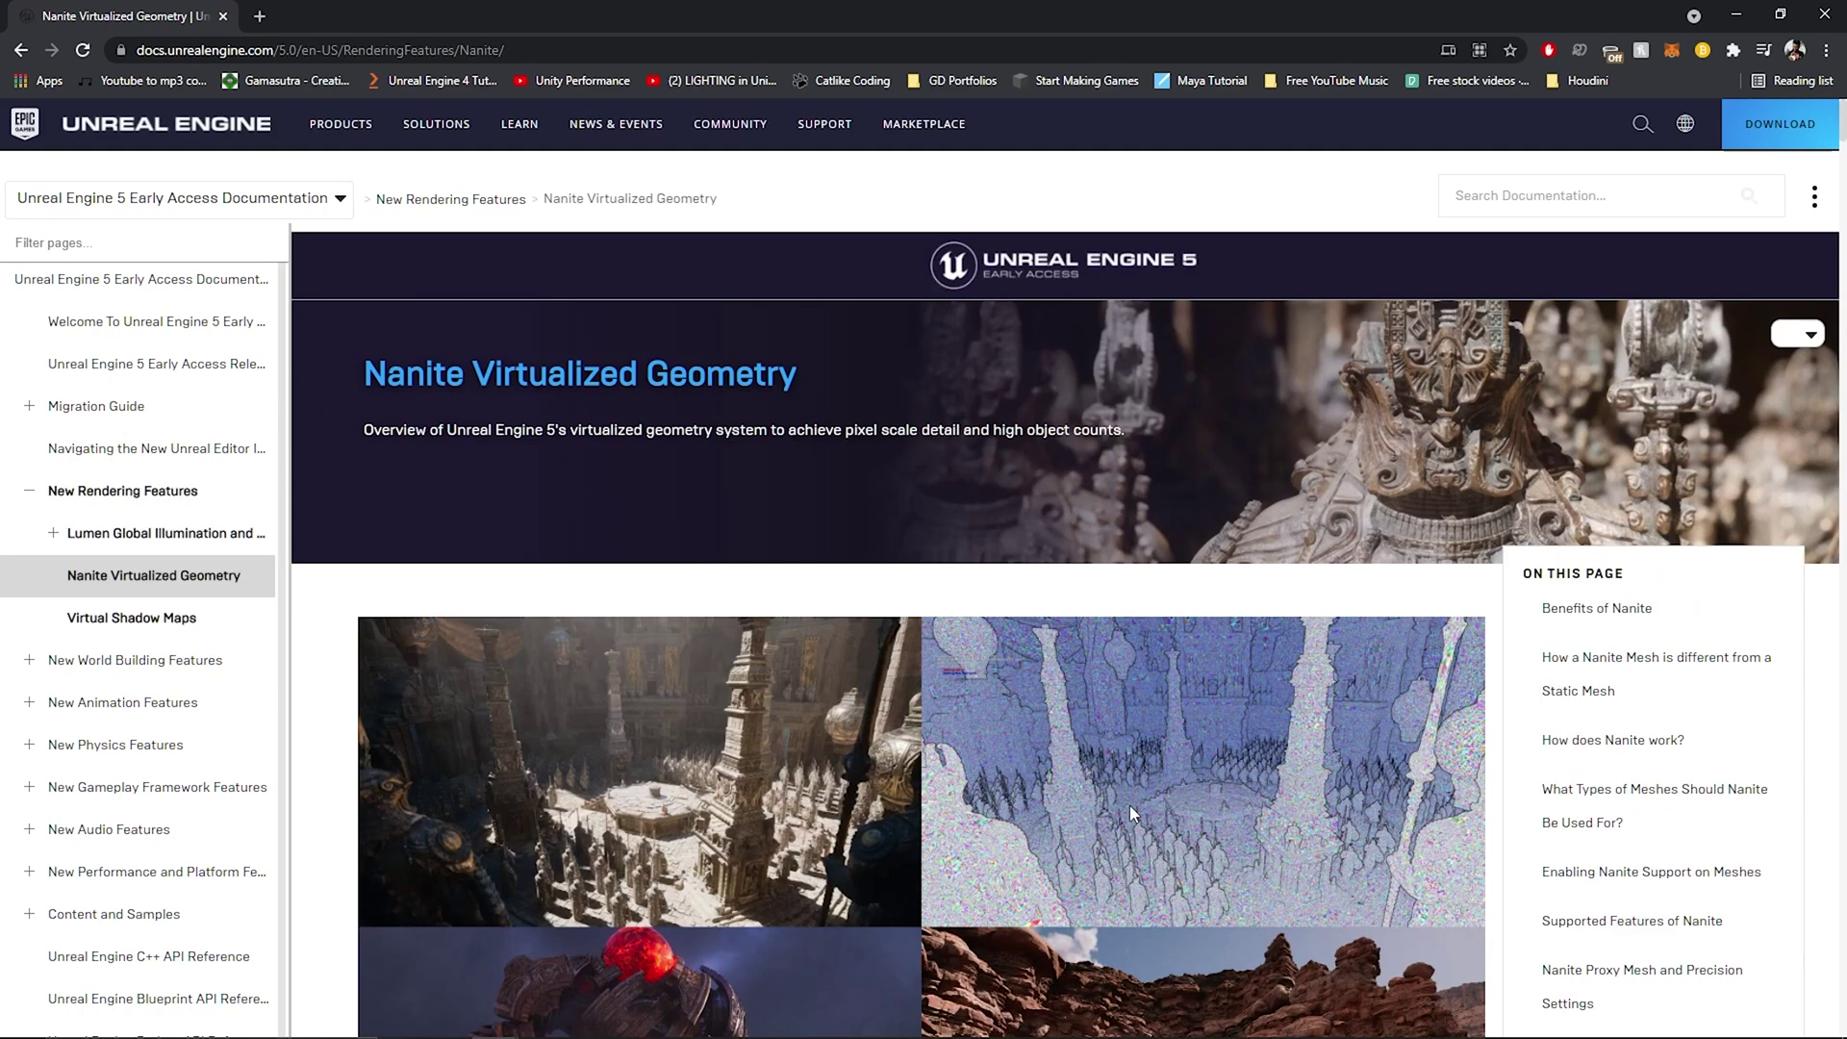
{"action": "scroll", "coordinate": [1129, 813], "scroll_direction": "down", "scroll_amount": 4}
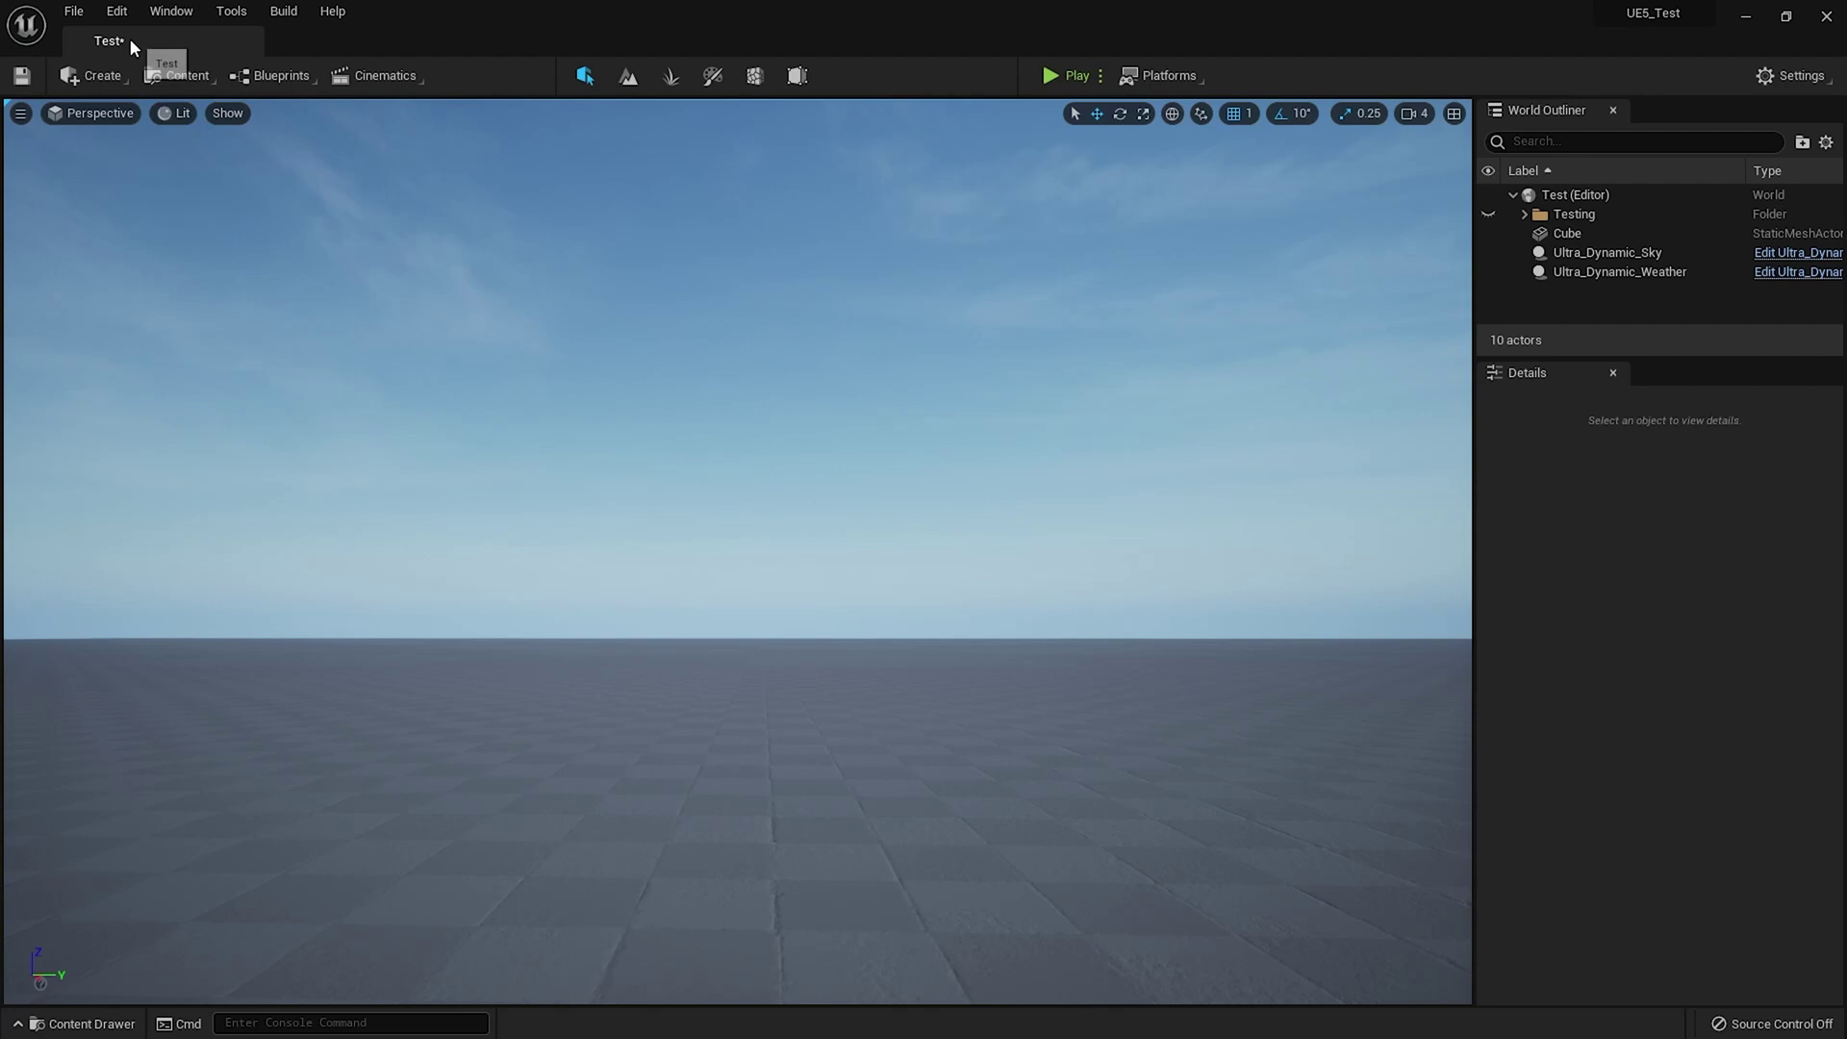
Open Quixel Bridge from the UE5_Test project and maximize its window
{"action": "left_click", "coordinate": [207, 73]}
{"action": "left_click", "coordinate": [255, 293]}
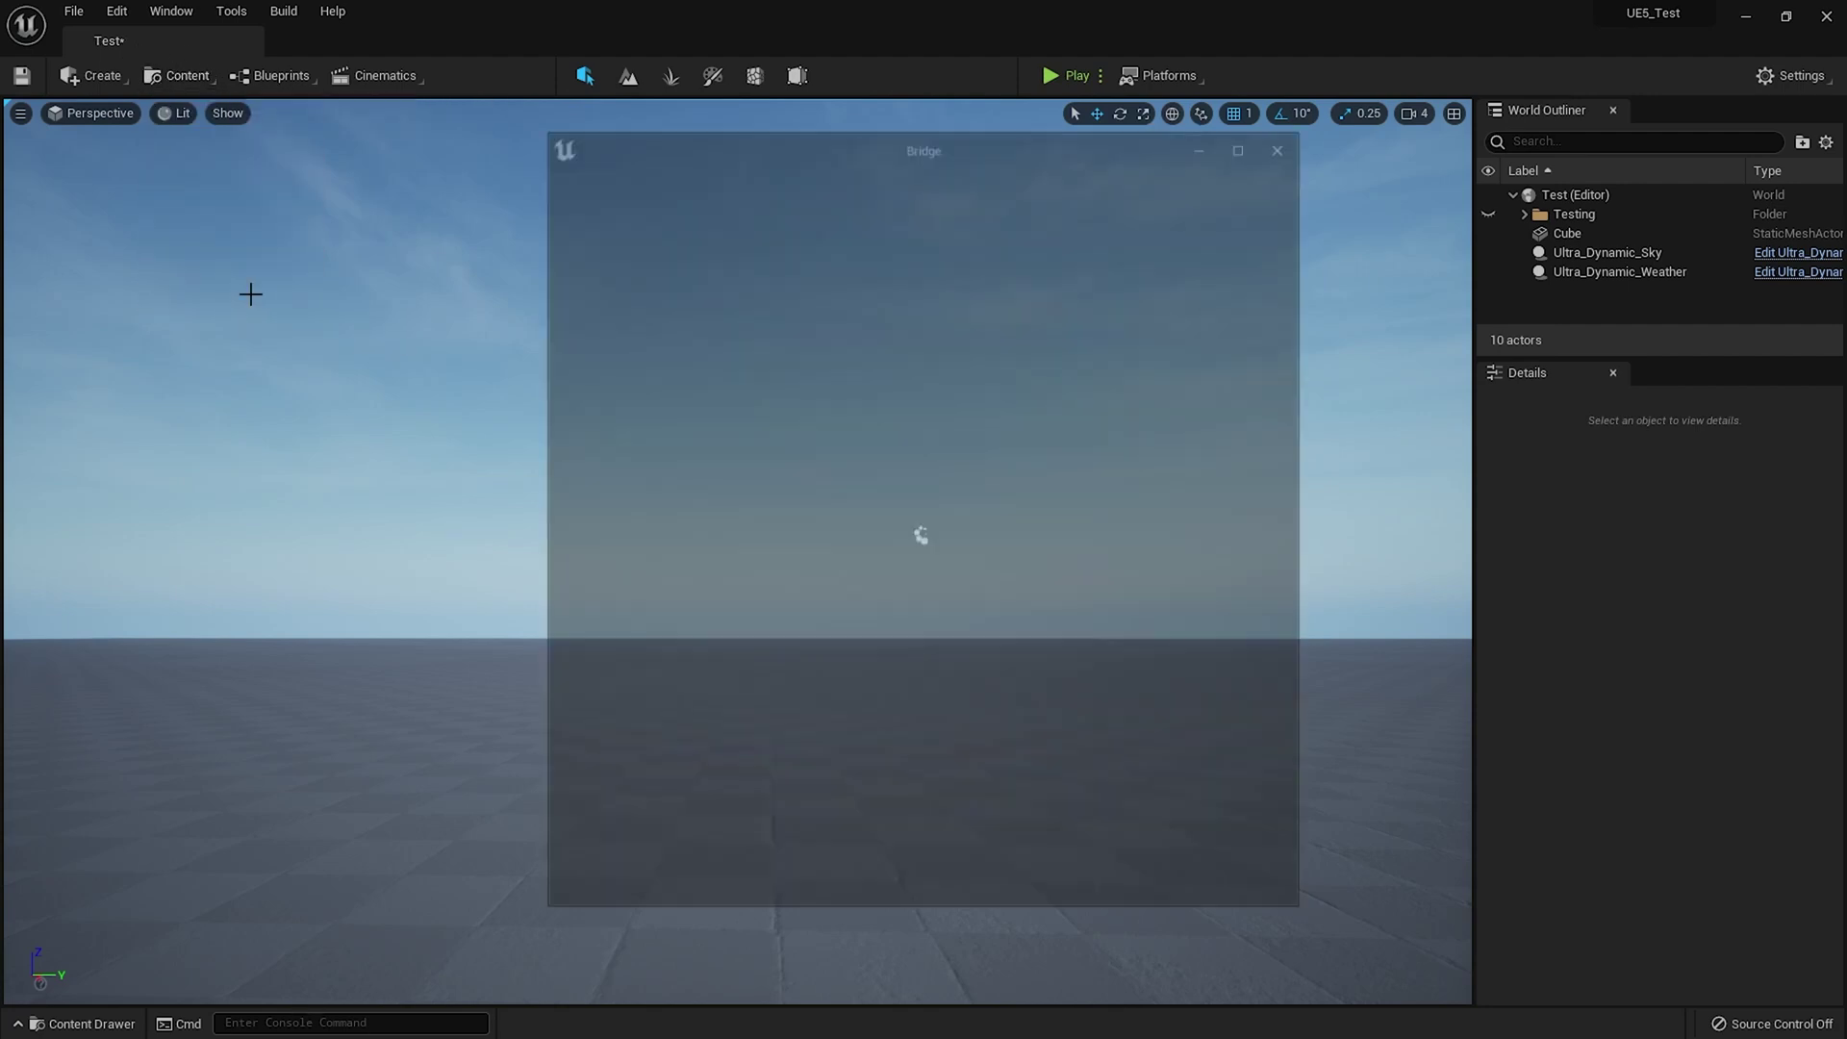
{"action": "left_click", "coordinate": [1249, 141]}
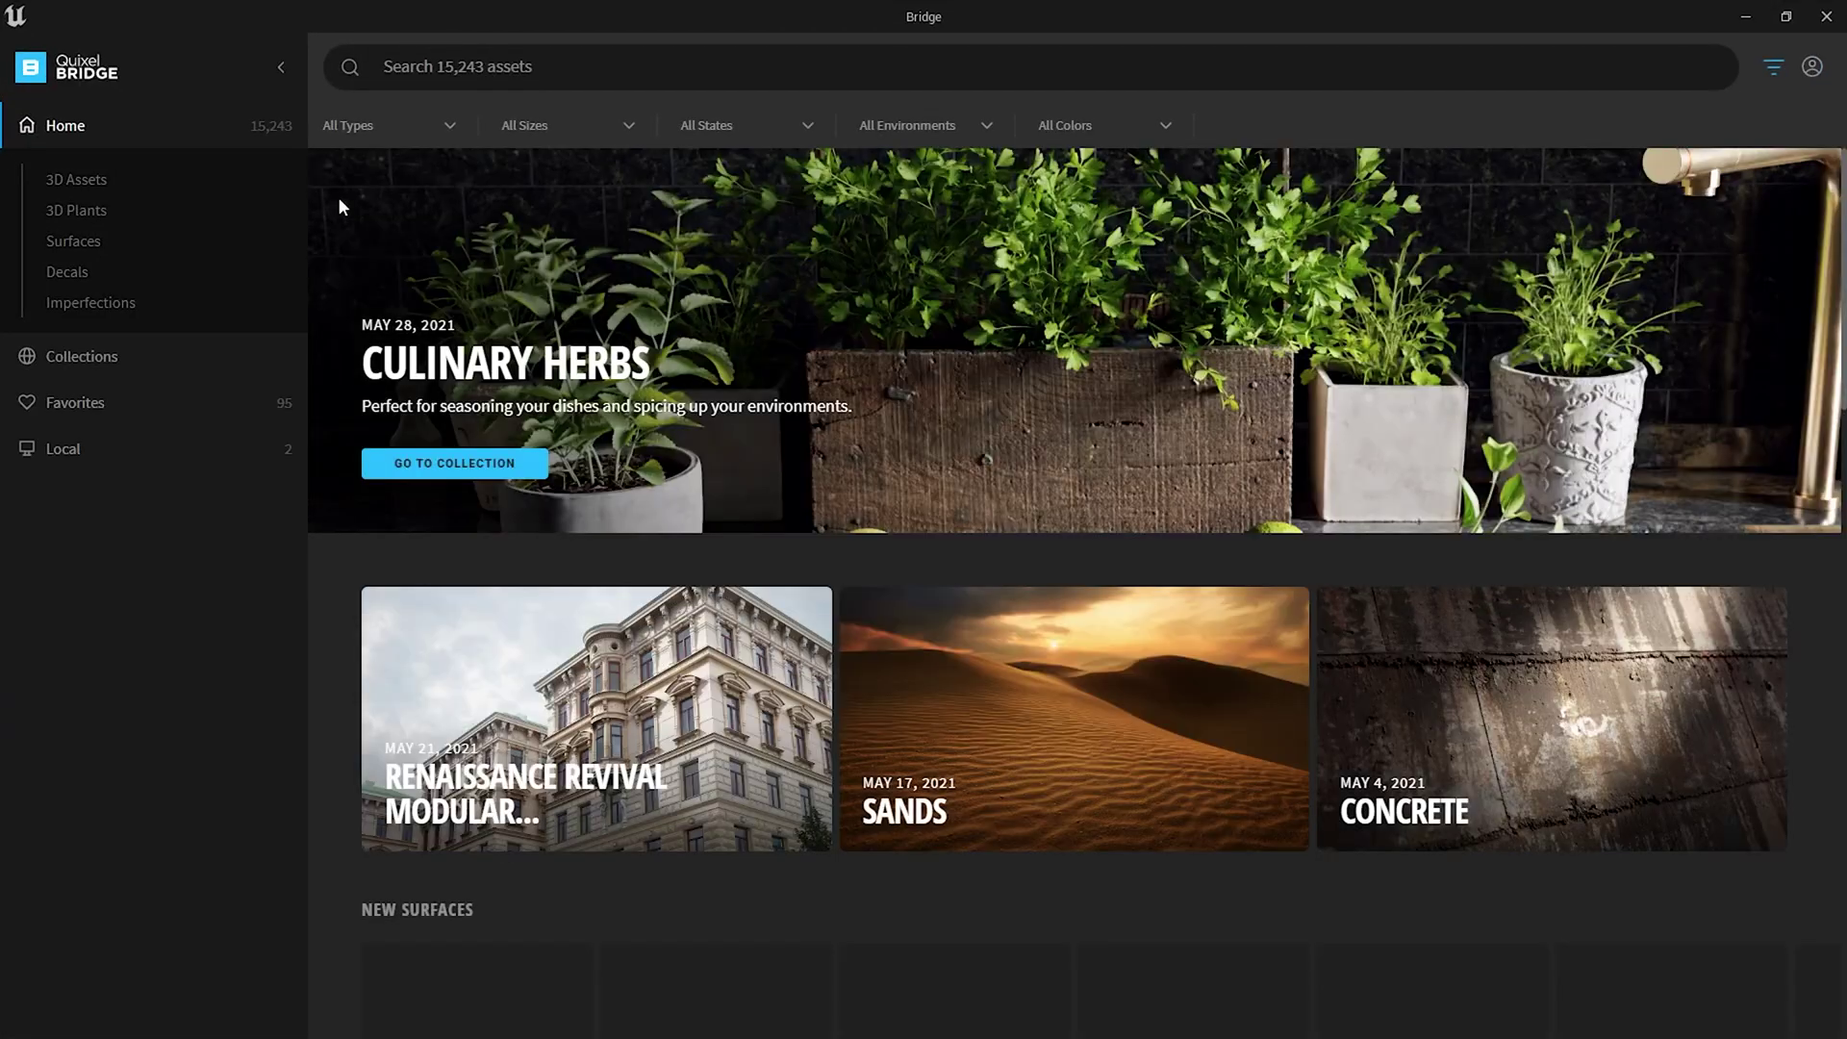
Browse the Bridge collections and open the Nordic Coastal Cliffs environment collection
{"action": "left_click", "coordinate": [87, 358]}
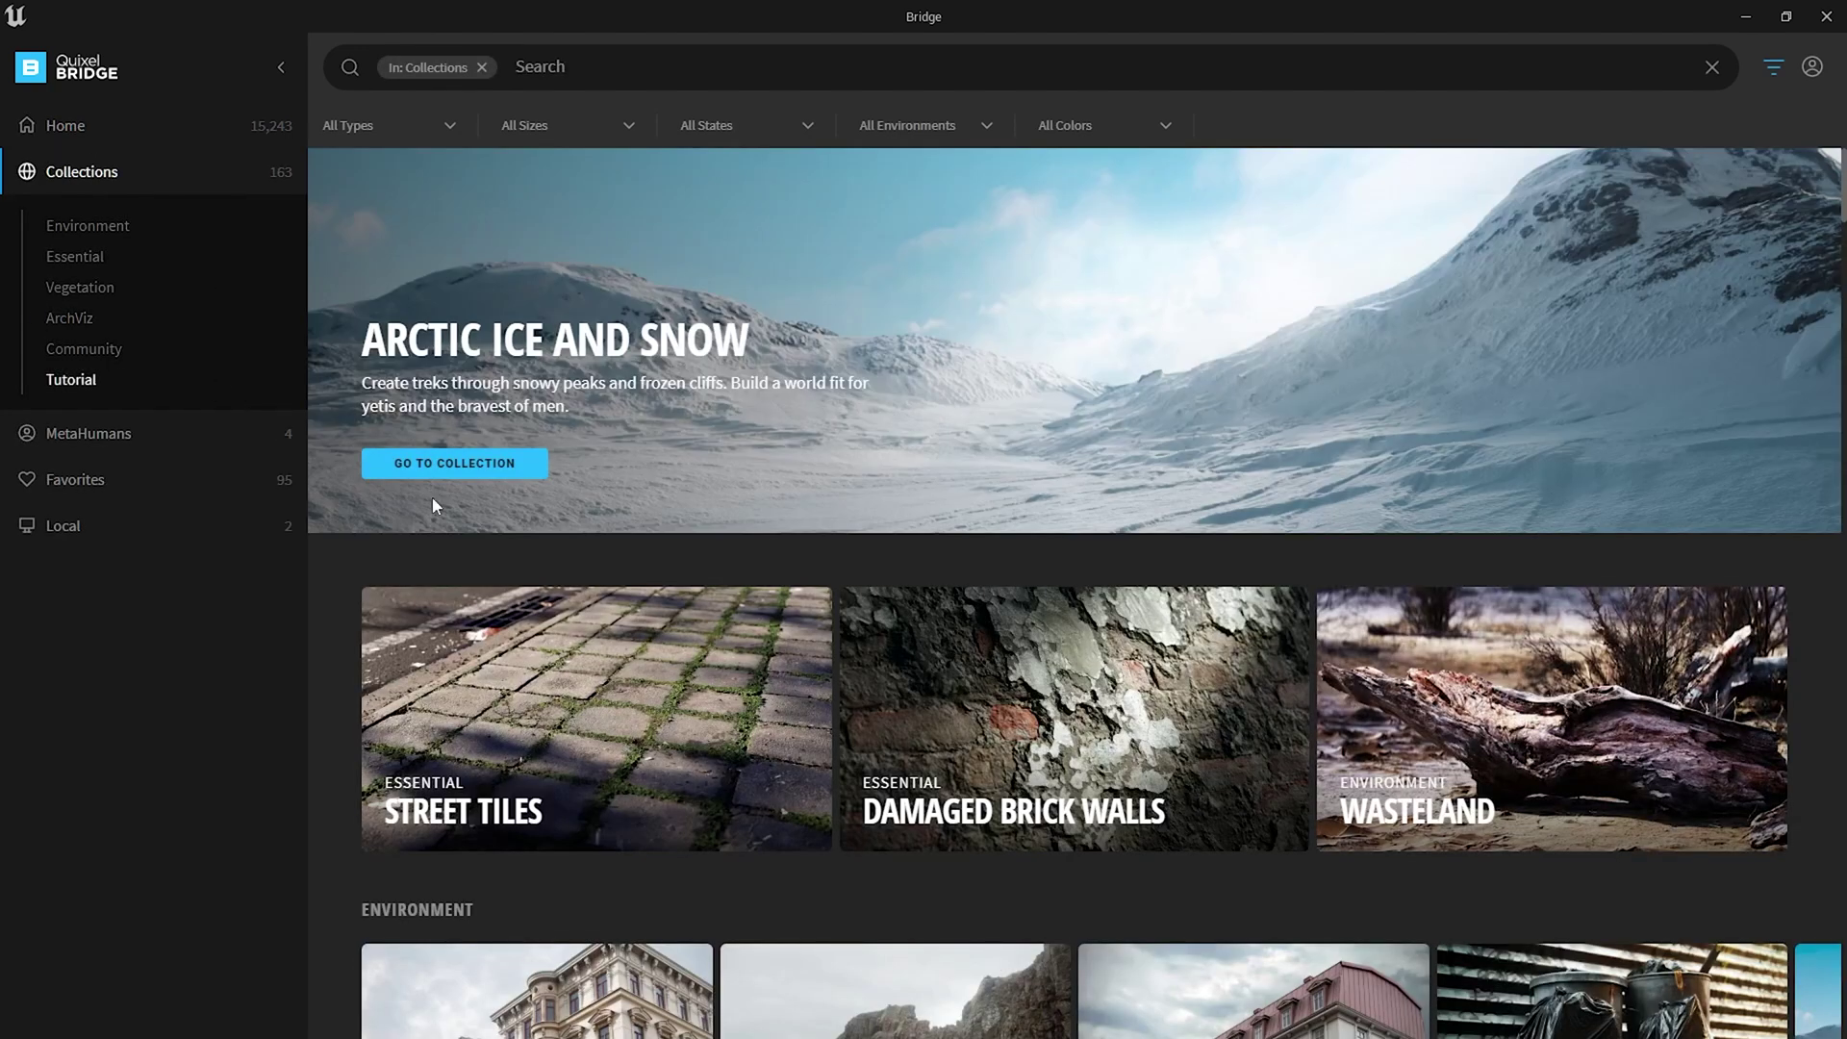
{"action": "scroll", "coordinate": [980, 835], "scroll_direction": "down", "scroll_amount": 4}
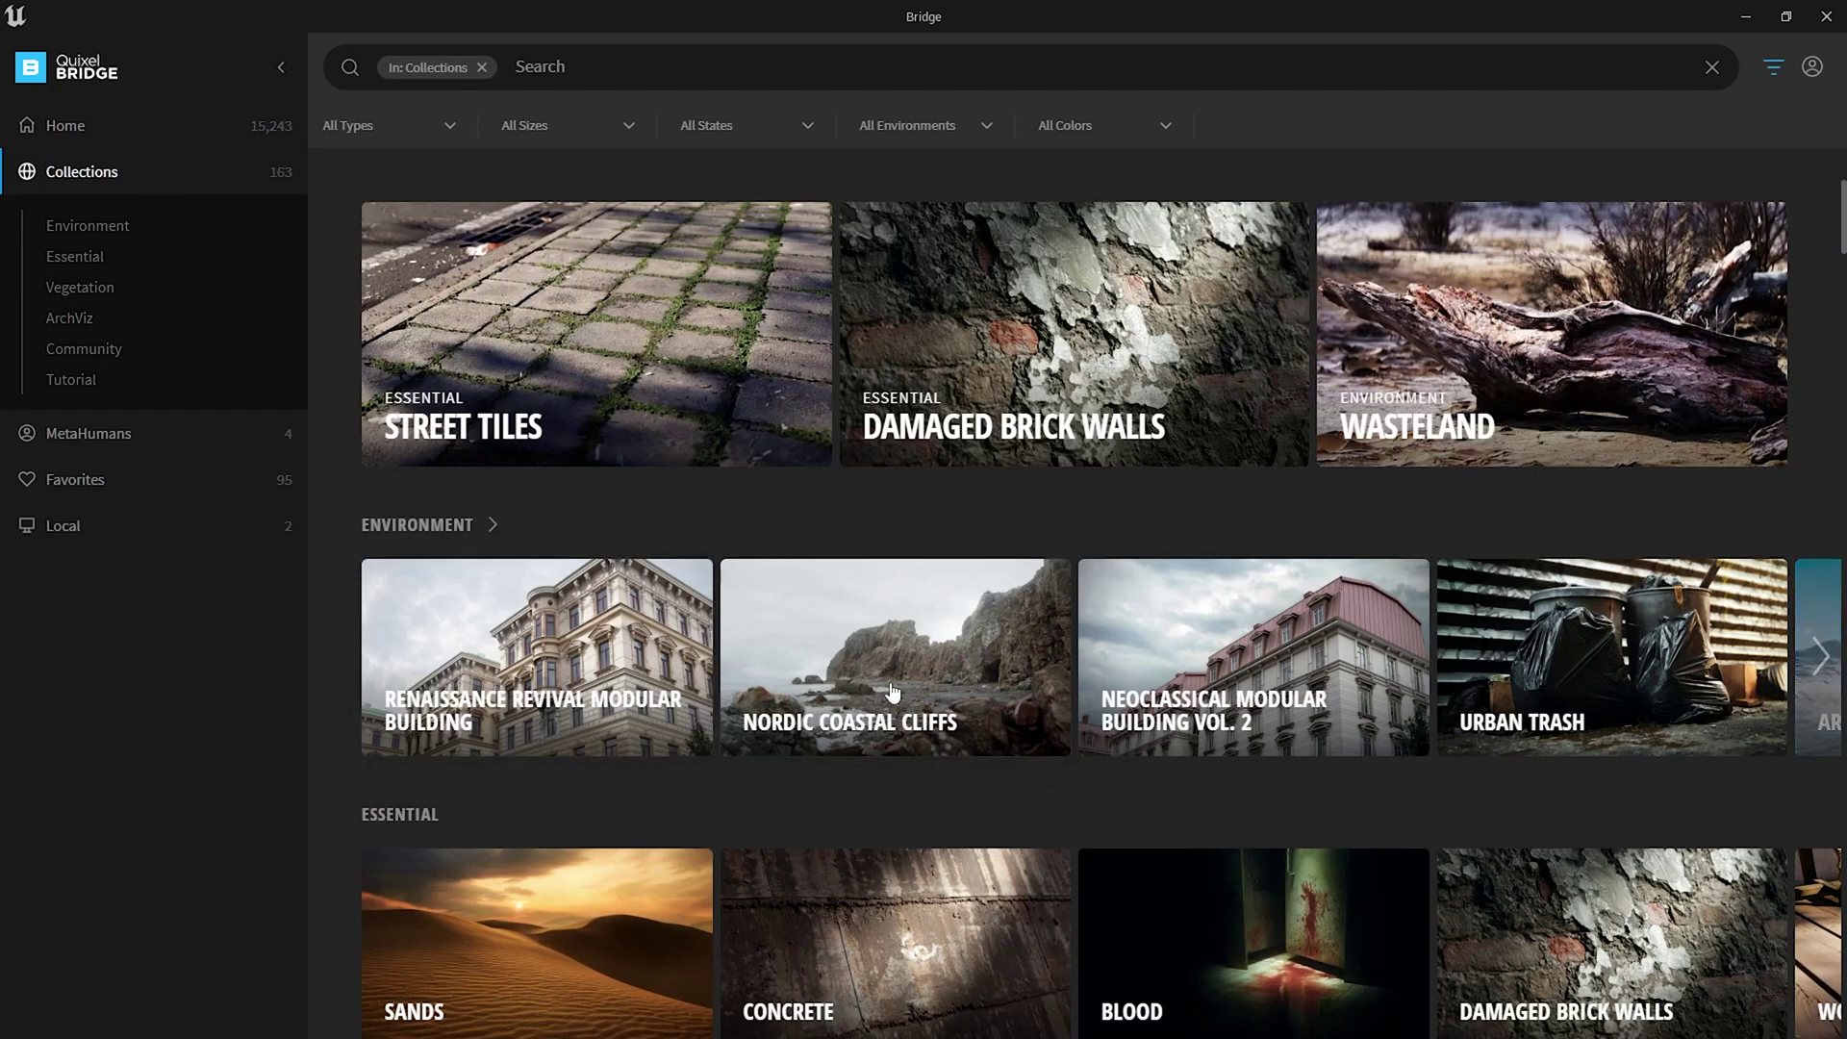
{"action": "left_click", "coordinate": [943, 760]}
Select the Massive Nordic Coastal Cliff asset and download it at Nanite quality
{"action": "scroll", "coordinate": [889, 680], "scroll_direction": "down", "scroll_amount": 3}
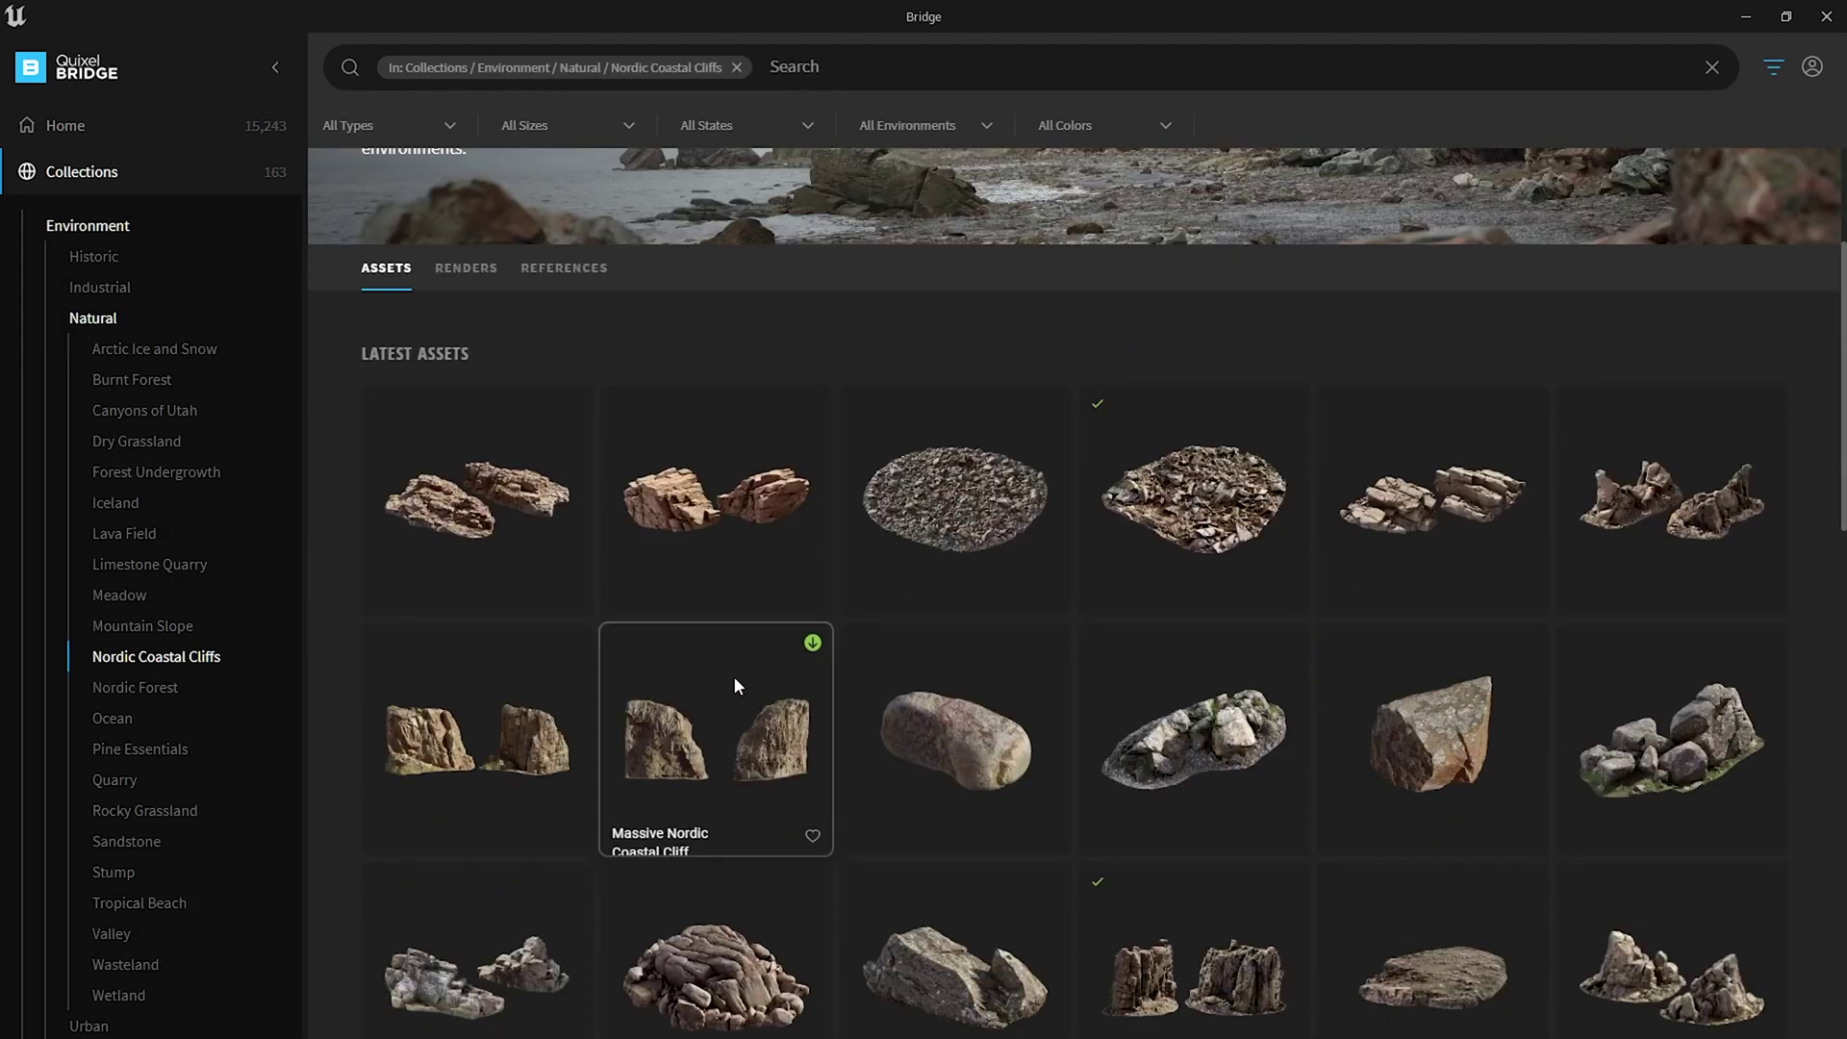
{"action": "left_click", "coordinate": [712, 732]}
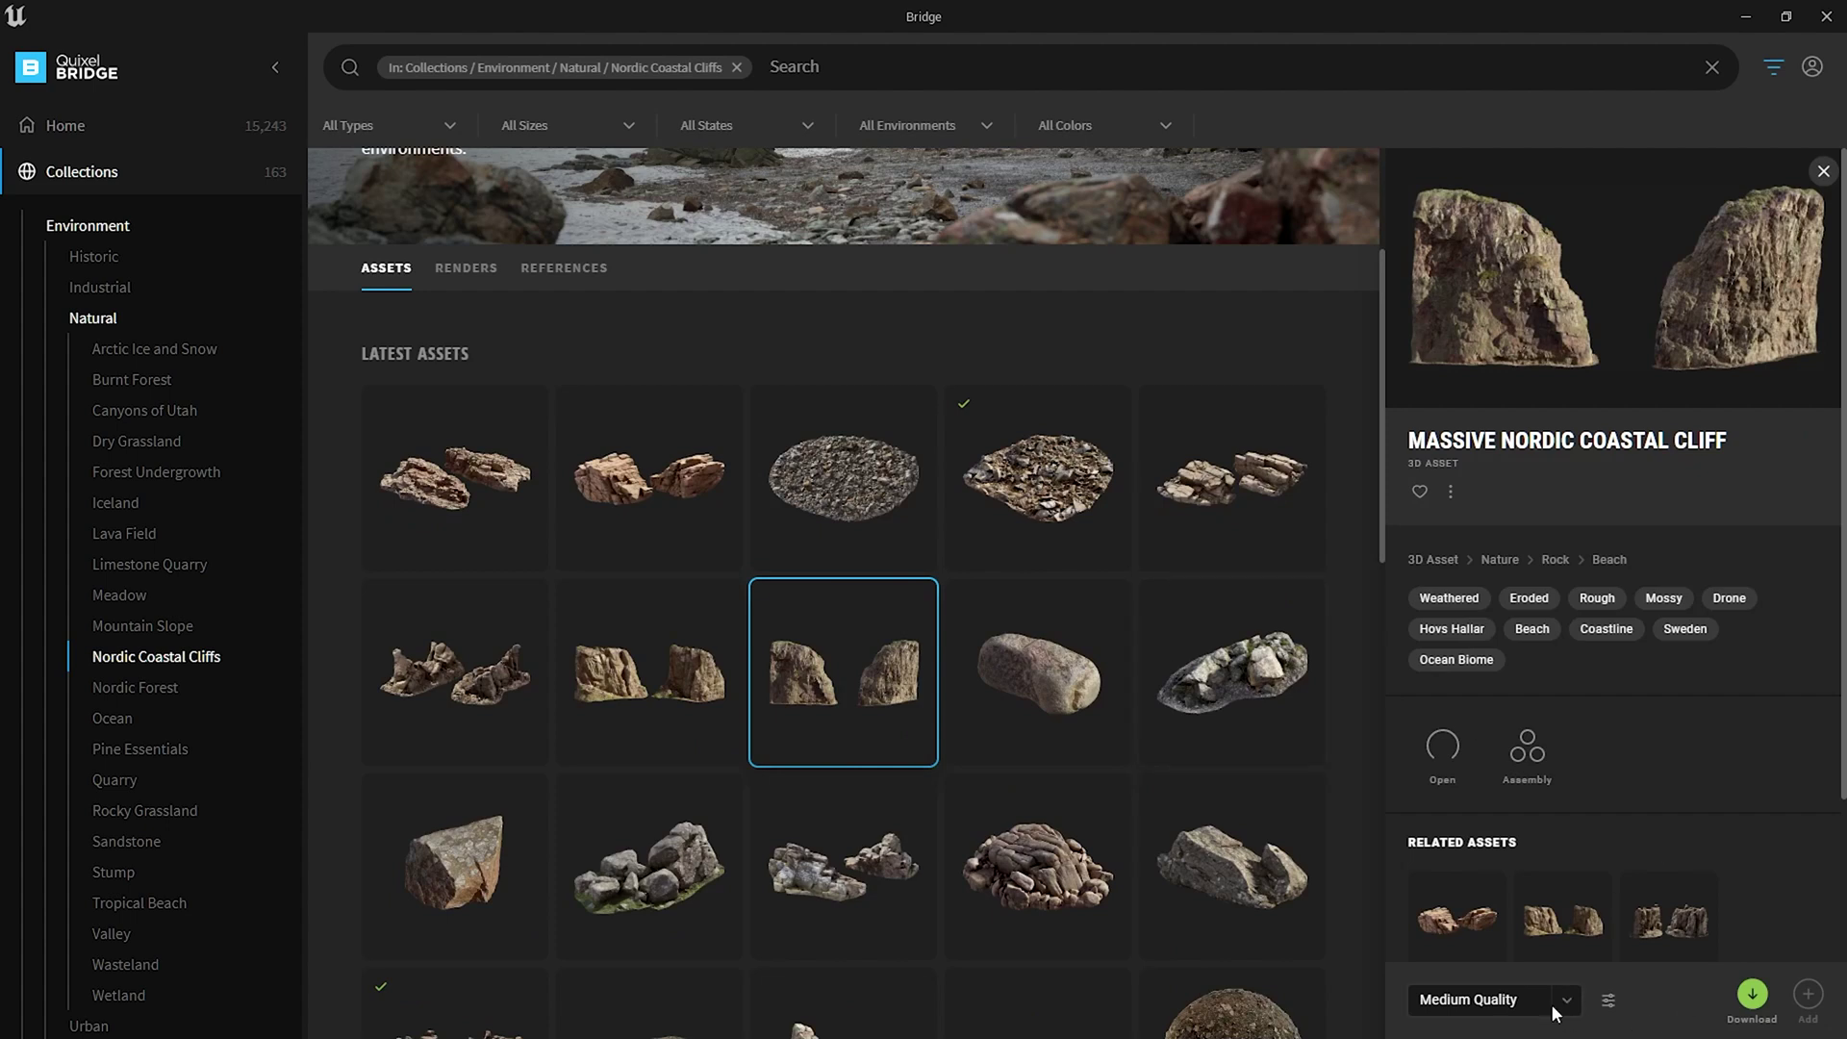
{"action": "left_click", "coordinate": [1551, 1000]}
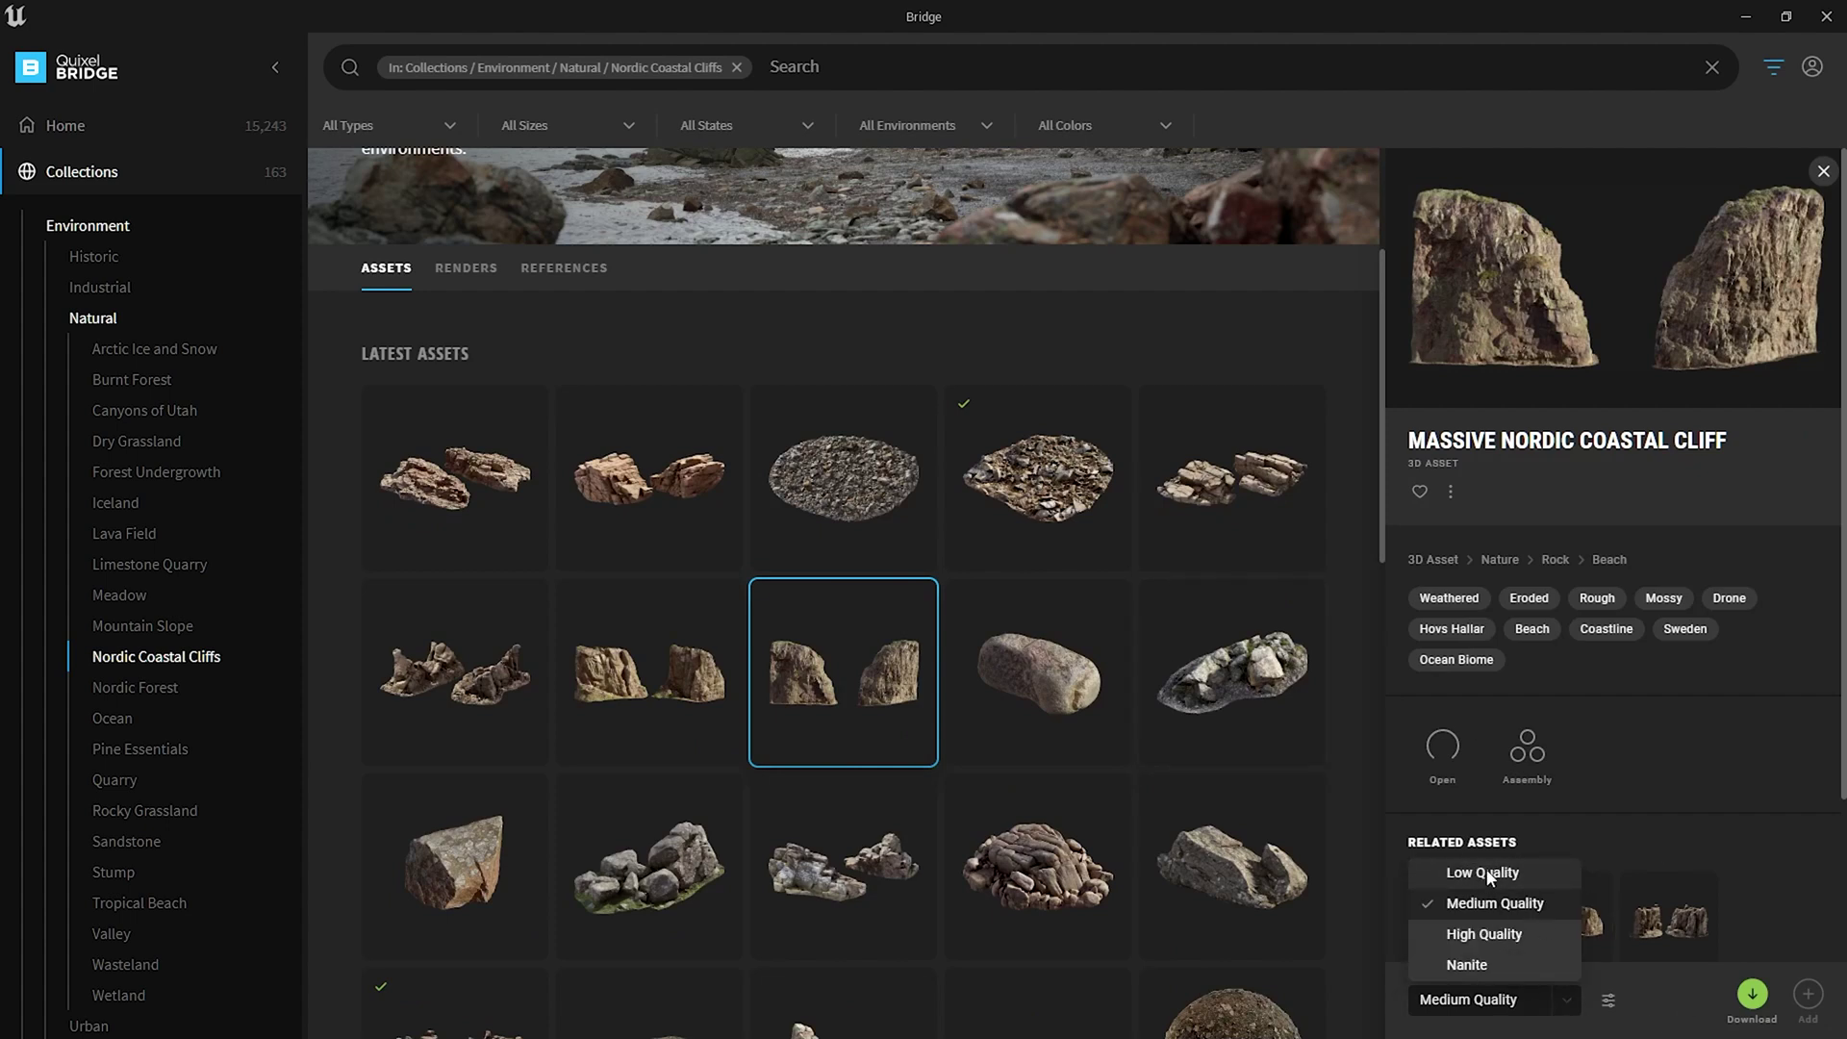
{"action": "left_click", "coordinate": [1472, 964]}
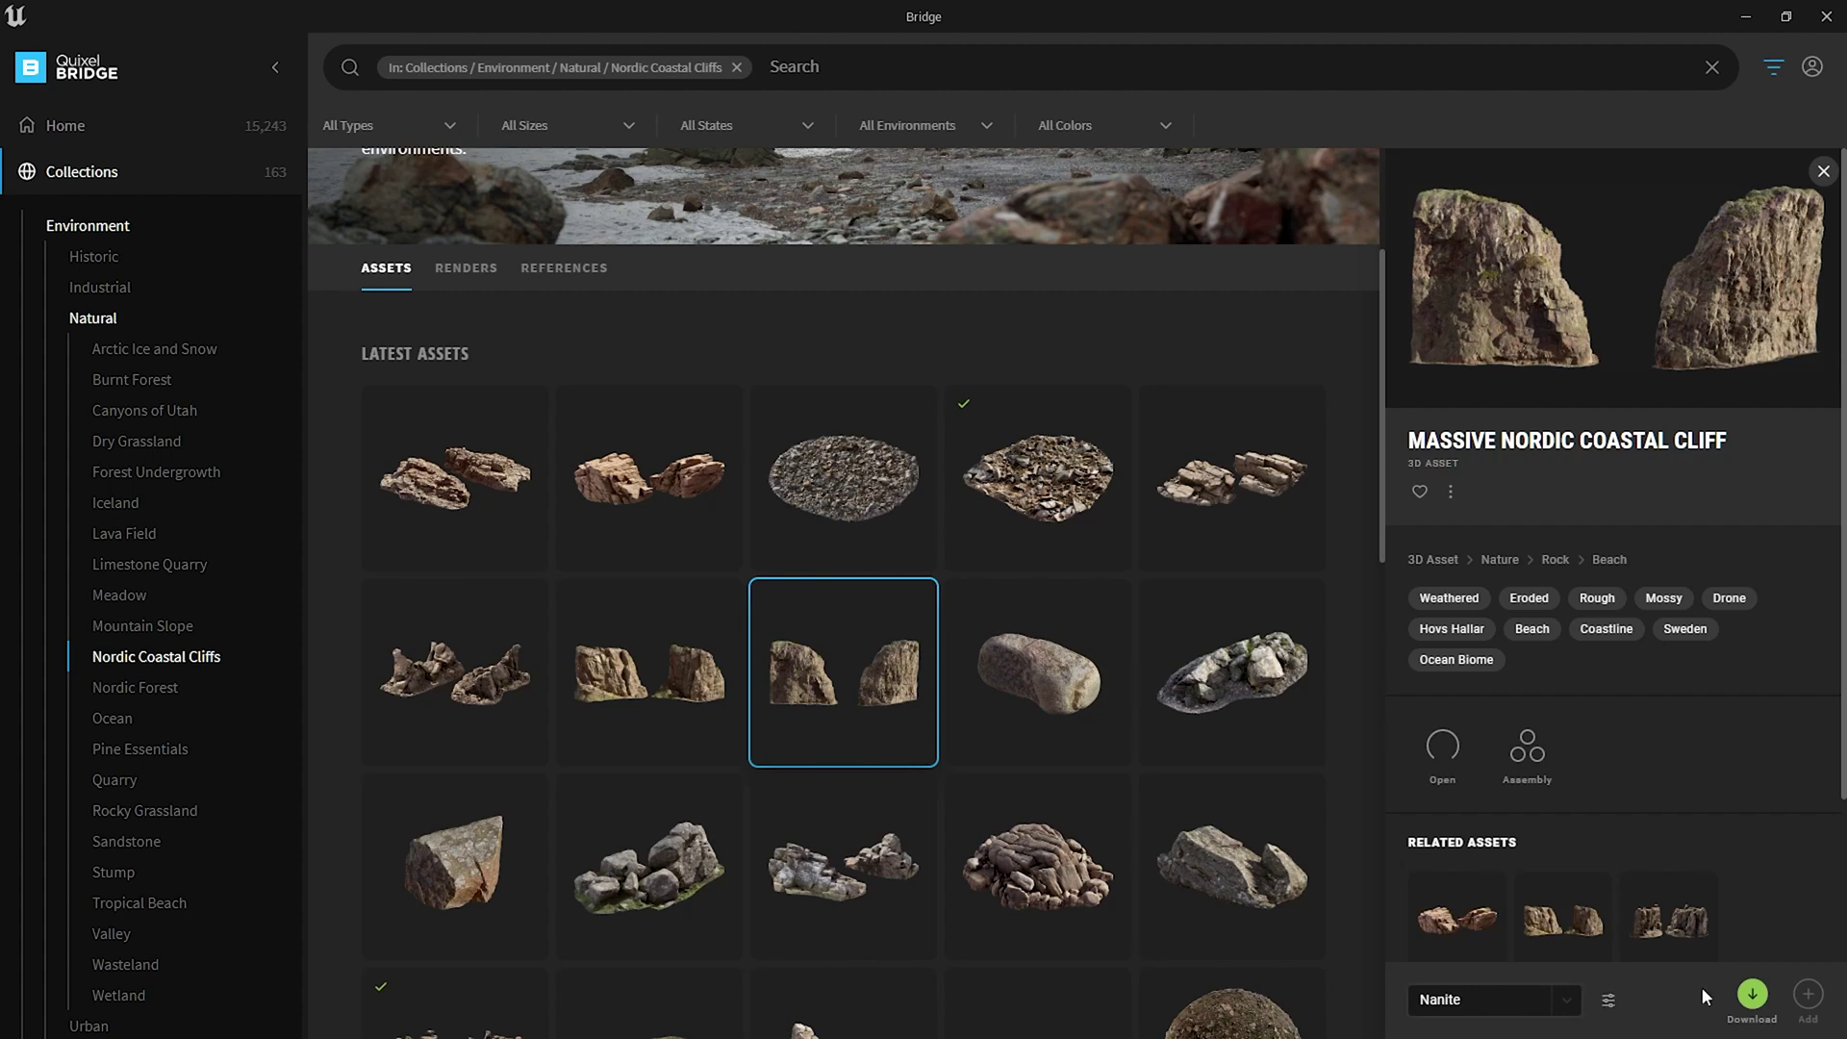
{"action": "left_click", "coordinate": [1753, 993]}
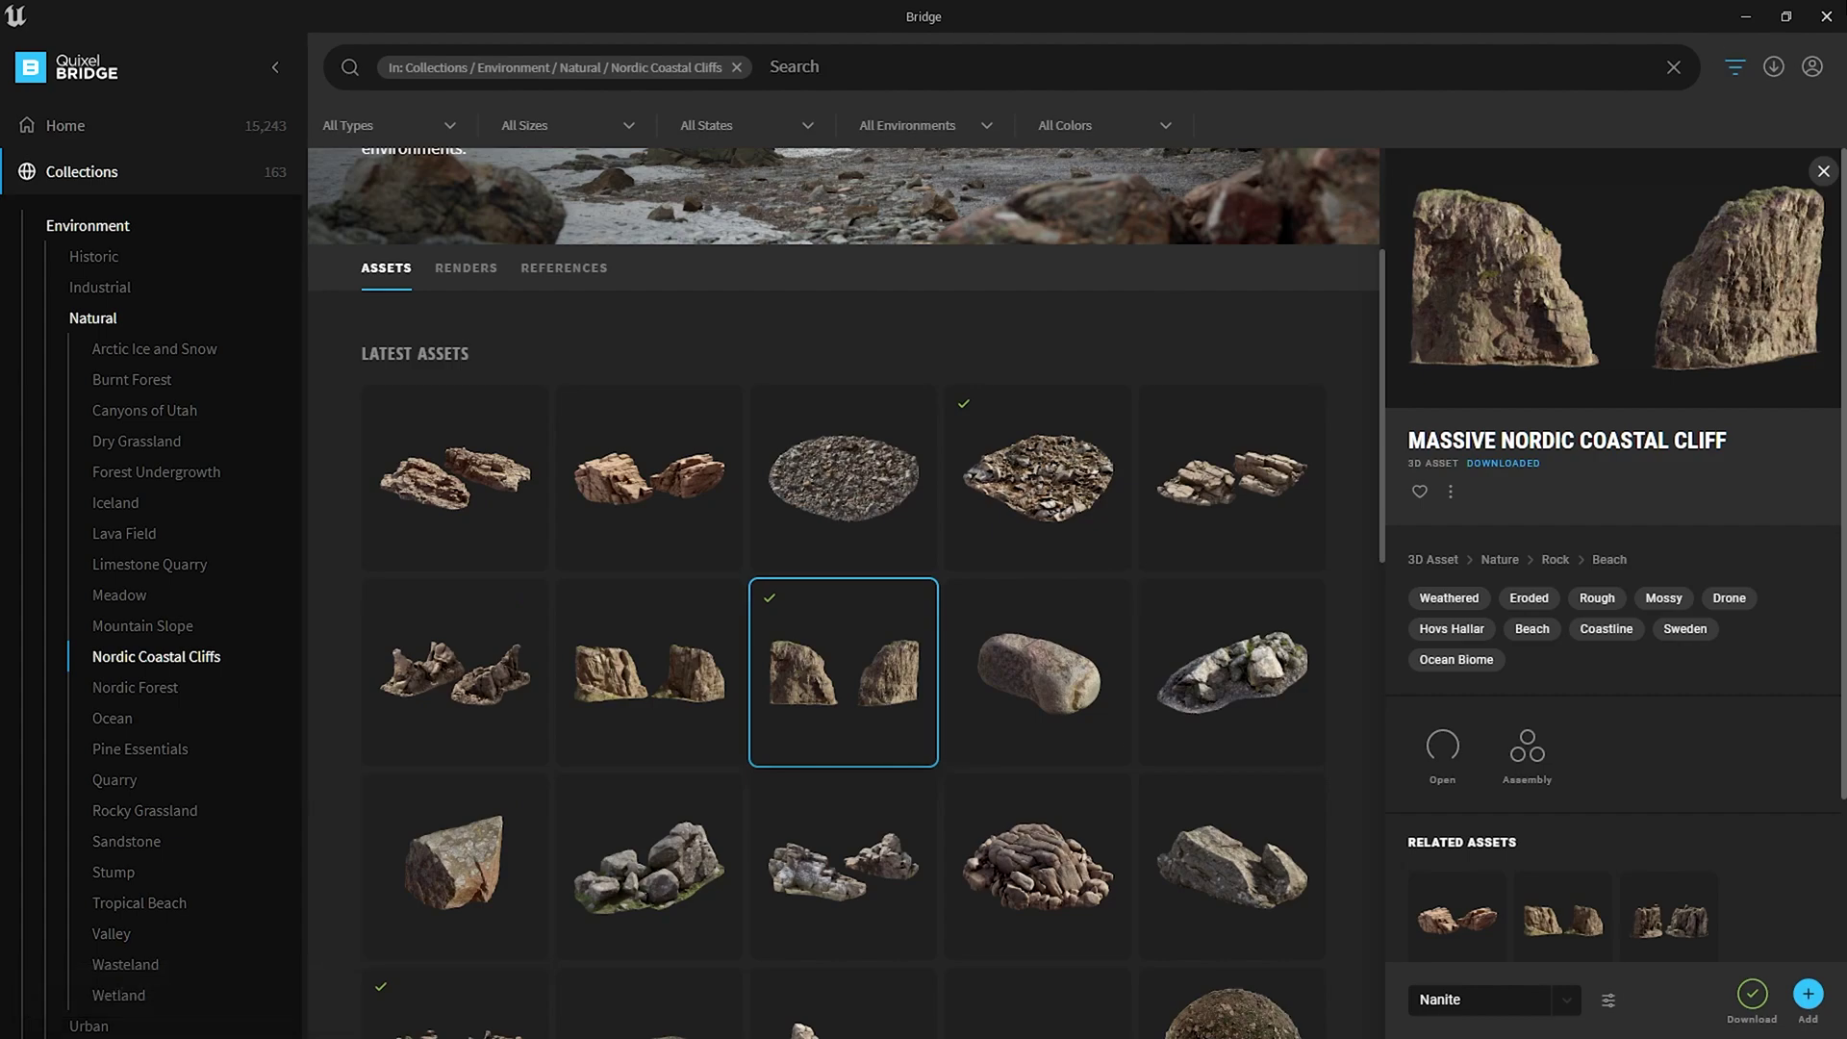
Close Bridge and open the Massive_Nordic_Coastal_Cliff_veqnci0db folder under Megascans/3D_Assets in the project content
{"action": "left_click", "coordinate": [1825, 17]}
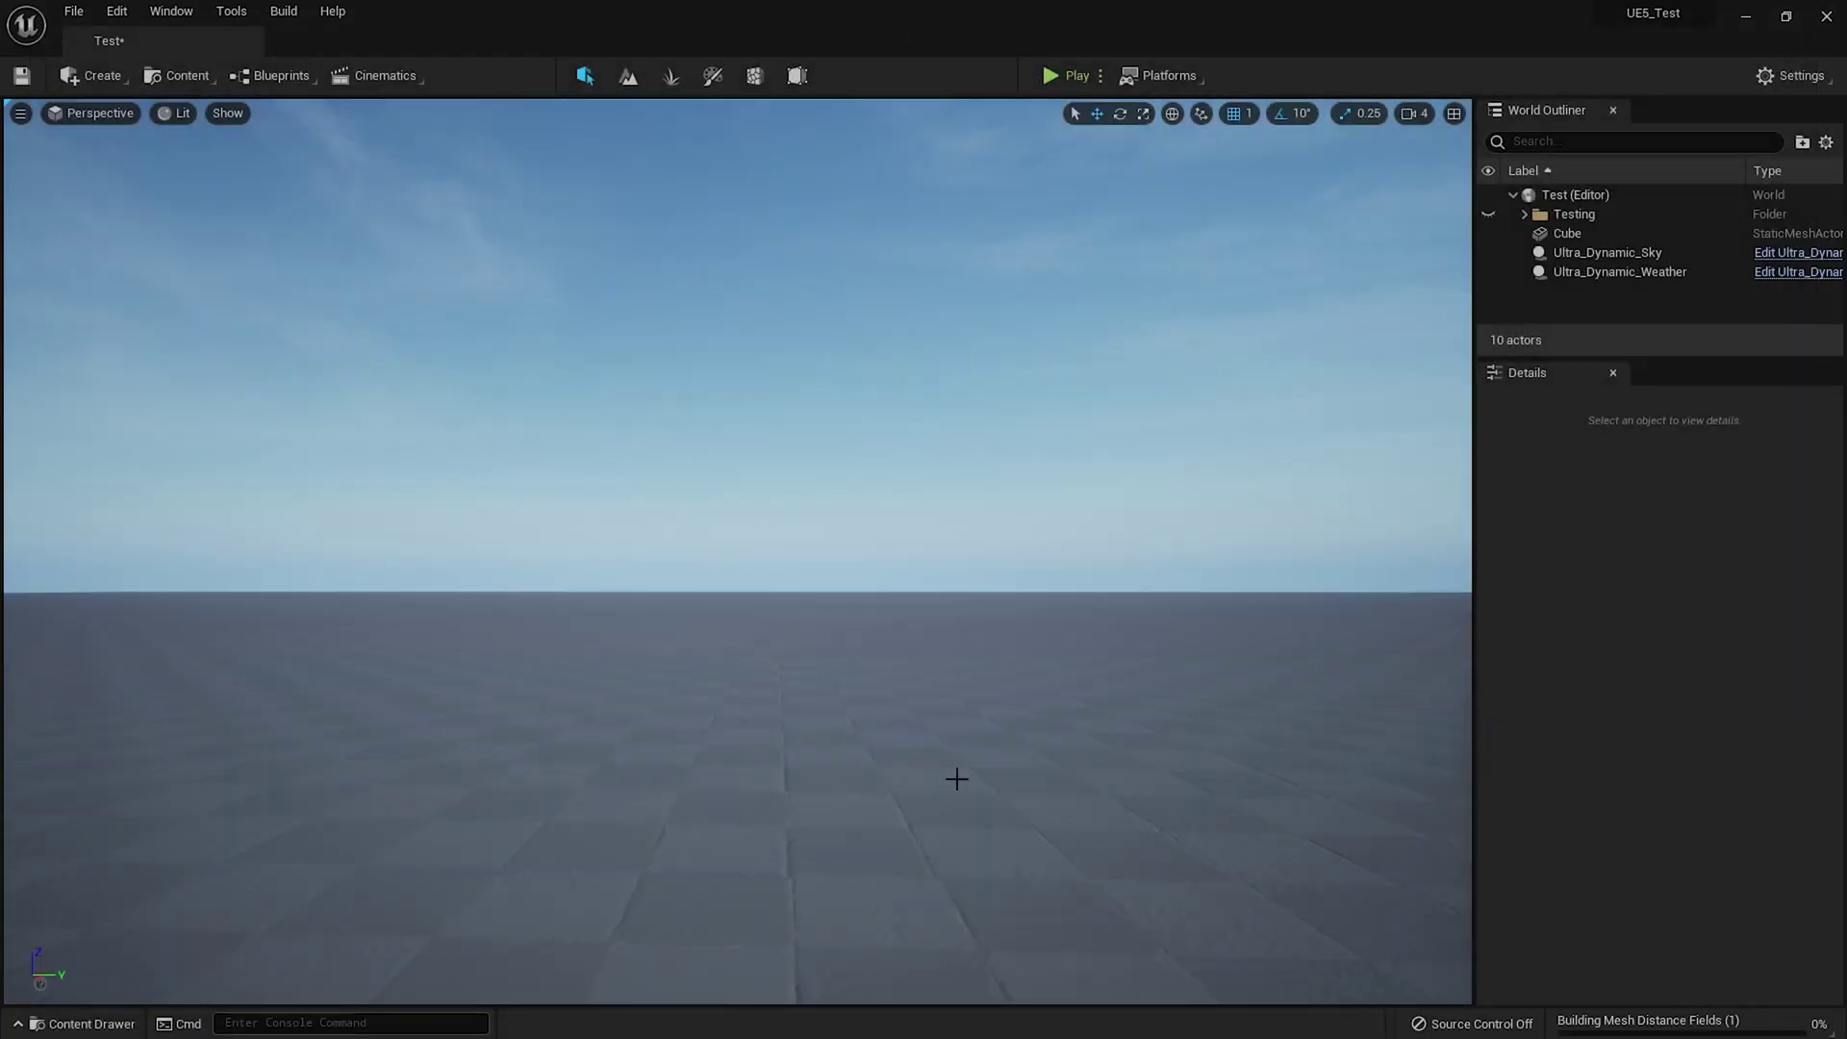
{"action": "key", "text": "ctrl+space"}
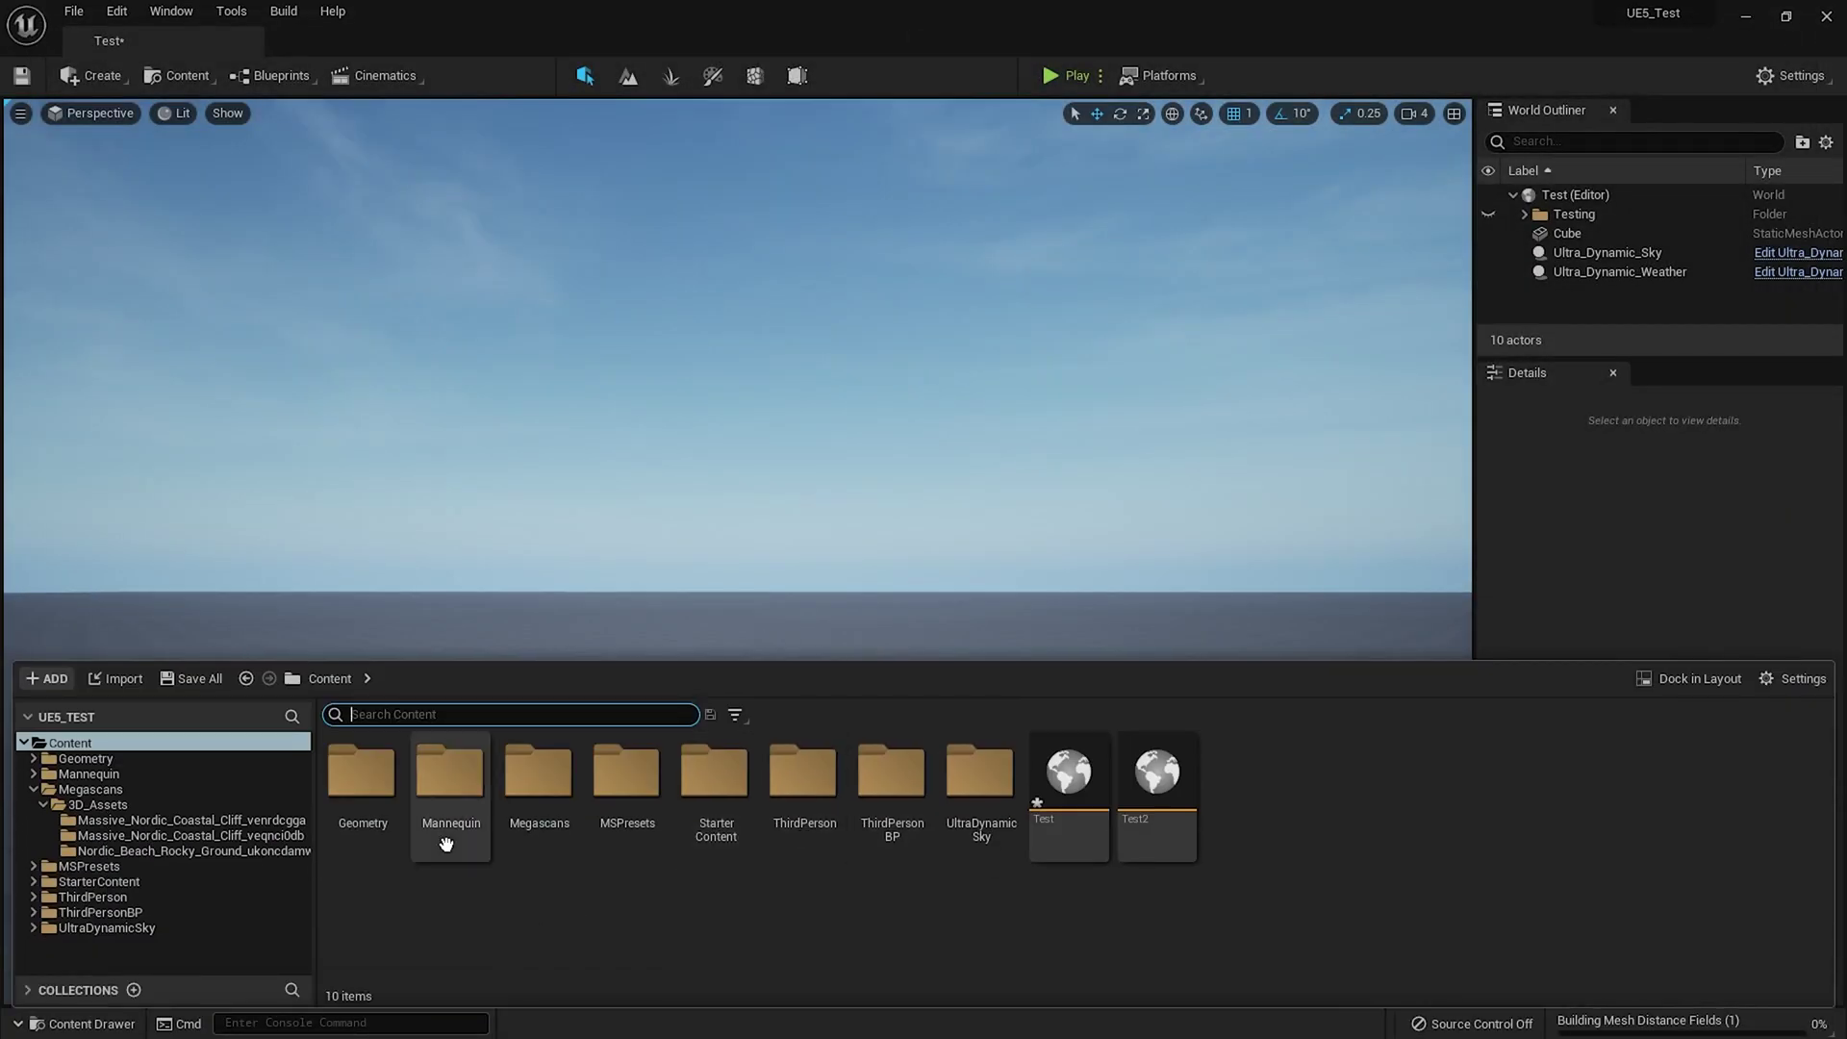
{"action": "double_click", "coordinate": [546, 801]}
{"action": "double_click", "coordinate": [363, 777]}
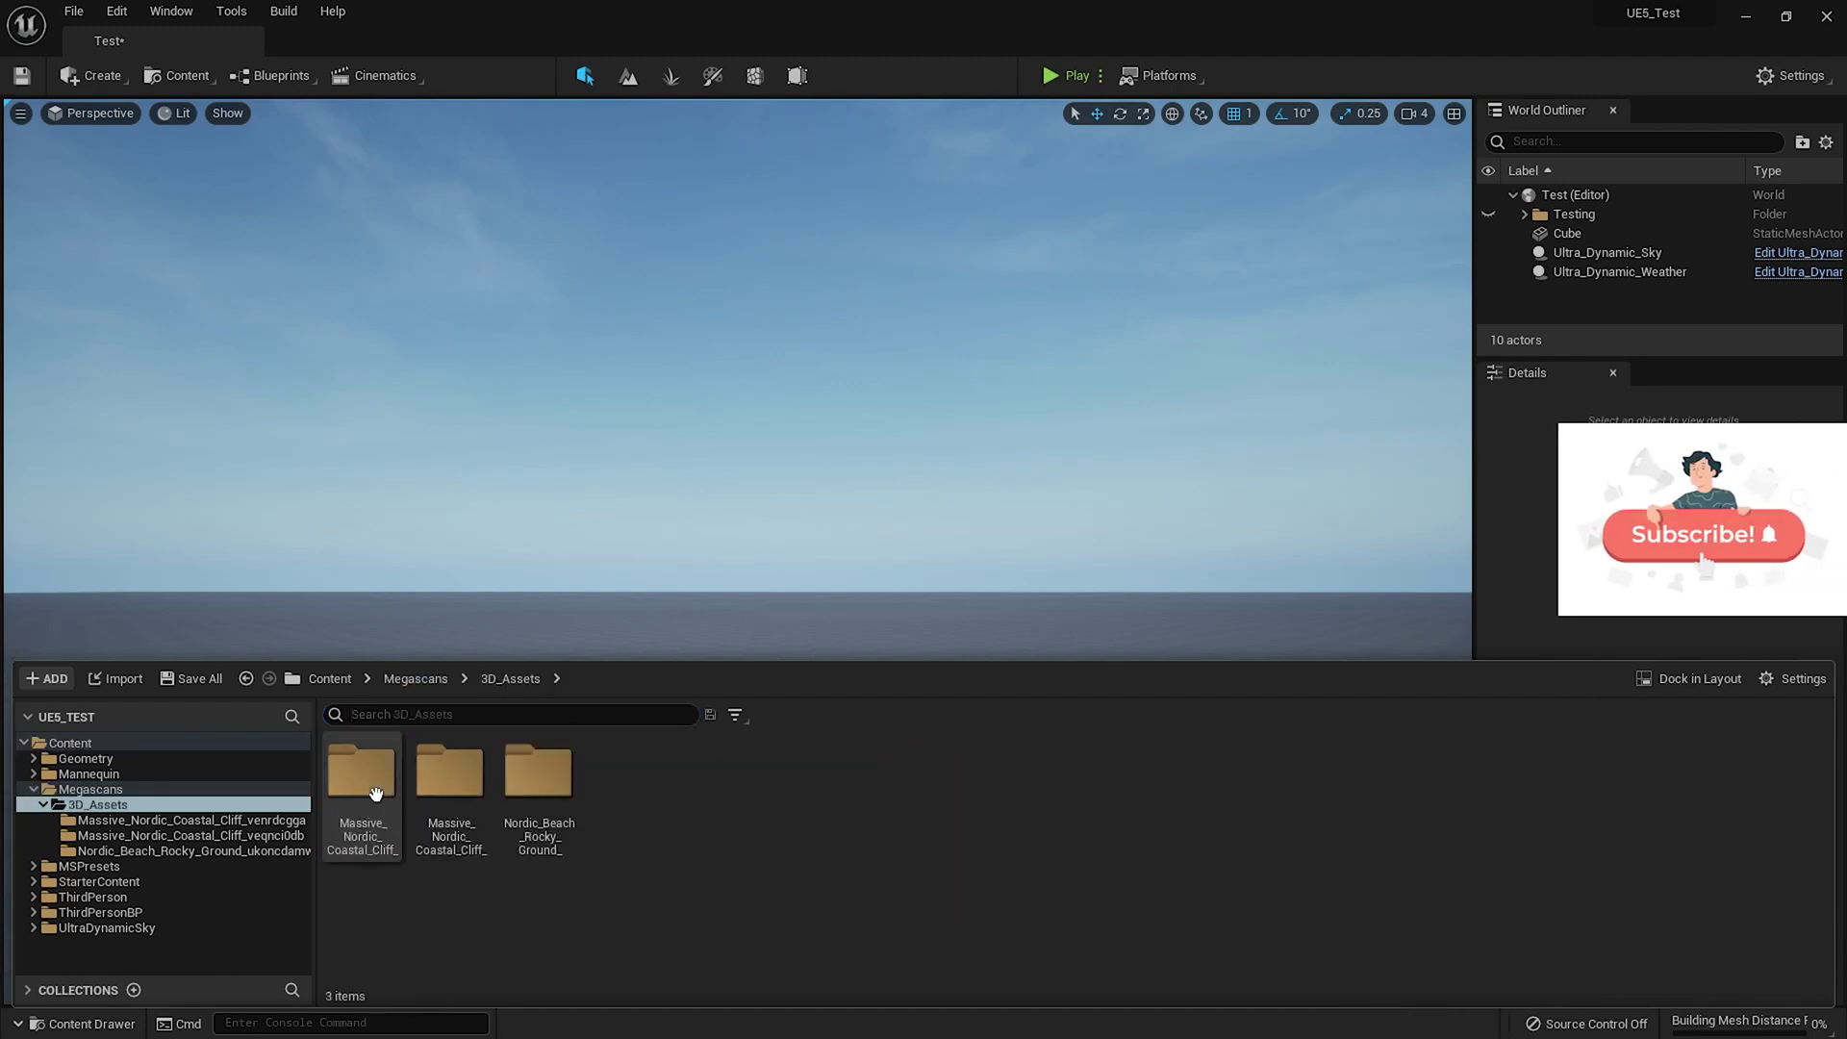
{"action": "left_click", "coordinate": [445, 774]}
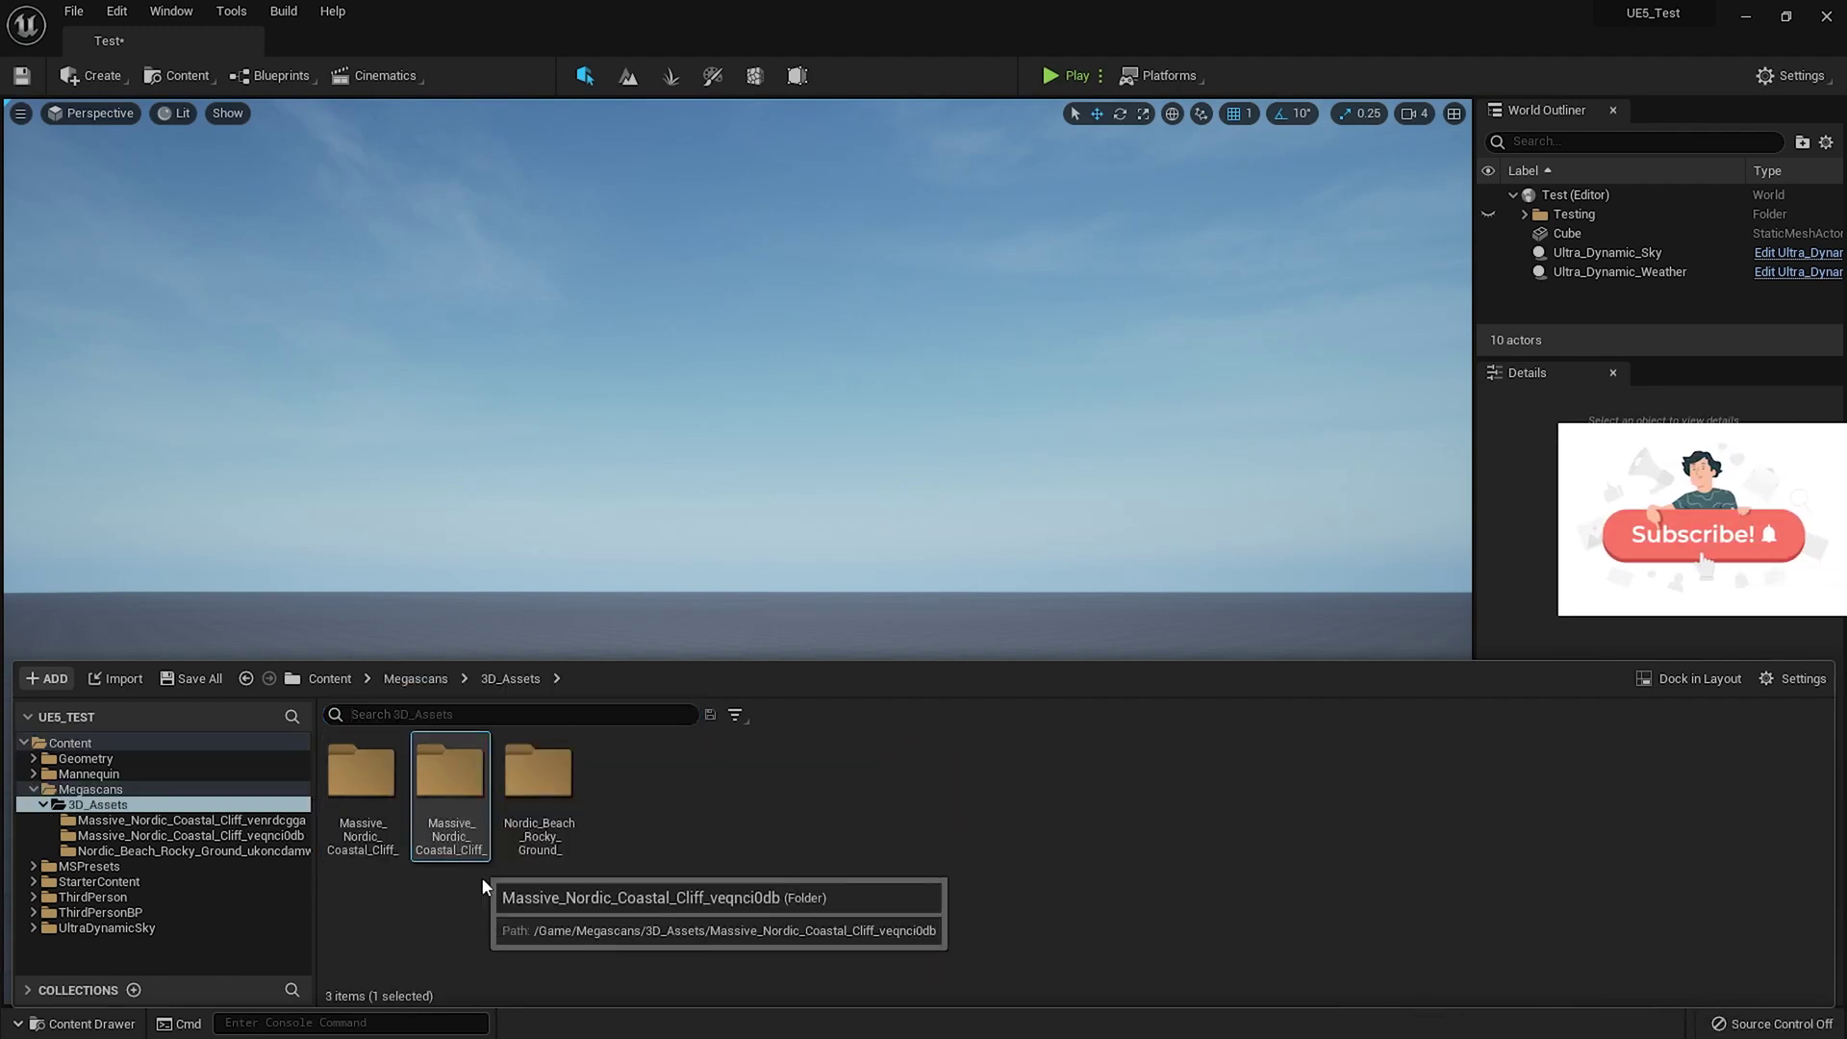
{"action": "double_click", "coordinate": [444, 770]}
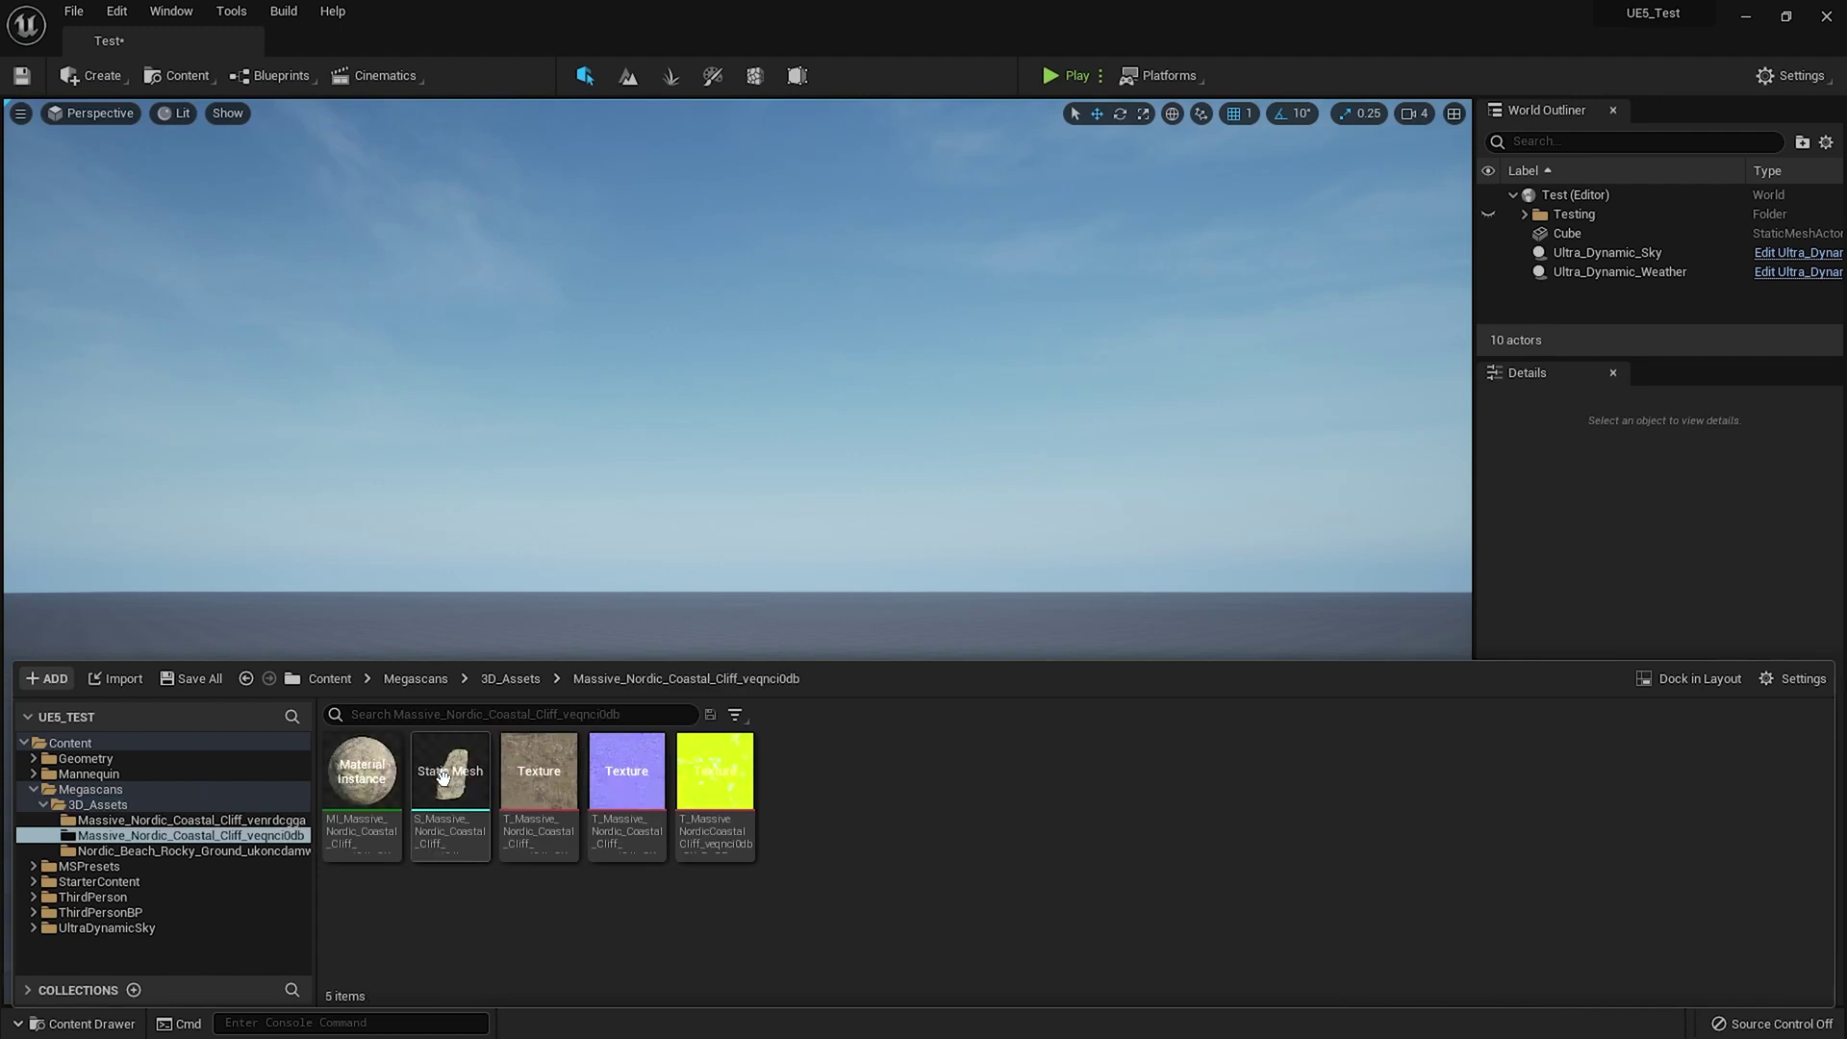
Open the coastal cliff static mesh in its editor, dock that editor beside the Test level, and inspect the rock
{"action": "left_click", "coordinate": [450, 774]}
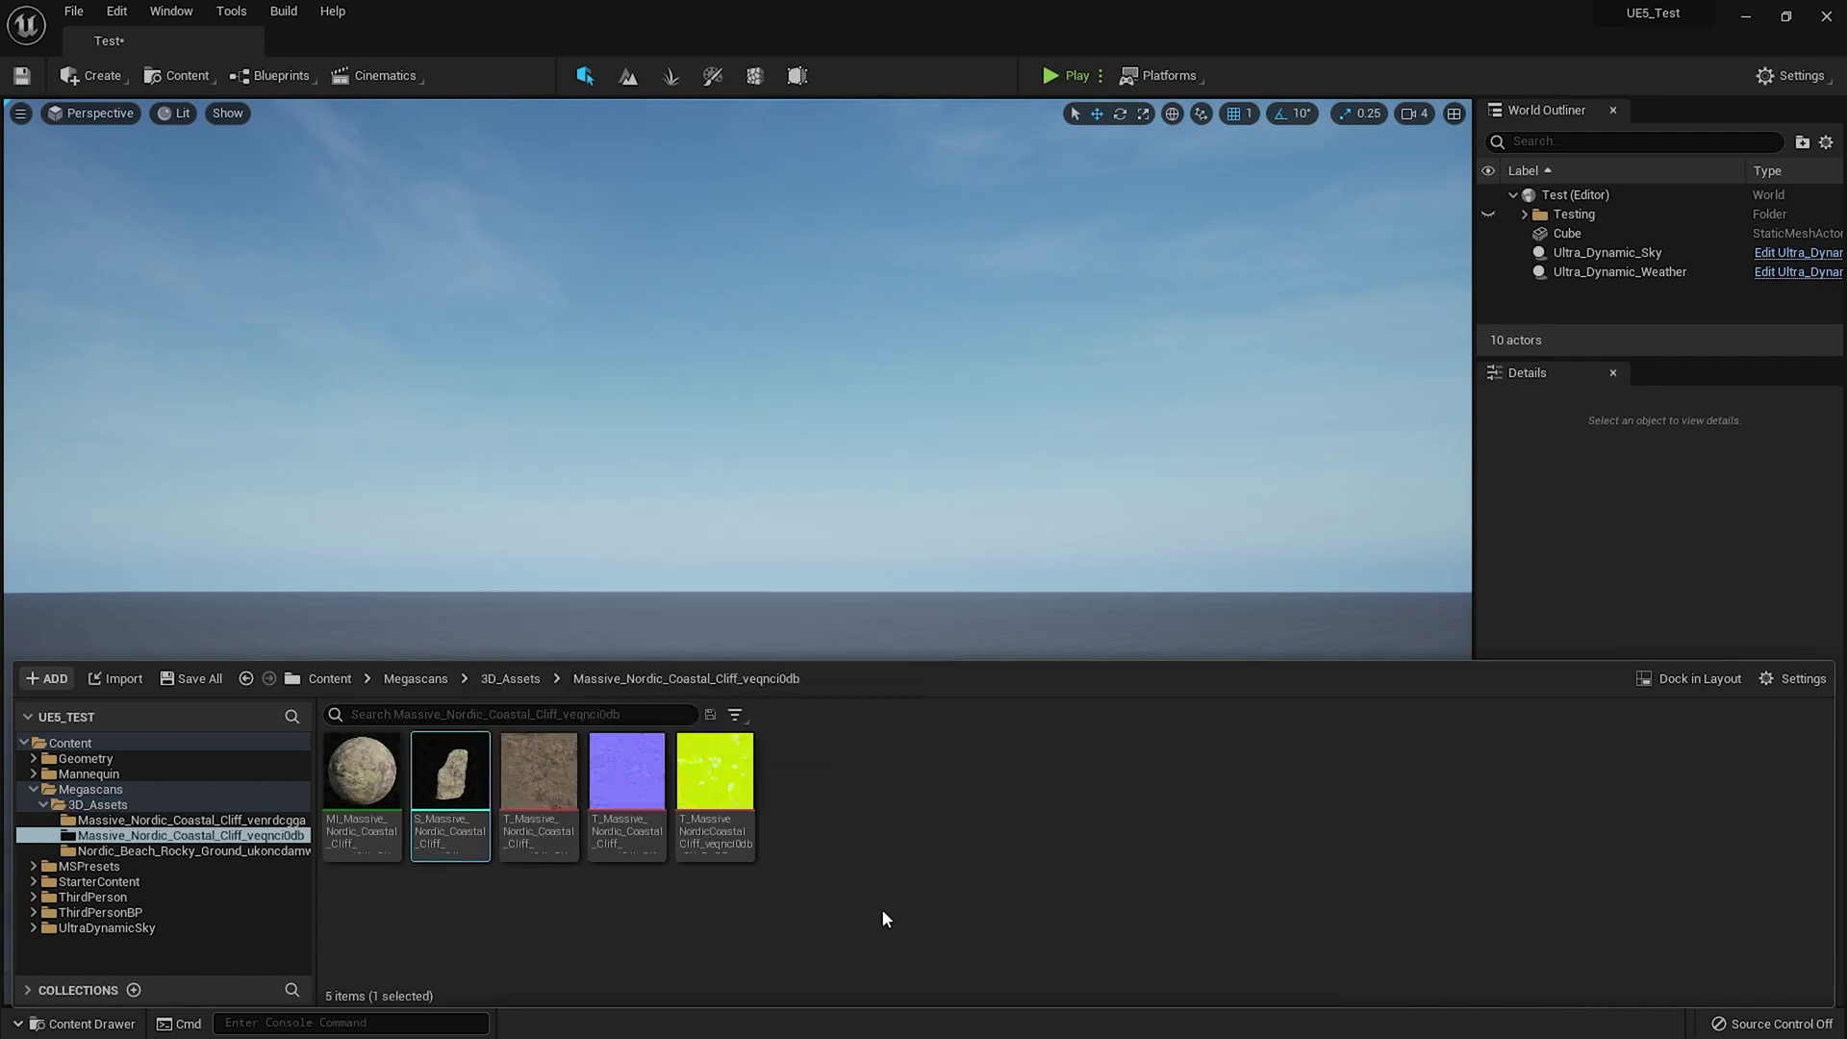
{"action": "double_click", "coordinate": [472, 818]}
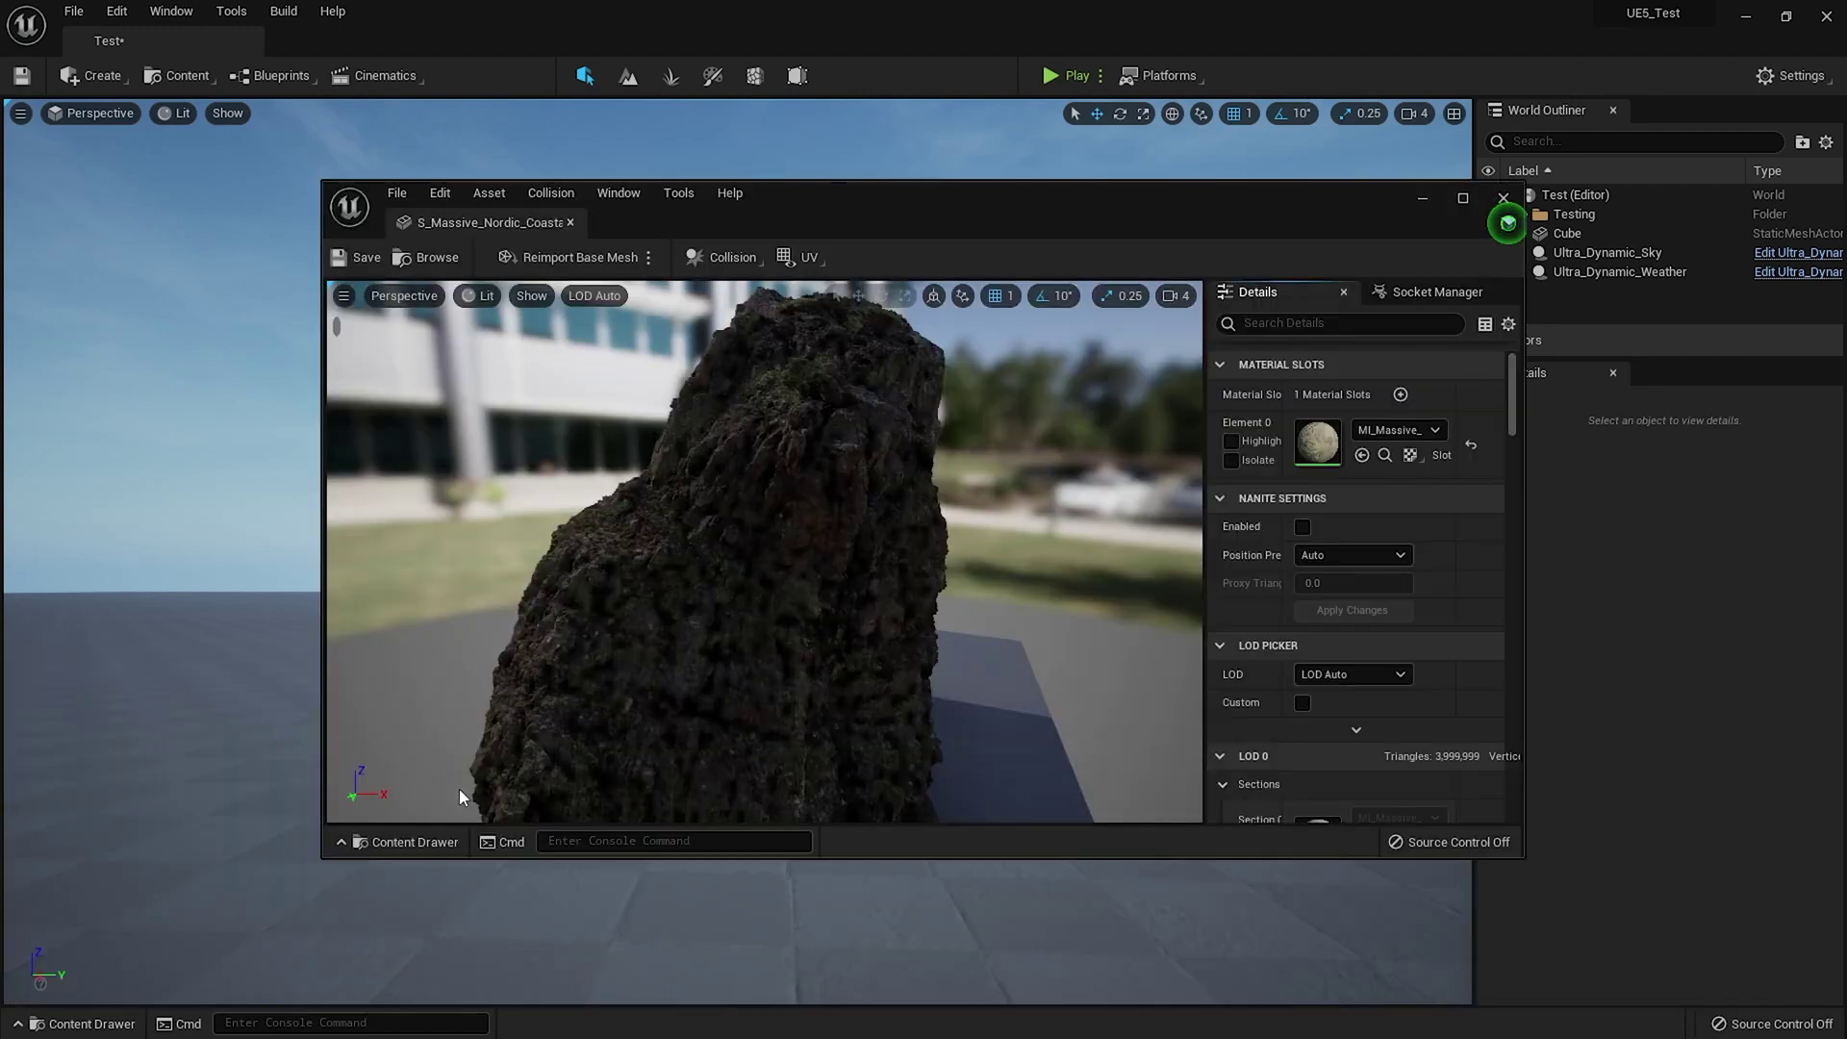
{"action": "left_click_drag", "start_coordinate": [516, 224], "coordinate": [332, 43]}
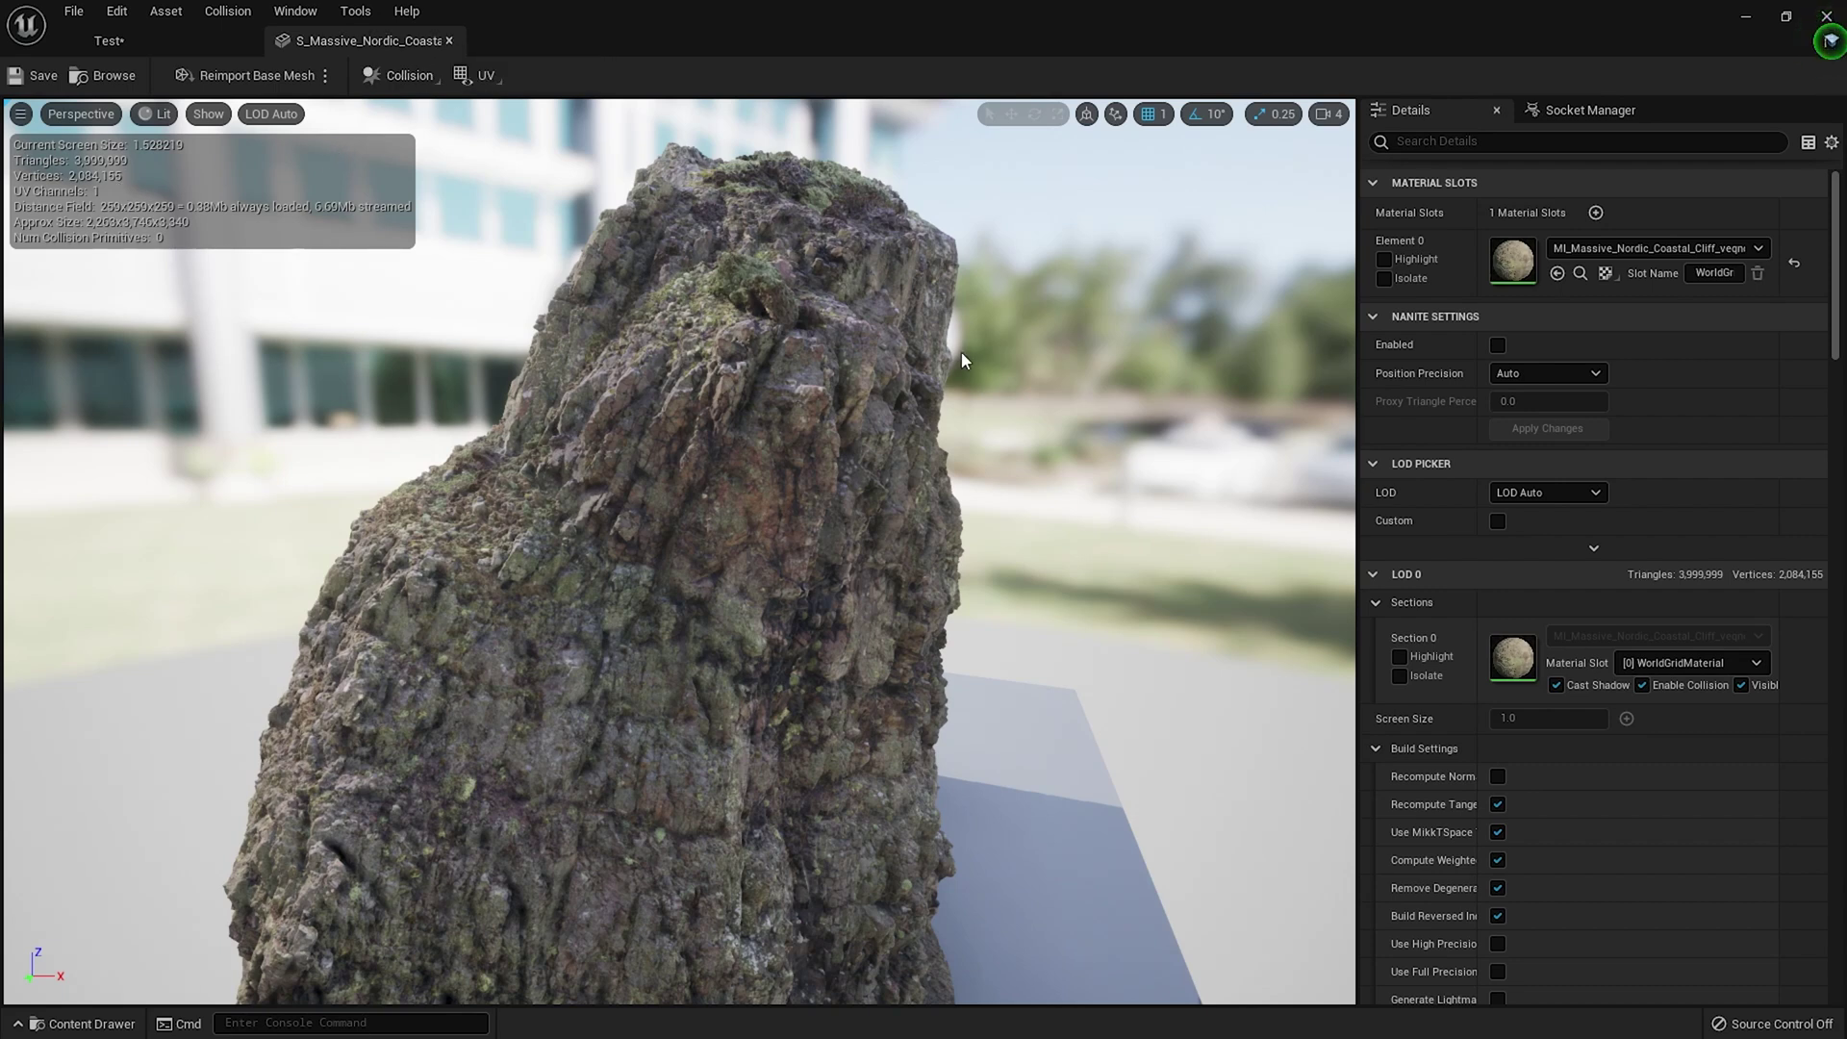
{"action": "left_click_drag", "start_coordinate": [961, 354], "coordinate": [899, 368]}
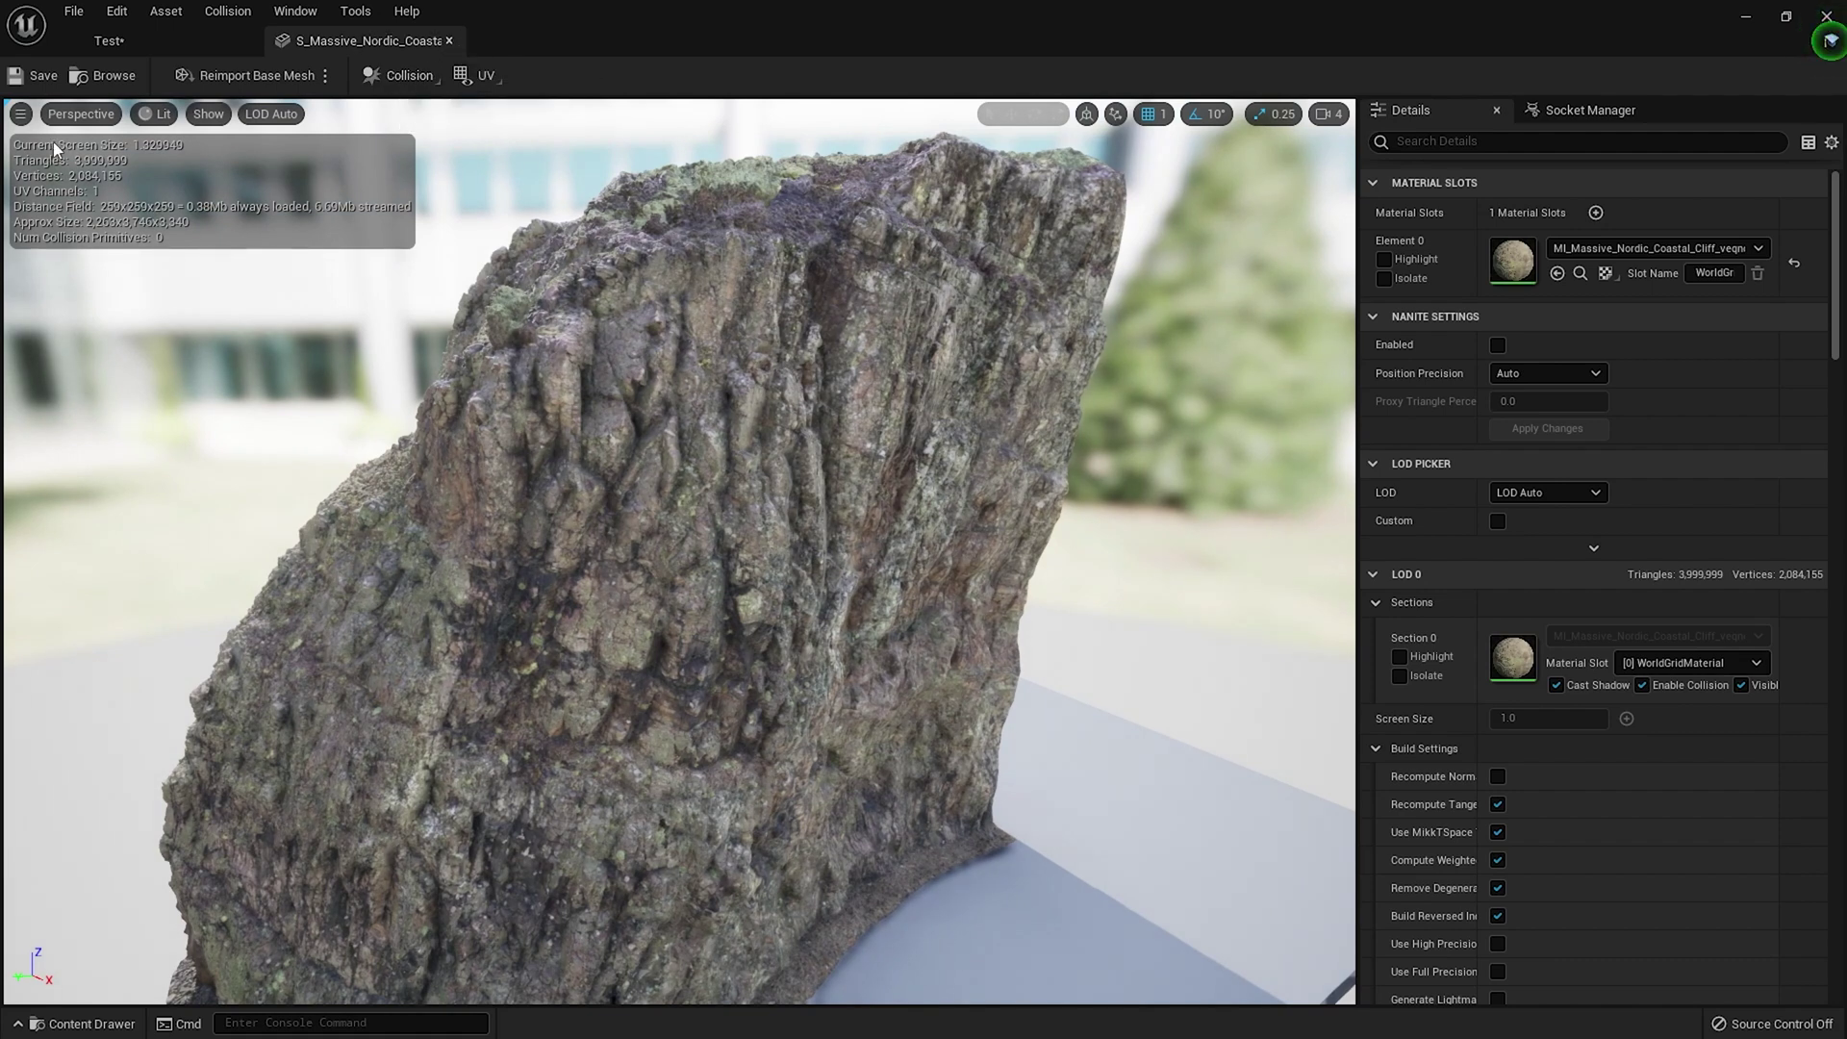
Close the static mesh editor and enable Nanite on the Massive Nordic Coastal Cliff static mesh asset
{"action": "left_click", "coordinate": [448, 40]}
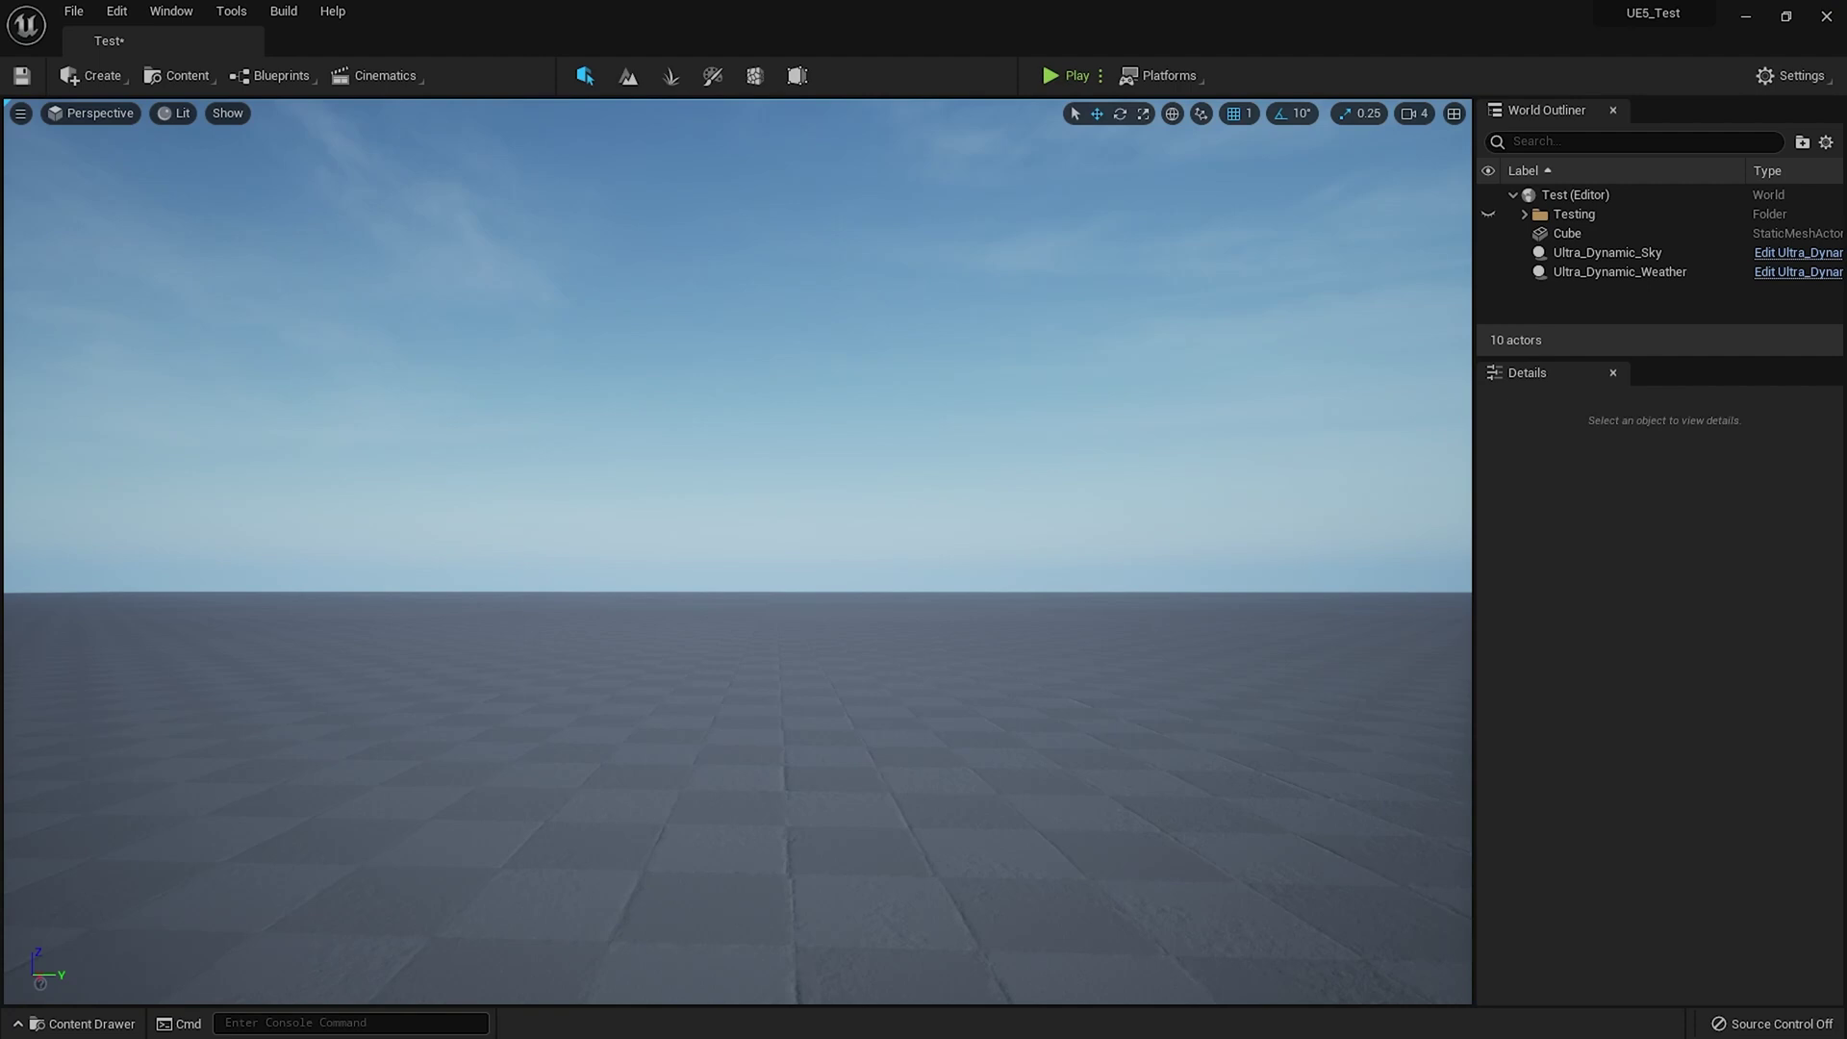
{"action": "key", "text": "ctrl+space"}
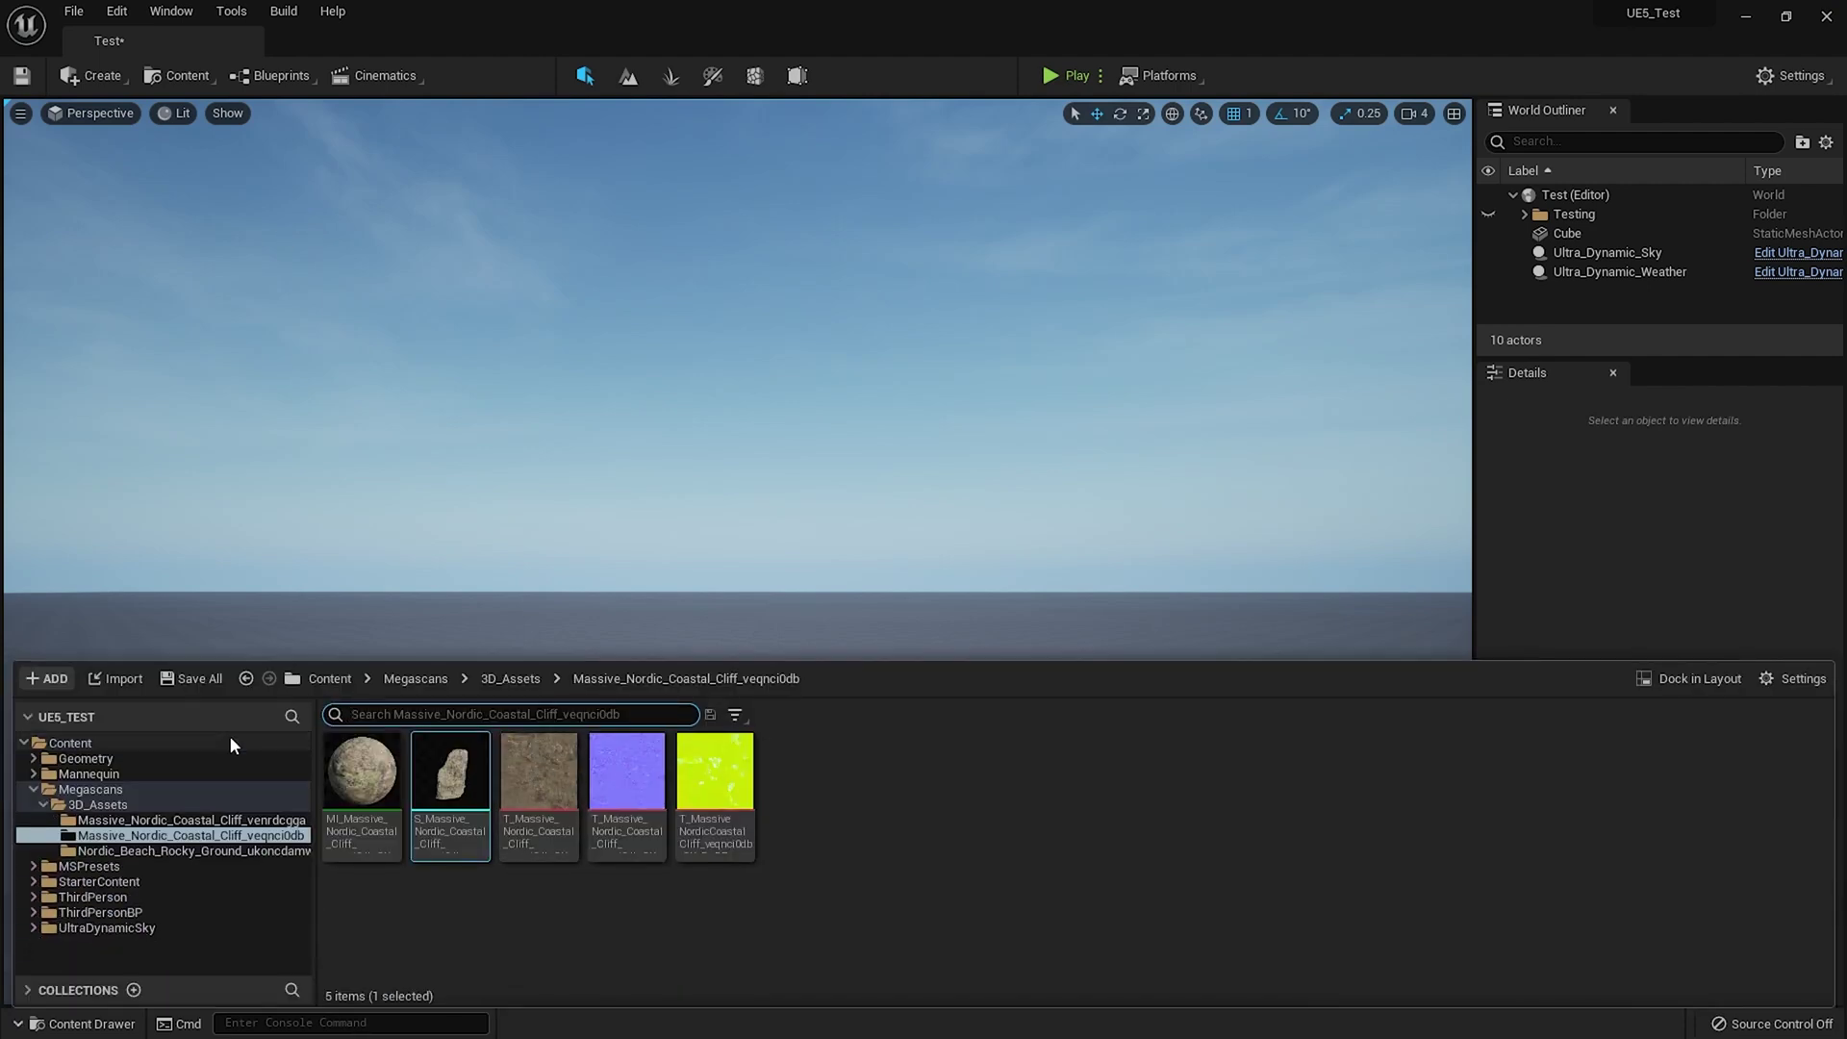
{"action": "right_click", "coordinate": [448, 770]}
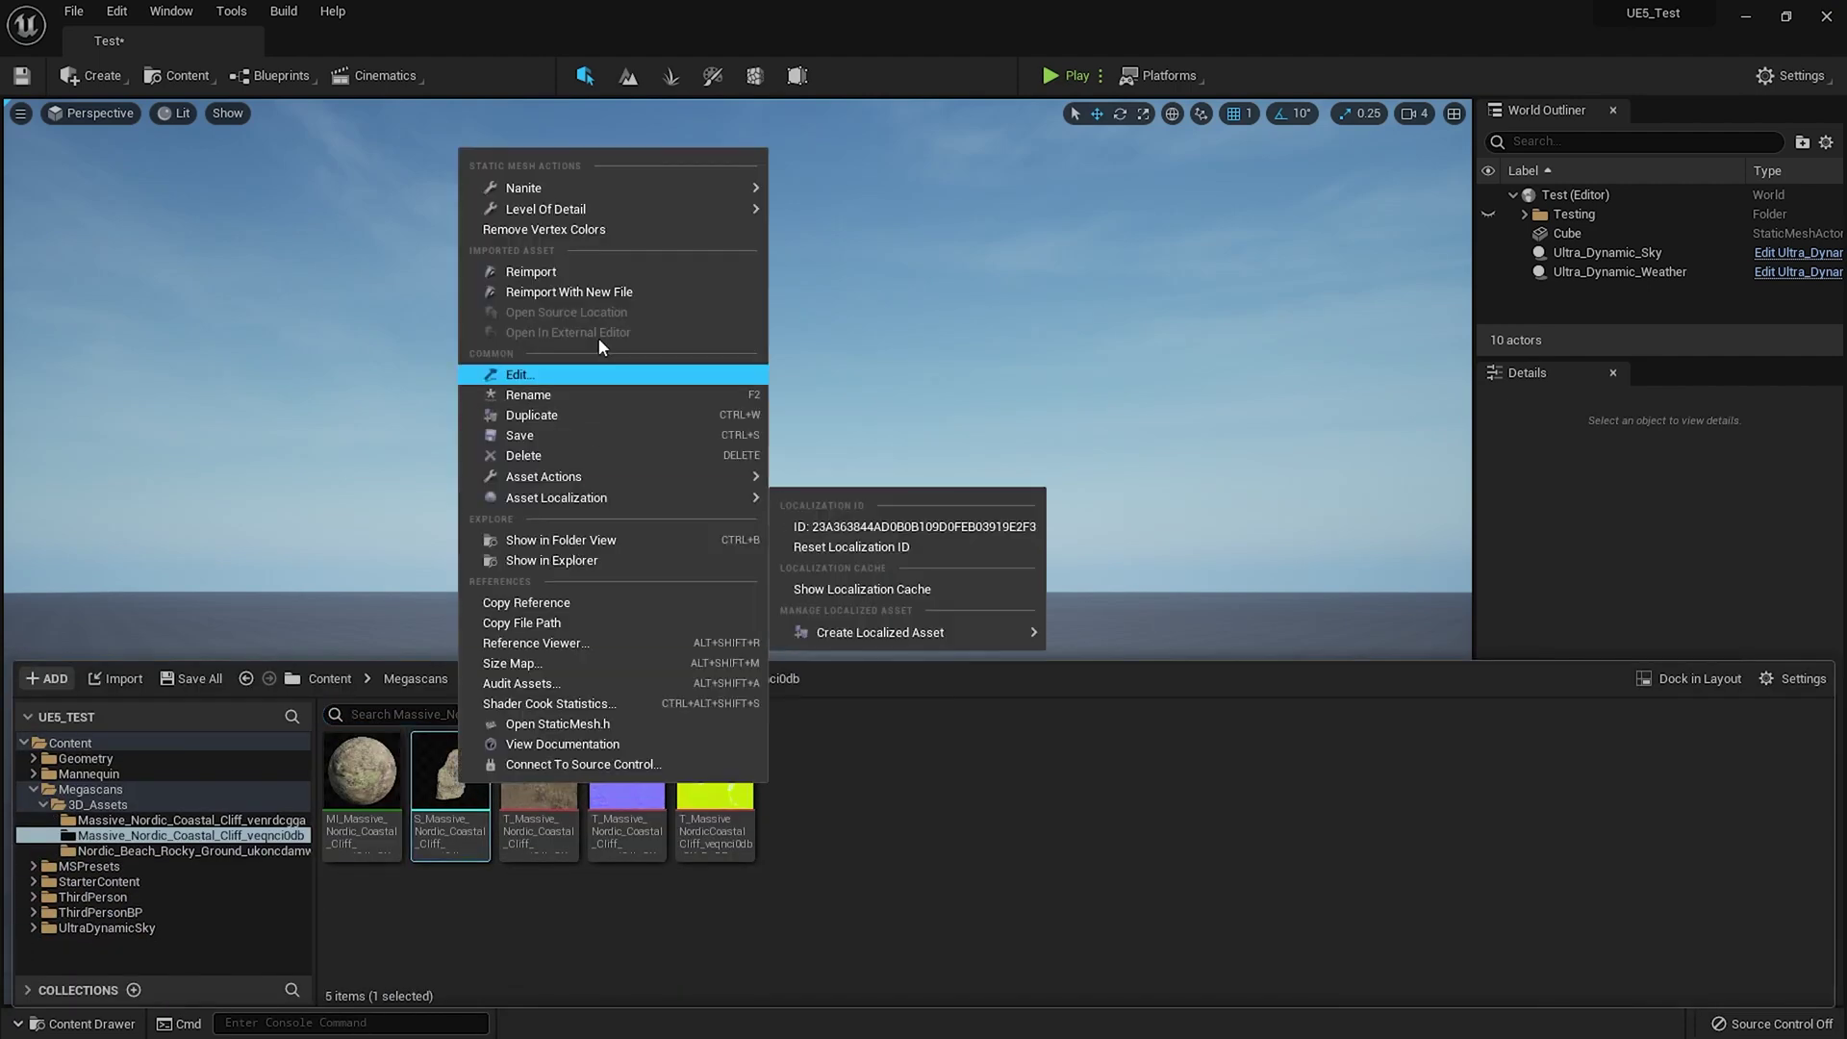
{"action": "mouse_move", "coordinate": [581, 191]}
{"action": "left_click", "coordinate": [811, 193]}
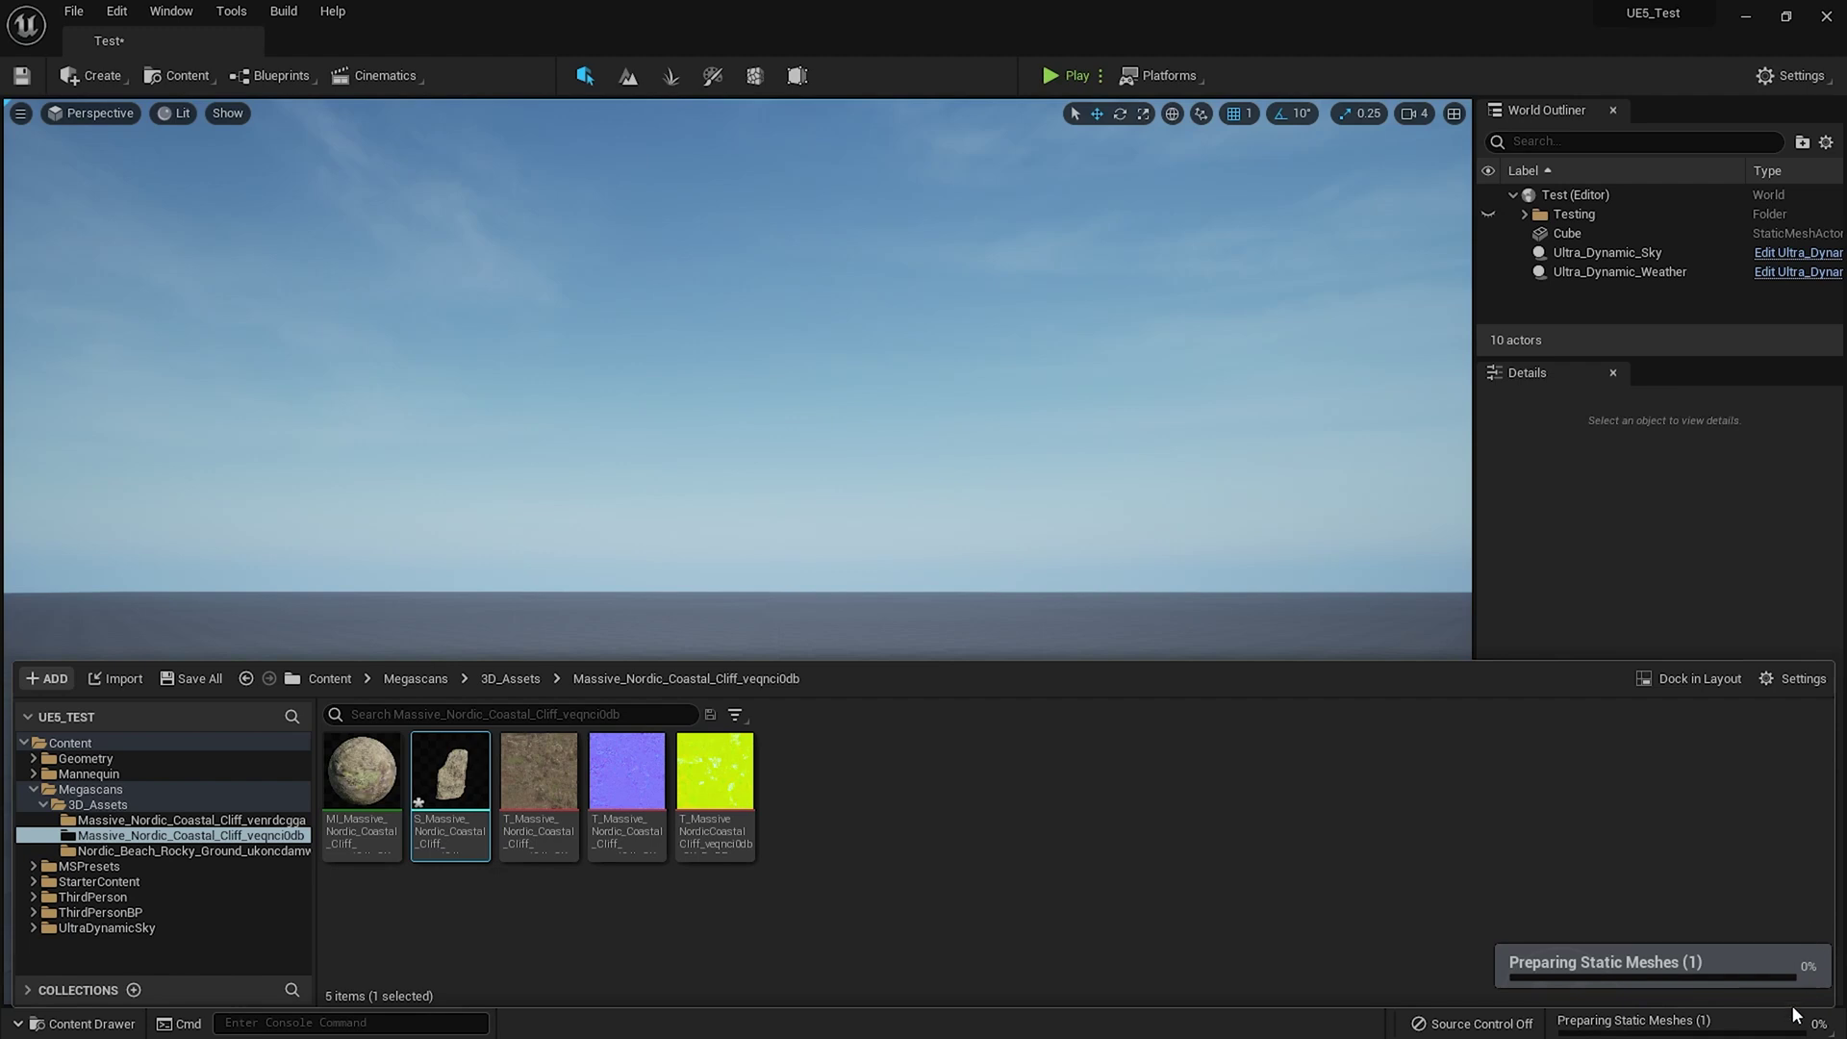
Reopen the coastal cliff static mesh and inspect its rock surface and mesh statistics with Nanite enabled
{"action": "left_click", "coordinate": [415, 156]}
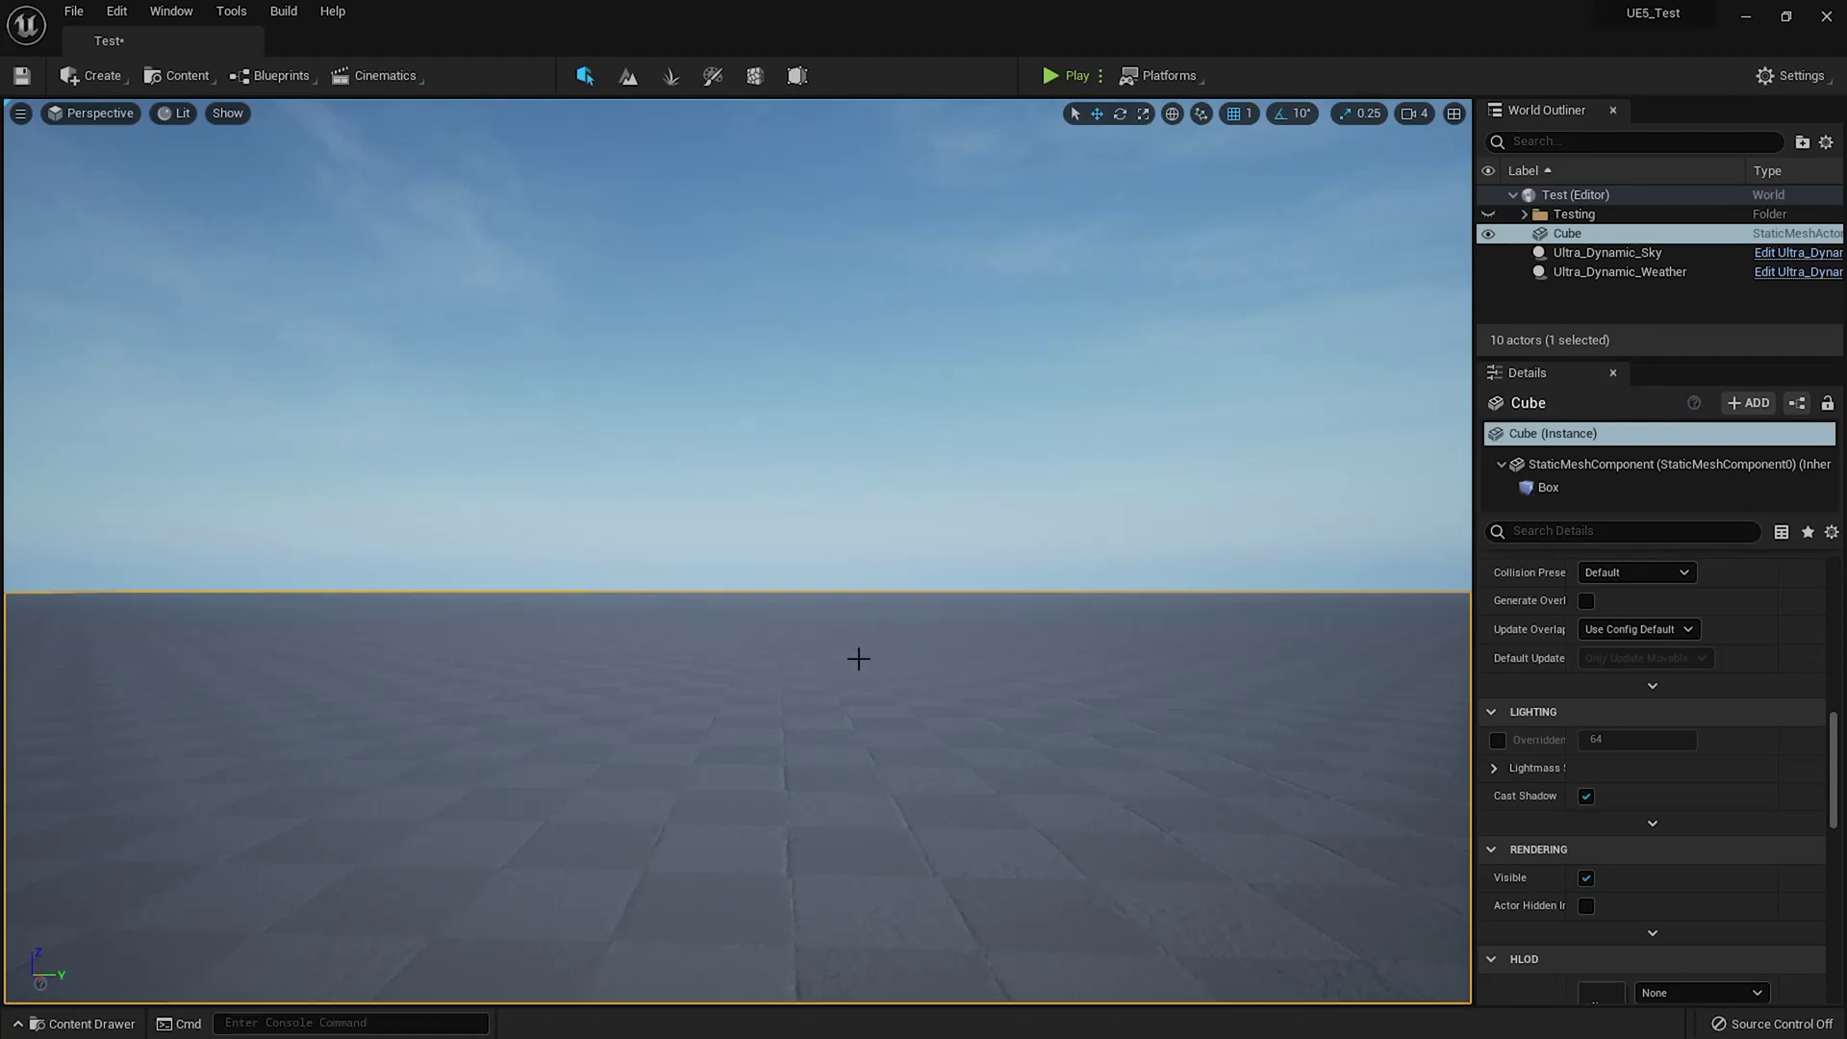
{"action": "key", "text": "ctrl+space"}
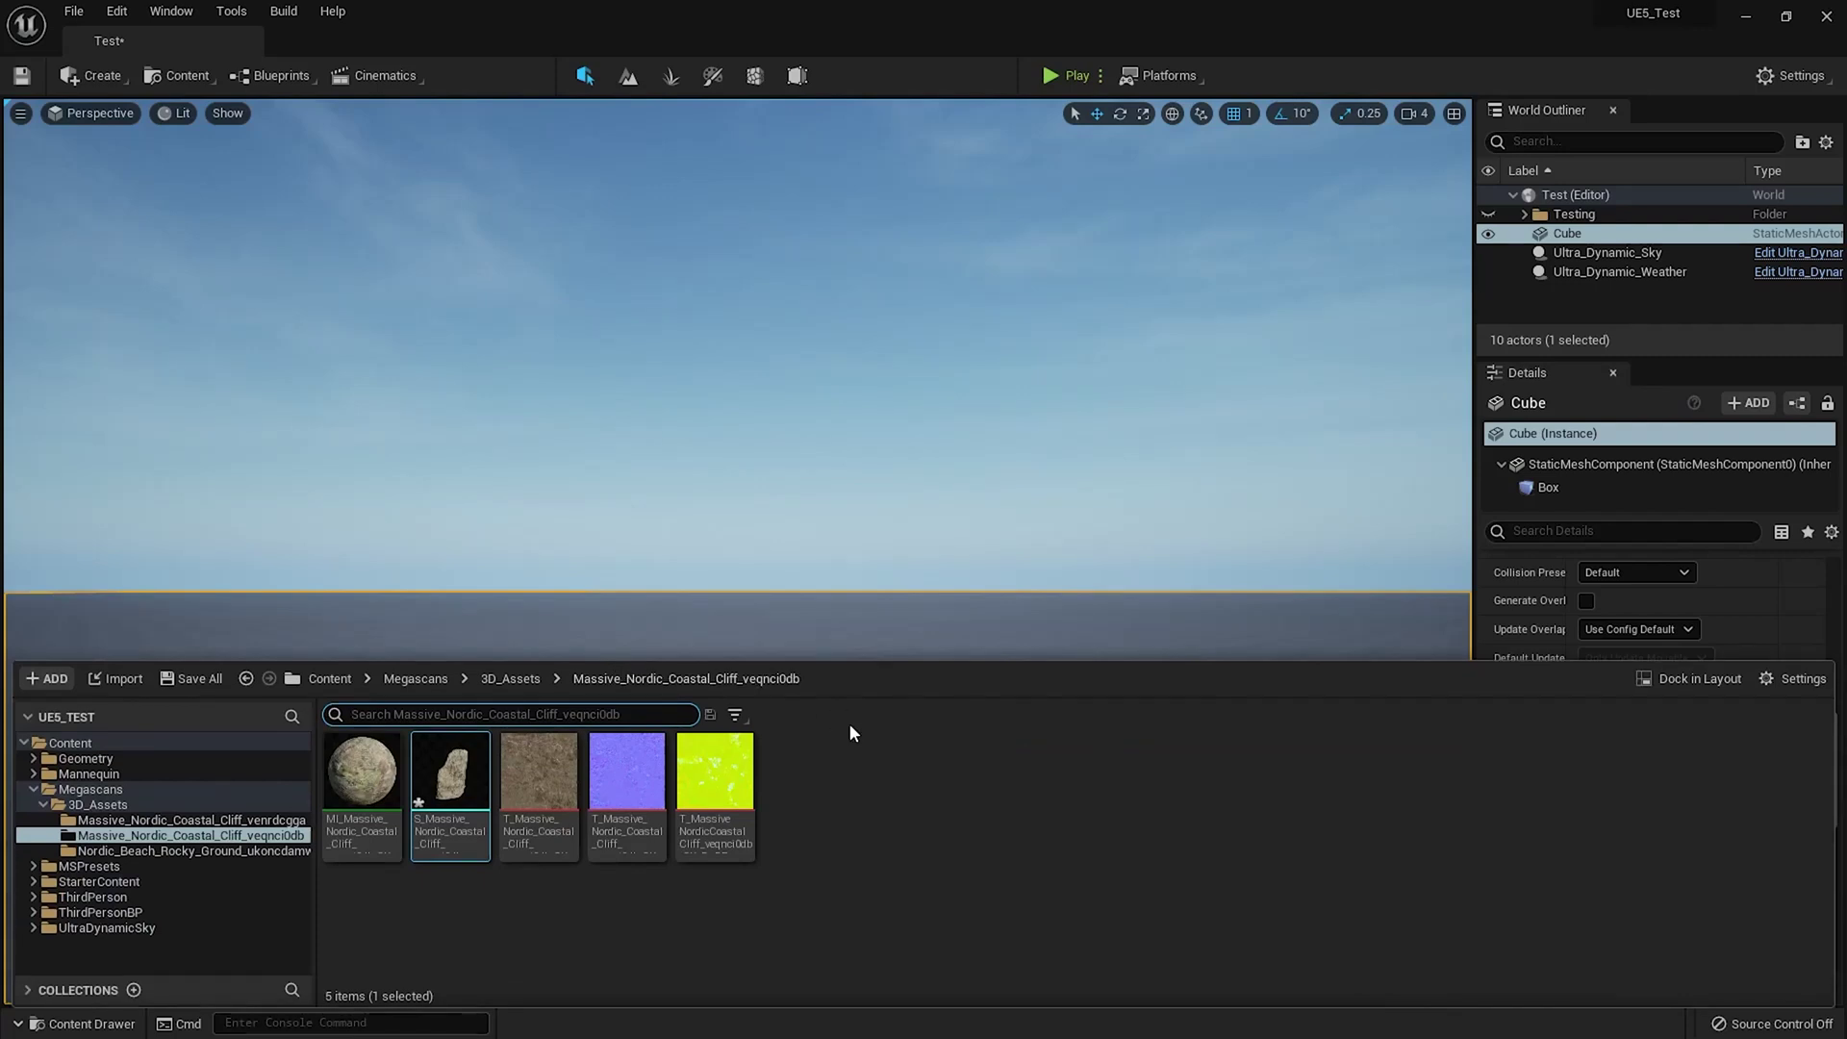
{"action": "mouse_move", "coordinate": [456, 778]}
{"action": "double_click", "coordinate": [461, 780]}
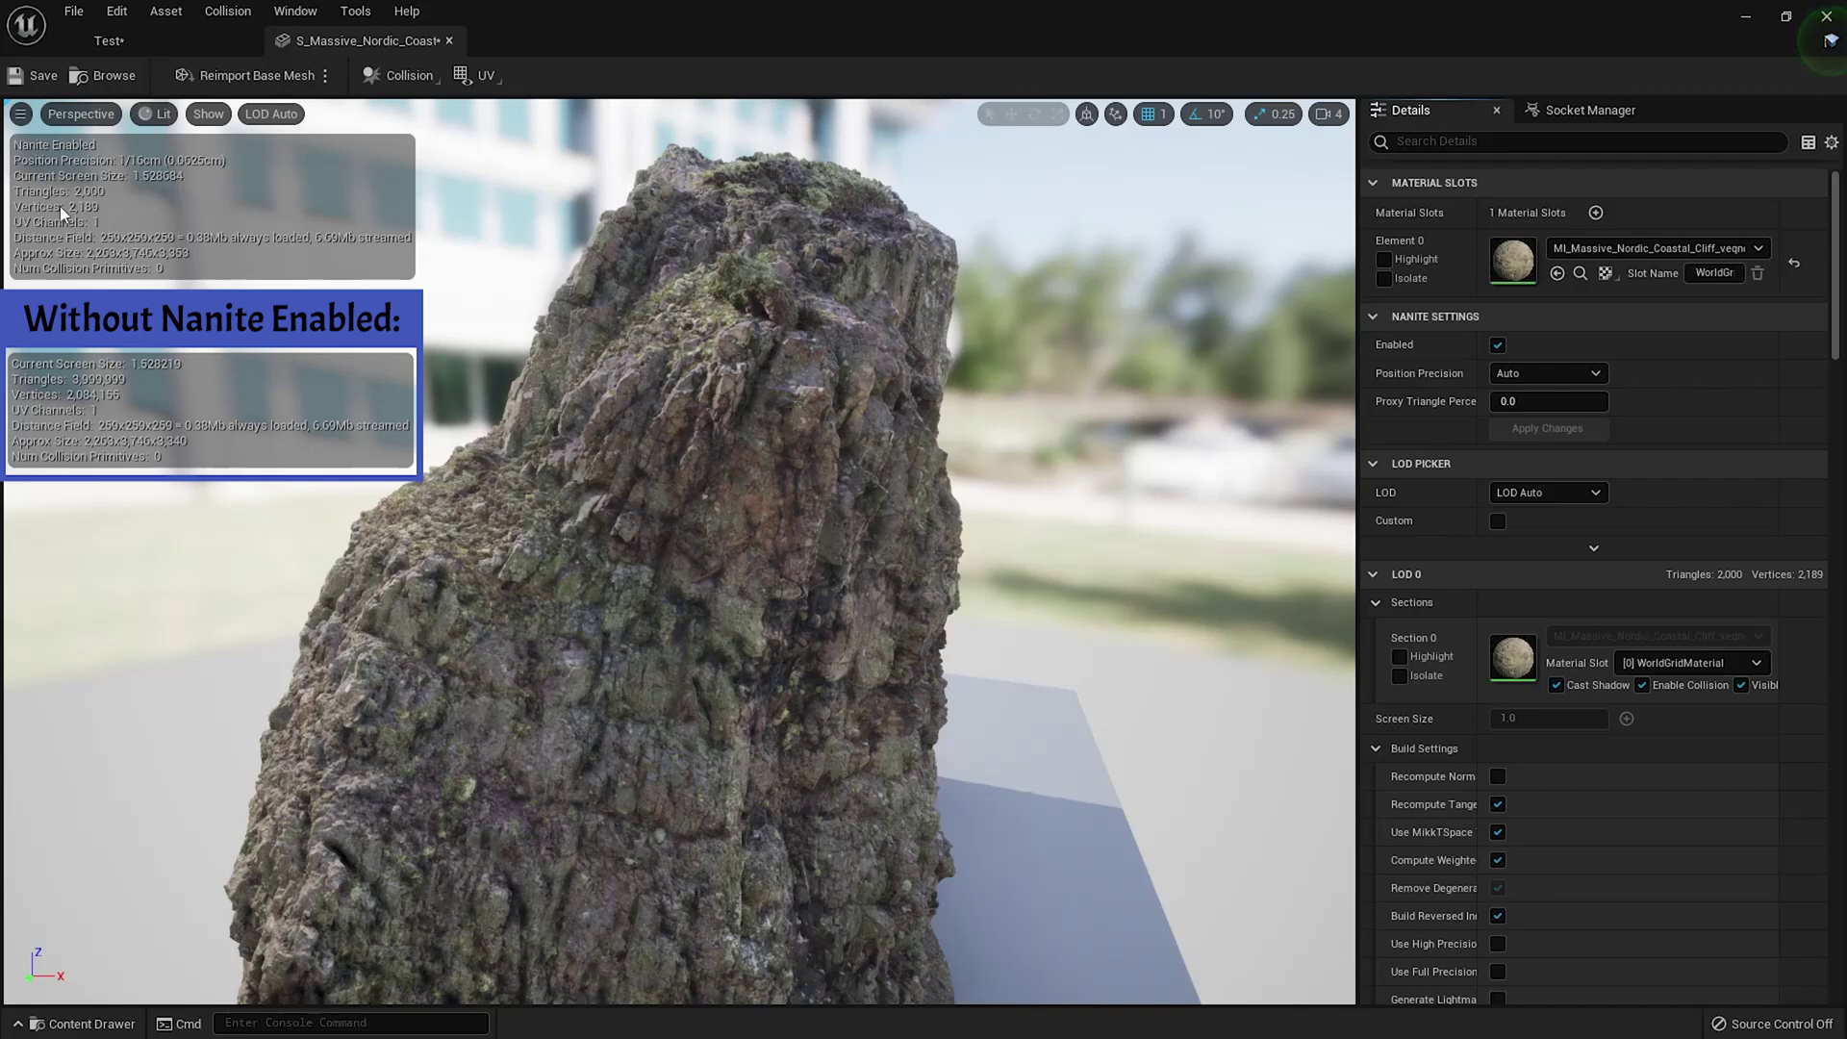
{"action": "scroll", "coordinate": [663, 433], "scroll_direction": "down", "scroll_amount": 2}
{"action": "left_click_drag", "start_coordinate": [667, 450], "coordinate": [1092, 457], "text": "alt"}
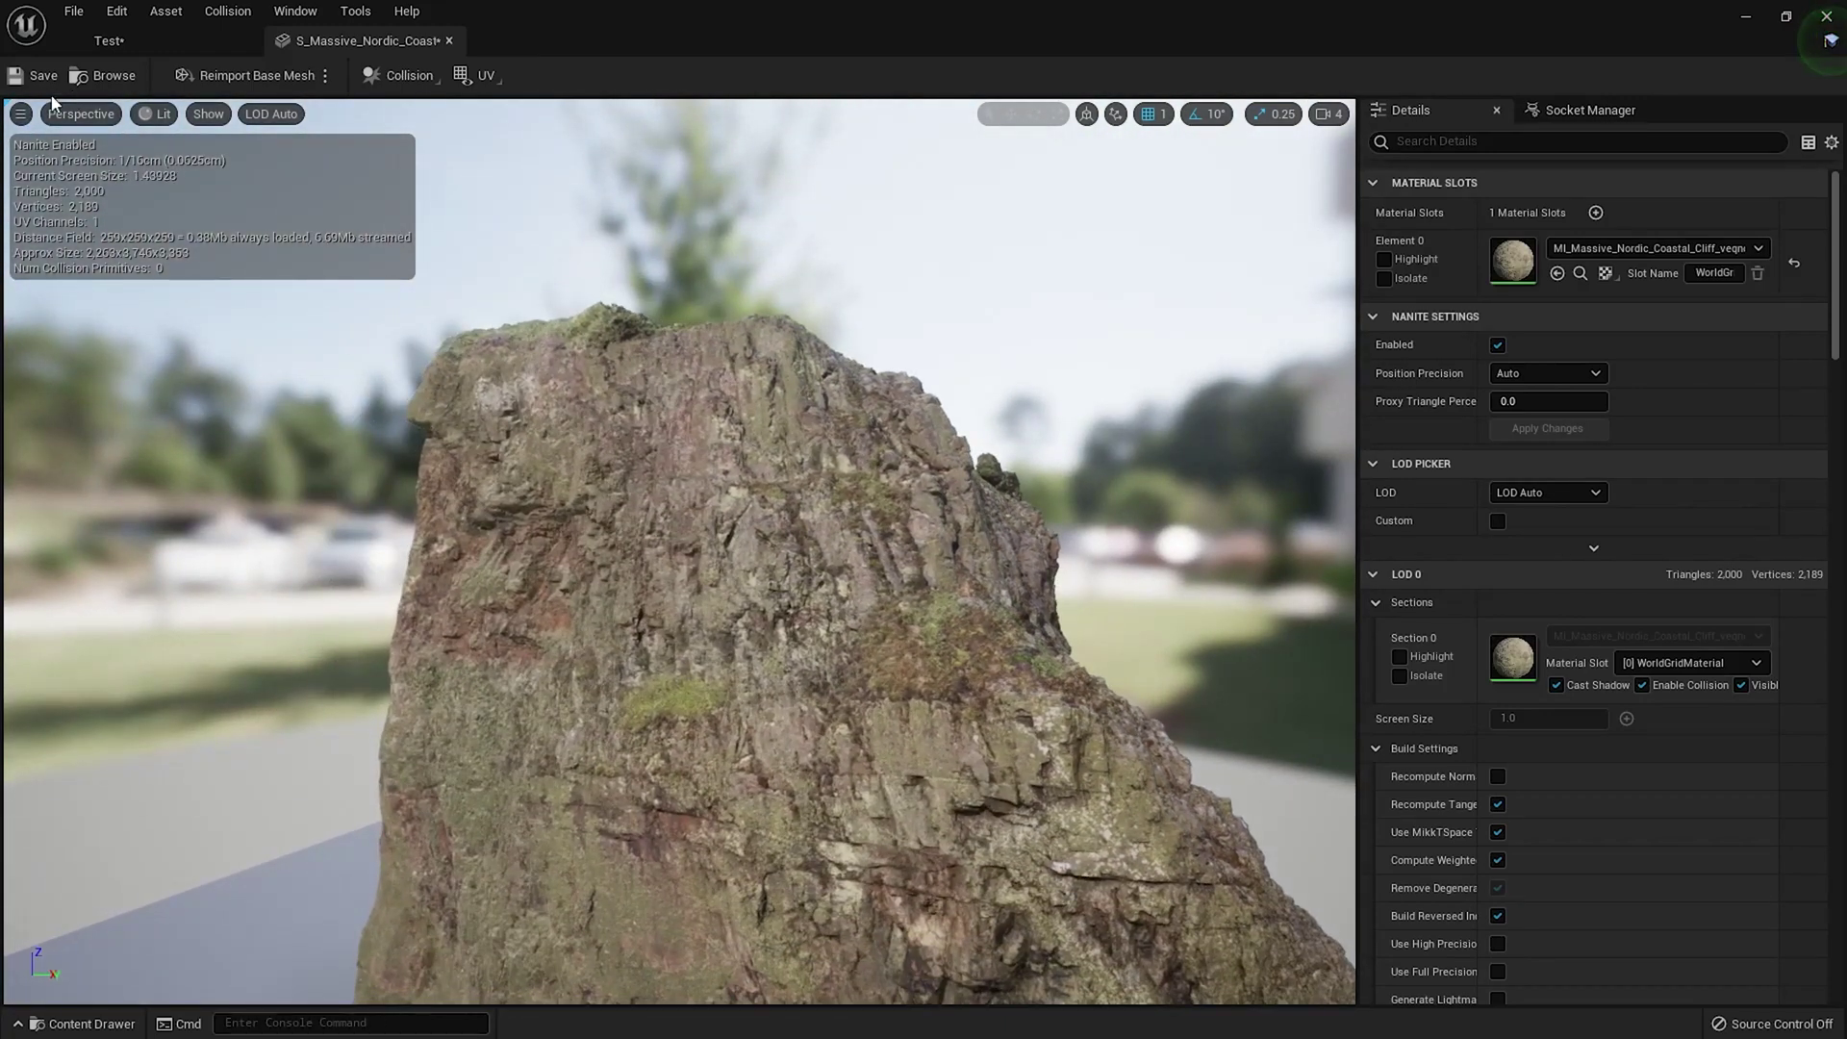
Save the cliff mesh, close its editor, and place the mesh on the ground of the Test level
{"action": "left_click", "coordinate": [25, 81]}
{"action": "left_click", "coordinate": [449, 40]}
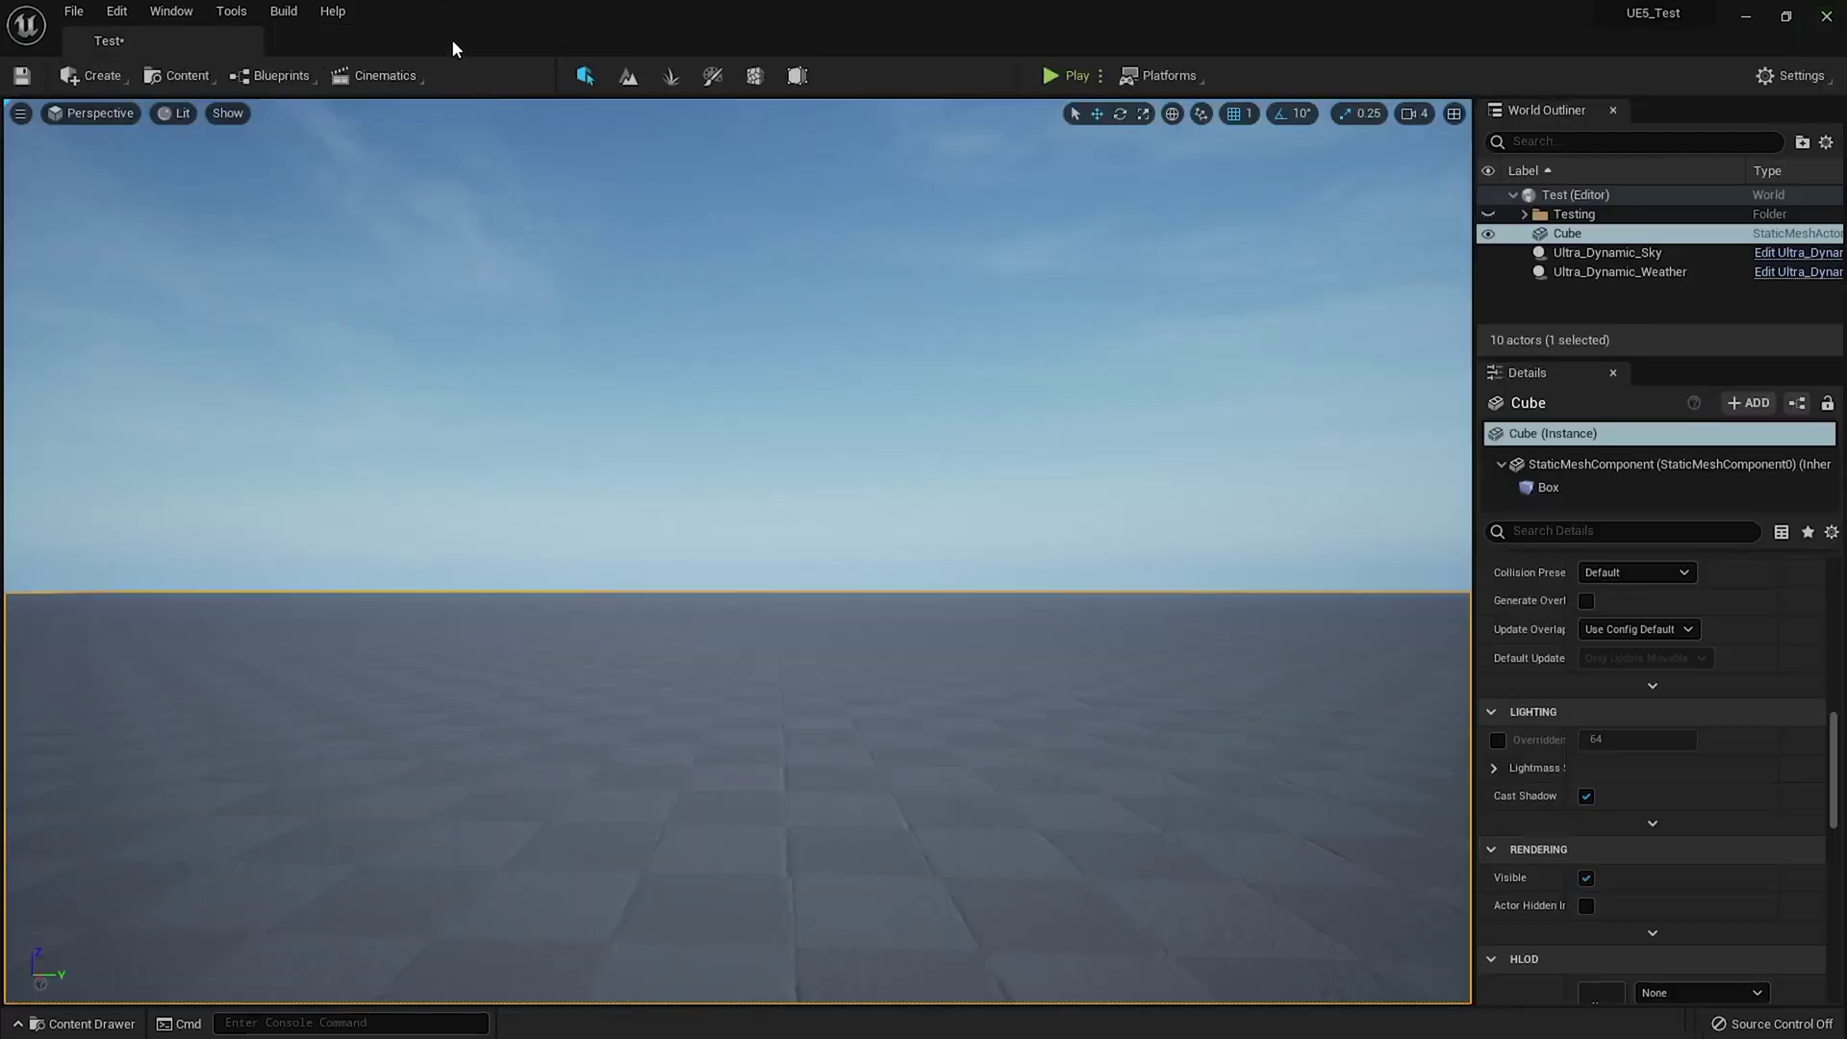
{"action": "key", "text": "ctrl+space"}
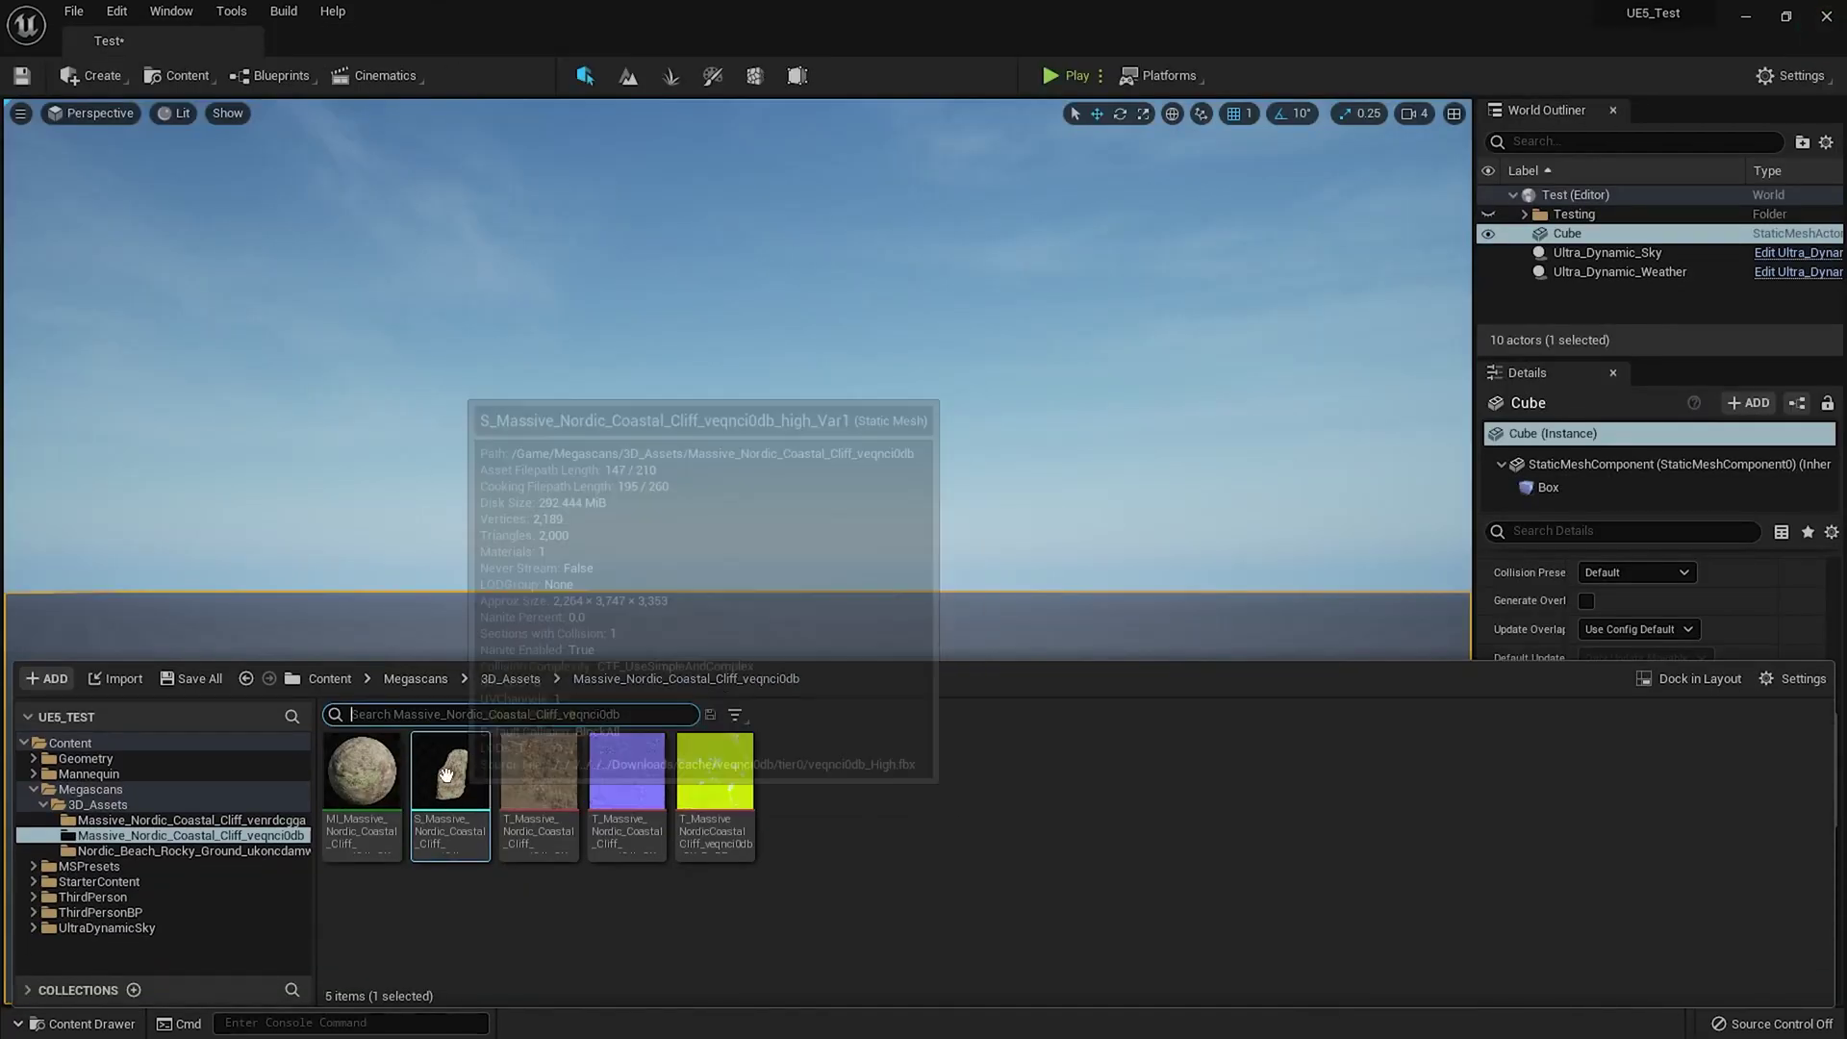
{"action": "left_click_drag", "start_coordinate": [445, 775], "coordinate": [606, 640]}
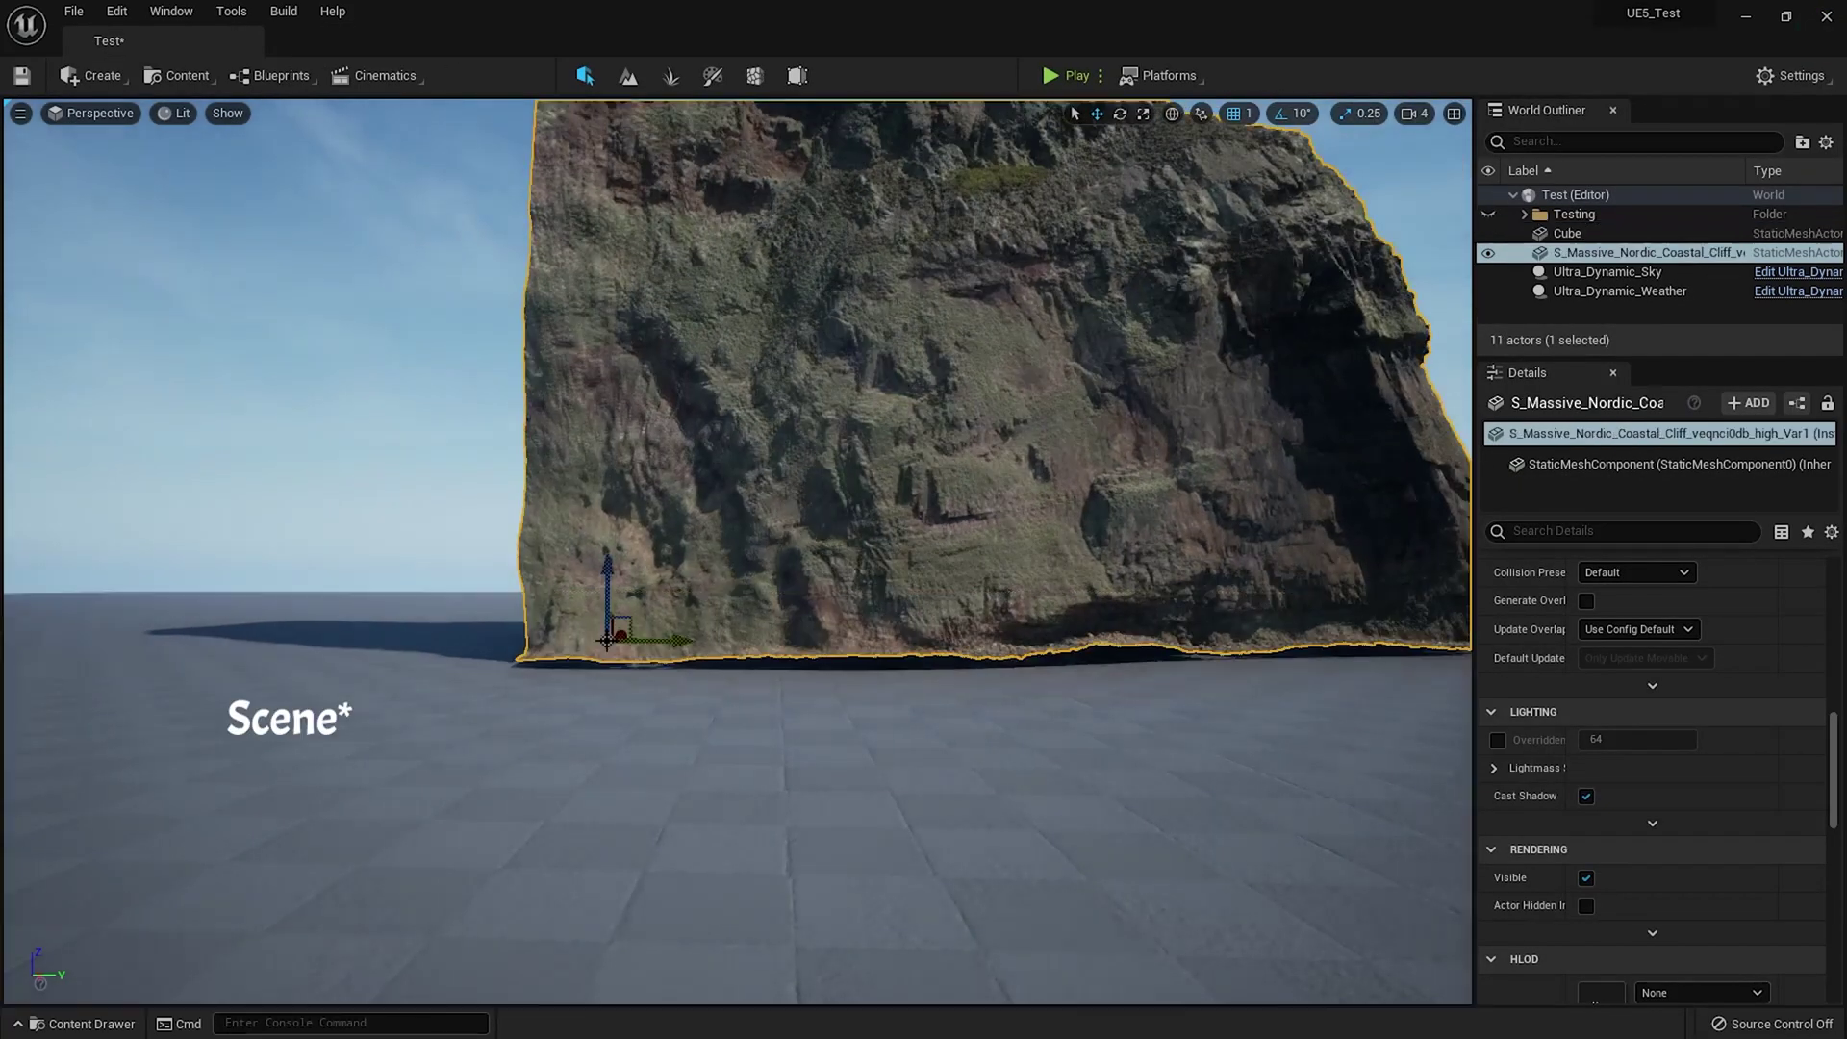
{"action": "right_click_drag", "start_coordinate": [606, 639], "coordinate": [645, 452]}
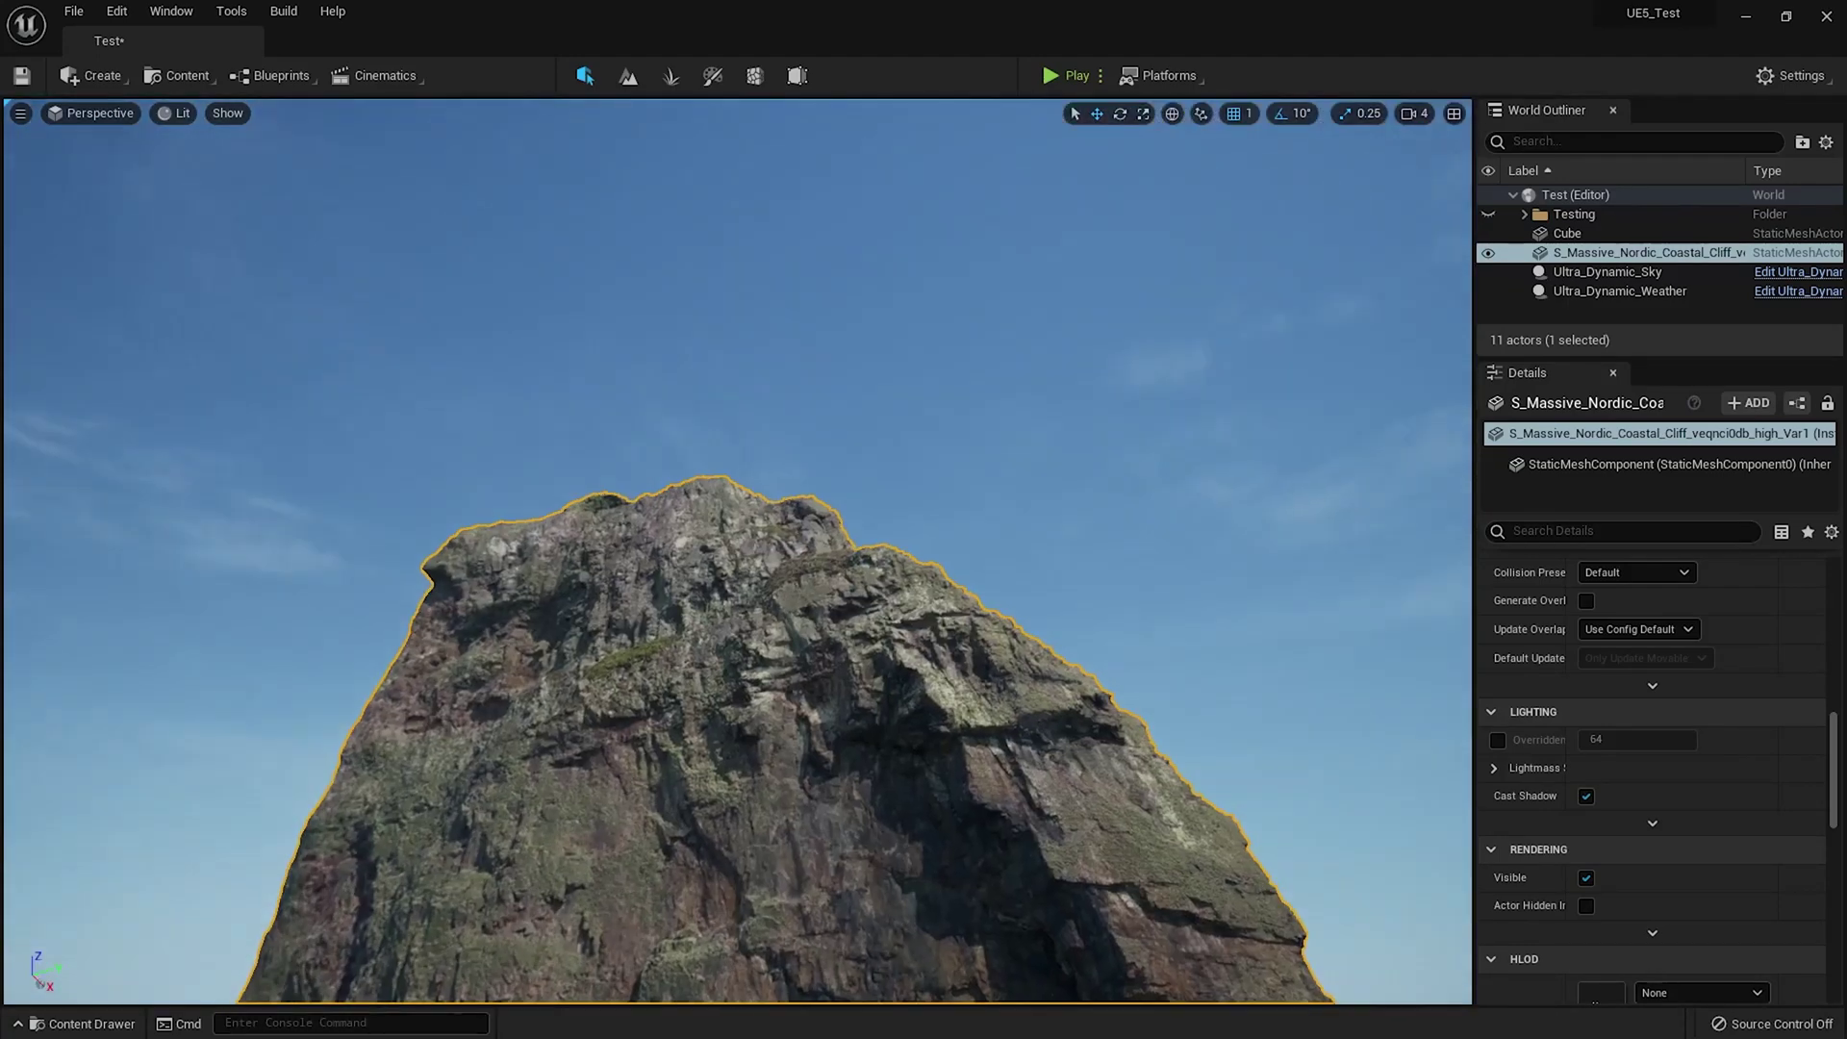
{"action": "right_click_drag", "start_coordinate": [703, 645], "coordinate": [710, 650]}
Set the viewport camera speed to 5, deselect the placed cliff, and view it from several sides
{"action": "left_click", "coordinate": [1414, 113]}
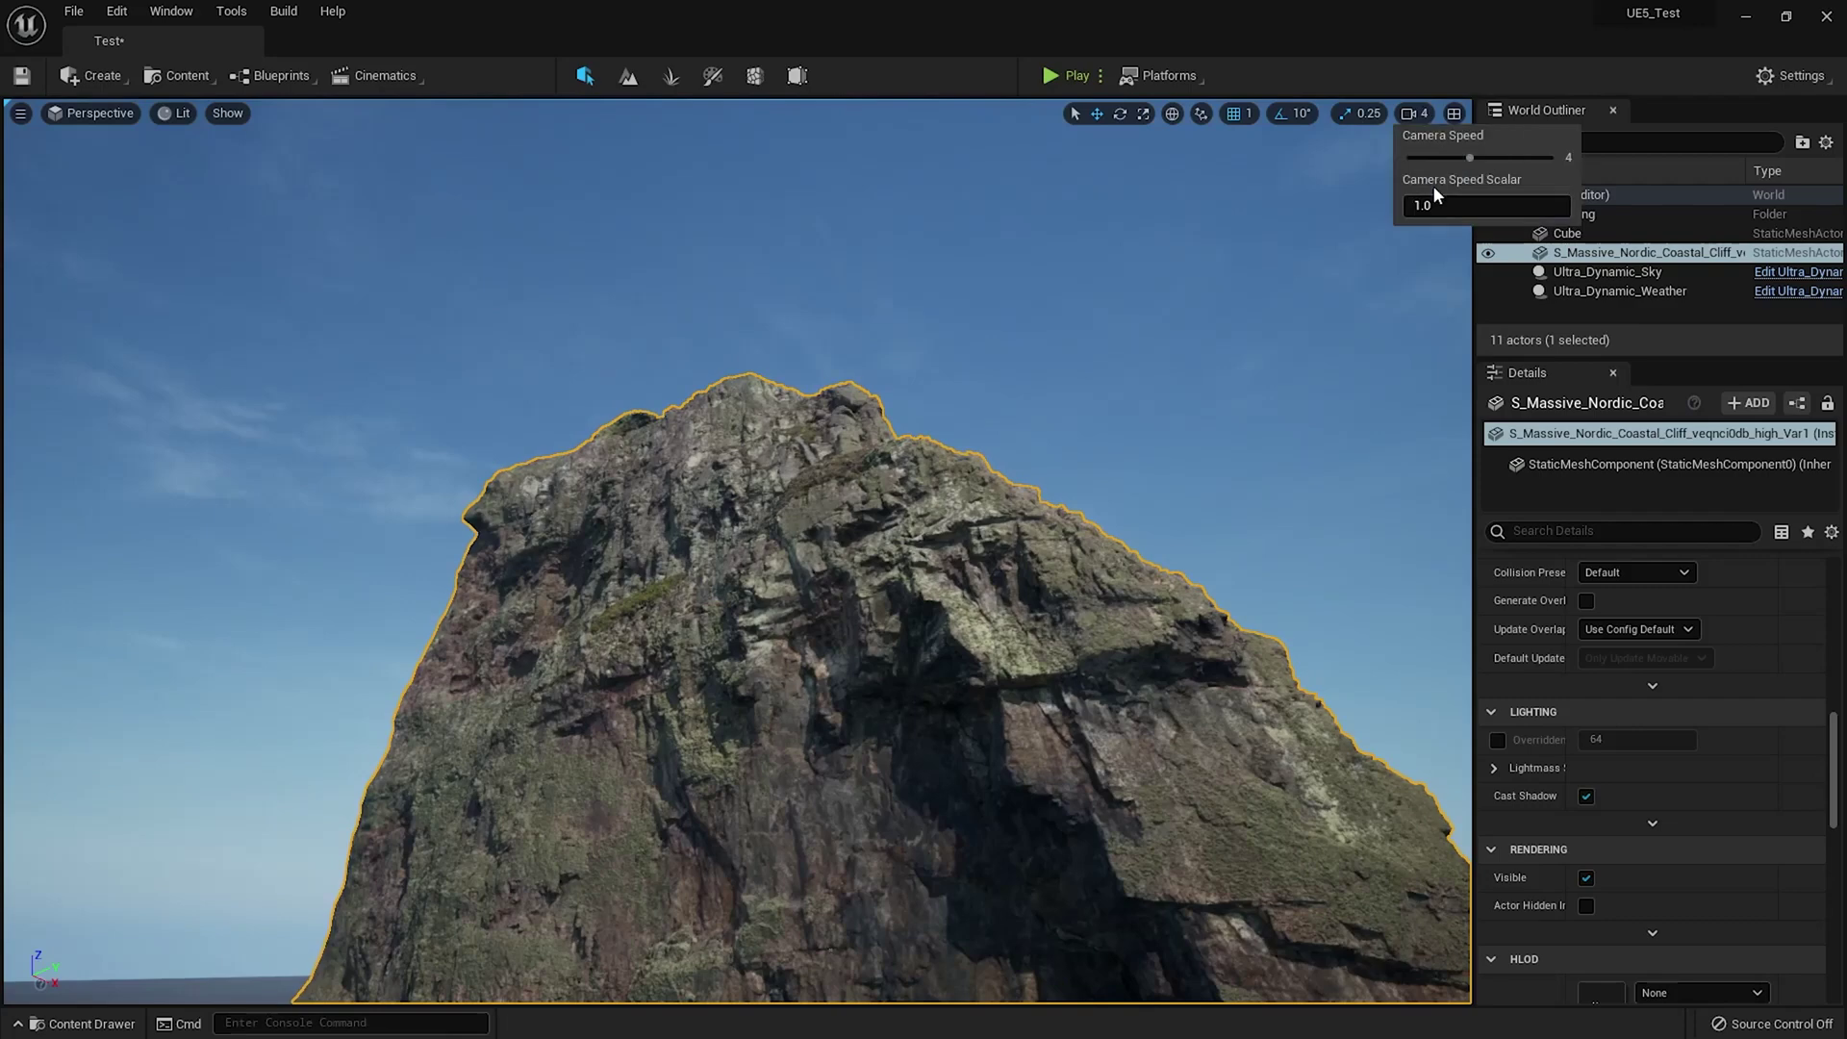
{"action": "left_click_drag", "start_coordinate": [1479, 156], "coordinate": [1492, 157]}
{"action": "right_click_drag", "start_coordinate": [1002, 440], "coordinate": [1002, 500]}
{"action": "right_click_drag", "start_coordinate": [735, 500], "coordinate": [673, 529]}
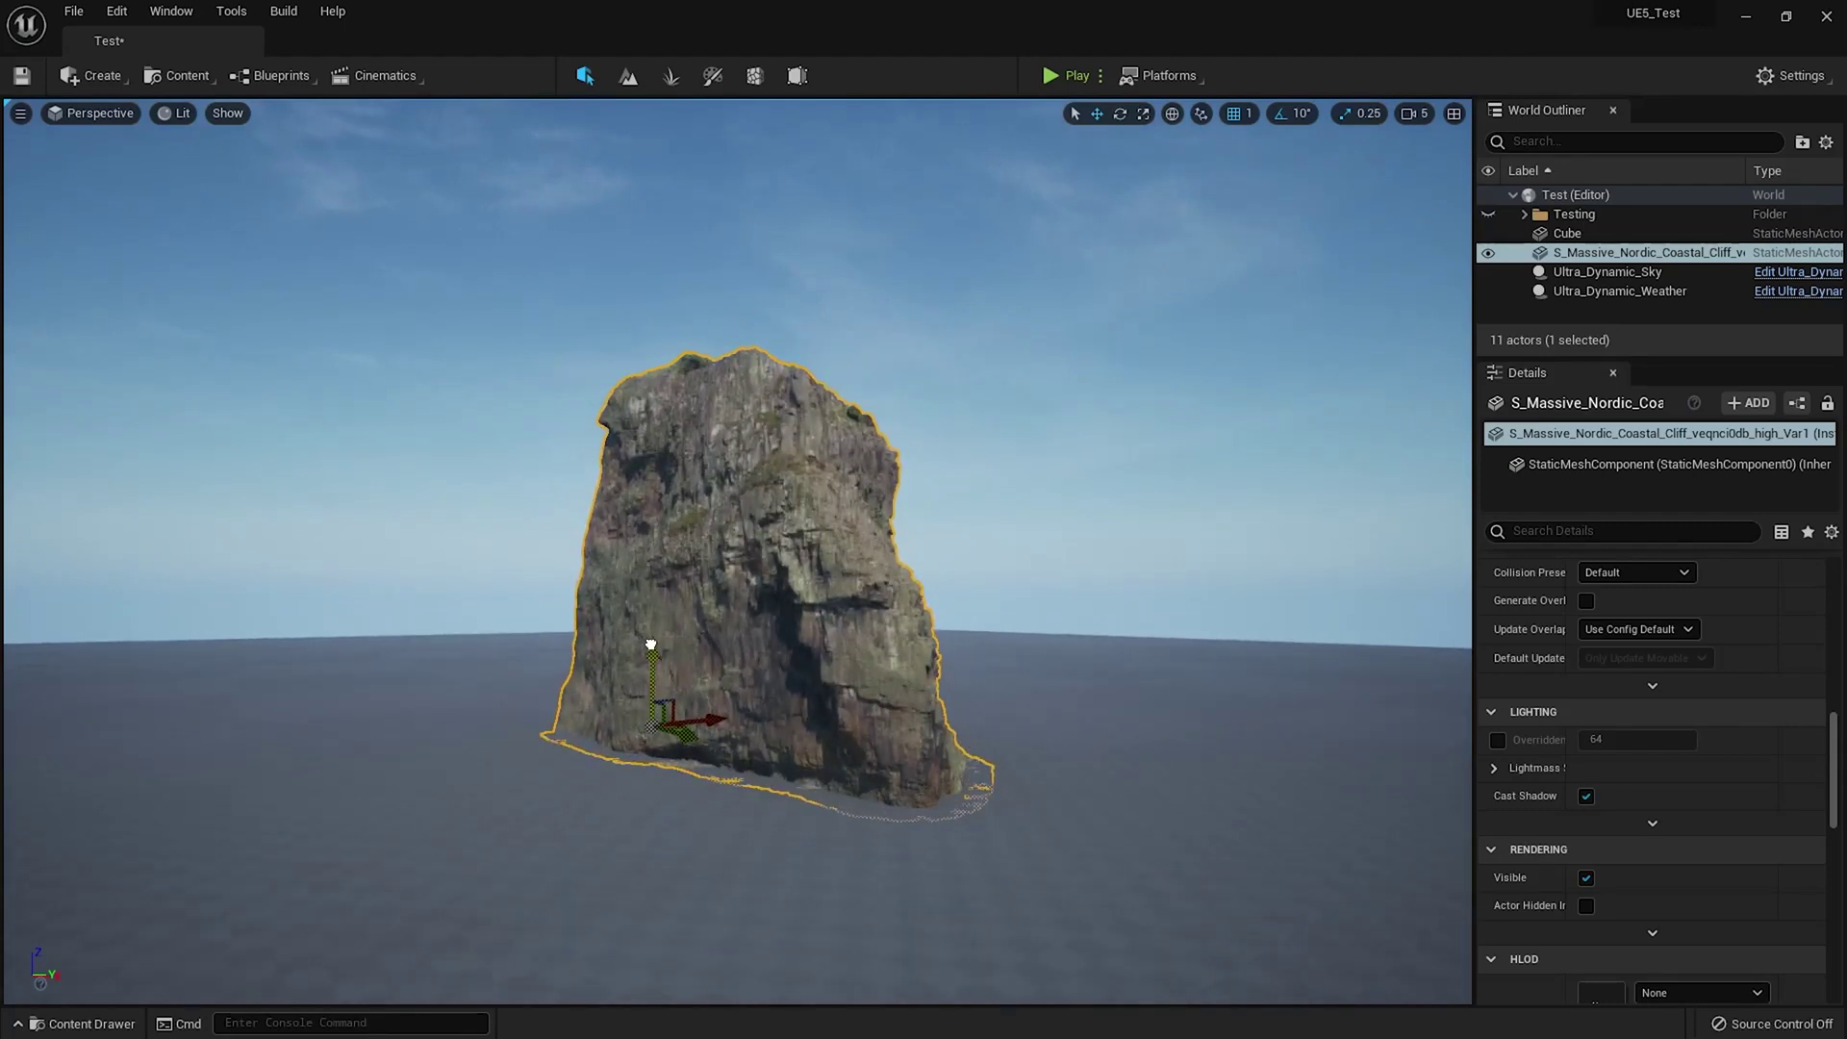
{"action": "right_click_drag", "start_coordinate": [650, 643], "coordinate": [510, 703]}
{"action": "key", "text": "e"}
{"action": "key", "text": "Escape"}
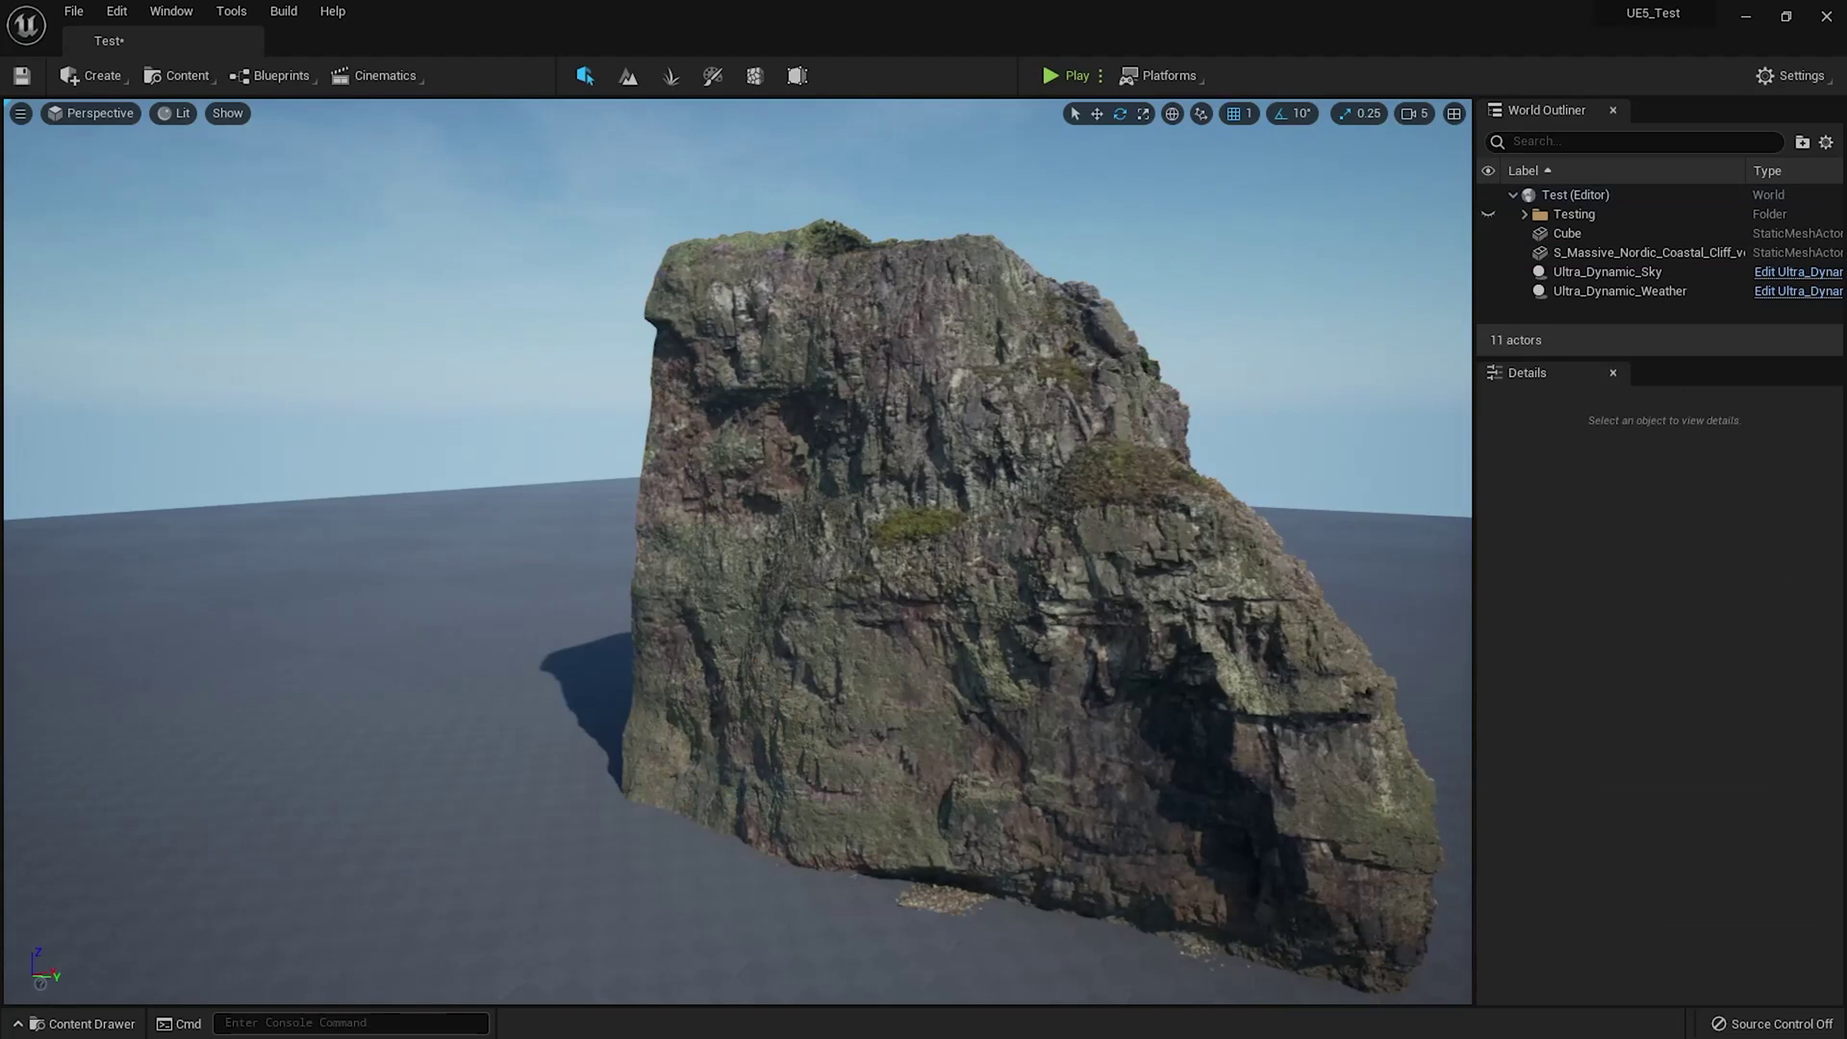
{"action": "right_click_drag", "start_coordinate": [736, 550], "coordinate": [616, 596]}
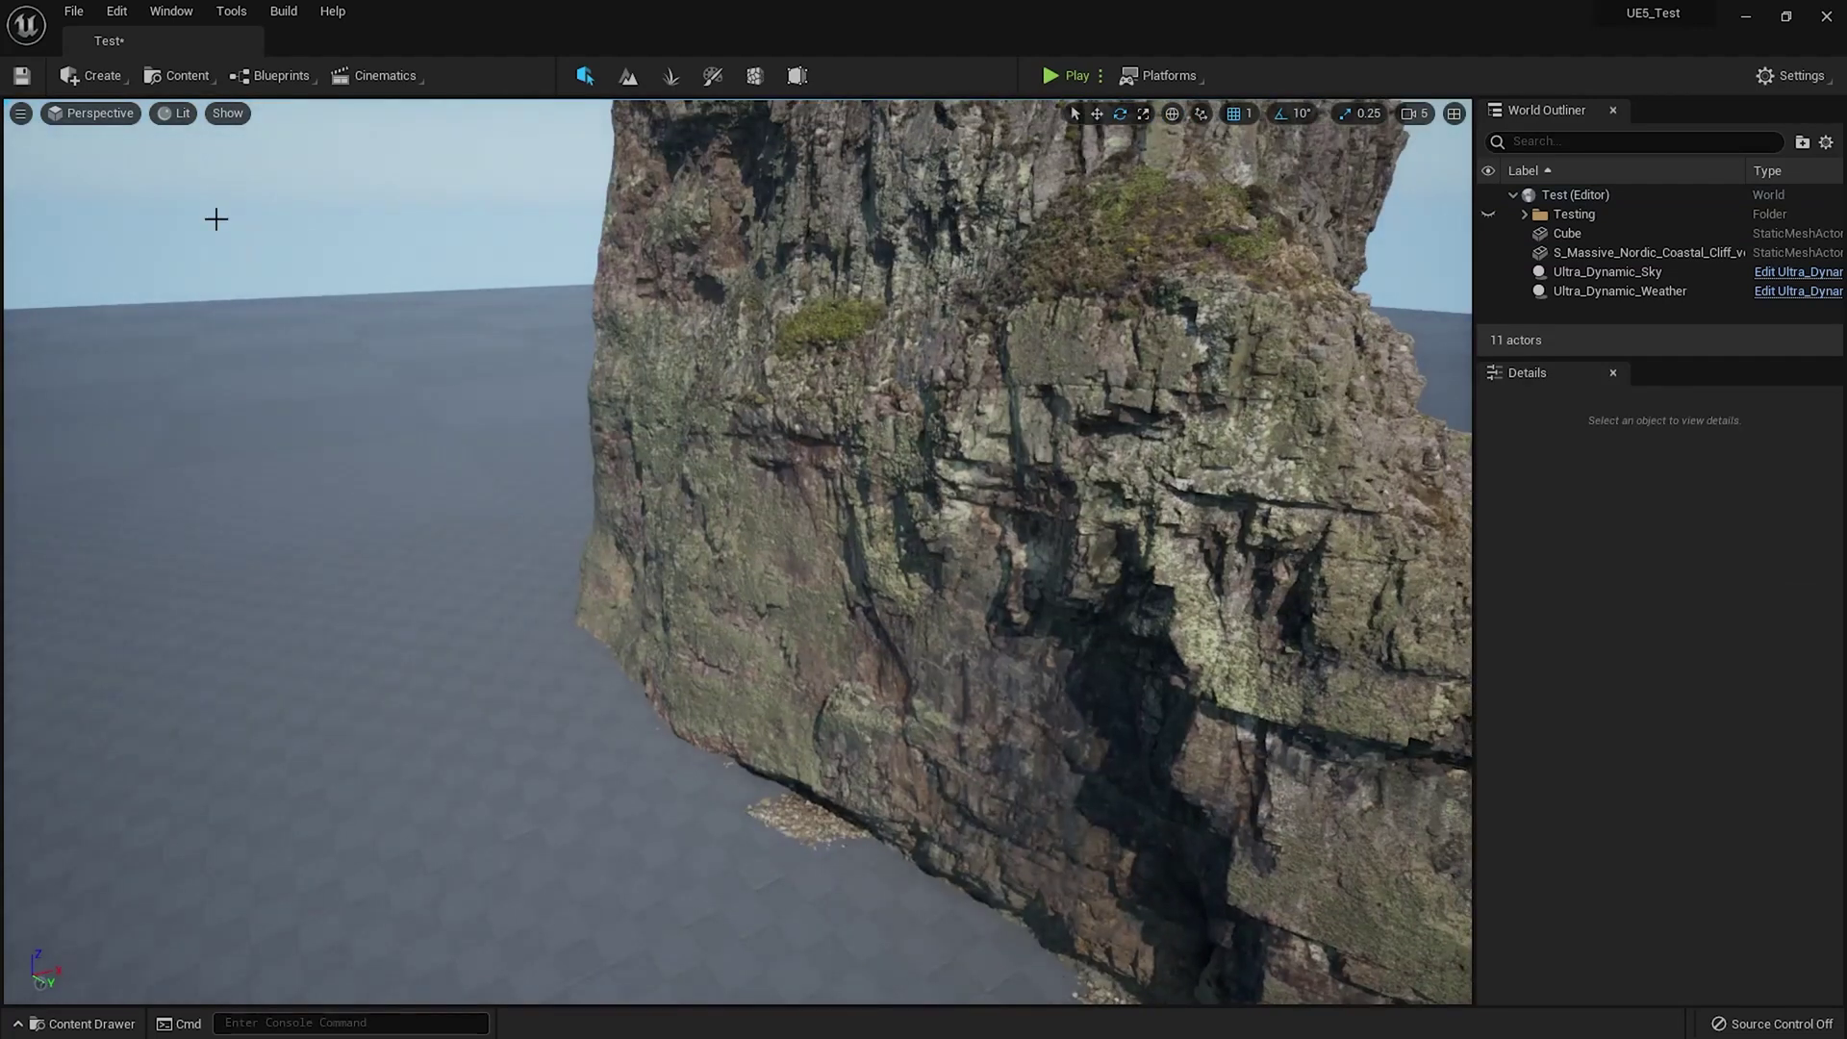
Switch the viewport to the Nanite Triangles visualization and move in close to the cliff surface
{"action": "left_click", "coordinate": [169, 114]}
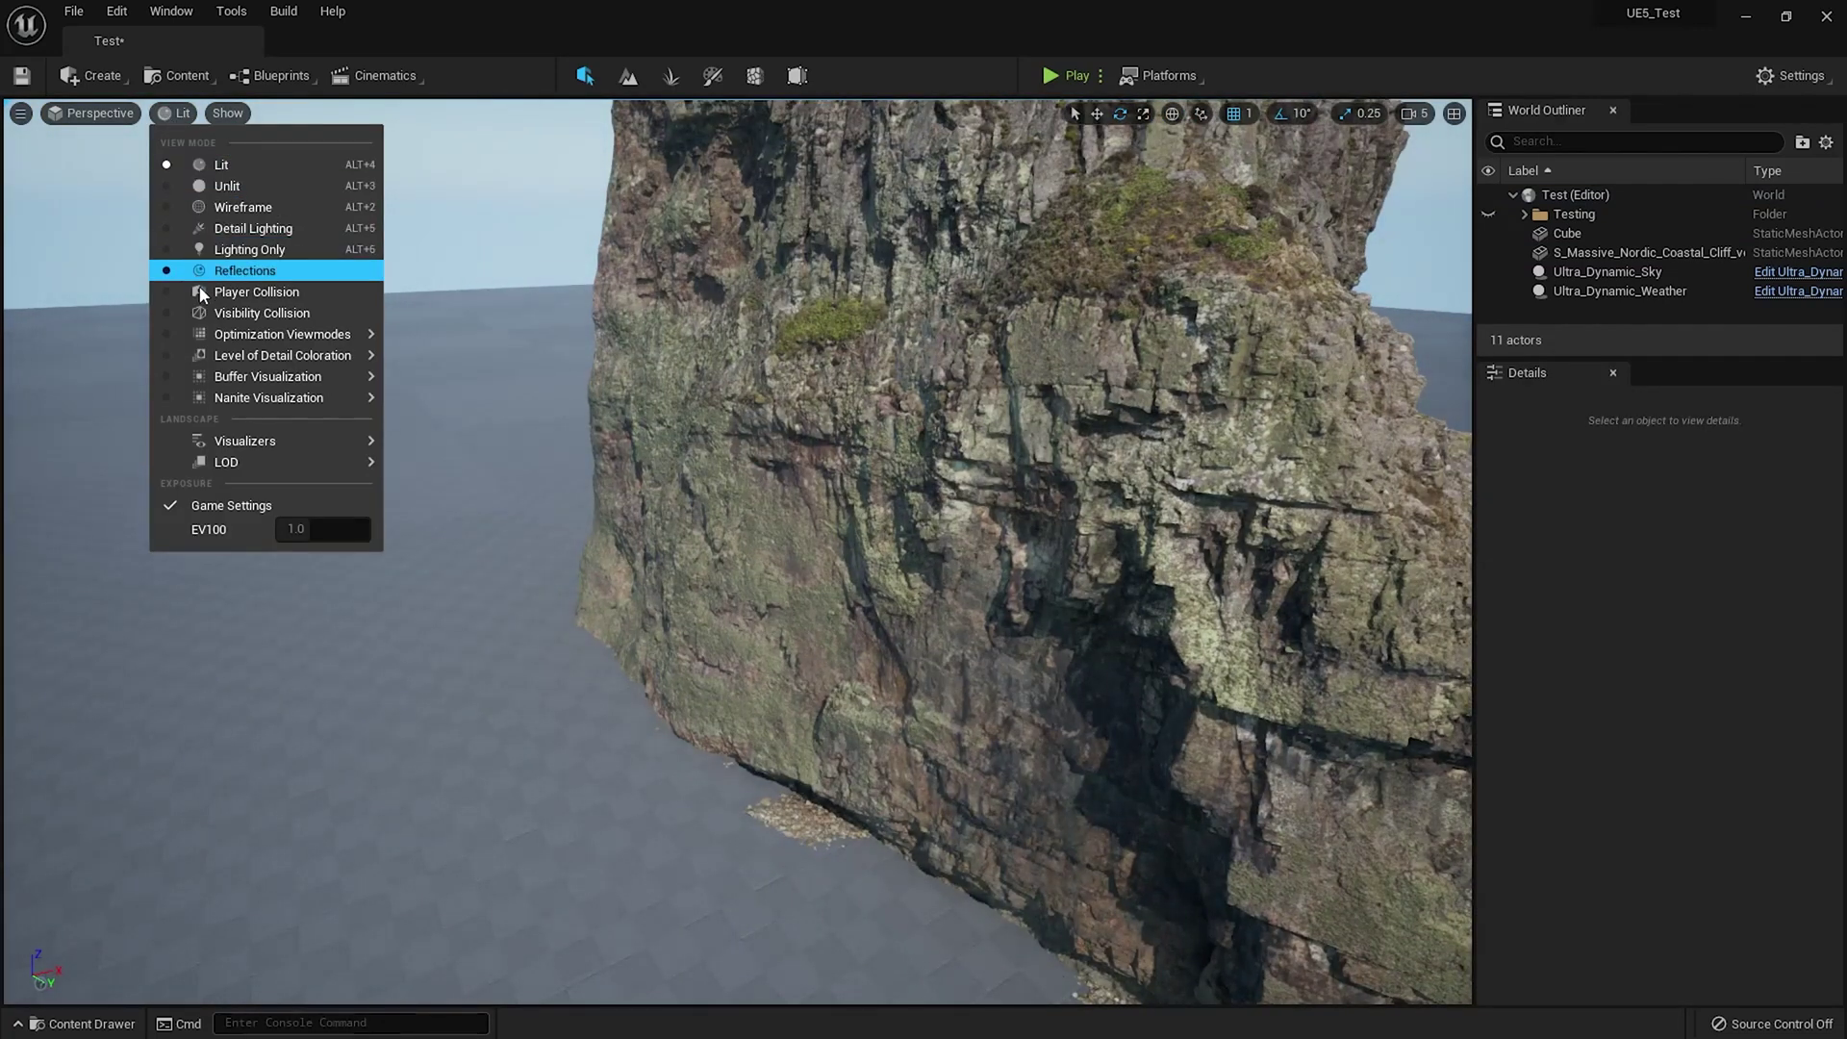
{"action": "mouse_move", "coordinate": [281, 410]}
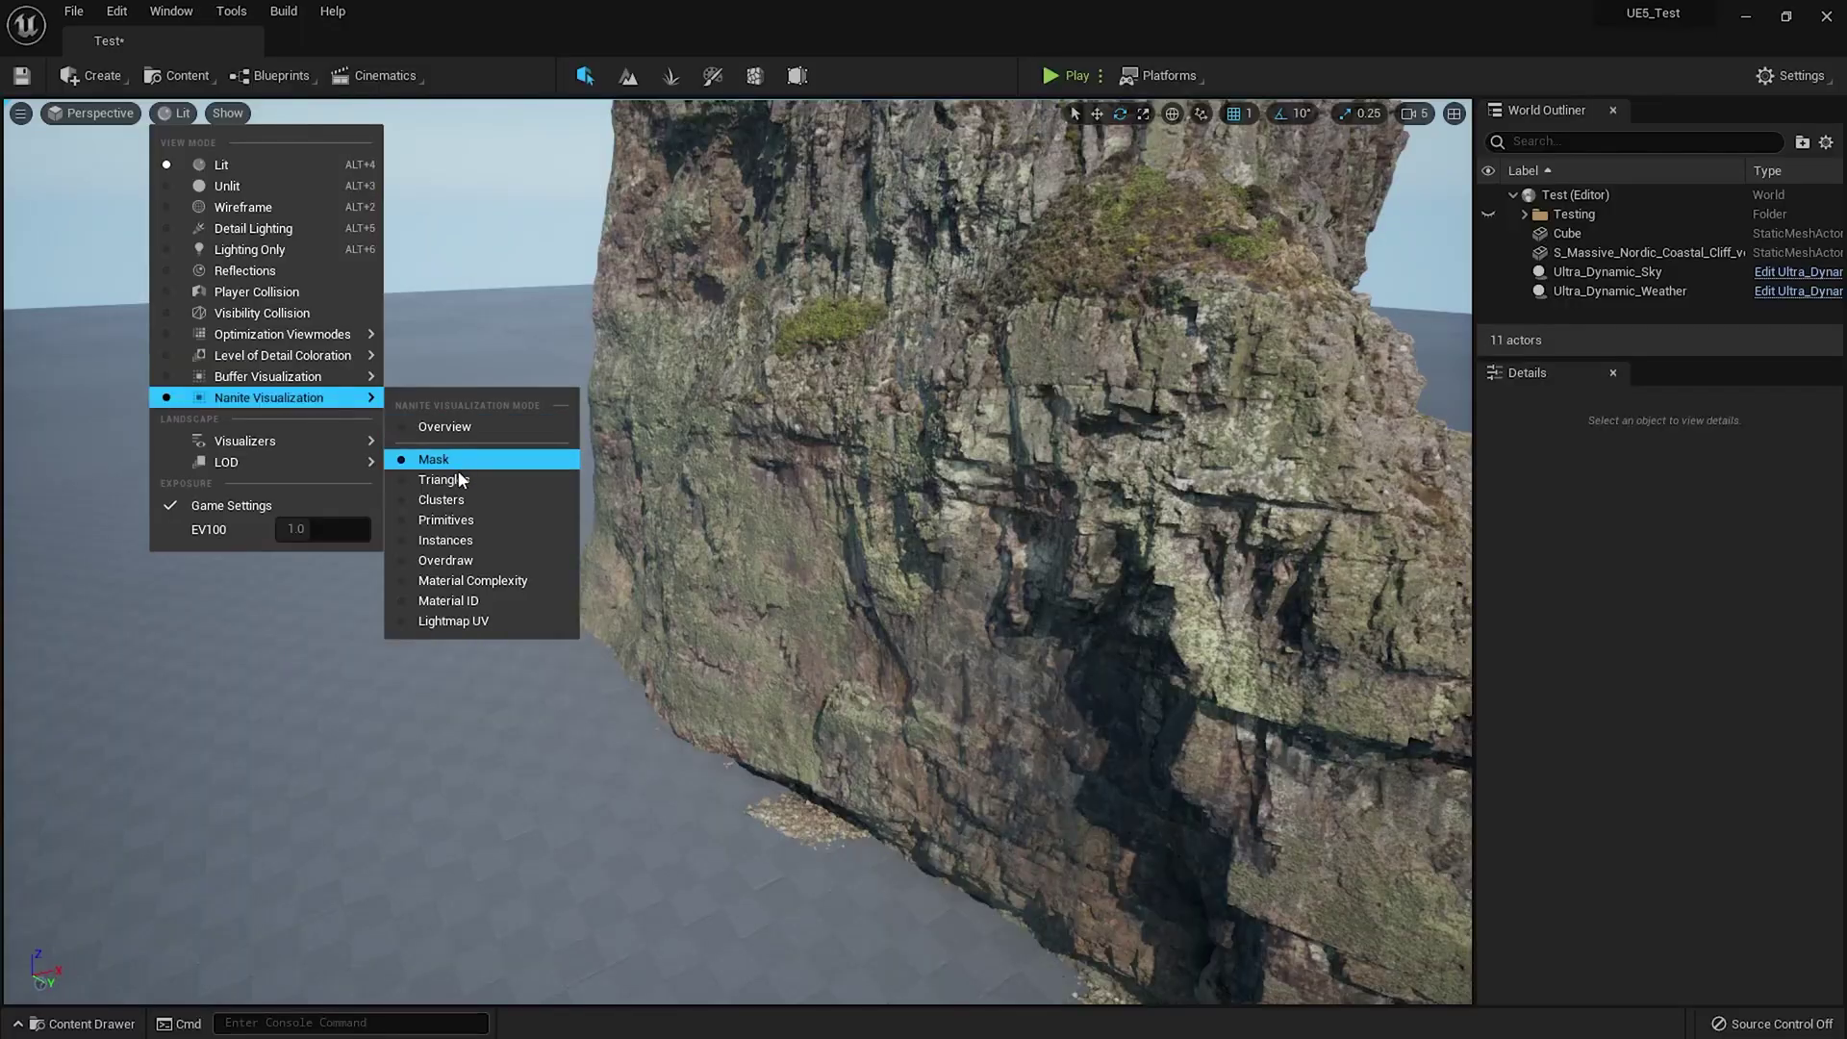
{"action": "left_click", "coordinate": [457, 479]}
{"action": "key", "text": "s"}
{"action": "right_click_drag", "start_coordinate": [455, 478], "coordinate": [231, 481]}
{"action": "key", "text": "w"}
{"action": "key", "text": "w"}
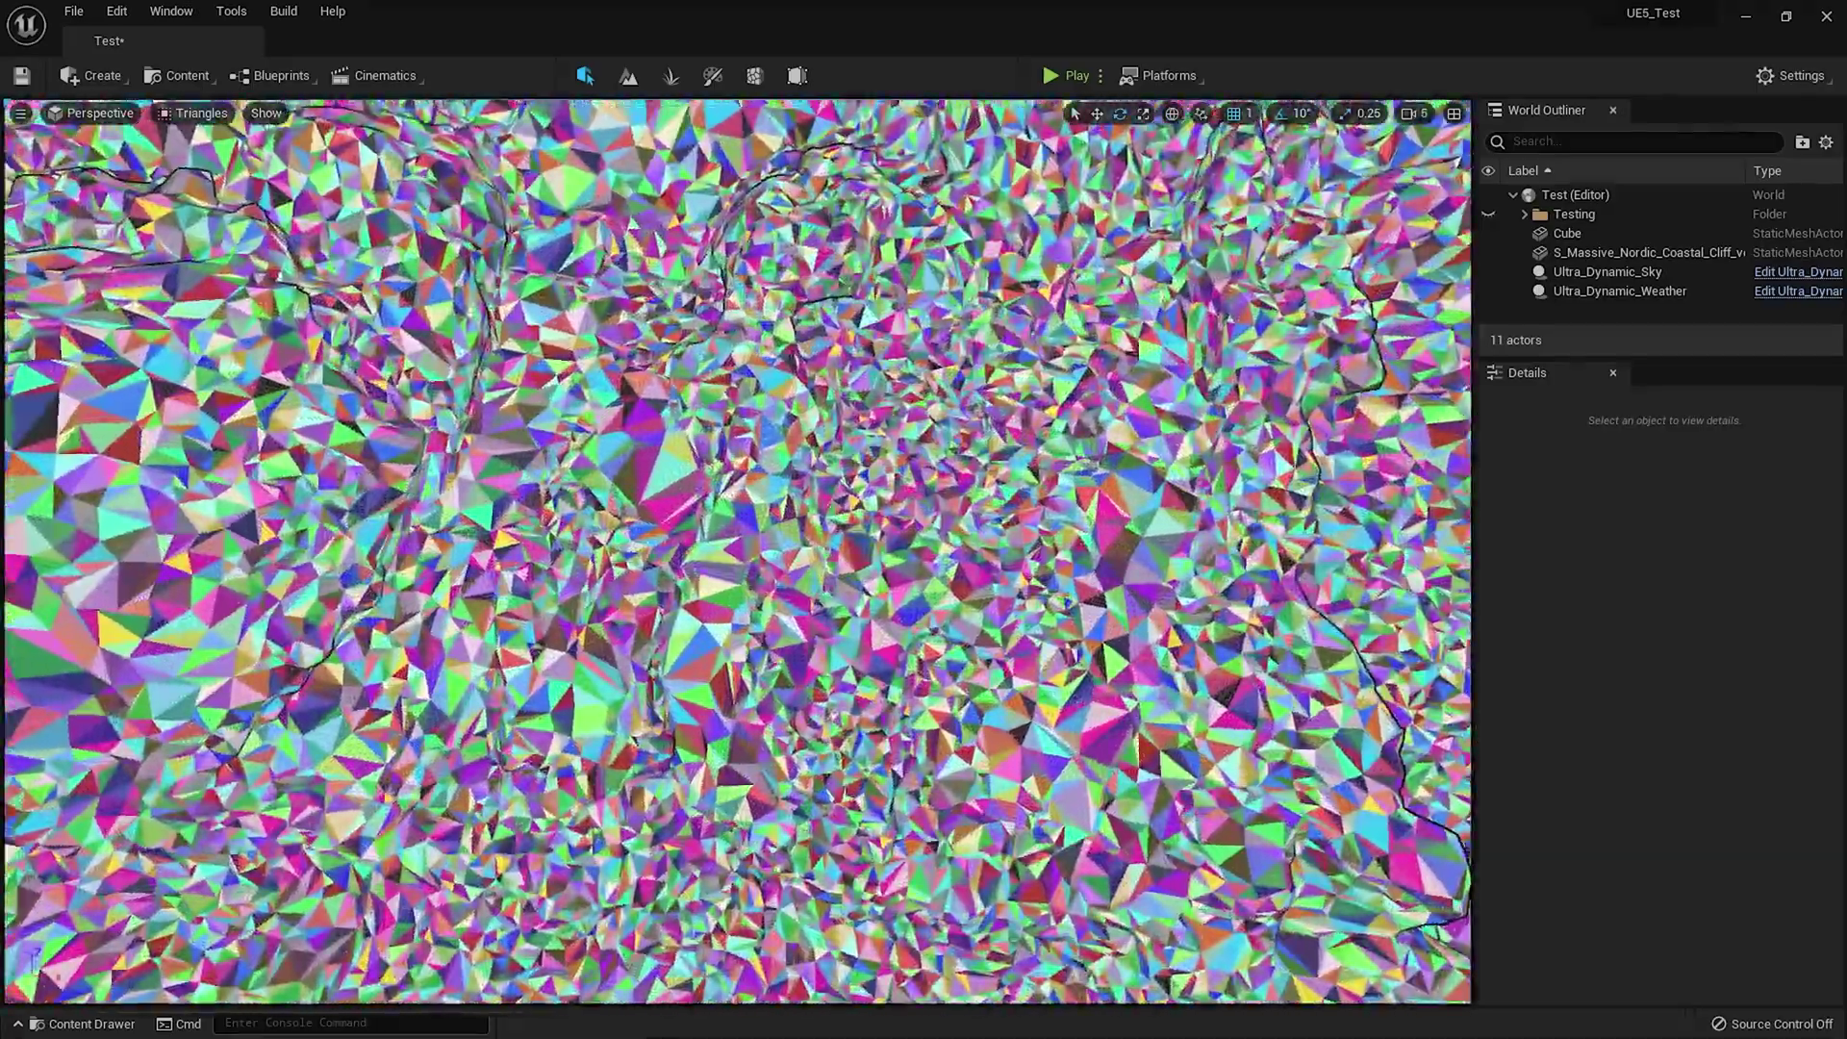
Examine how the cliff's Nanite triangles vary at different viewing distances and angles
{"action": "key", "text": "s"}
{"action": "key", "text": "s"}
{"action": "right_click_drag", "start_coordinate": [736, 551], "coordinate": [654, 625]}
{"action": "key", "text": "d"}
{"action": "key", "text": "a"}
{"action": "key", "text": "w"}
{"action": "key", "text": "w"}
{"action": "key", "text": "s"}
{"action": "key", "text": "s"}
{"action": "key", "text": "a"}
{"action": "key", "text": "w"}
{"action": "key", "text": "w"}
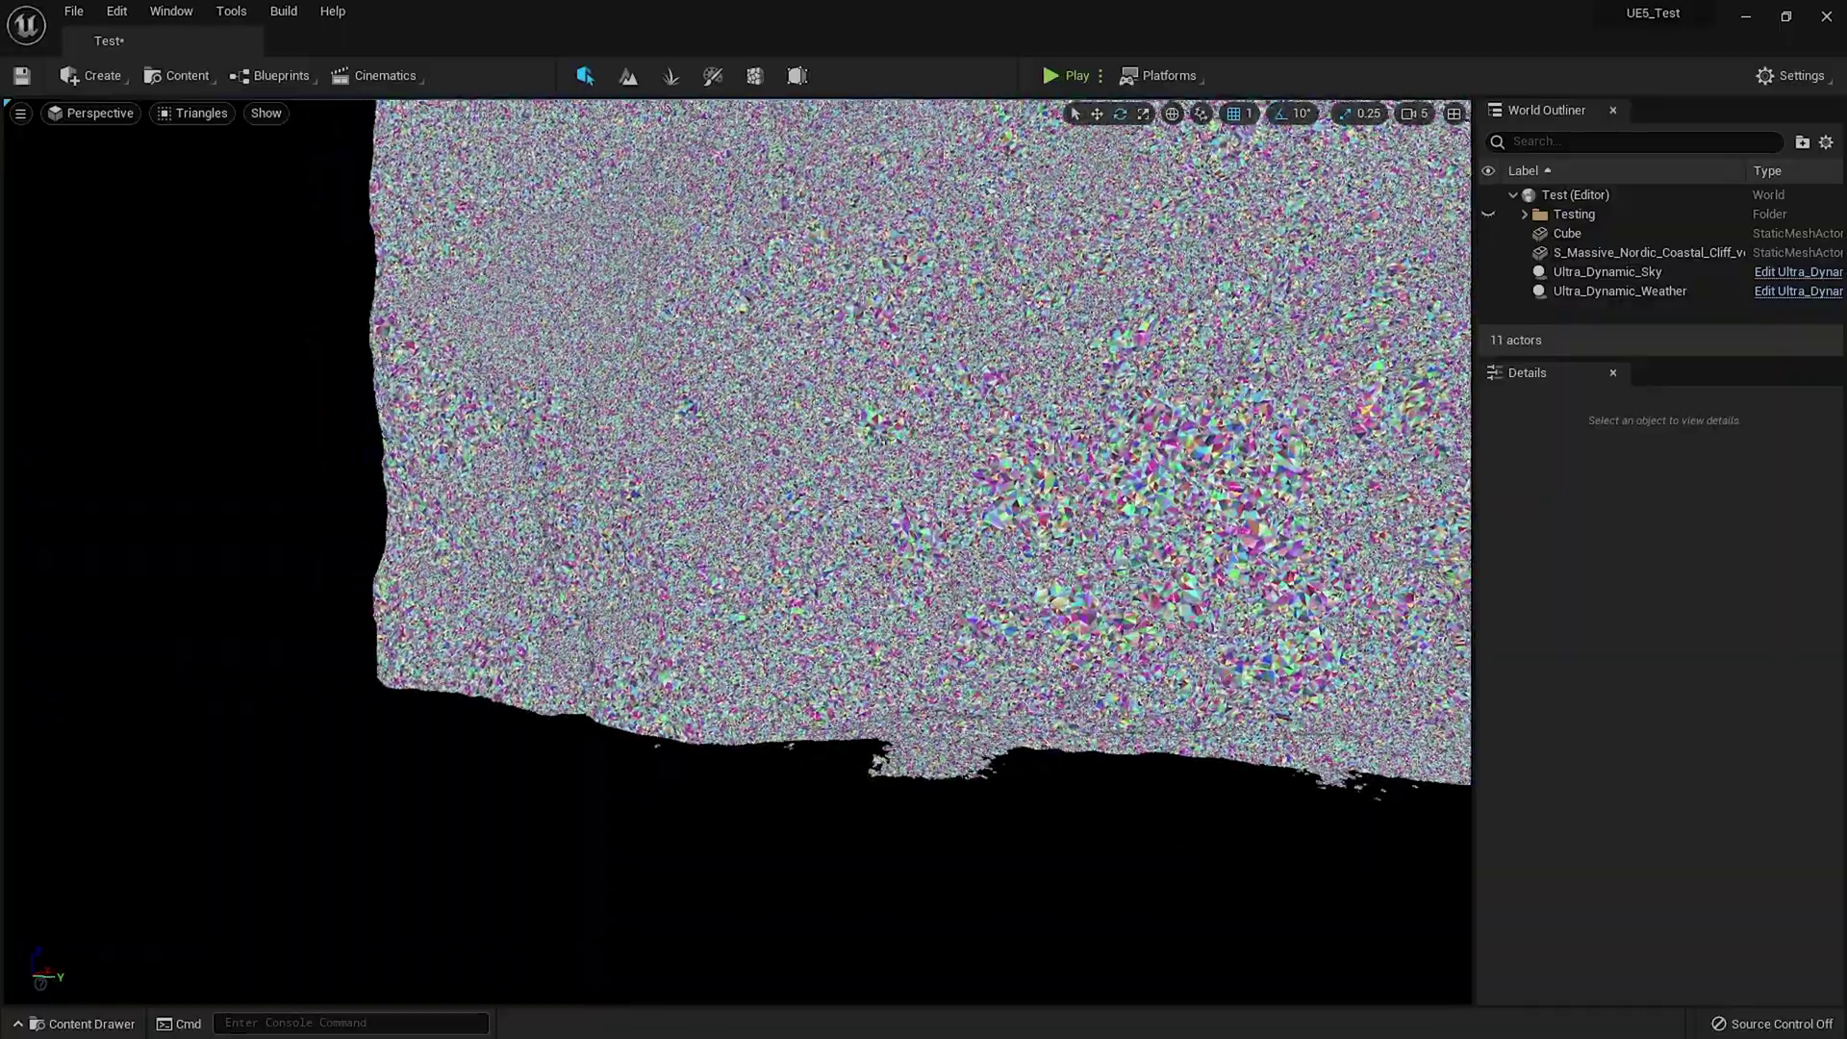
{"action": "right_click_drag", "start_coordinate": [737, 552], "coordinate": [731, 481]}
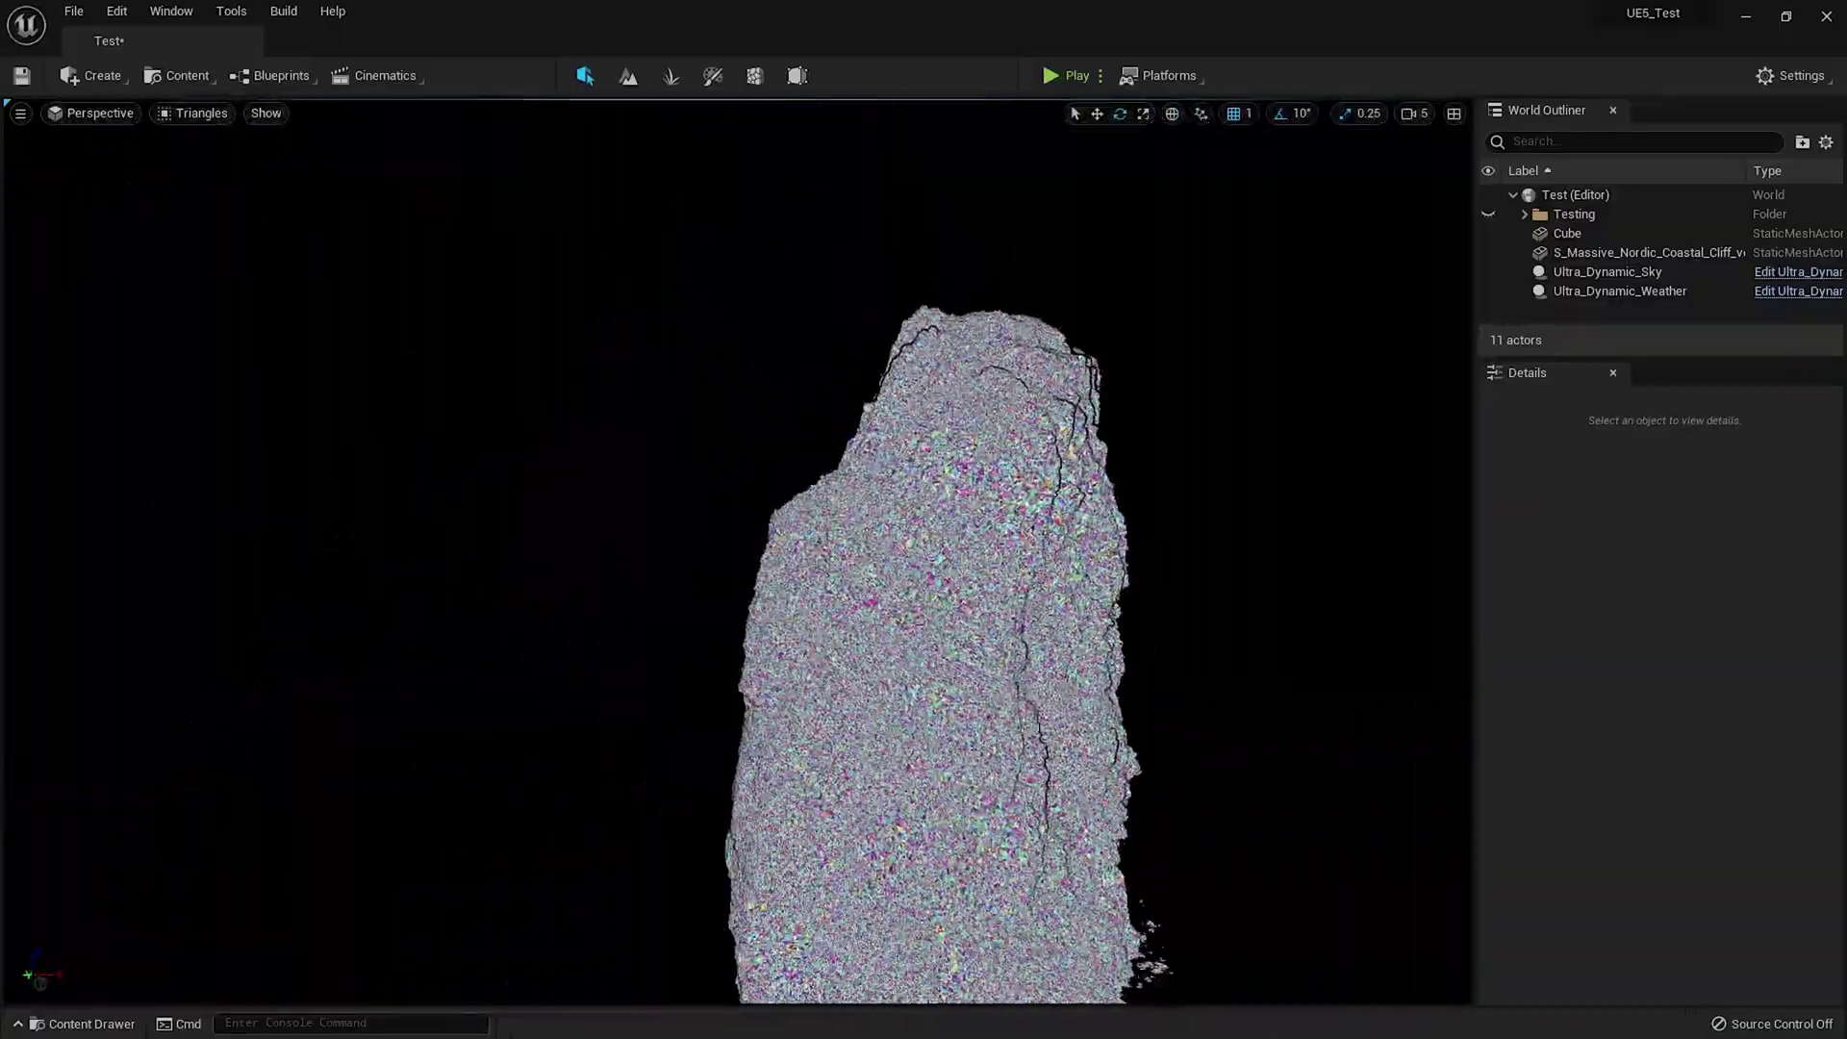
Return the viewport to Lit view and inspect the cliff's rock and vegetation detail
{"action": "left_click", "coordinate": [192, 114]}
{"action": "left_click", "coordinate": [188, 157]}
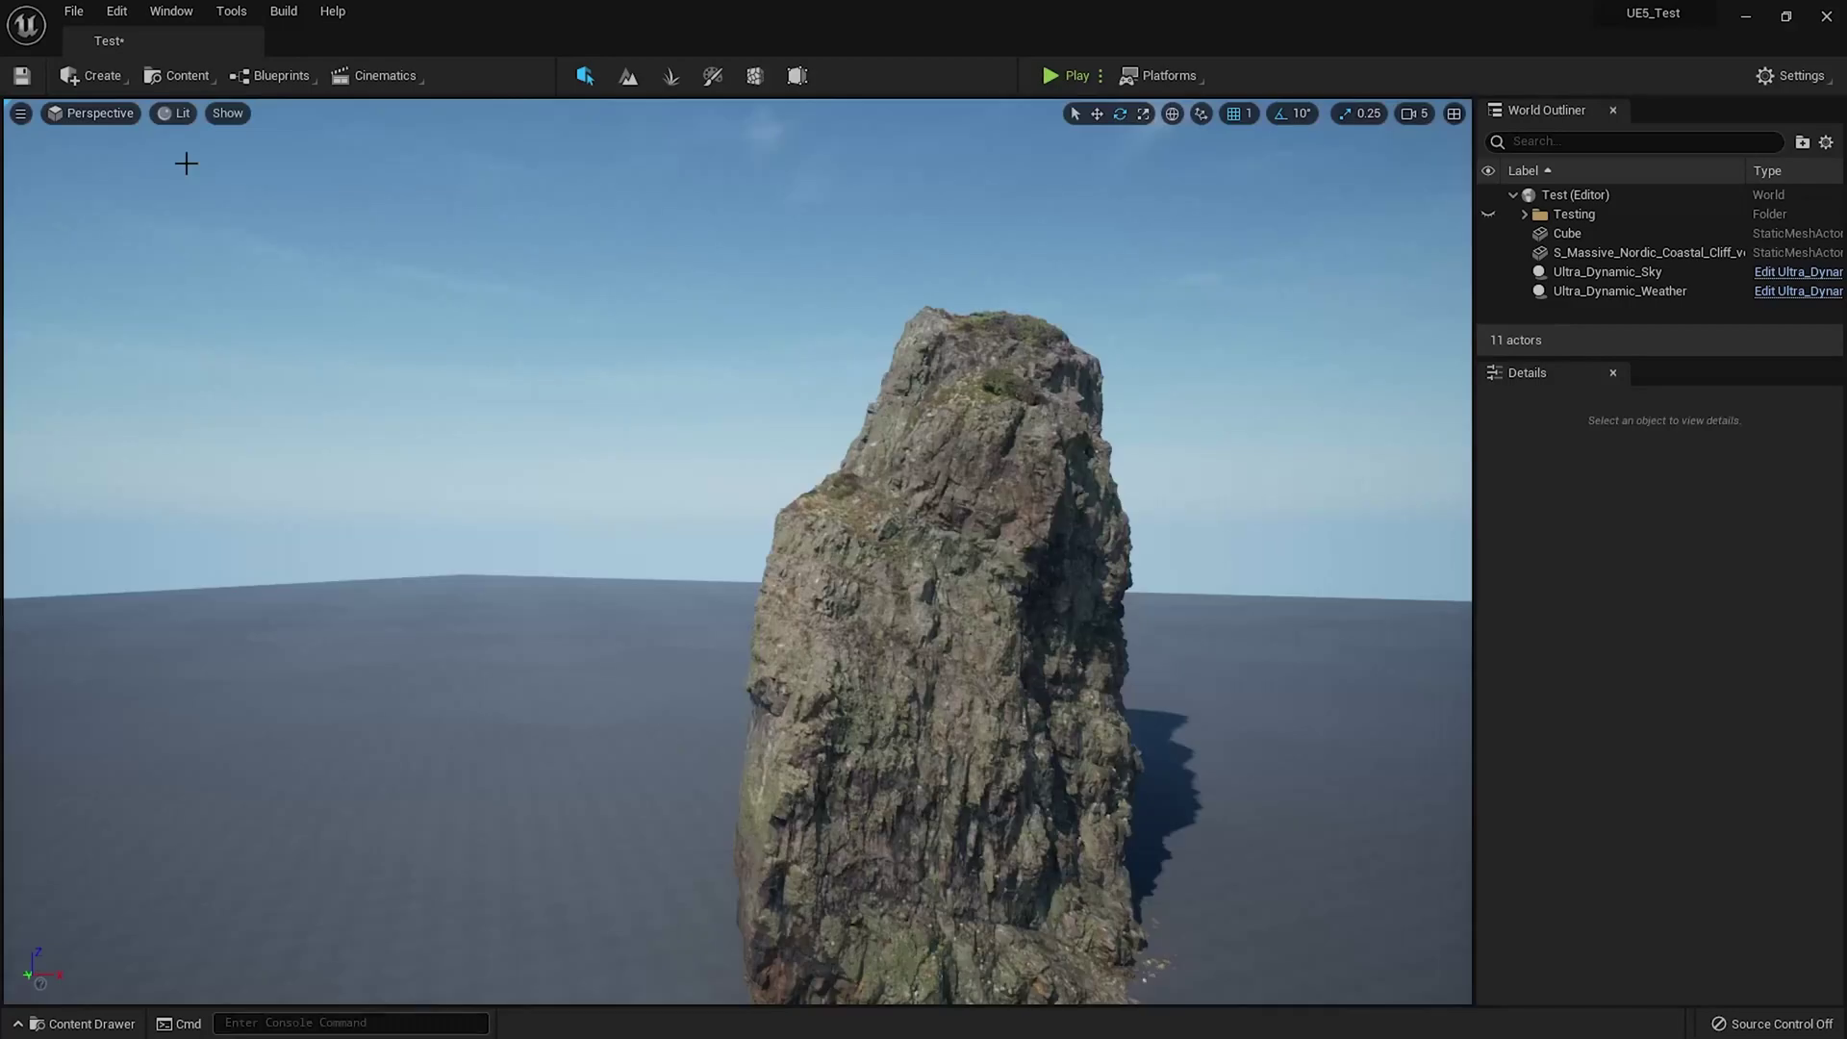
{"action": "right_click_drag", "start_coordinate": [186, 164], "coordinate": [194, 168]}
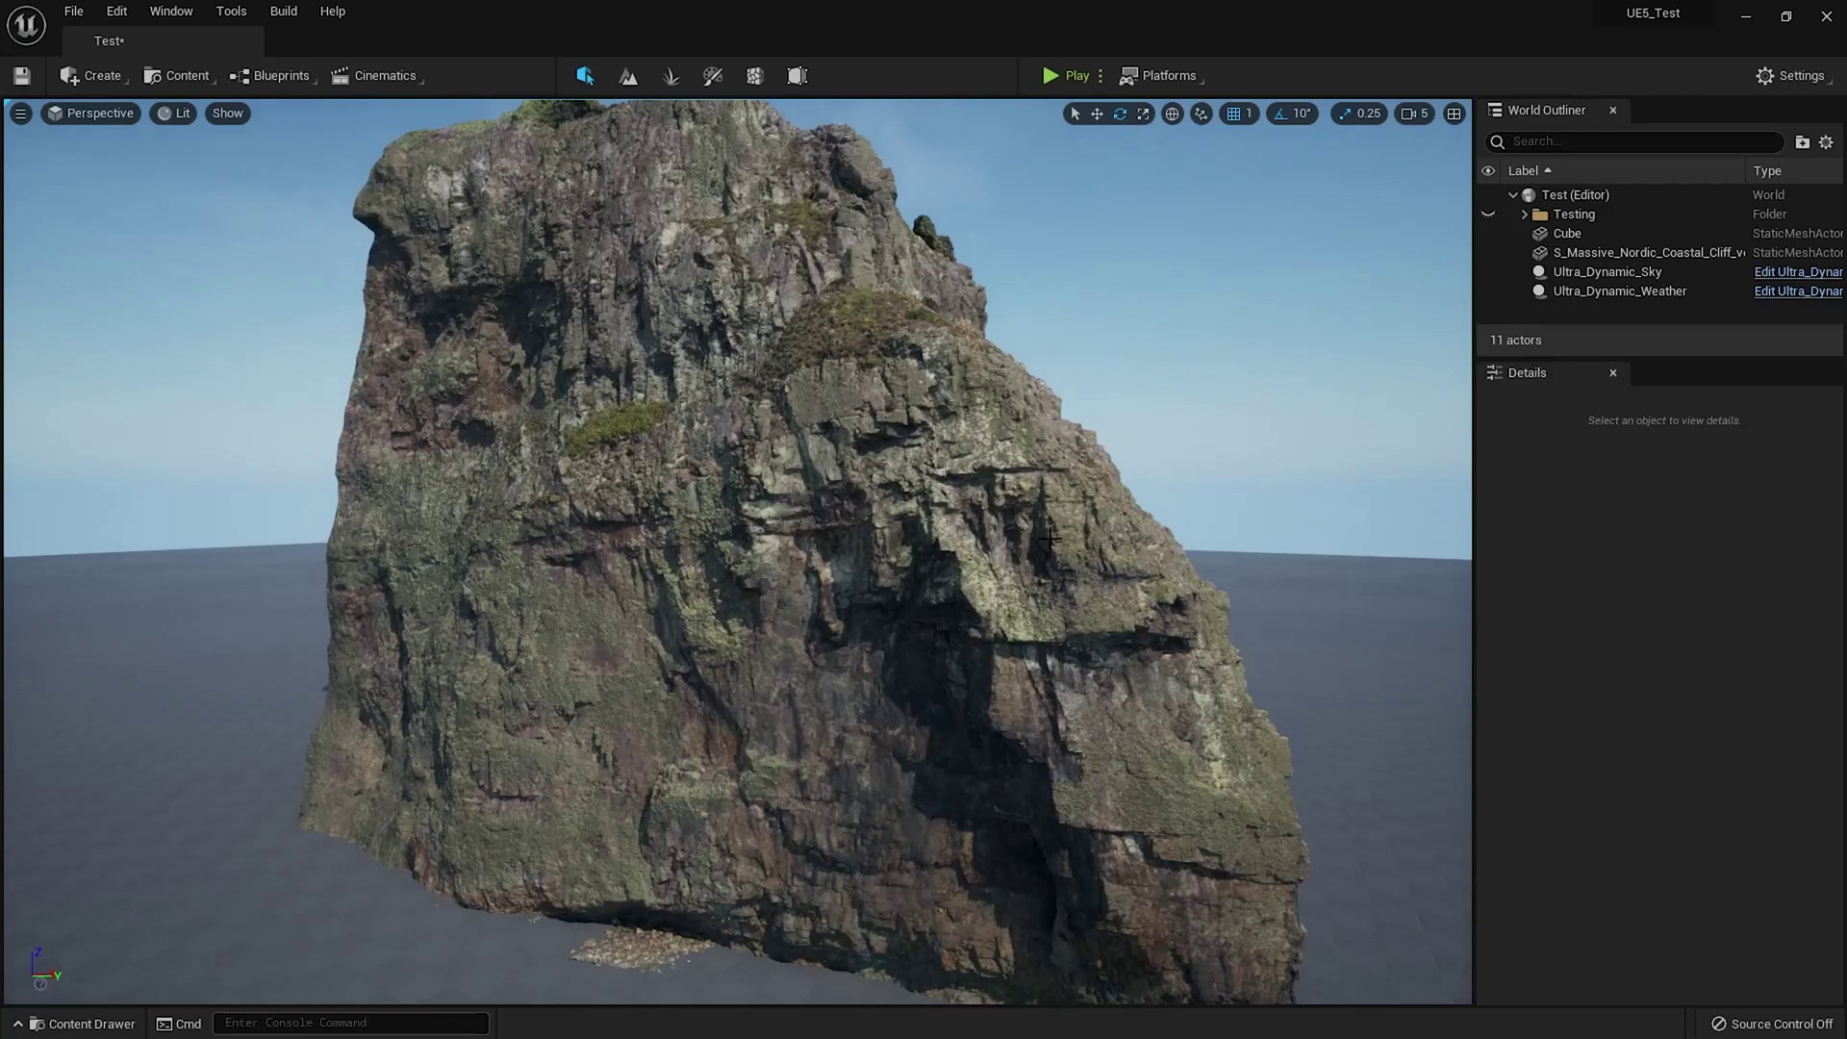
{"action": "right_click_drag", "start_coordinate": [907, 442], "coordinate": [910, 443]}
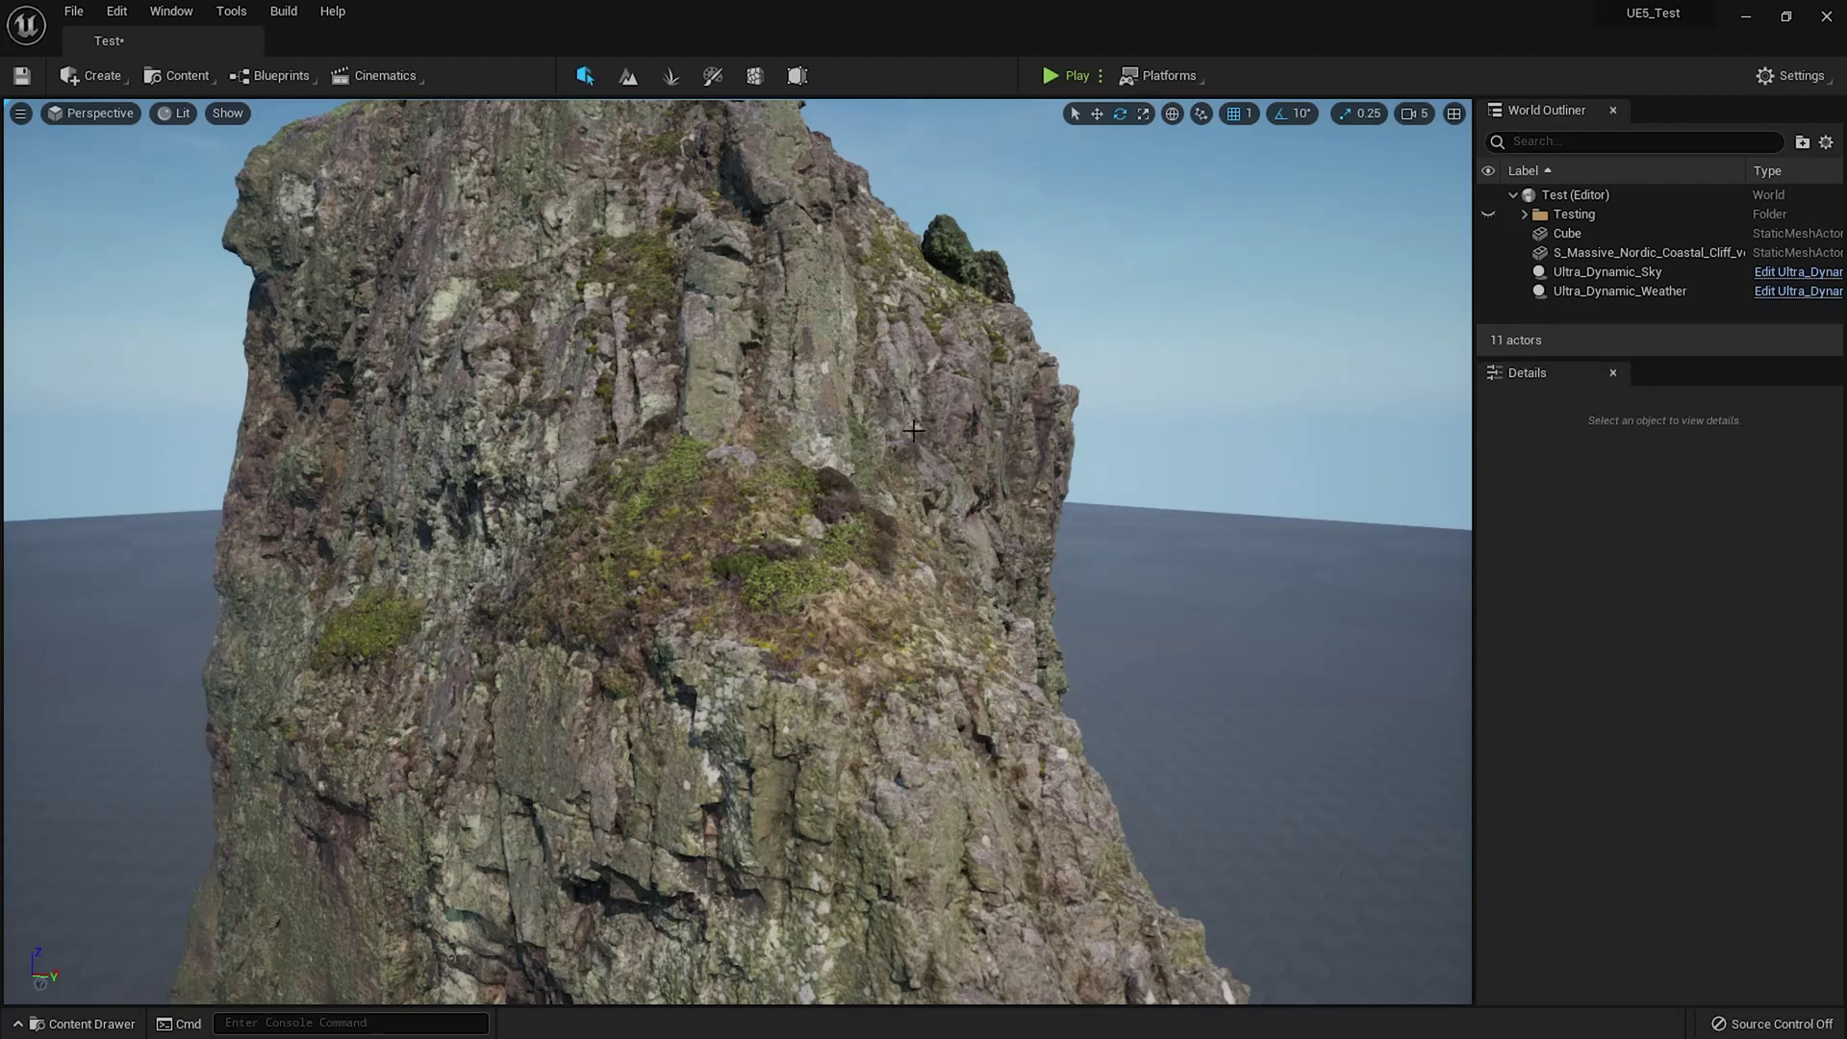
Delete the coastal cliff from the Test level
{"action": "left_click", "coordinate": [761, 391]}
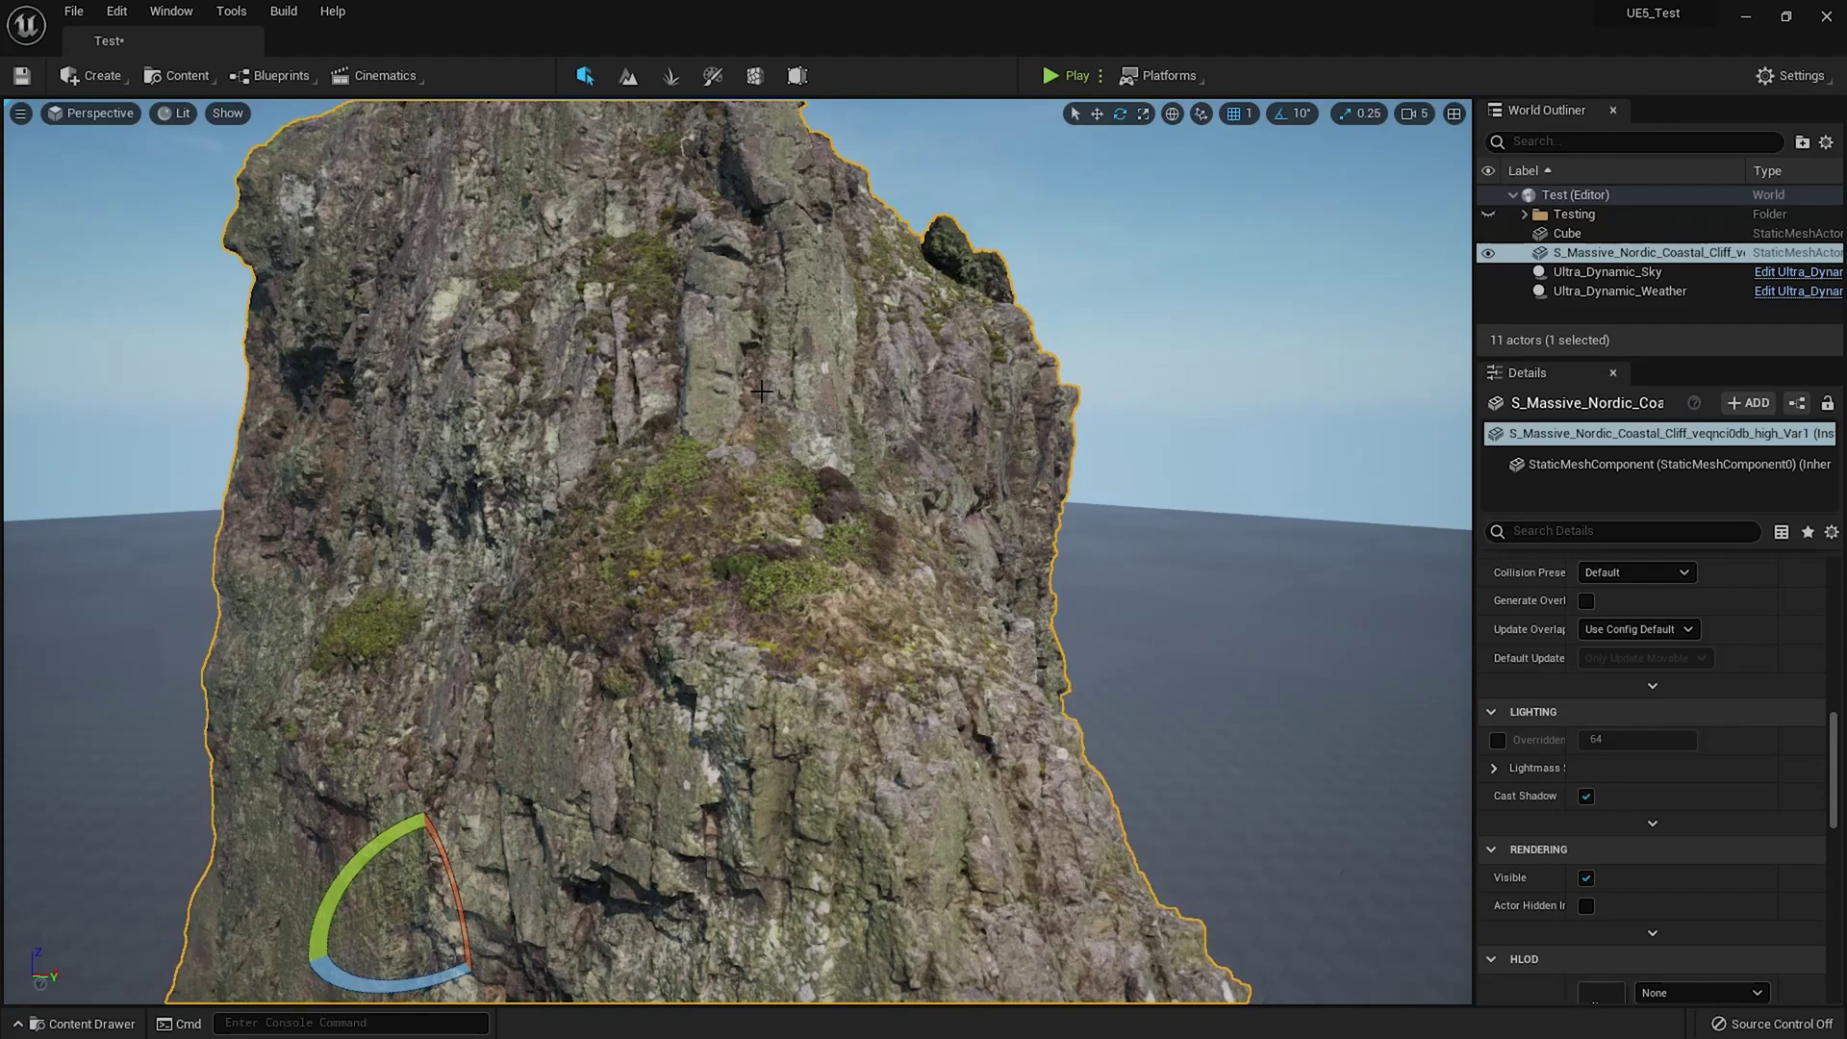
{"action": "key", "text": "Delete"}
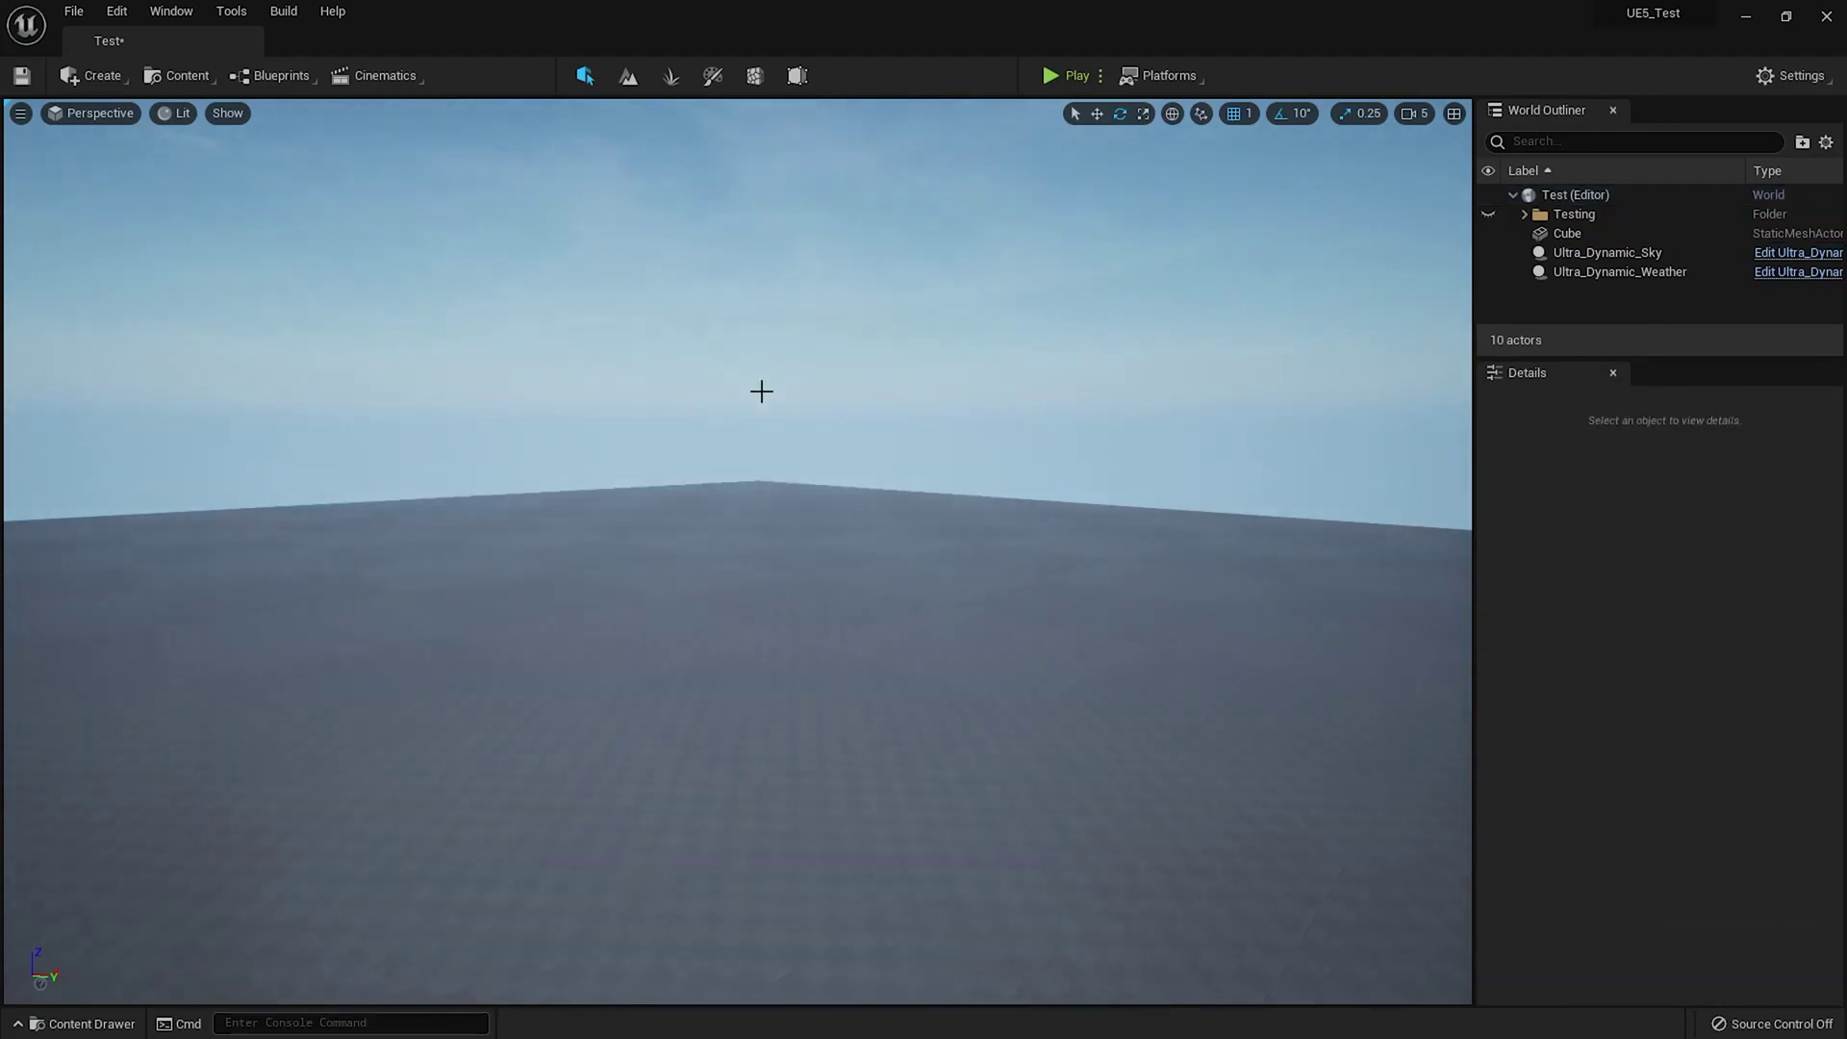
{"action": "right_click_drag", "start_coordinate": [761, 391], "coordinate": [695, 442]}
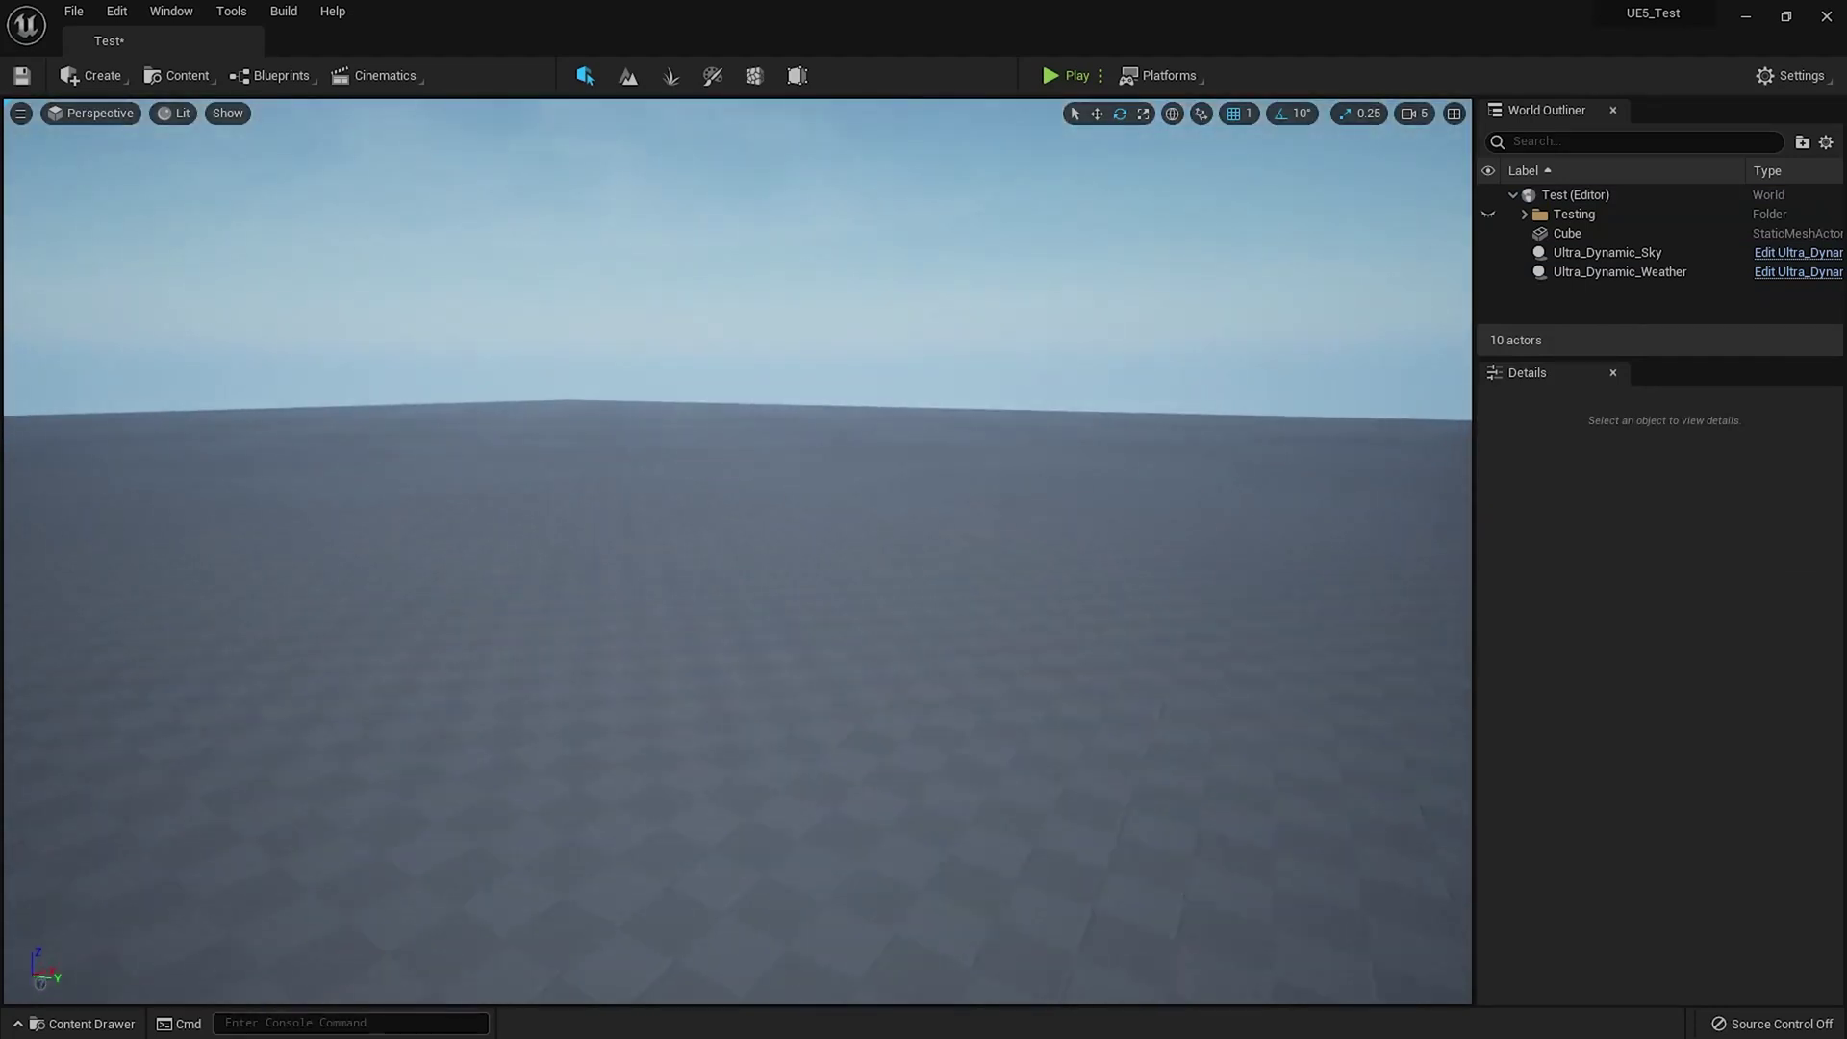
Open Quixel Bridge and search its library for Mango
{"action": "left_click", "coordinate": [154, 81]}
{"action": "left_click", "coordinate": [255, 289]}
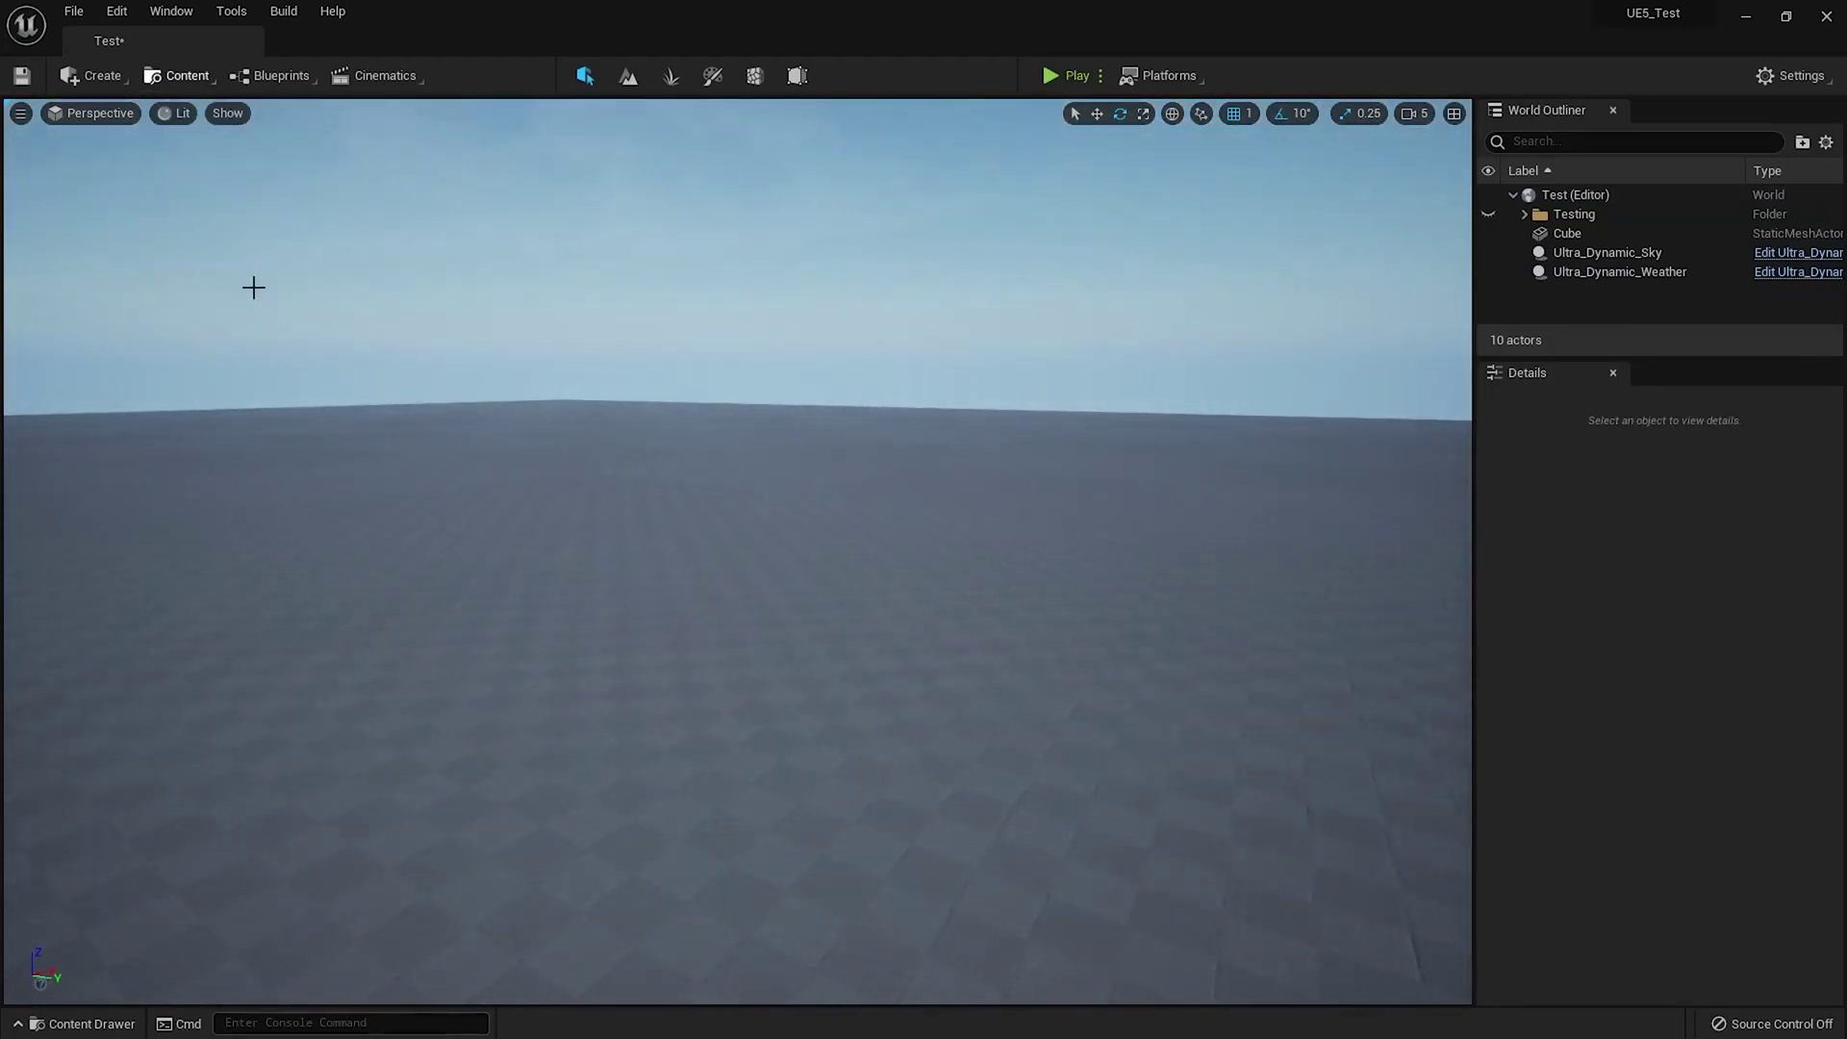
{"action": "left_click", "coordinate": [1248, 140]}
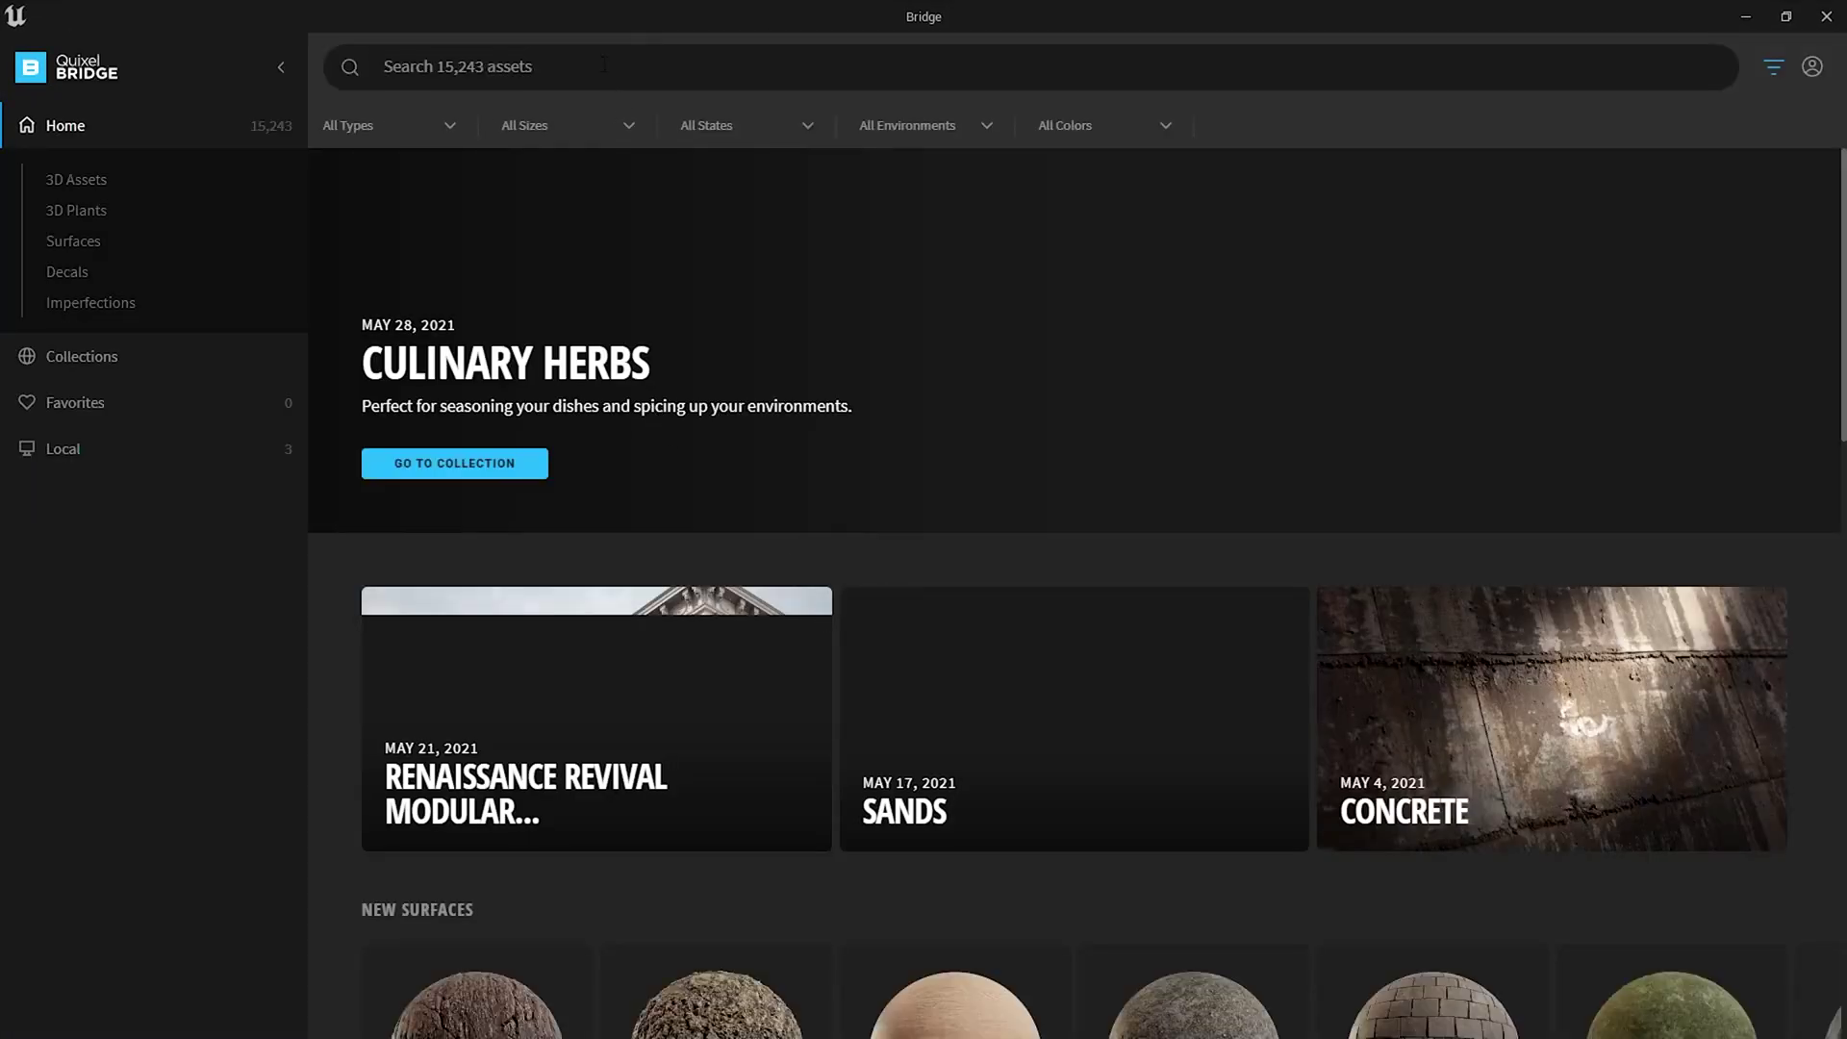
{"action": "left_click", "coordinate": [604, 64]}
{"action": "type", "text": "b"}
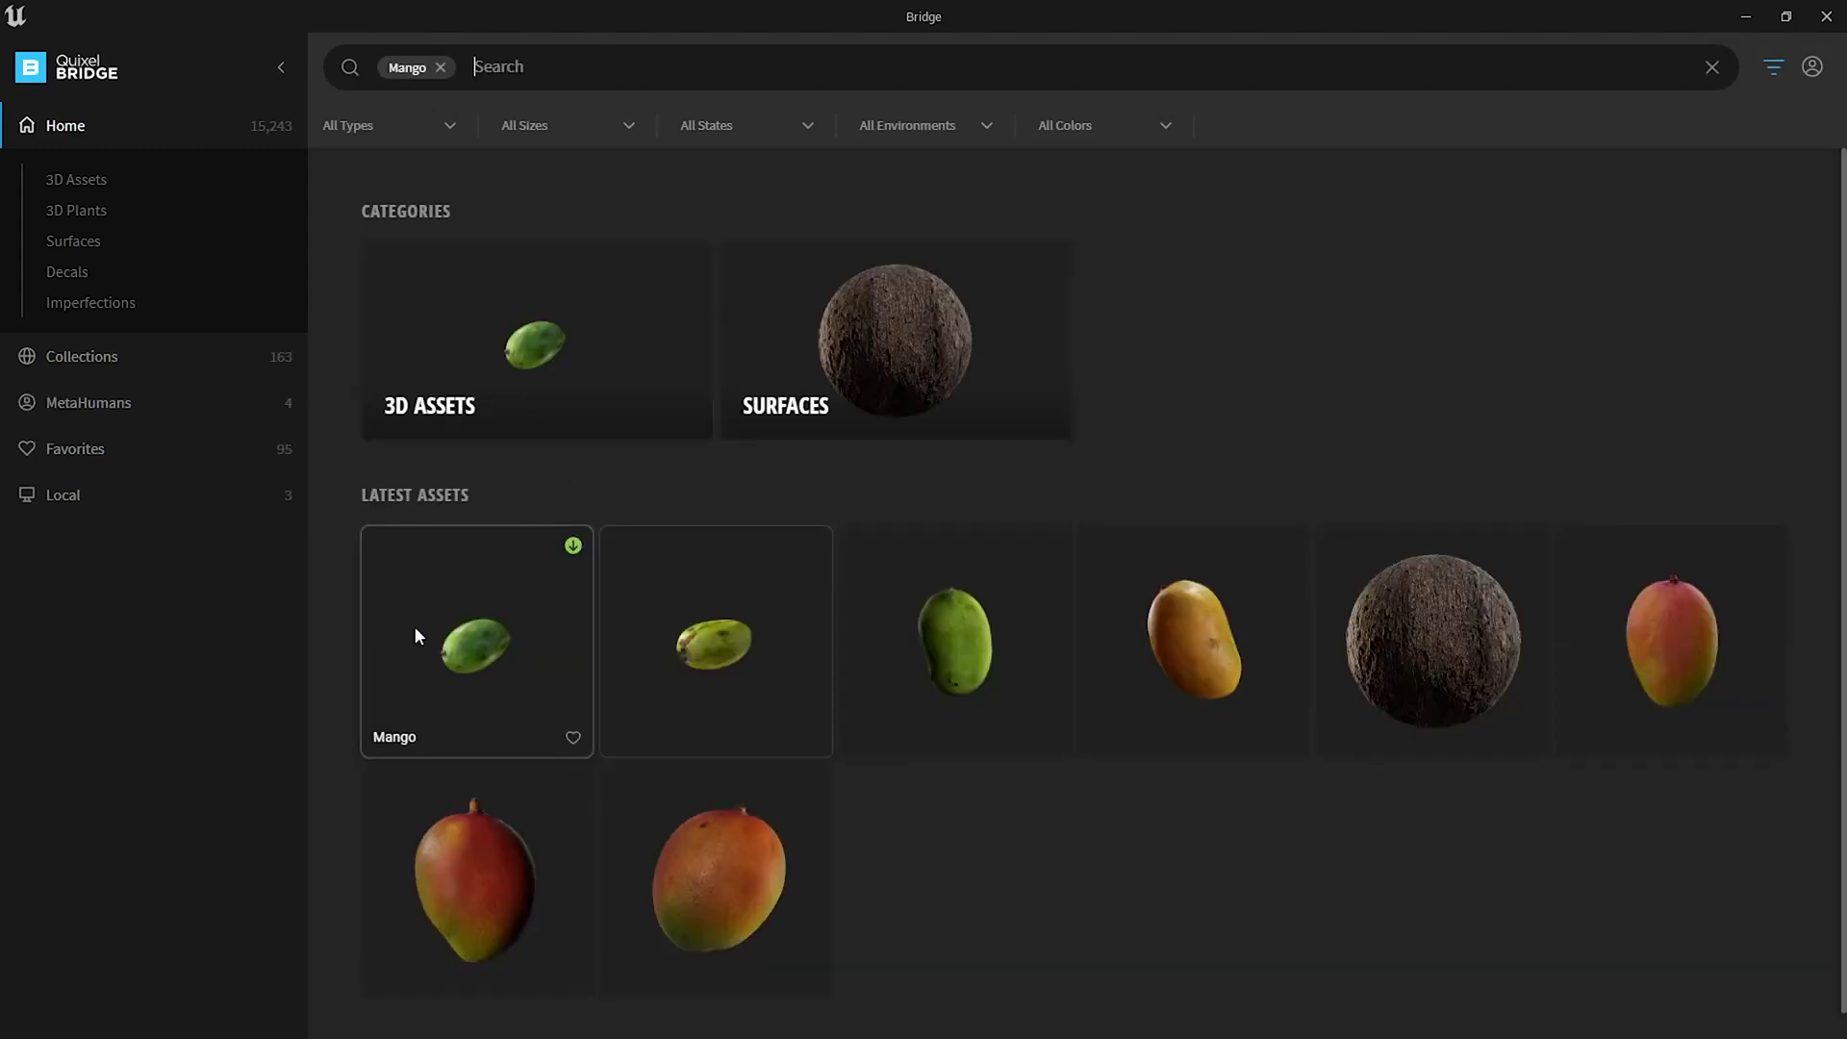
Select the green Mango 3D asset and check which download quality options it offers
{"action": "left_click", "coordinate": [412, 626]}
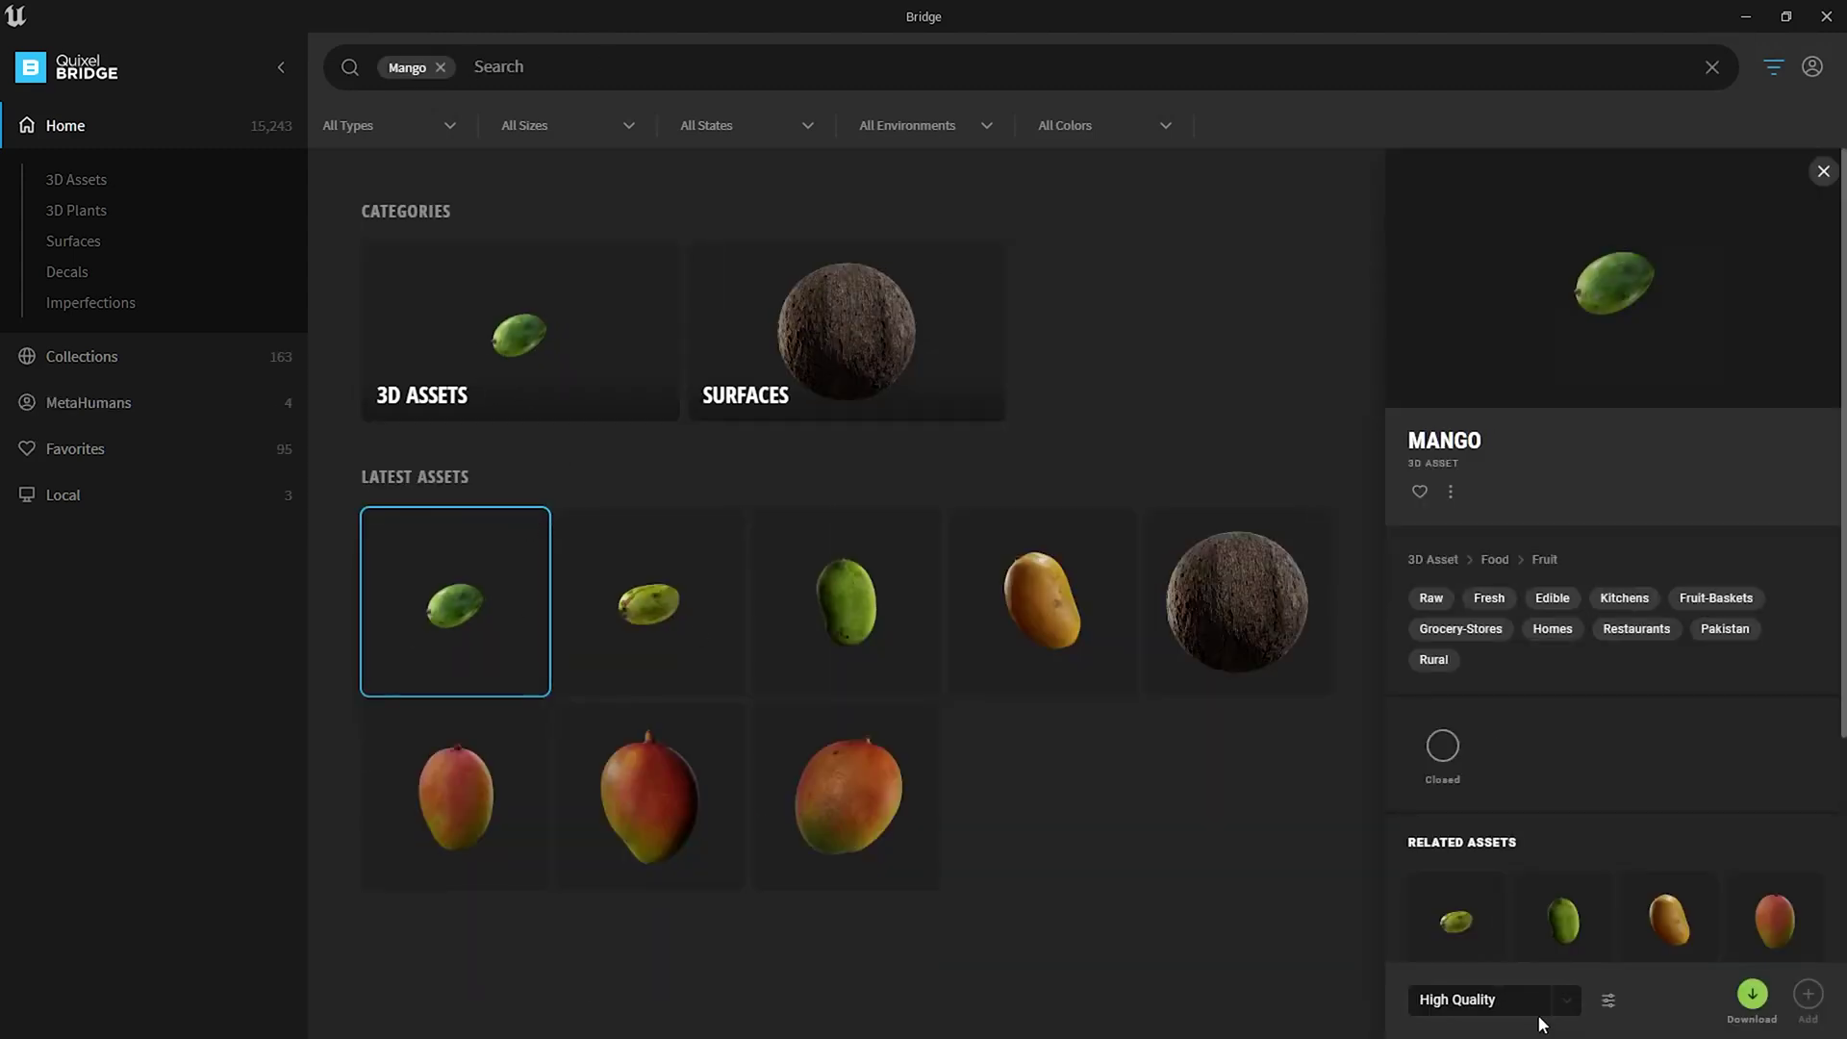
{"action": "left_click", "coordinate": [1556, 1005]}
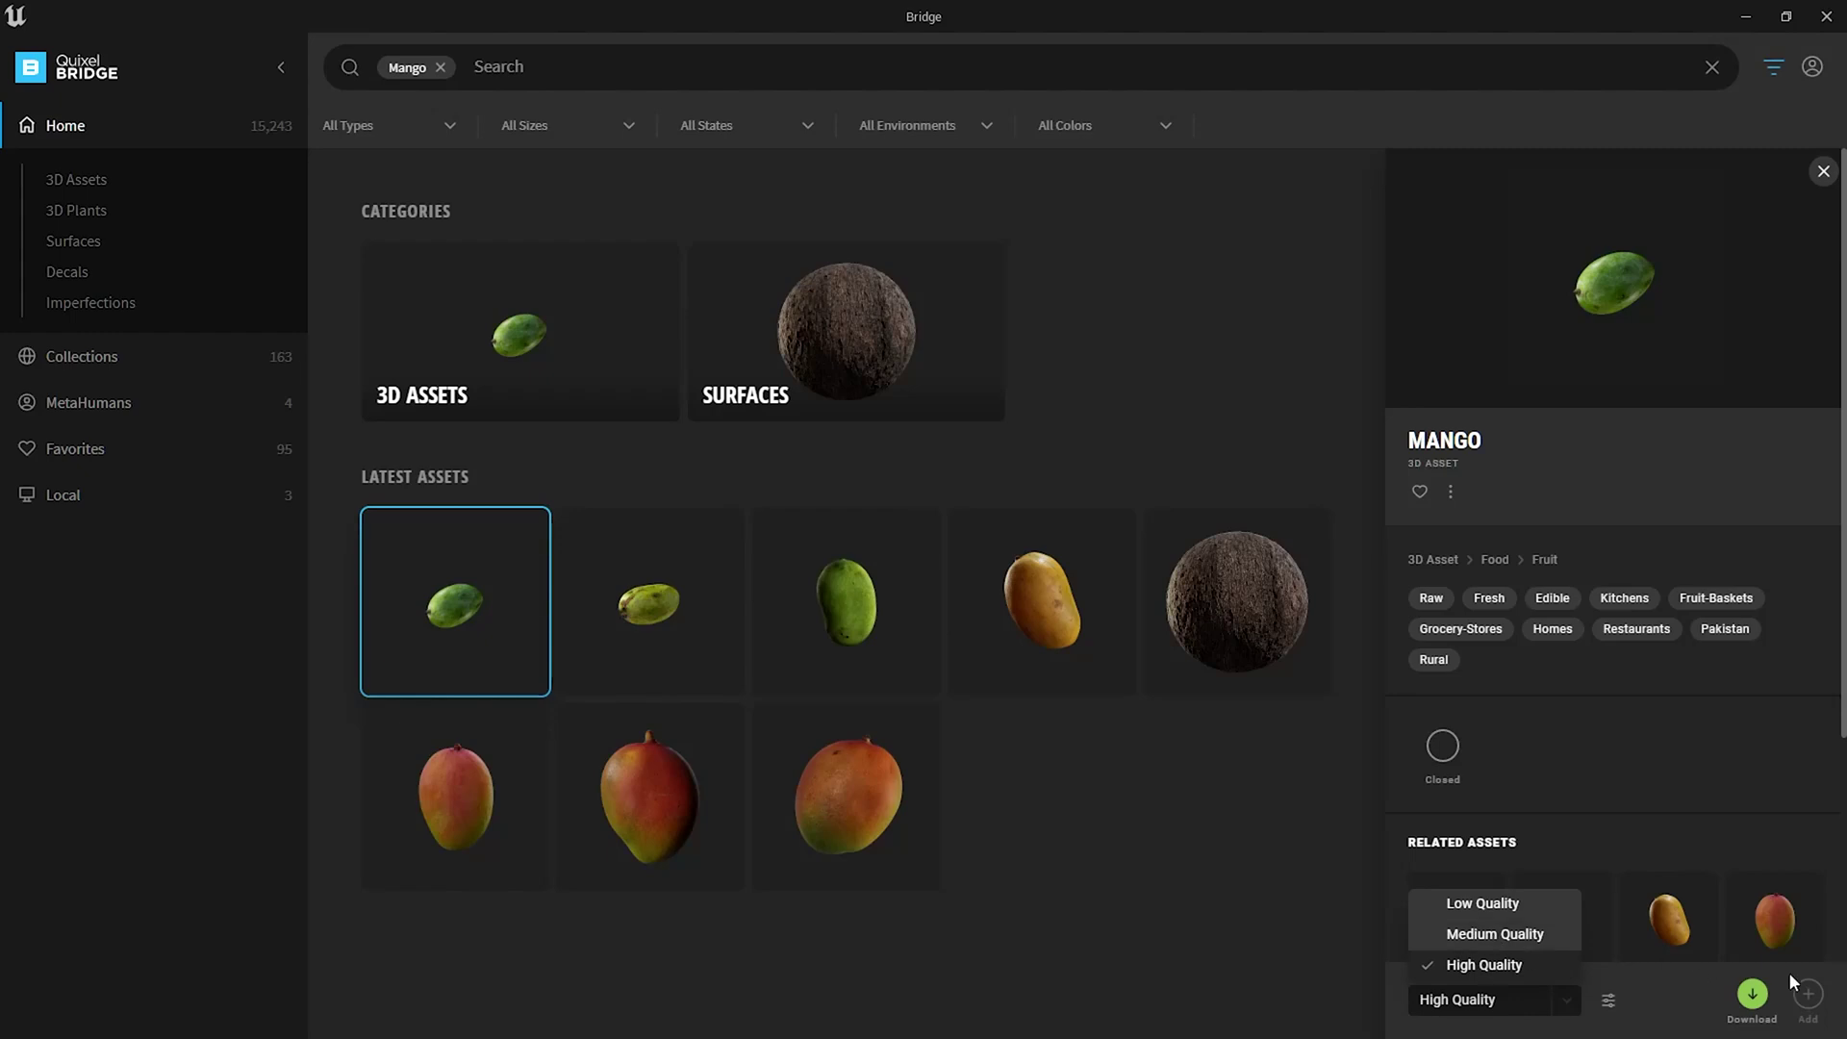
{"action": "left_click", "coordinate": [1333, 287]}
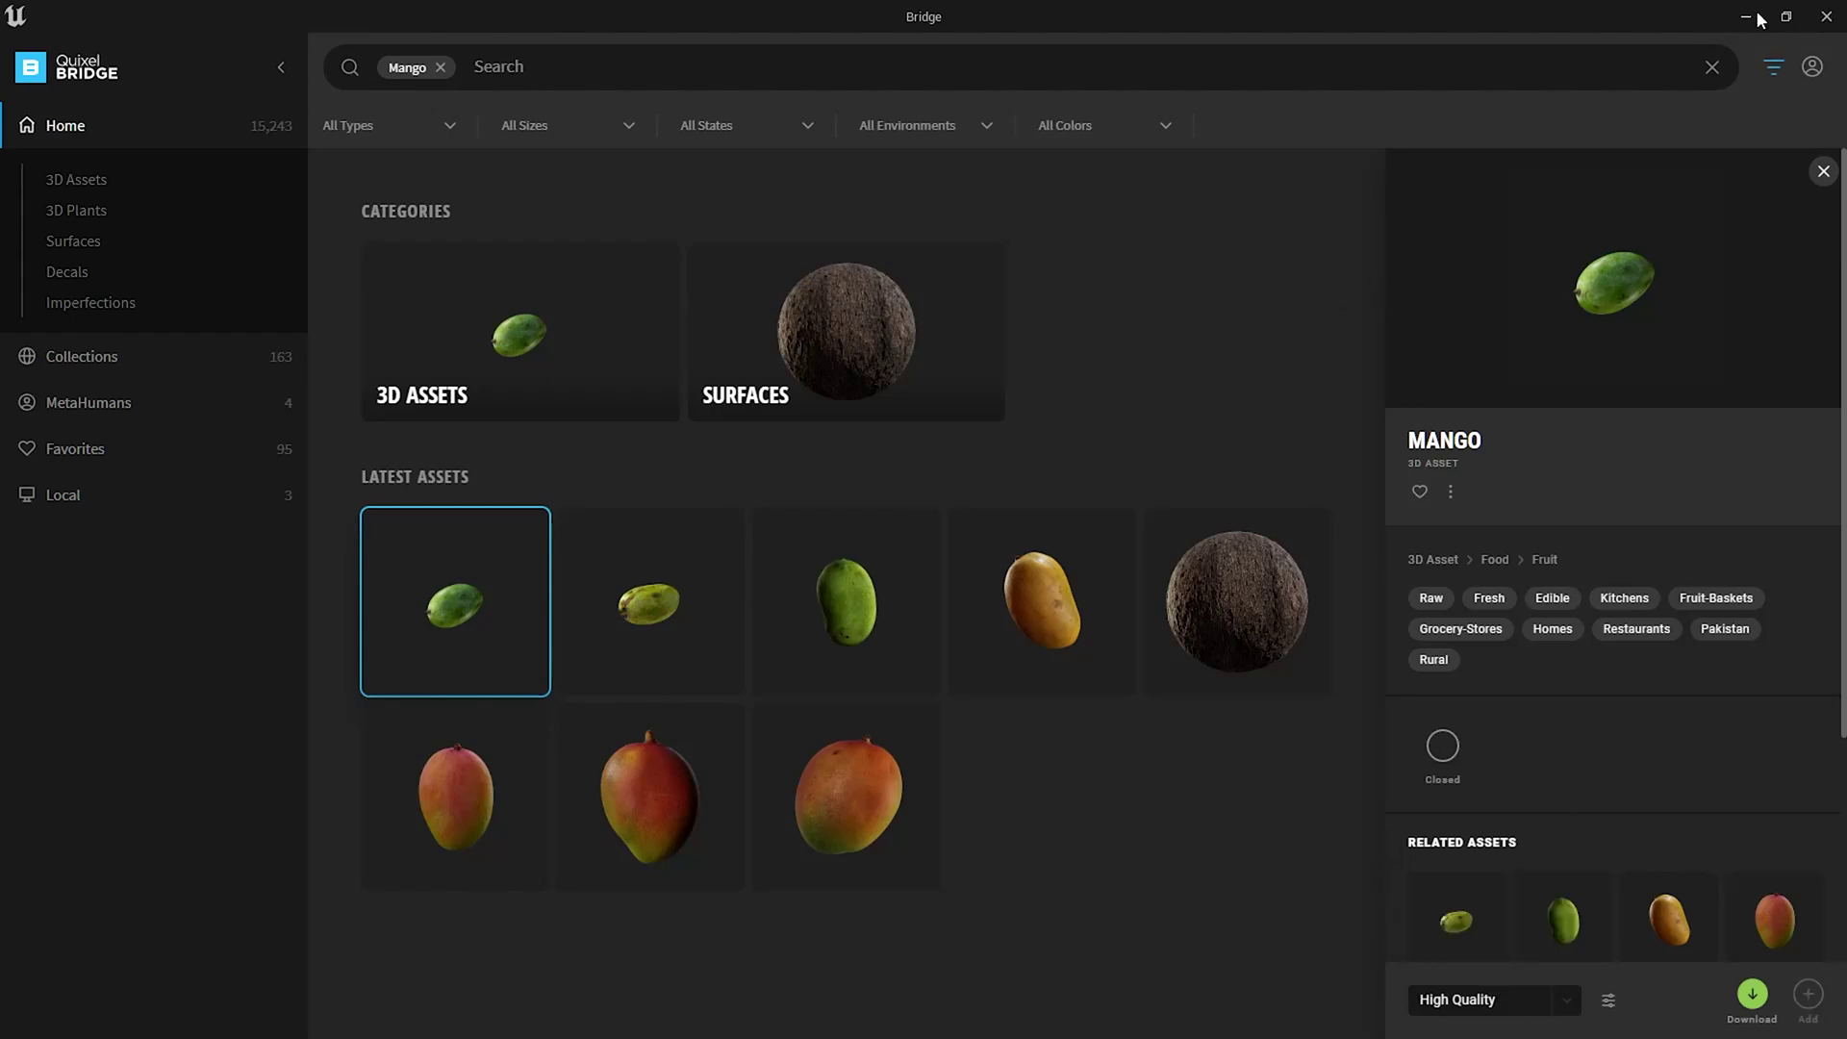
Close Bridge and open the root Content folder of the project
{"action": "left_click", "coordinate": [1826, 15]}
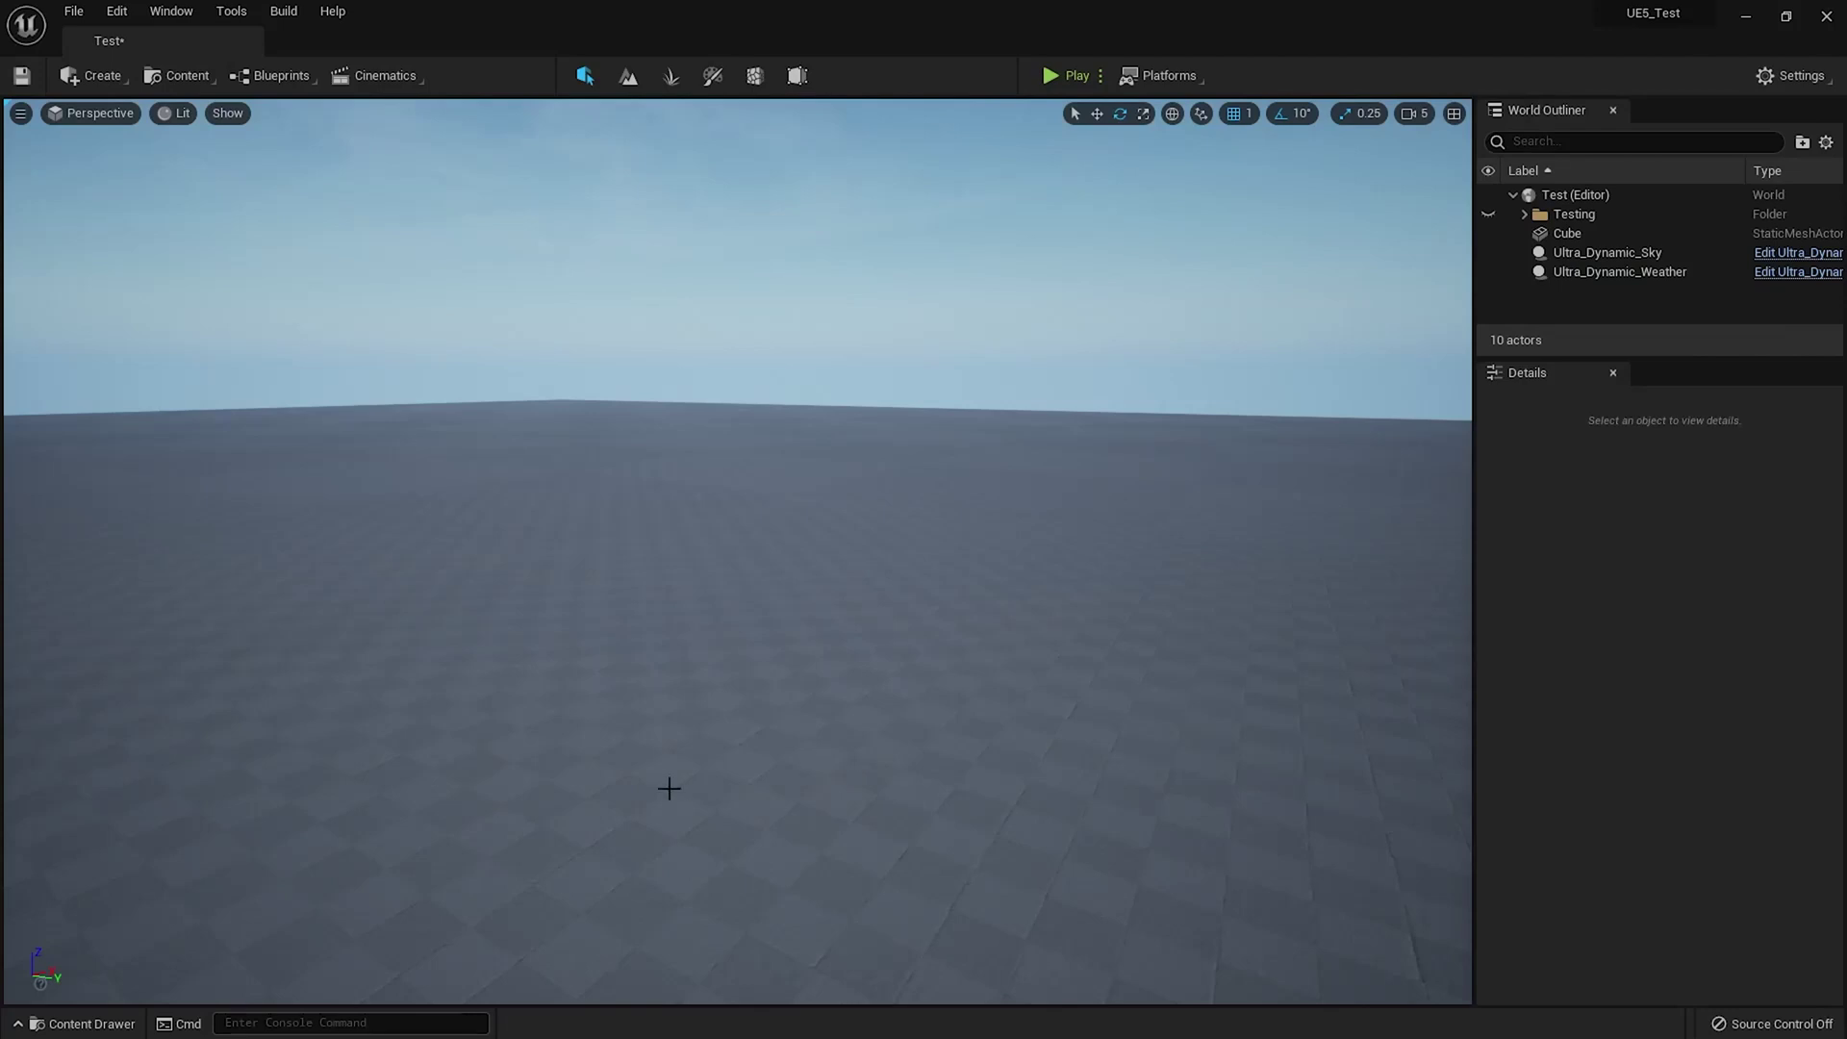
{"action": "left_click", "coordinate": [329, 679]}
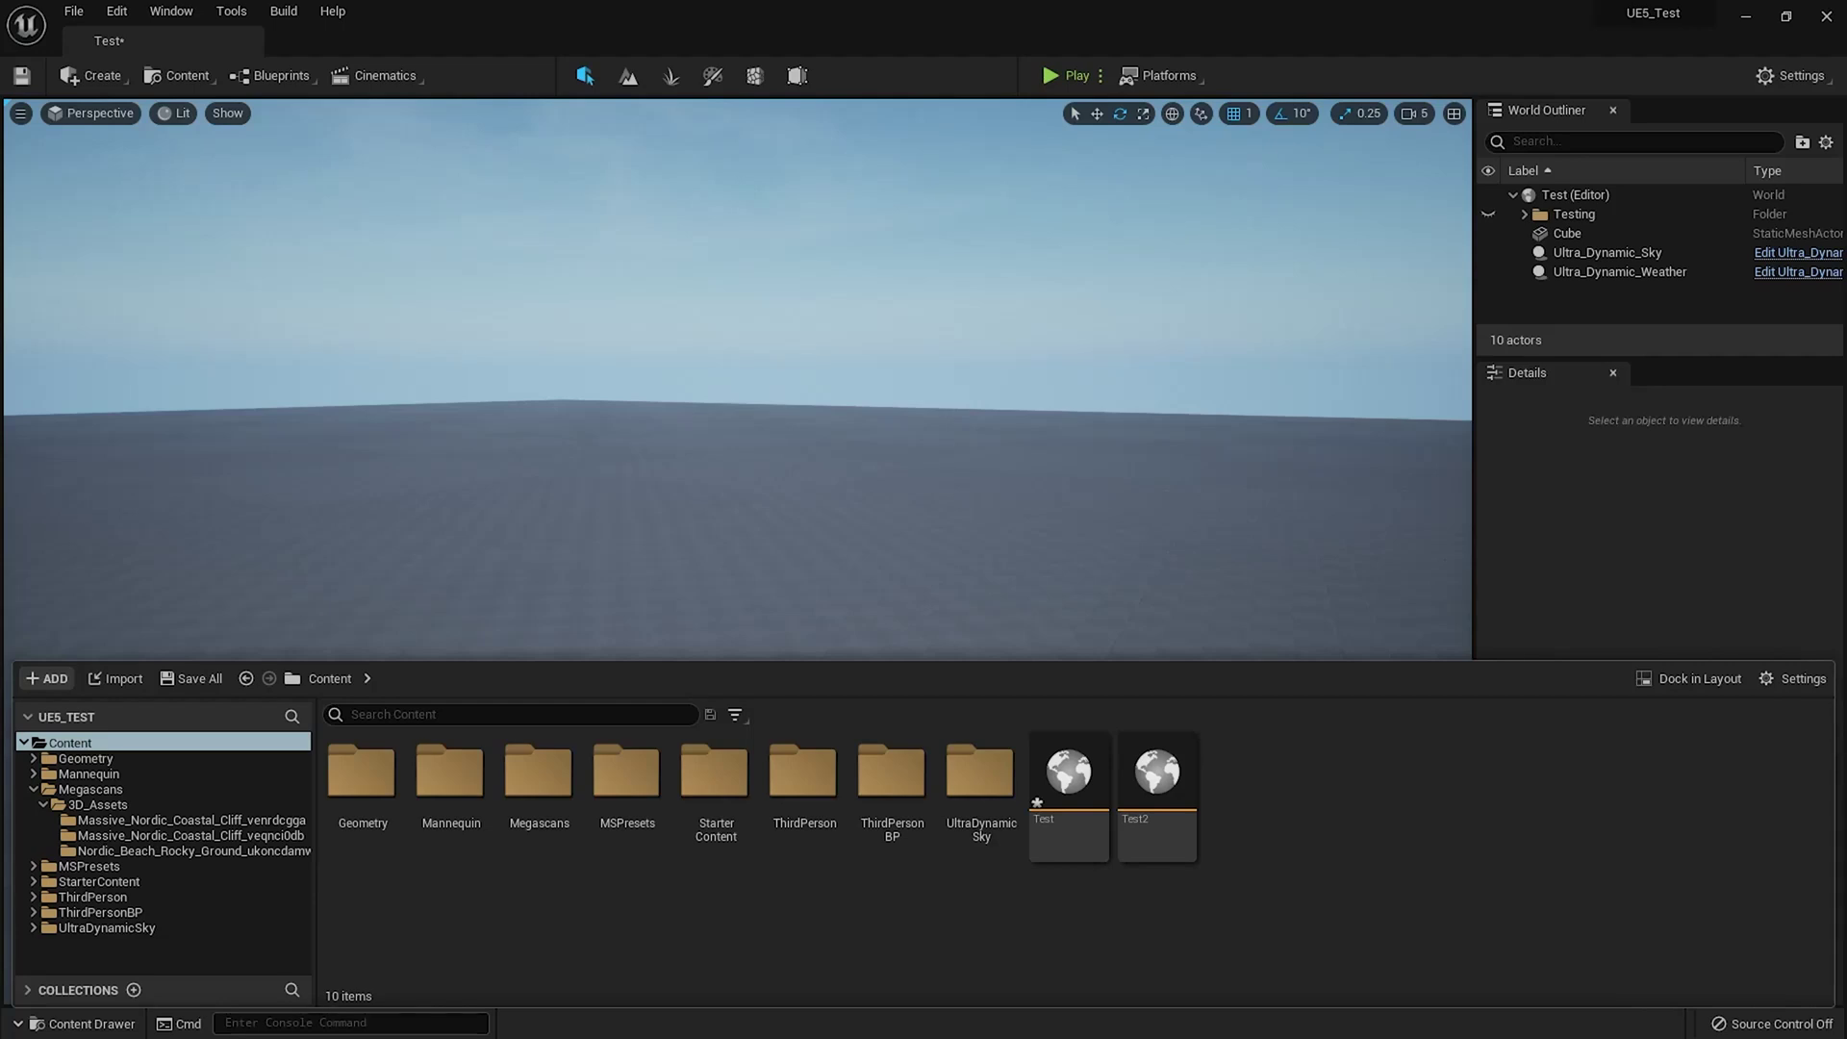
Import all meshes of the lounge_chair_zanota FBX into the Content folder with the default import options and dismiss the message log
{"action": "left_click_drag", "start_coordinate": [1198, 753], "coordinate": [1291, 787]}
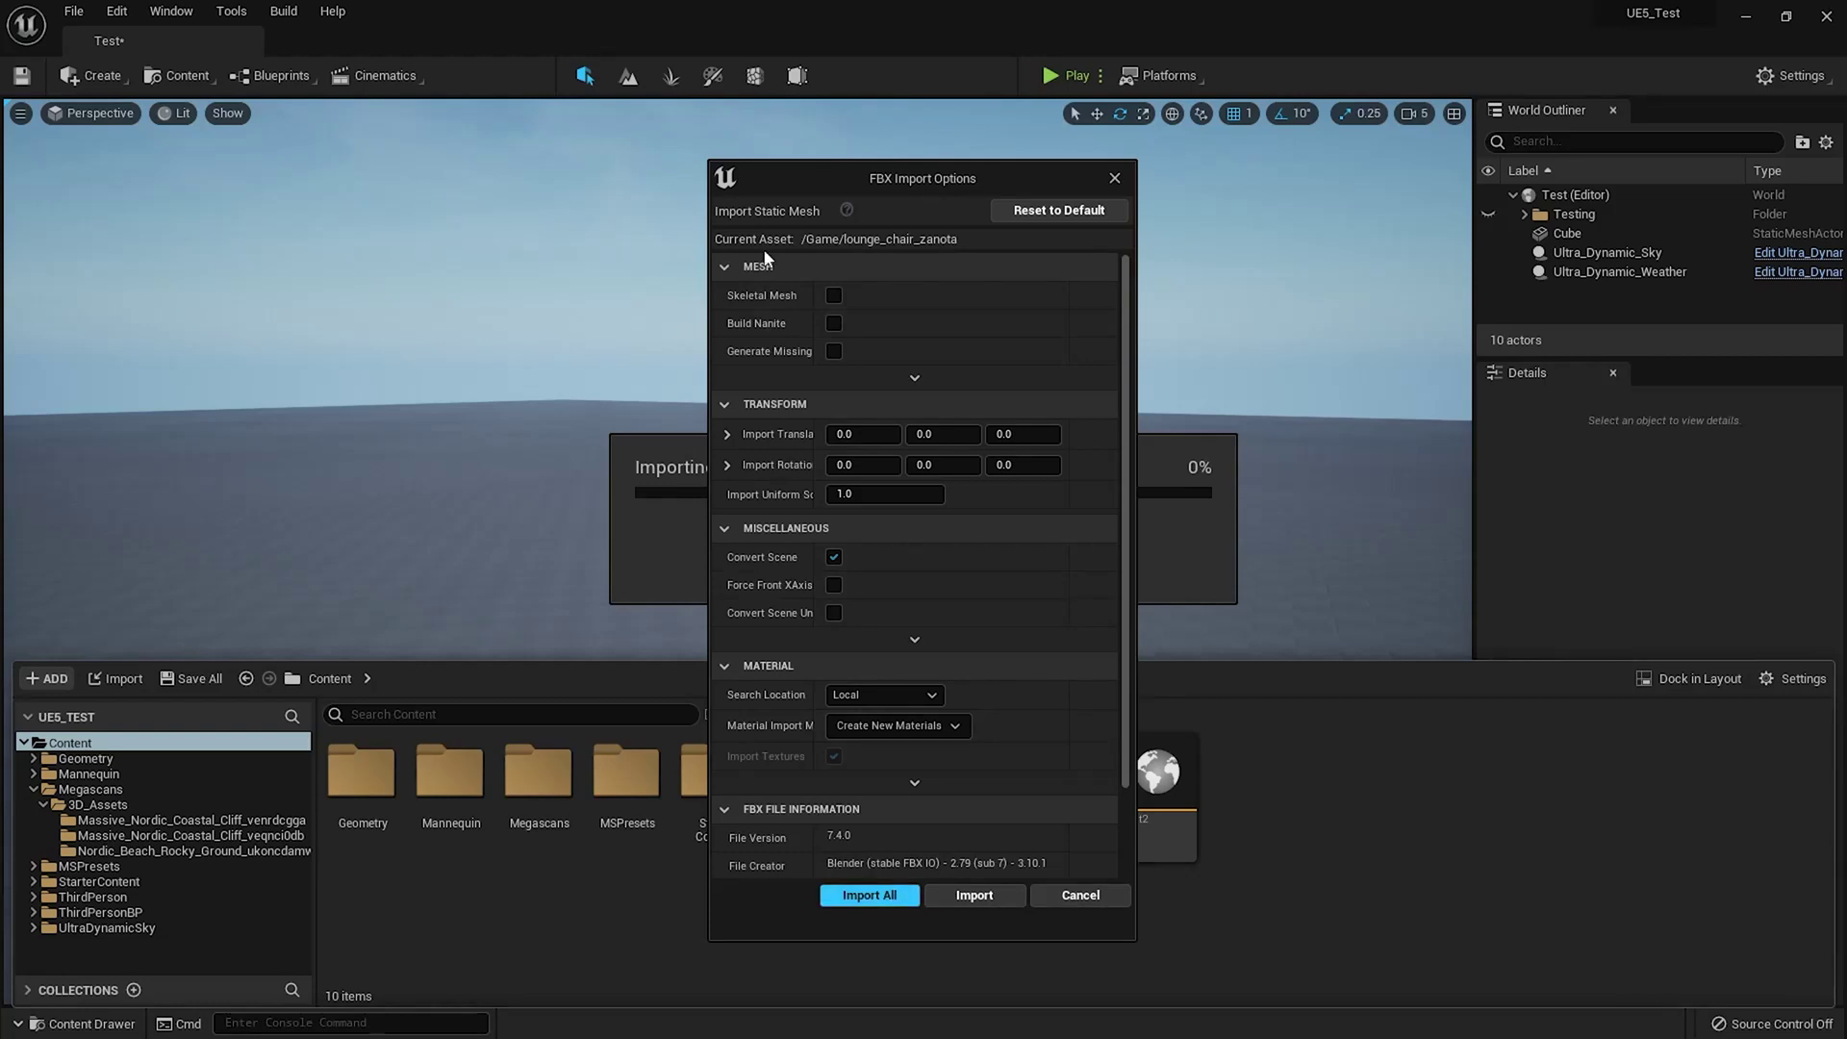
{"action": "left_click", "coordinate": [869, 894]}
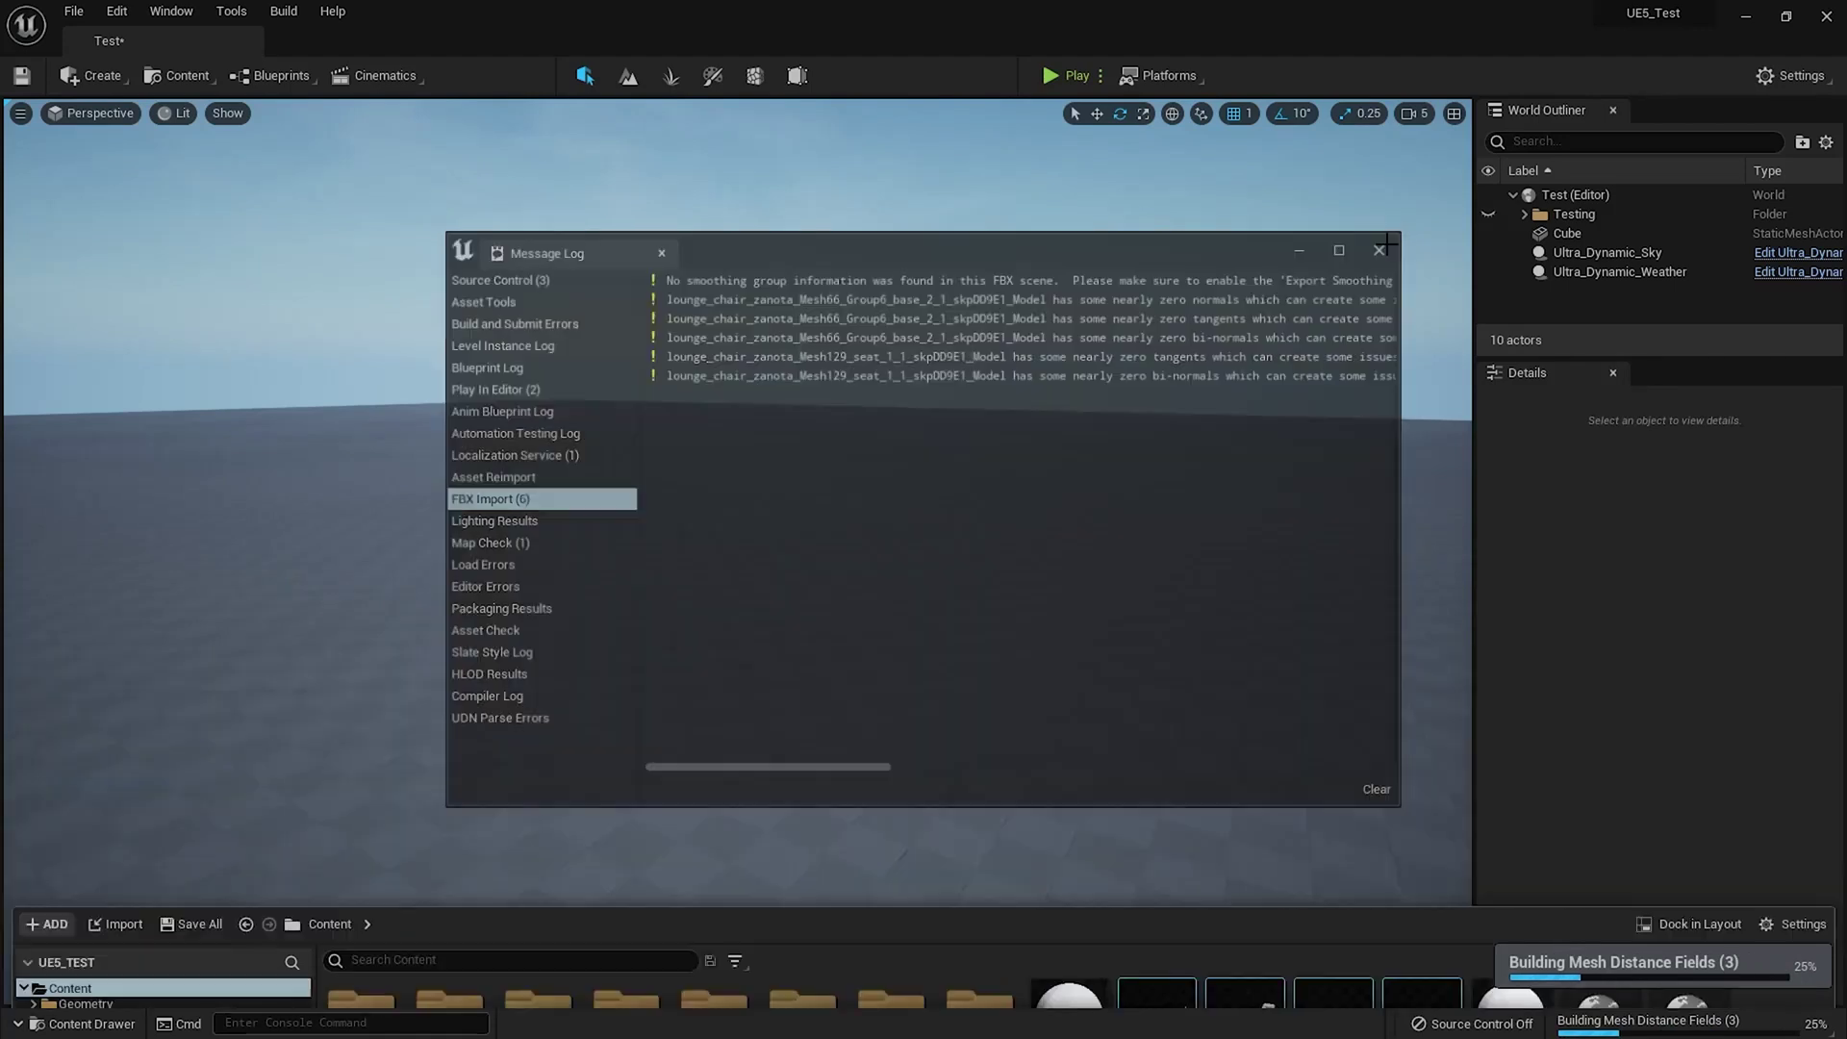
{"action": "left_click", "coordinate": [1383, 247]}
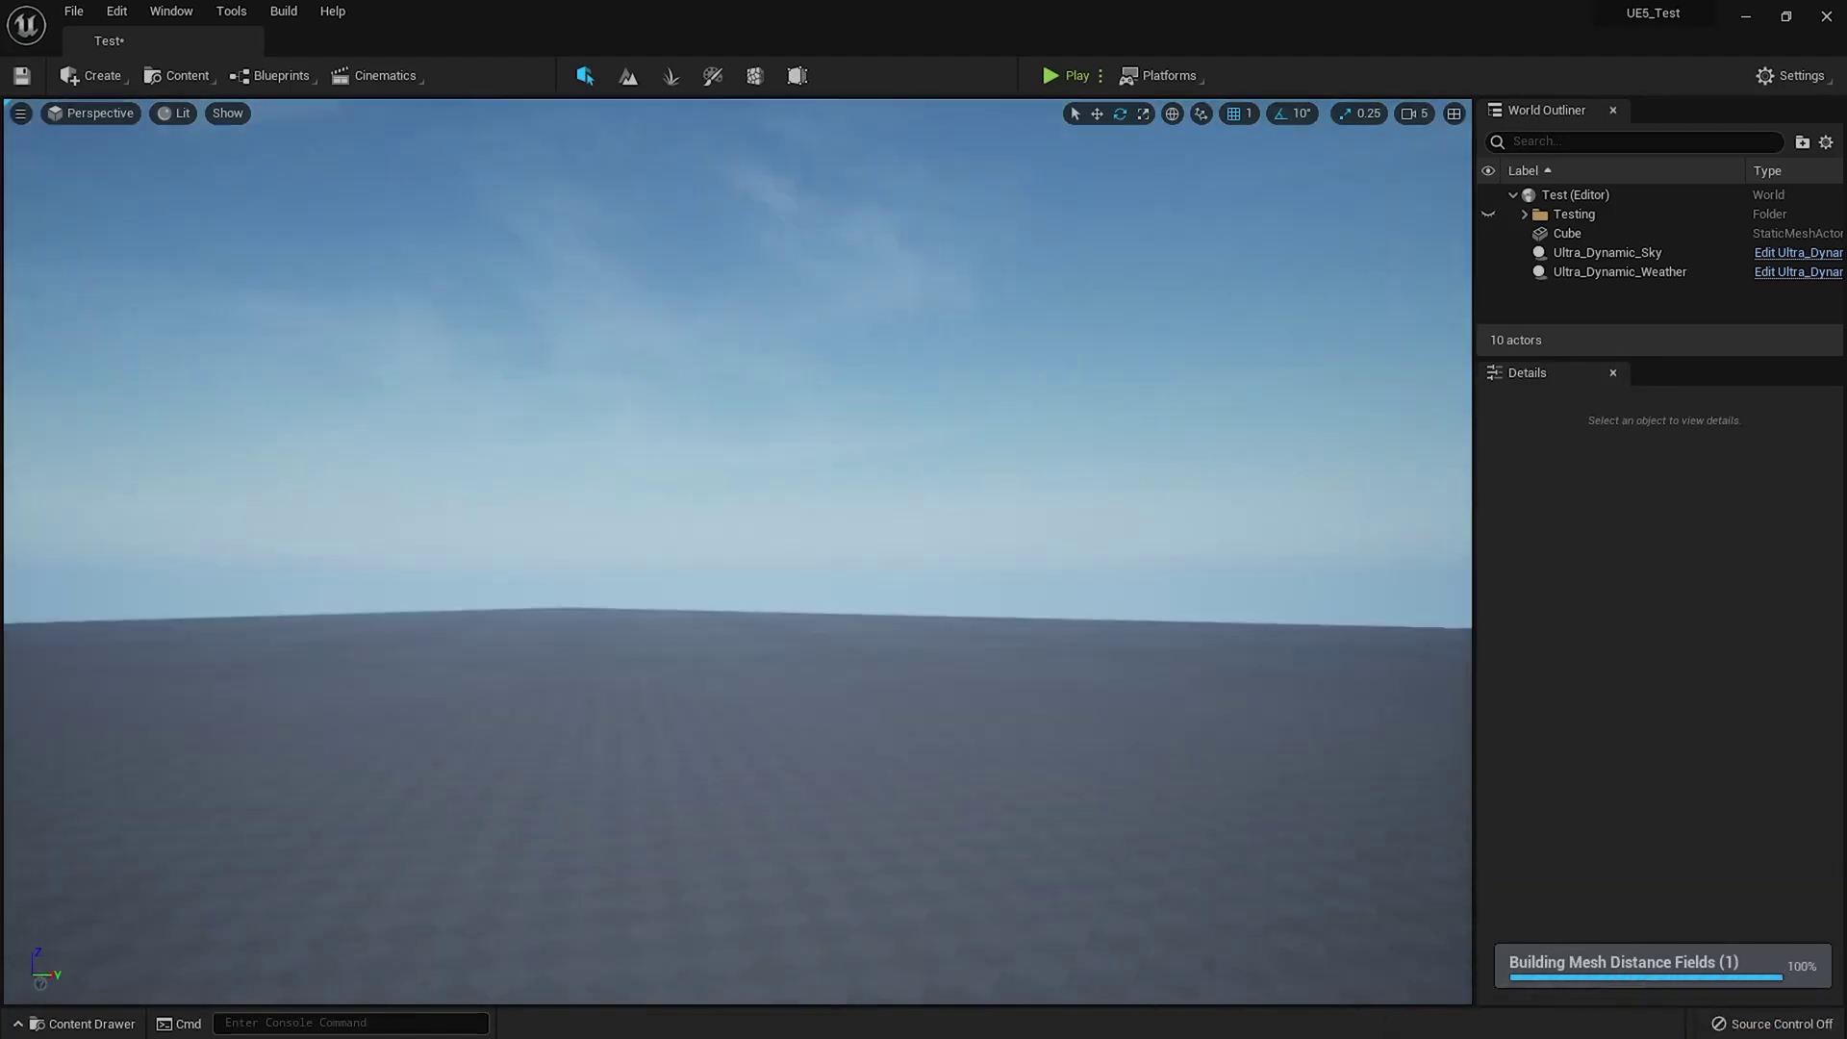
Save the imported lounge chair meshes and materials together with the Test level
{"action": "right_click_drag", "start_coordinate": [828, 721], "coordinate": [866, 857]}
{"action": "key", "text": "ctrl+space"}
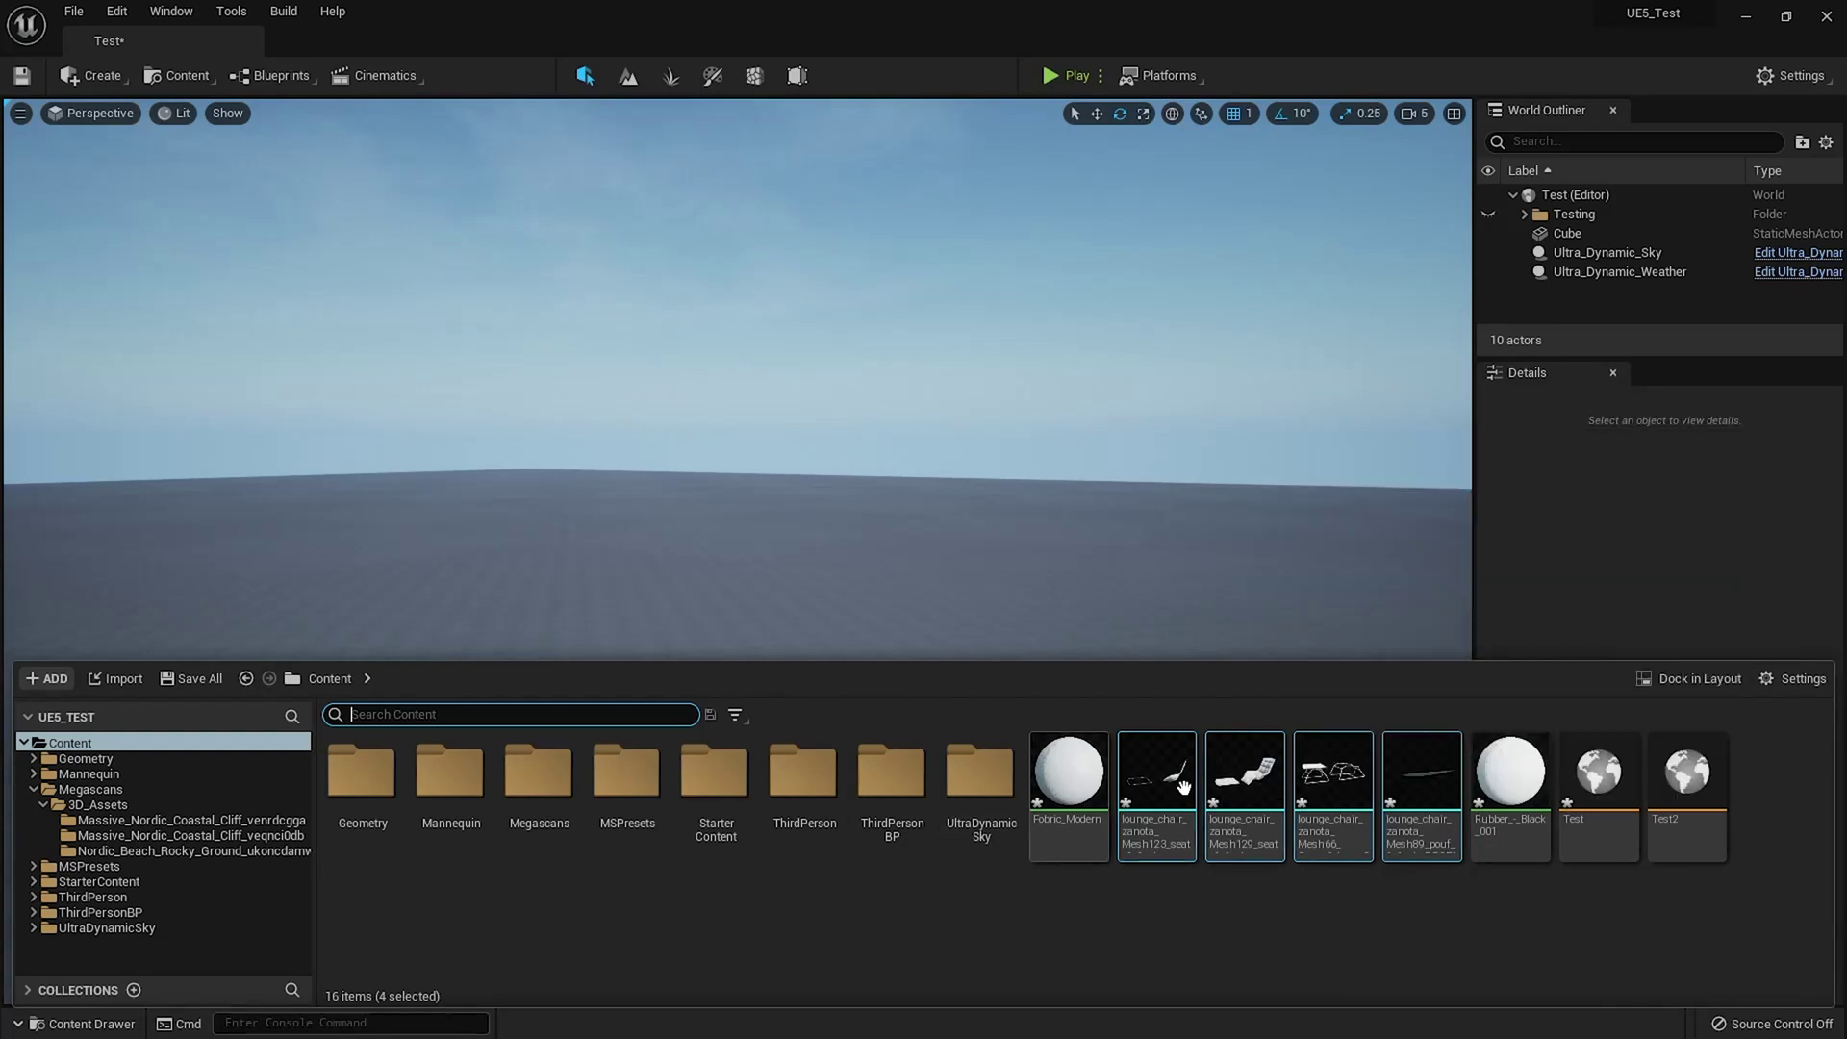
{"action": "left_click", "coordinate": [1050, 783]}
{"action": "left_click", "coordinate": [1587, 795], "text": "shift"}
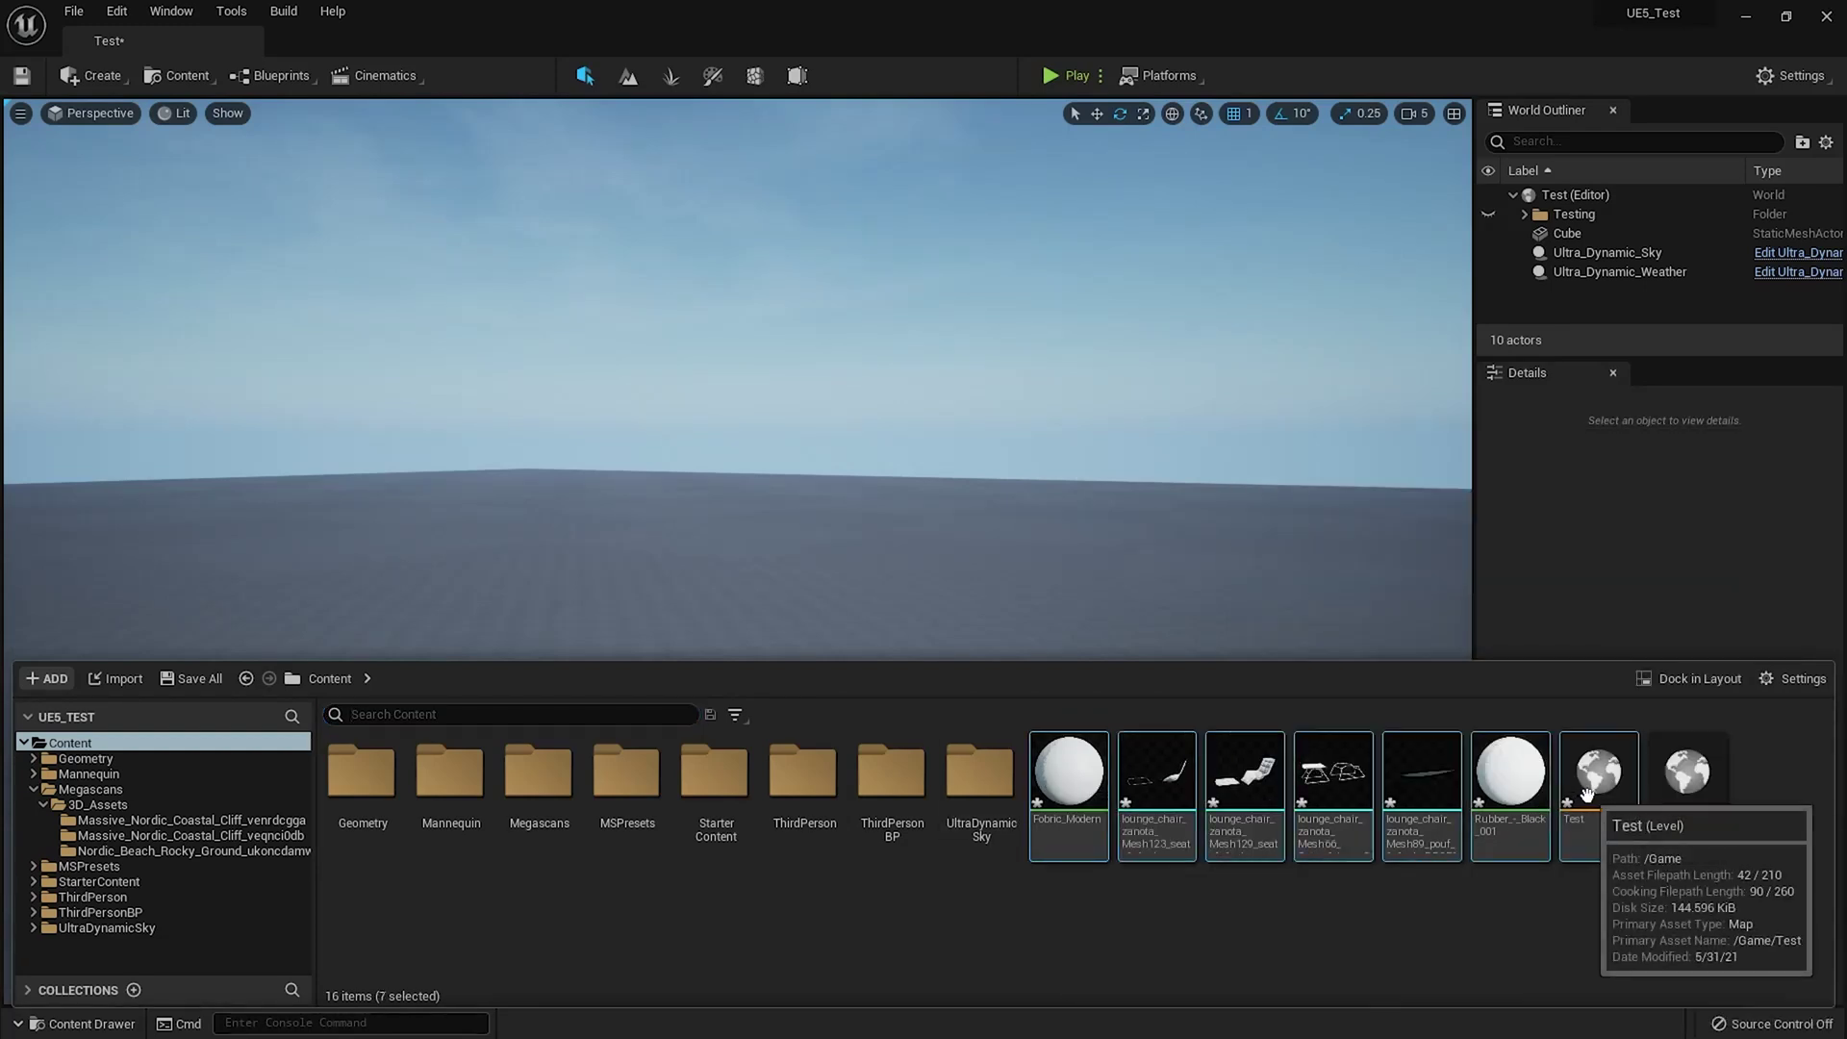
{"action": "right_click", "coordinate": [1481, 770]}
{"action": "left_click", "coordinate": [1539, 453]}
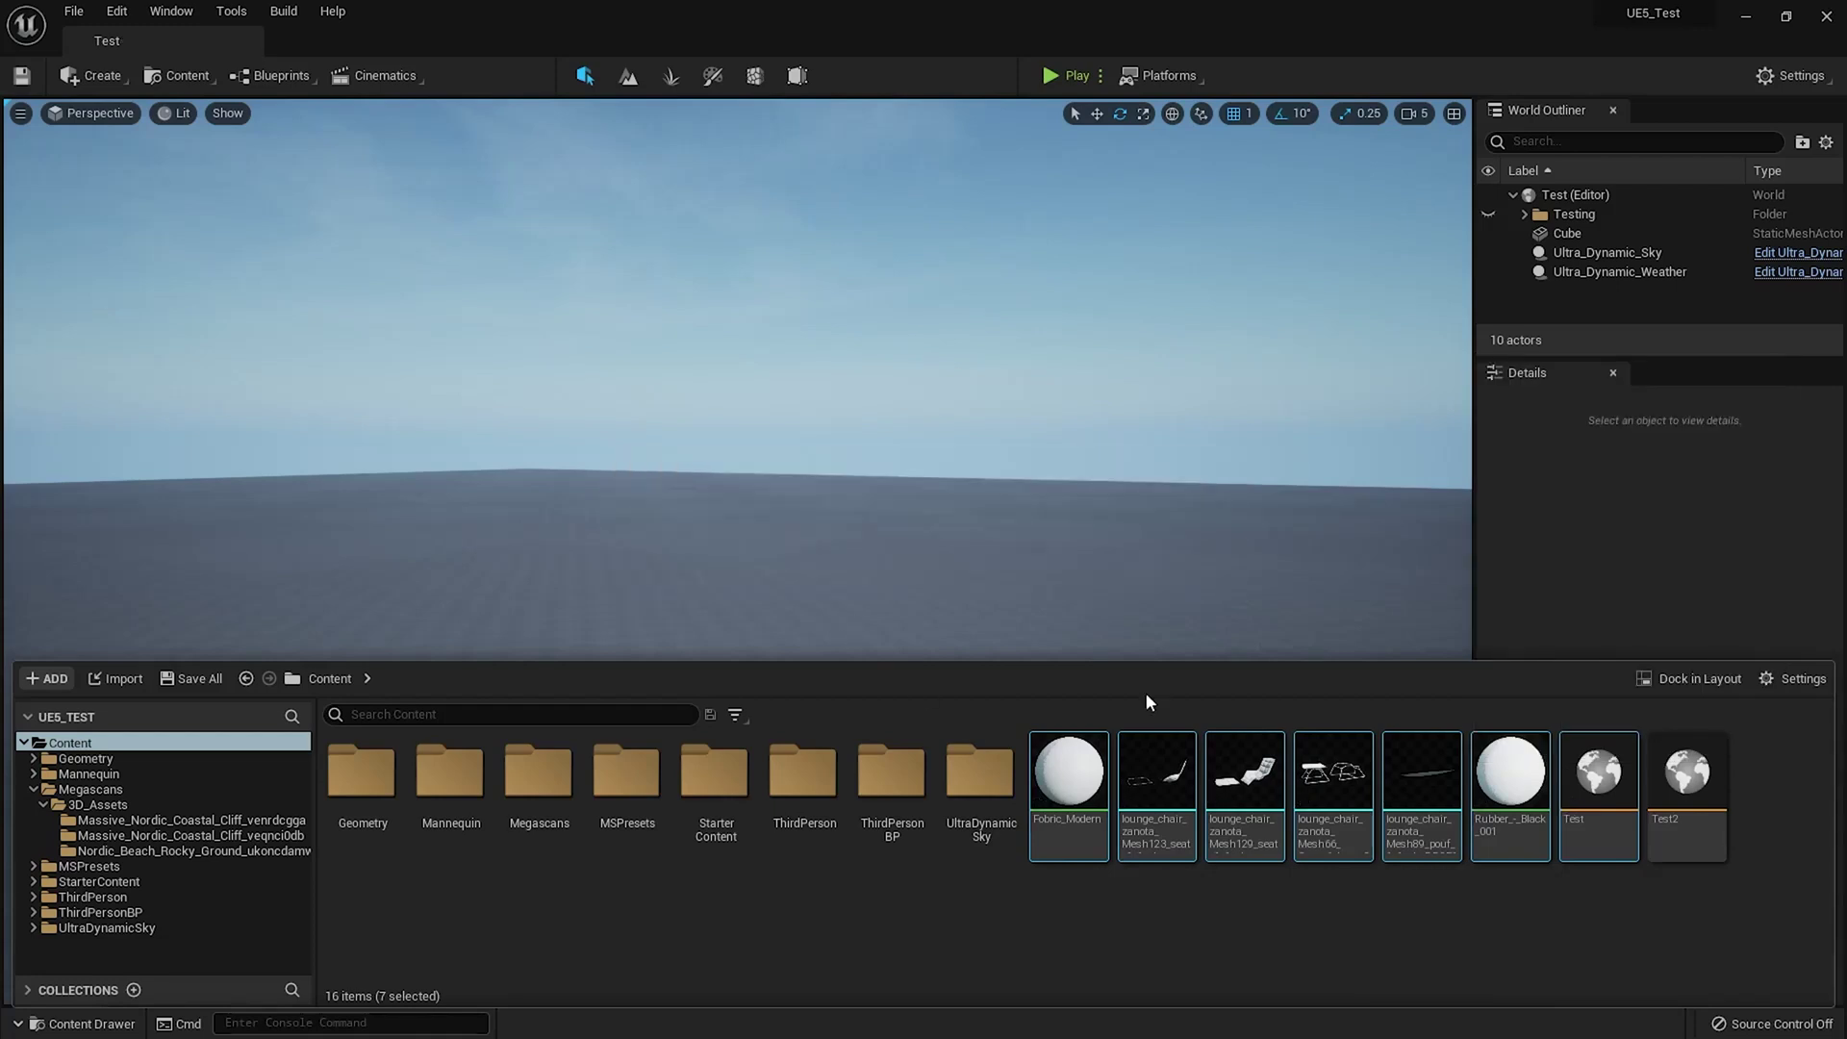
Lower the viewport camera speed to 4 and place the lounge chair's Mesh129 seat mesh on the floor of the level
{"action": "left_click", "coordinate": [1242, 790]}
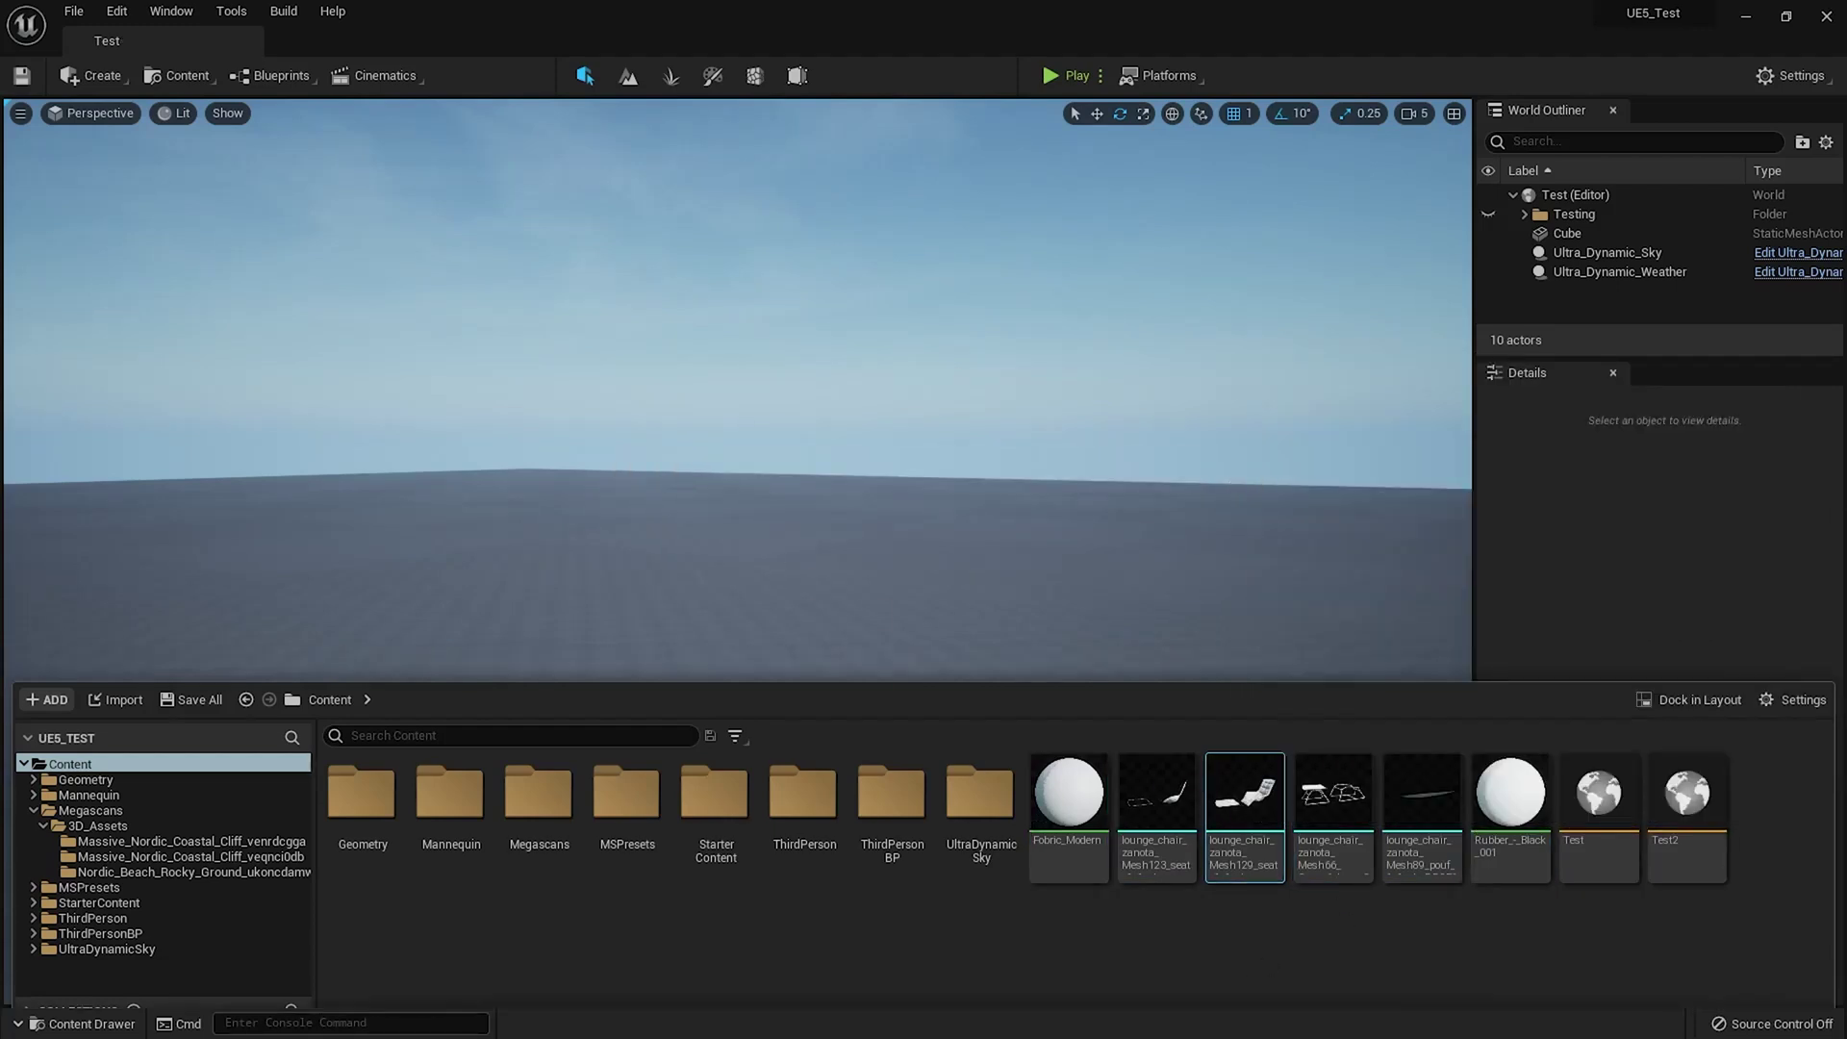
{"action": "right_click_drag", "start_coordinate": [737, 433], "coordinate": [736, 288]}
{"action": "right_click_drag", "start_coordinate": [731, 366], "coordinate": [731, 452]}
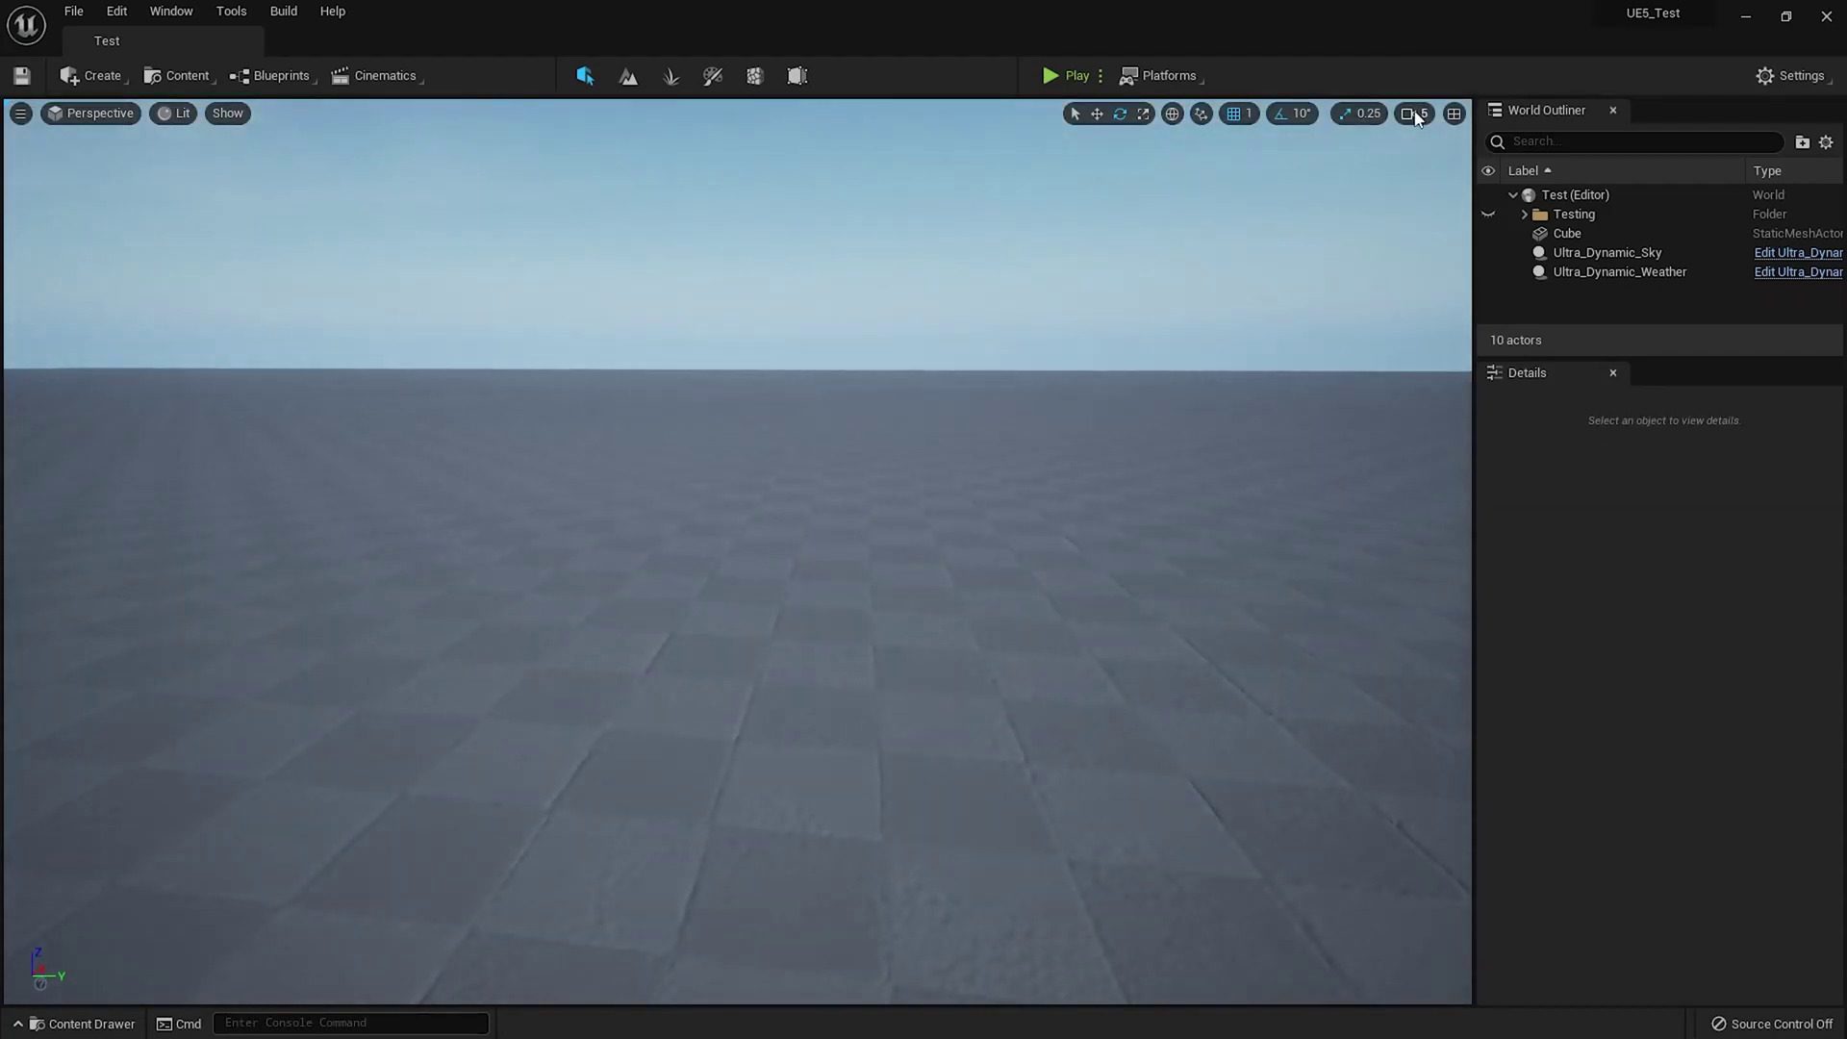
{"action": "left_click", "coordinate": [1412, 115]}
{"action": "left_click_drag", "start_coordinate": [1479, 154], "coordinate": [1471, 158]}
{"action": "right_click_drag", "start_coordinate": [977, 419], "coordinate": [976, 311]}
{"action": "key", "text": "ctrl+space"}
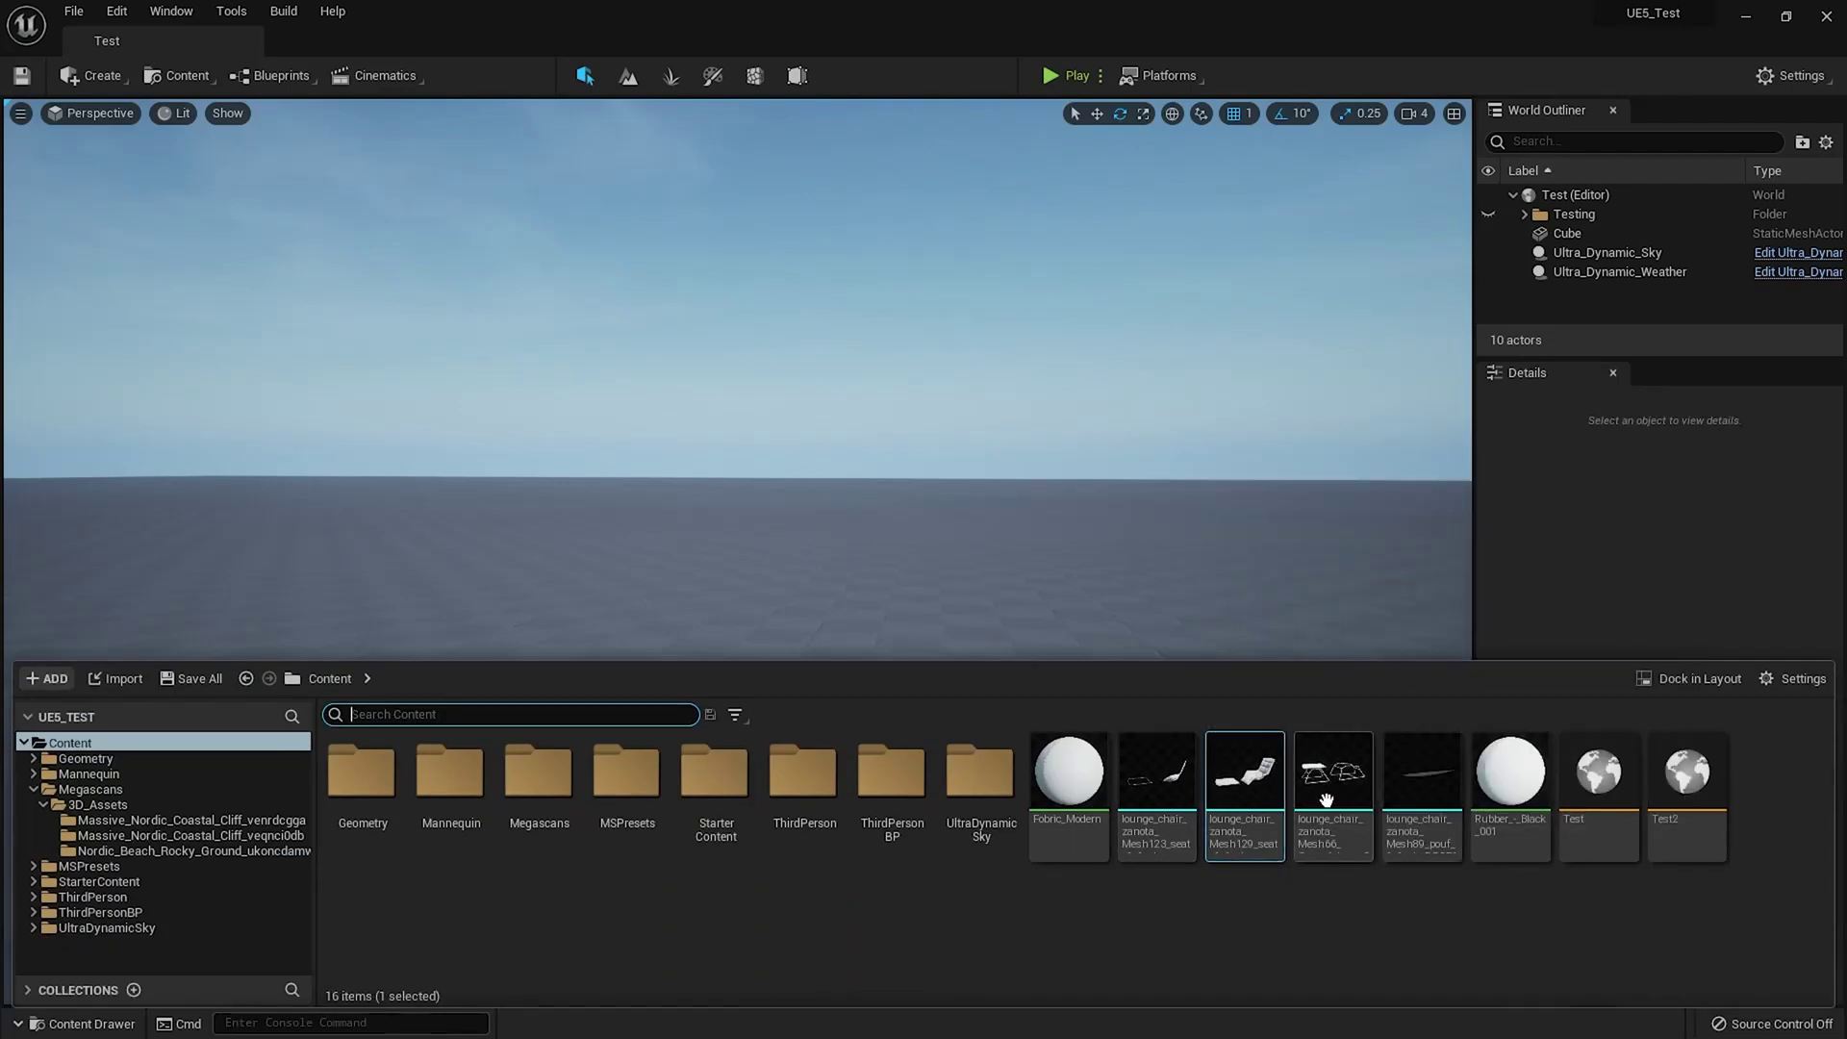
{"action": "left_click_drag", "start_coordinate": [1260, 788], "coordinate": [1015, 644]}
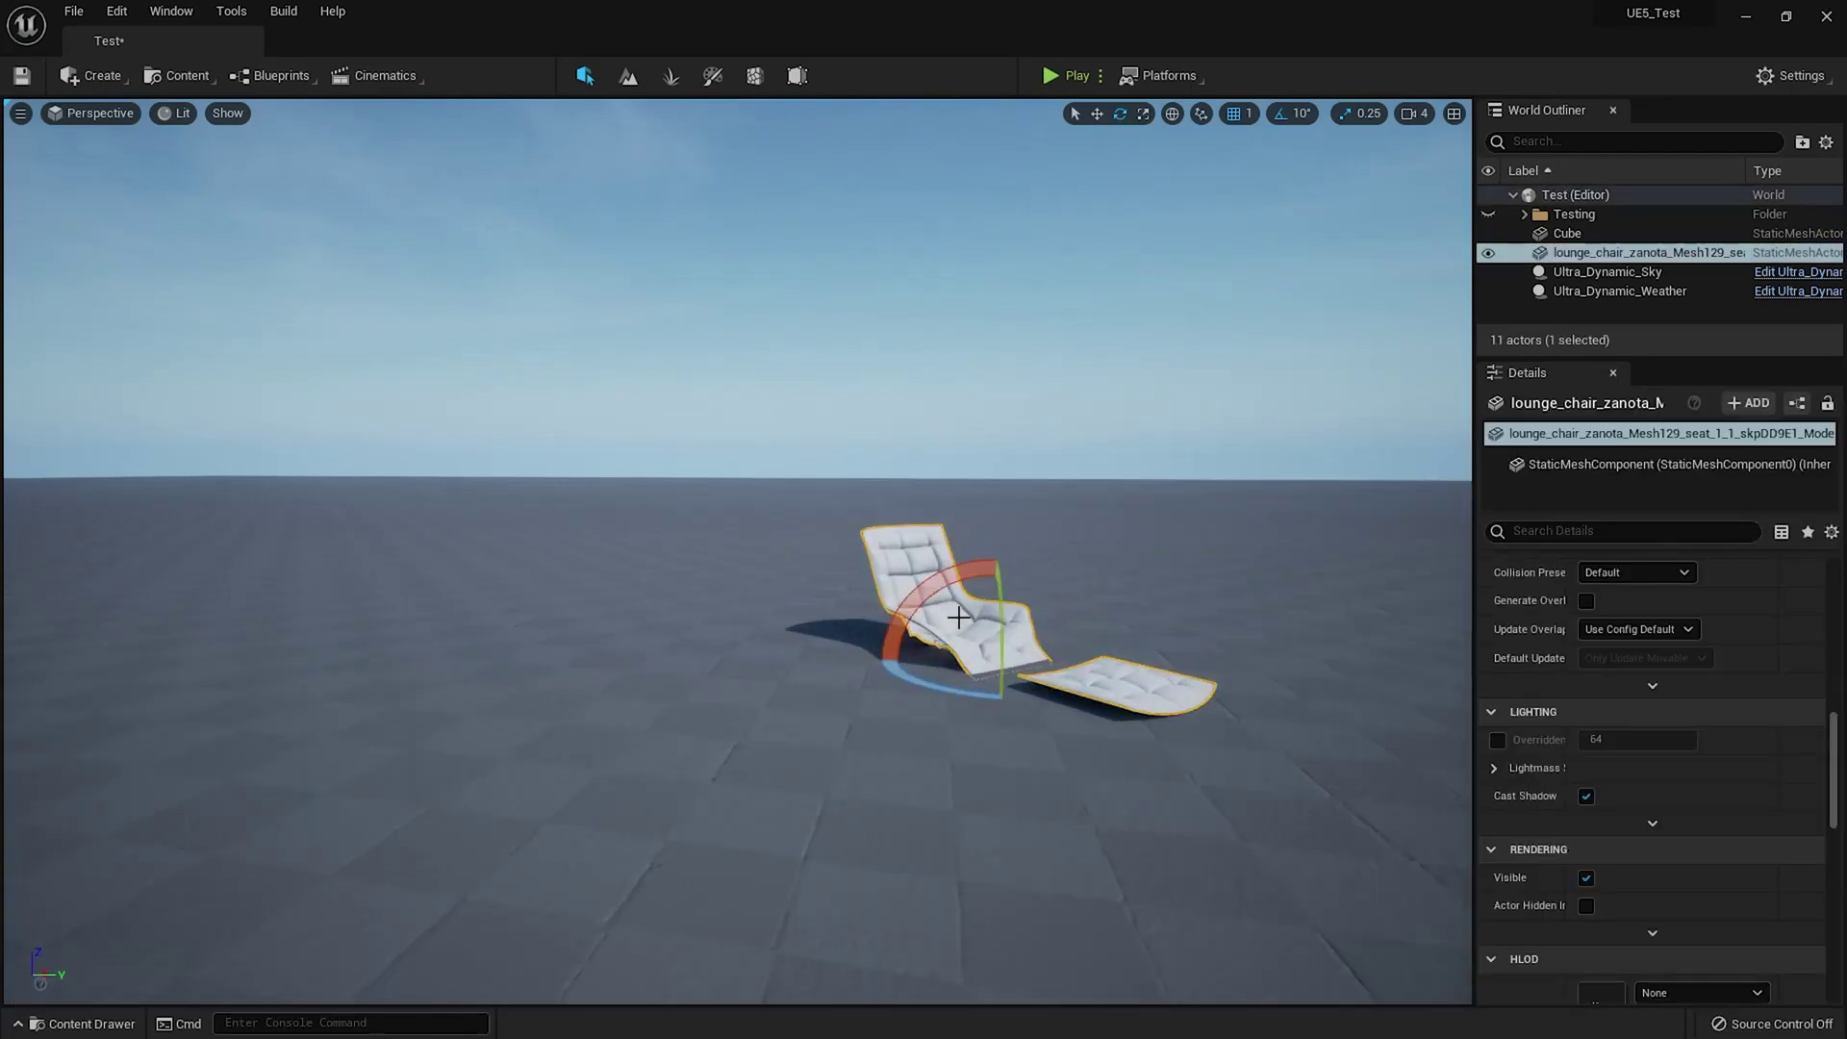
Check the seat in the Nanite Triangles visualization and in Wireframe, and return the viewport to Lit
{"action": "left_click", "coordinate": [176, 112]}
{"action": "mouse_move", "coordinate": [266, 396]}
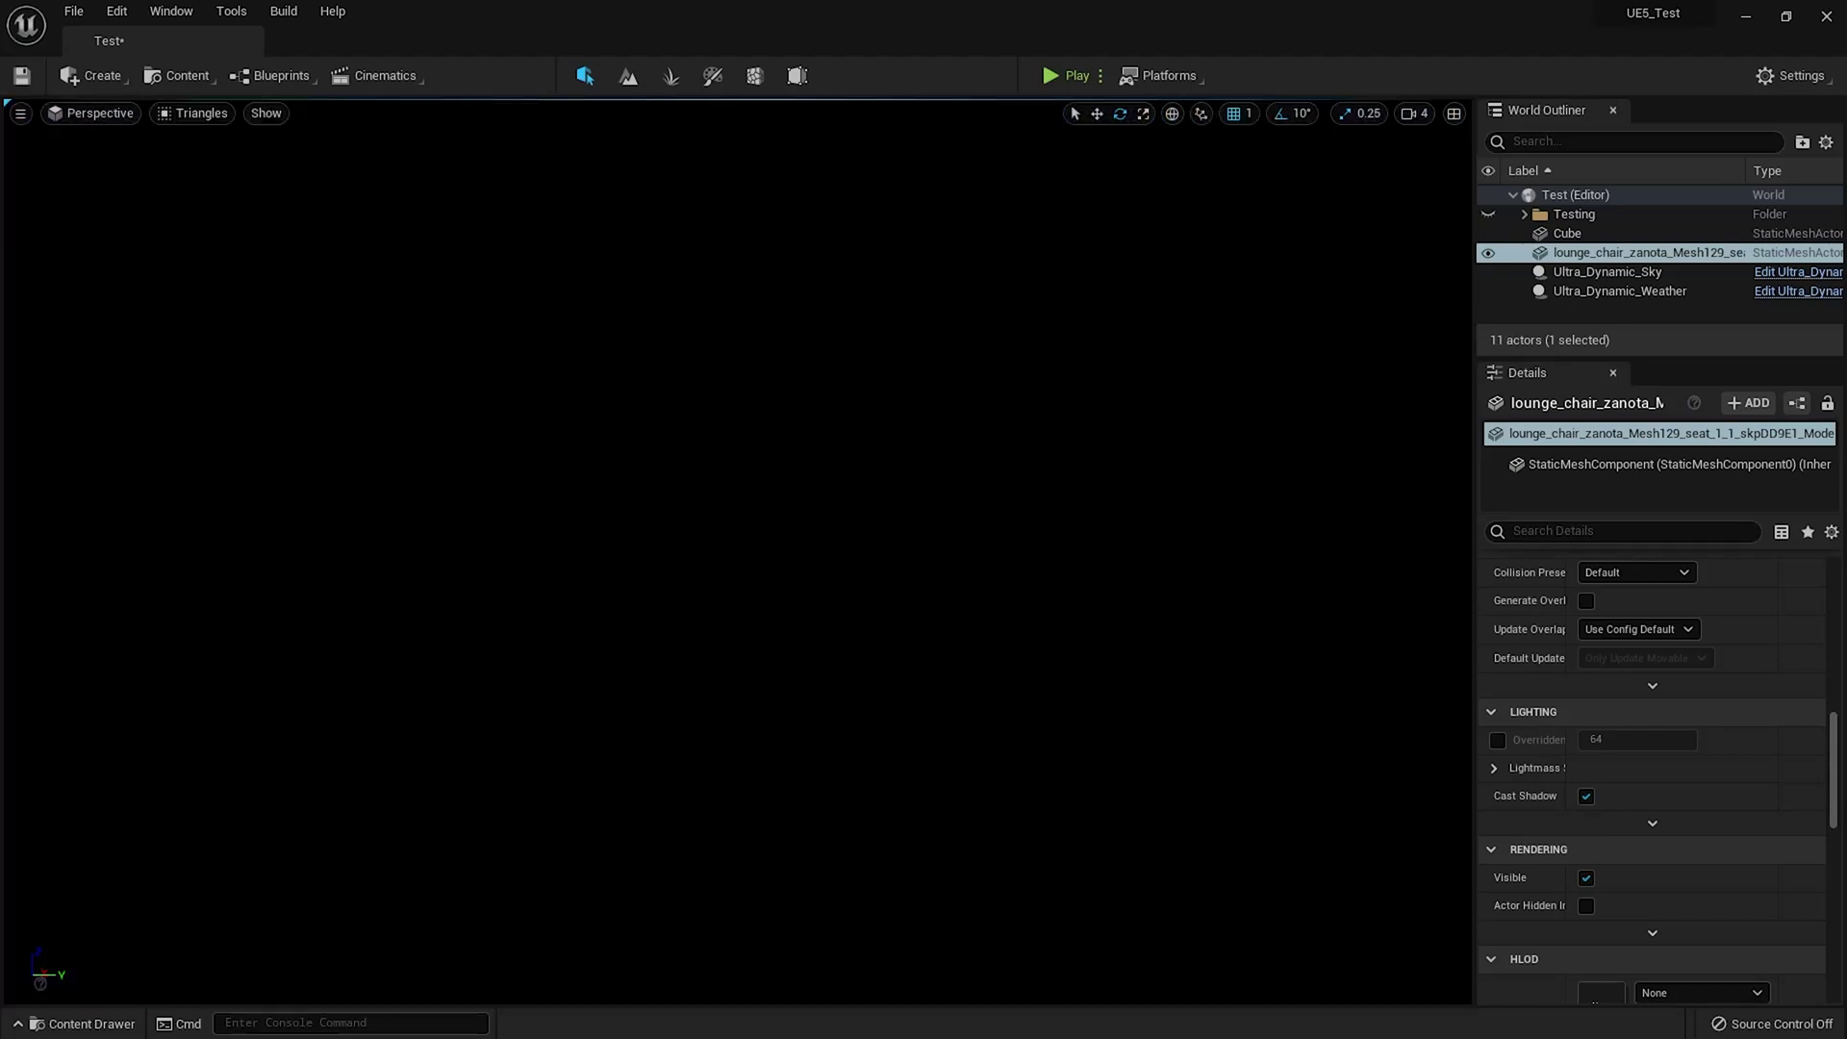
{"action": "left_click", "coordinate": [444, 479]}
{"action": "left_click", "coordinate": [179, 123]}
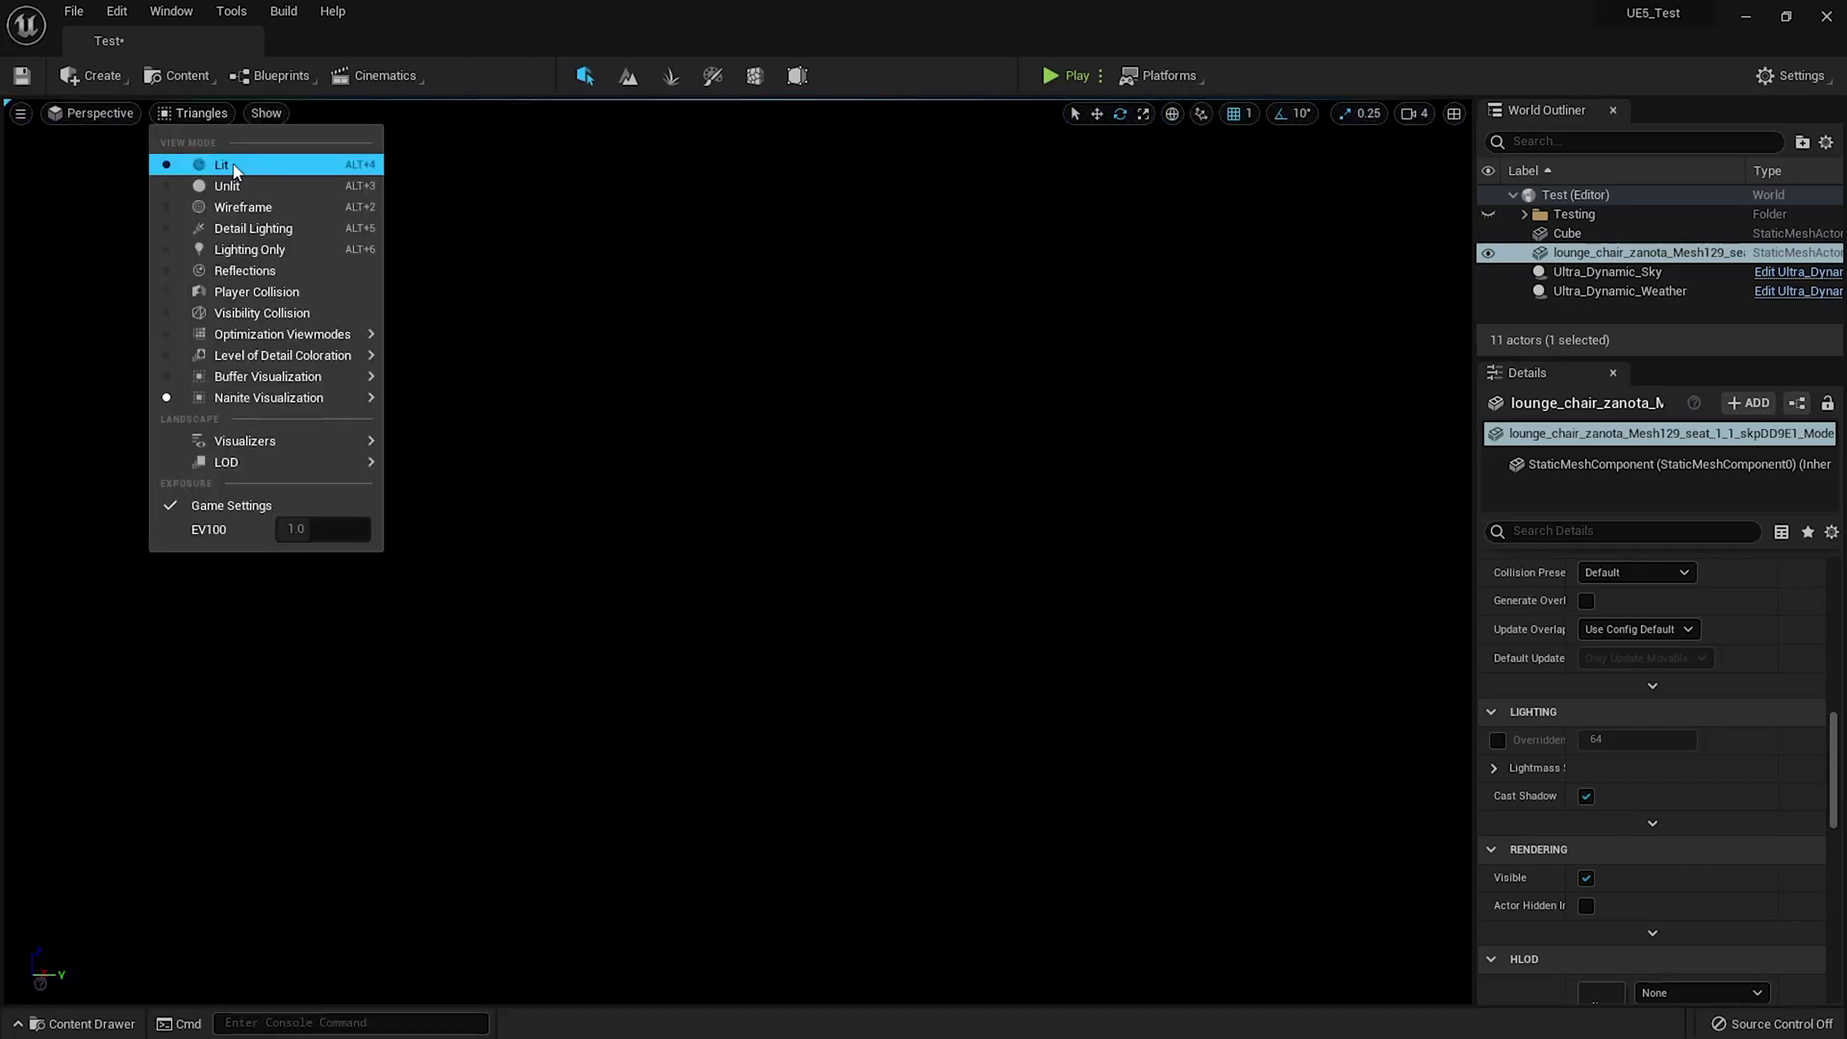
{"action": "left_click", "coordinate": [248, 202]}
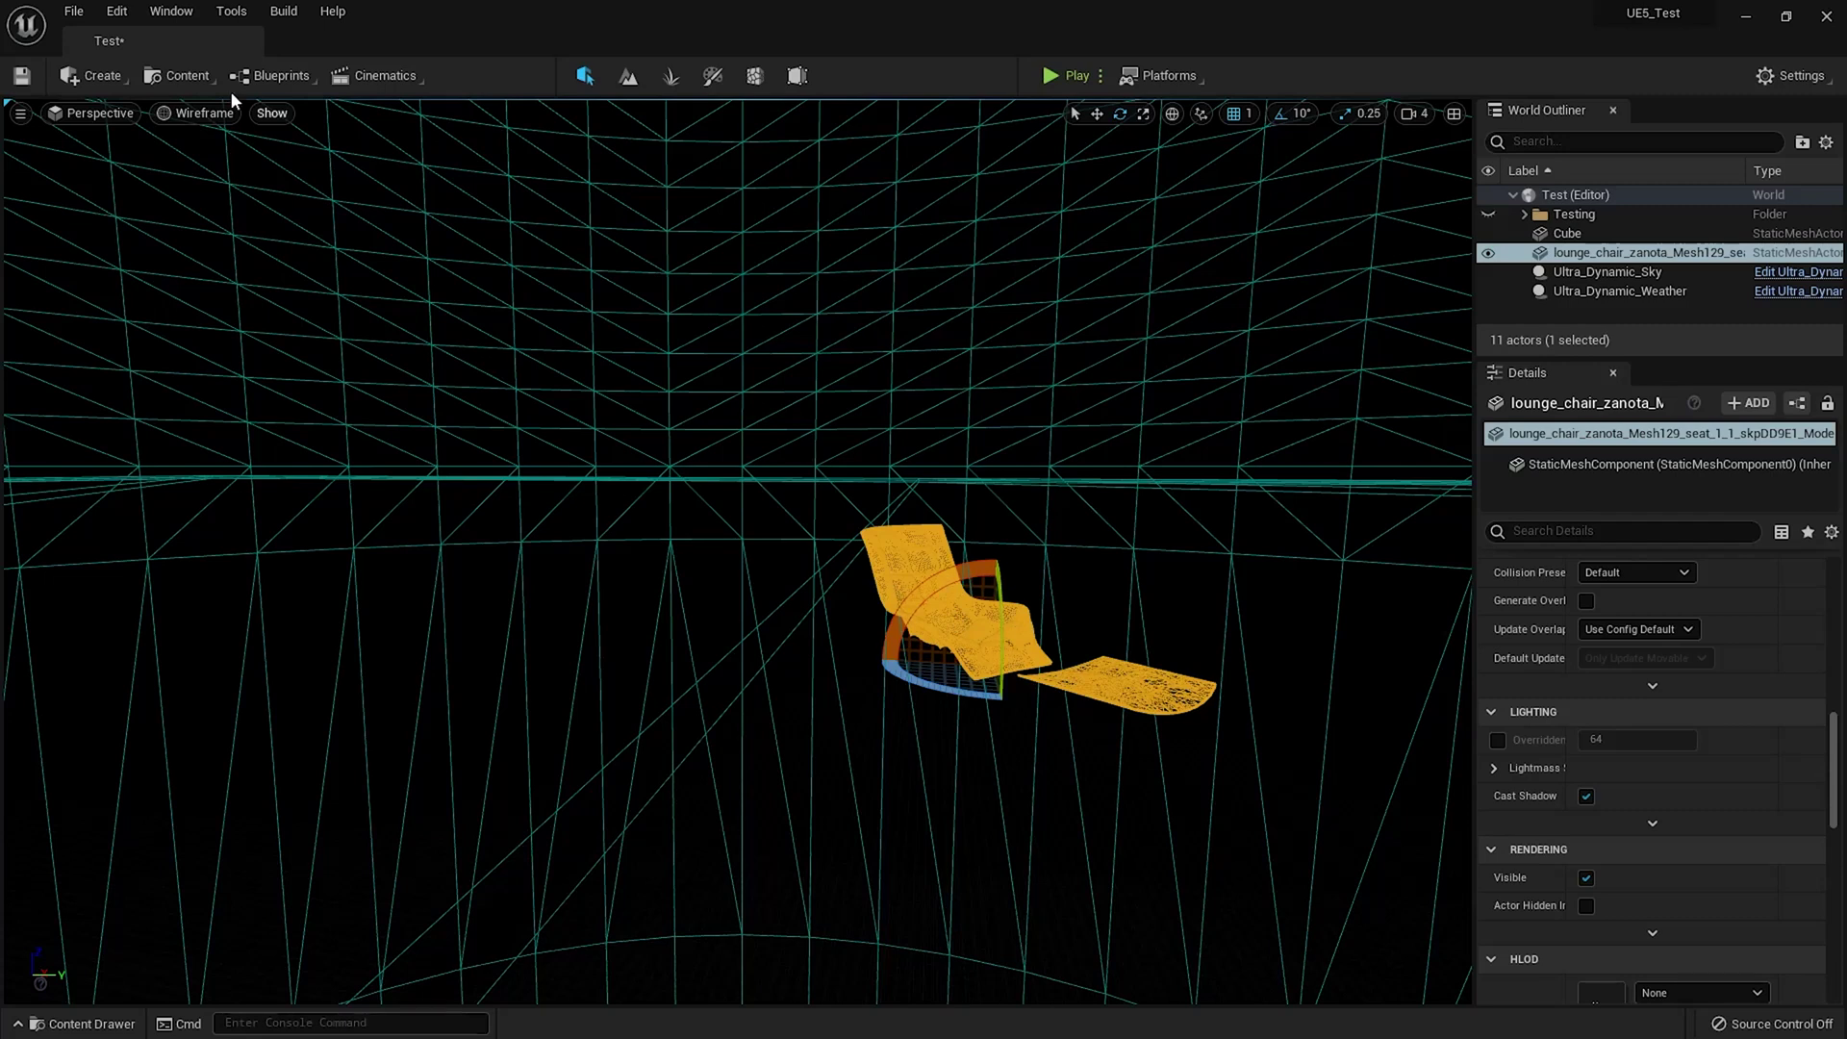
{"action": "left_click", "coordinate": [202, 113]}
{"action": "left_click", "coordinate": [207, 165]}
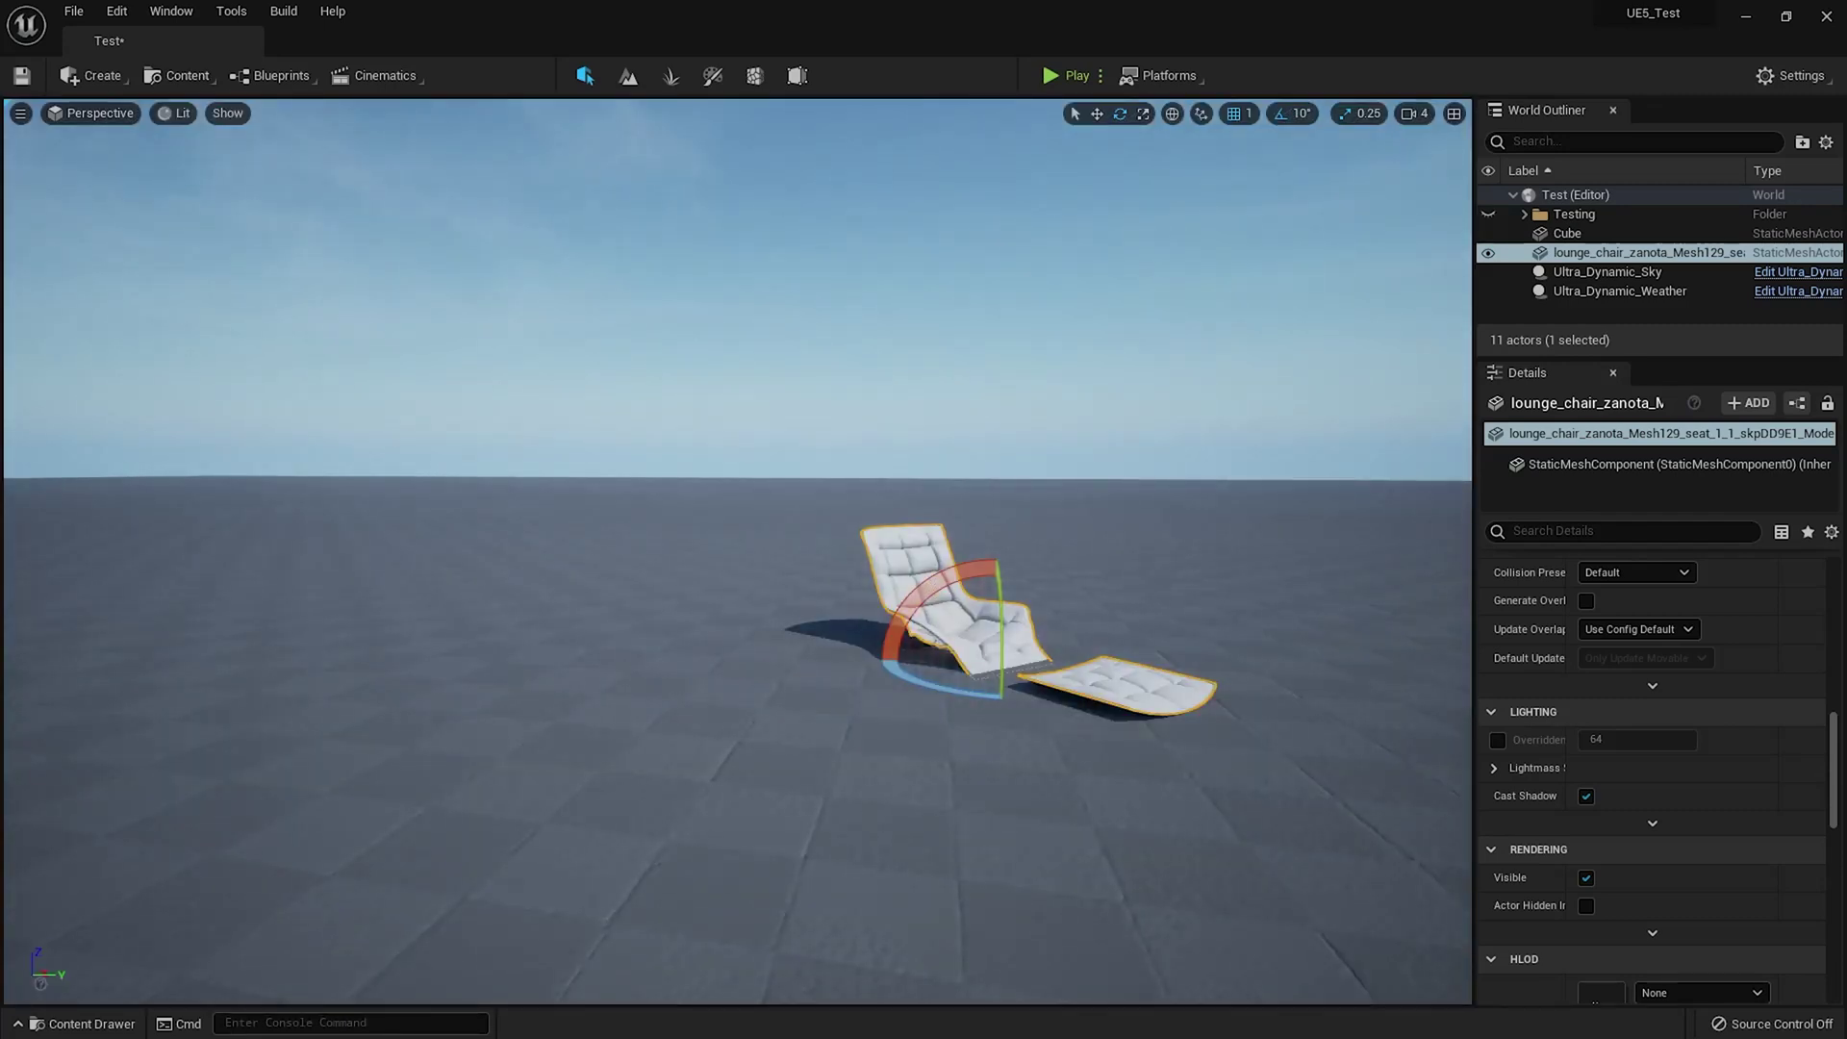
Open the lounge chair's Mesh129 seat asset for editing and filter its details for "nan"
{"action": "right_click_drag", "start_coordinate": [1001, 625], "coordinate": [1154, 659]}
{"action": "key", "text": "Escape"}
{"action": "key", "text": "ctrl+space"}
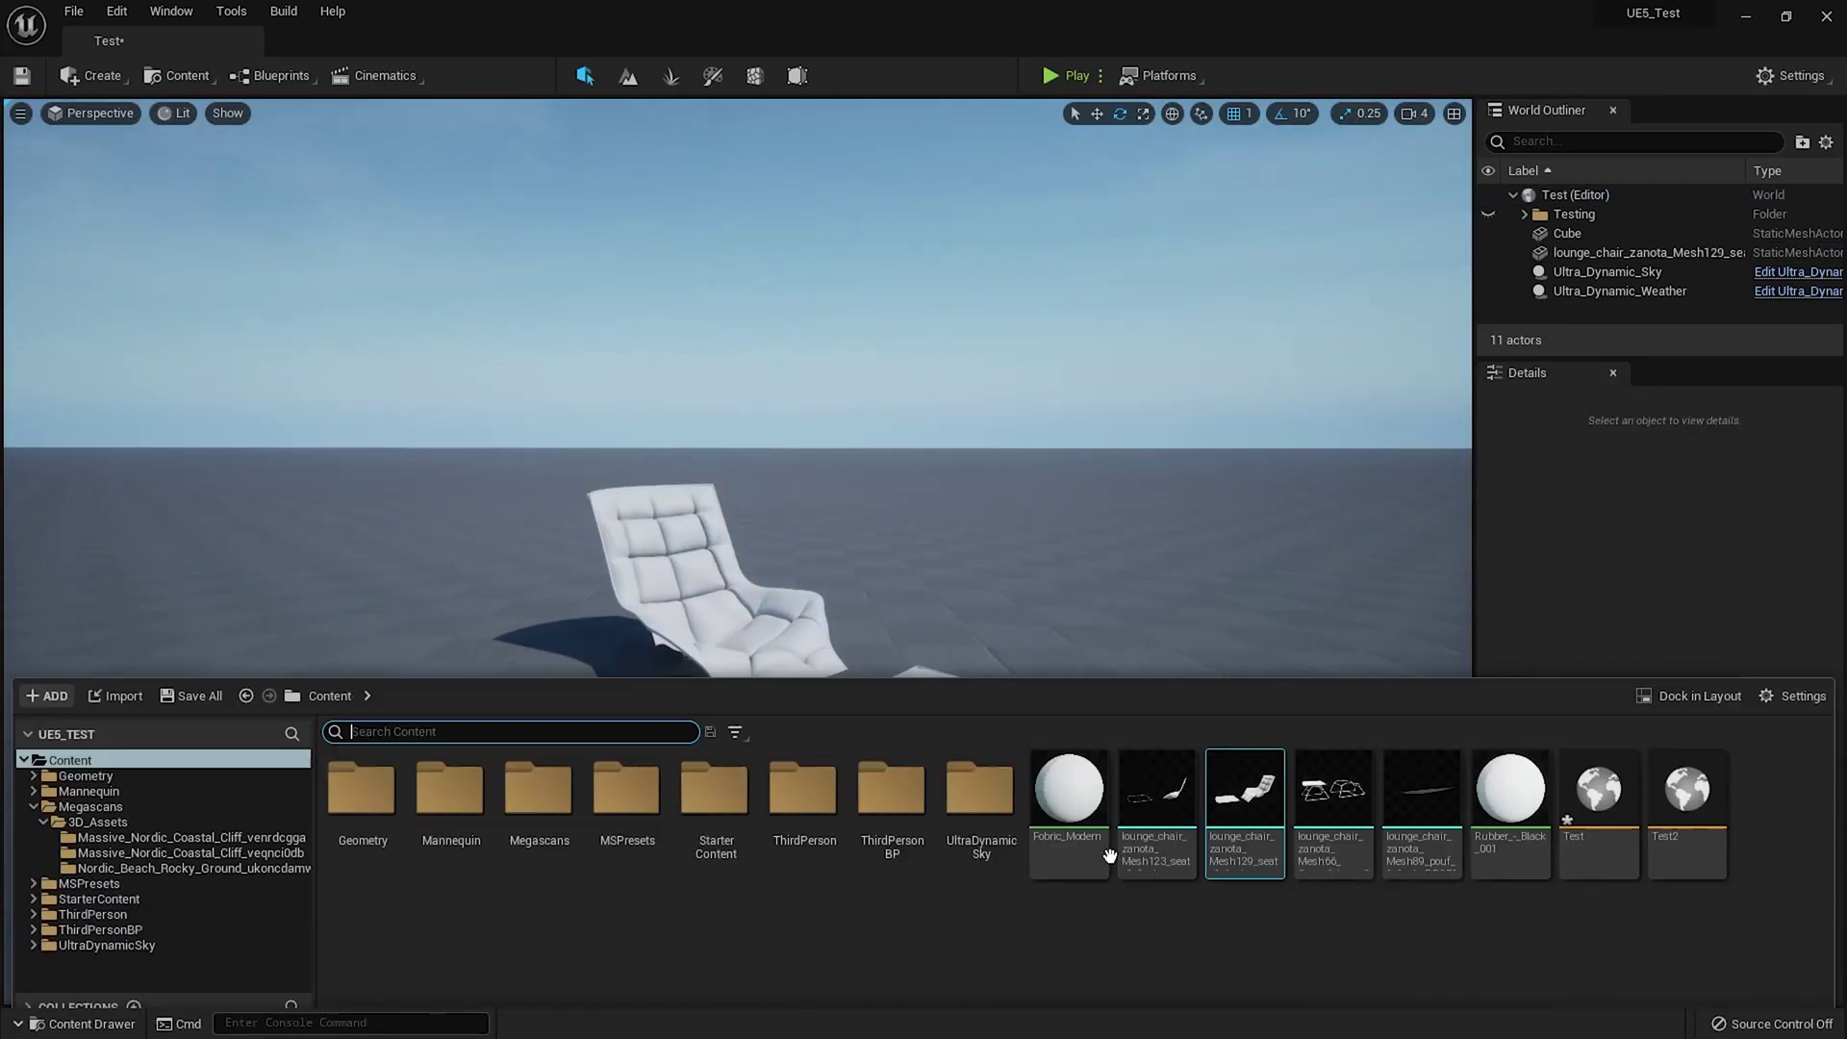
{"action": "double_click", "coordinate": [1245, 774]}
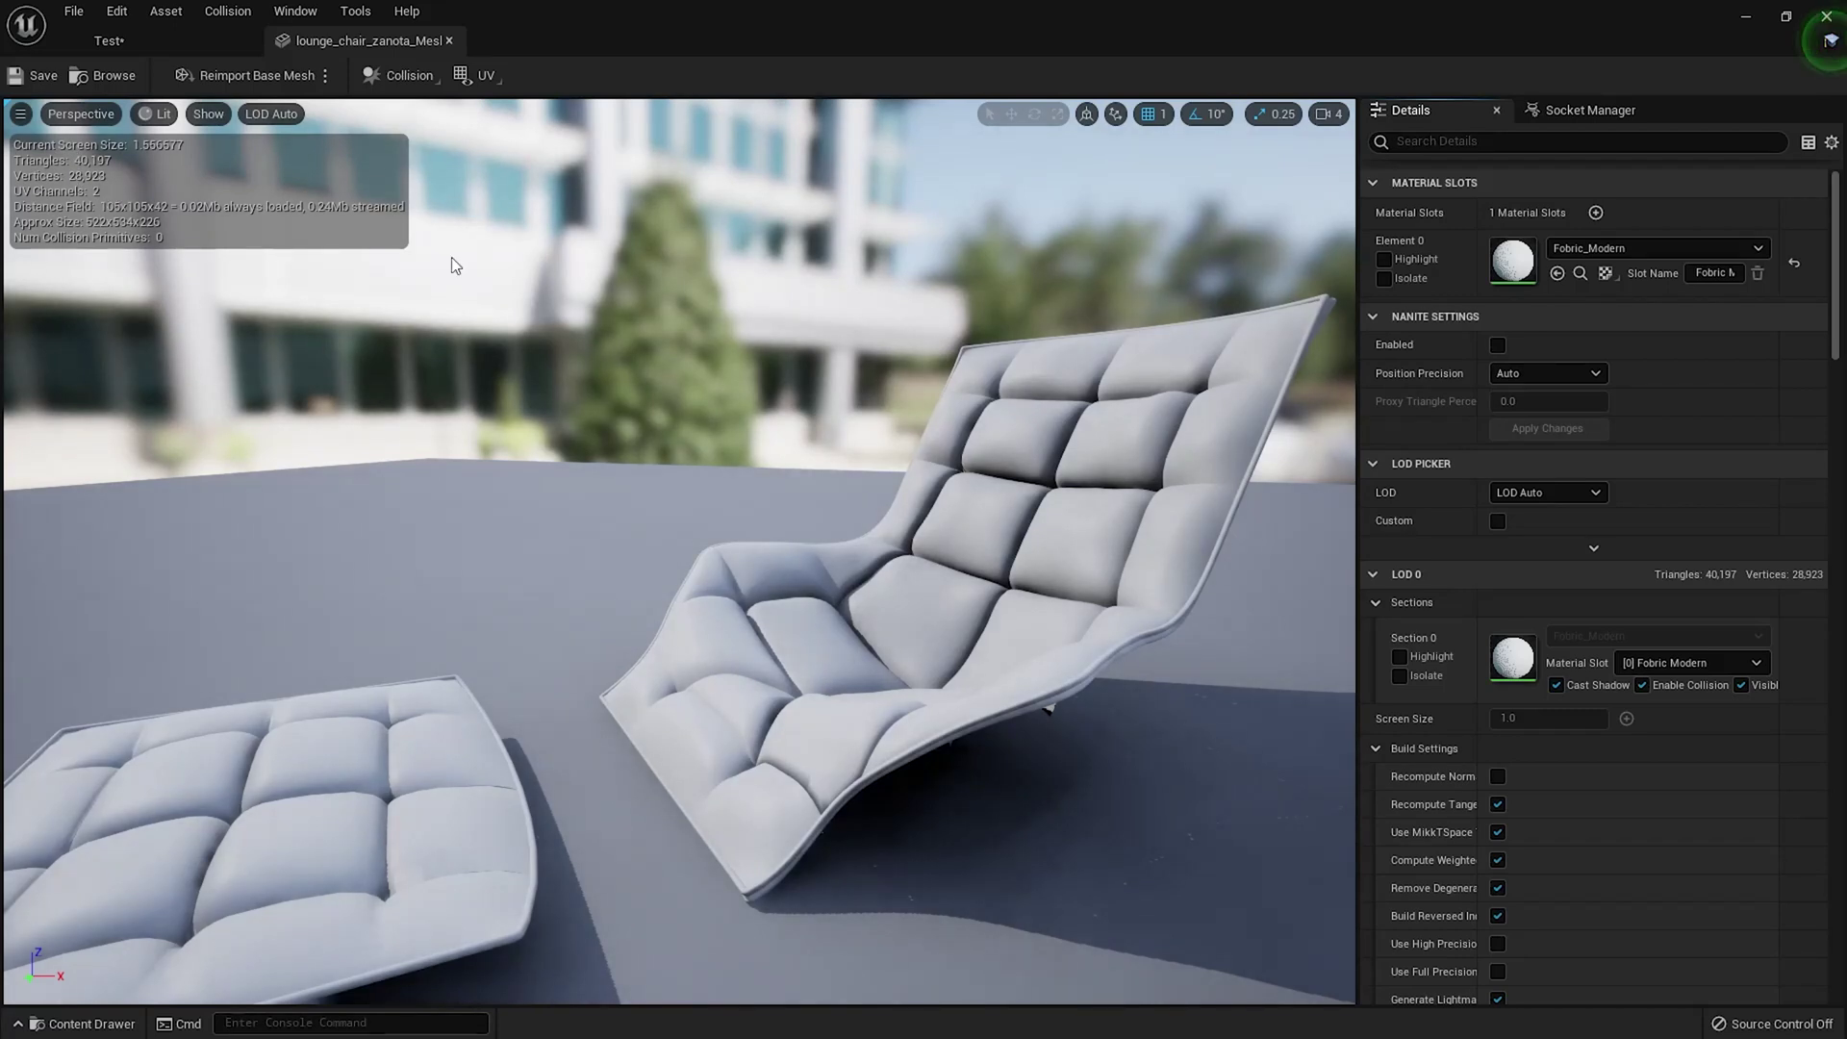
{"action": "left_click", "coordinate": [1447, 142]}
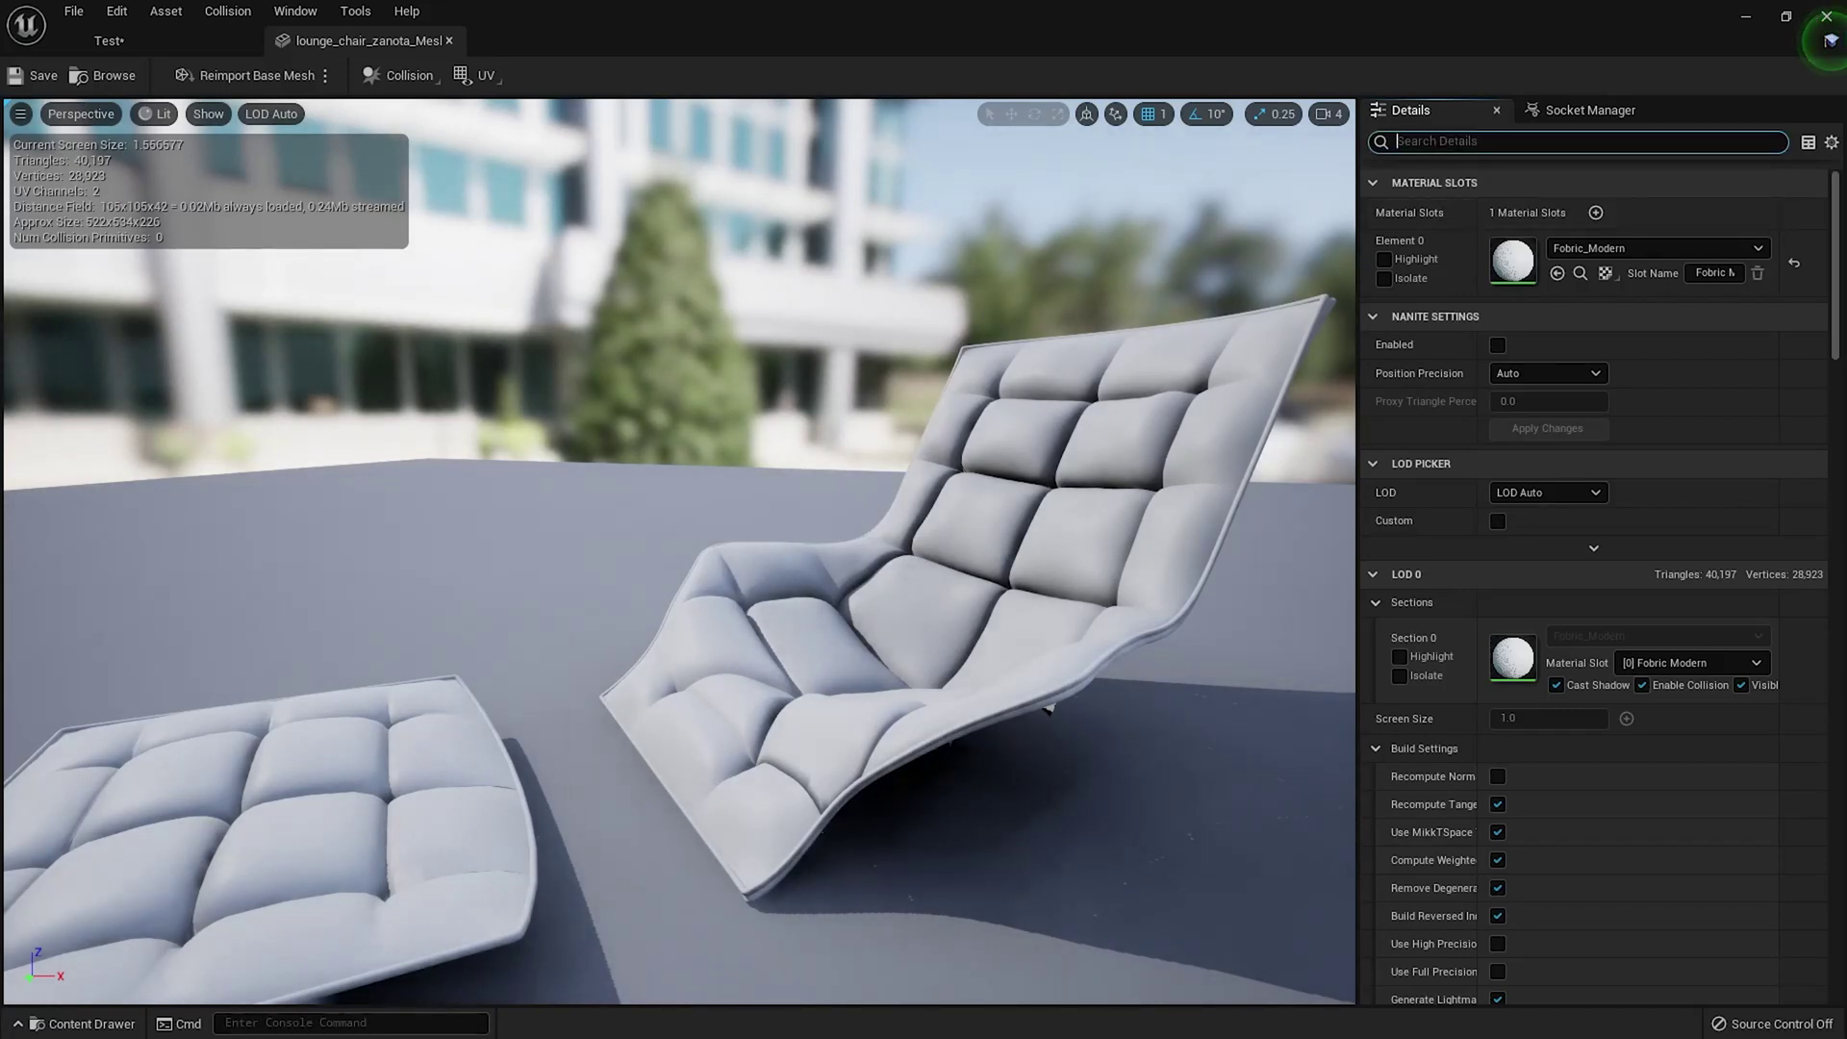
{"action": "type", "text": "nan"}
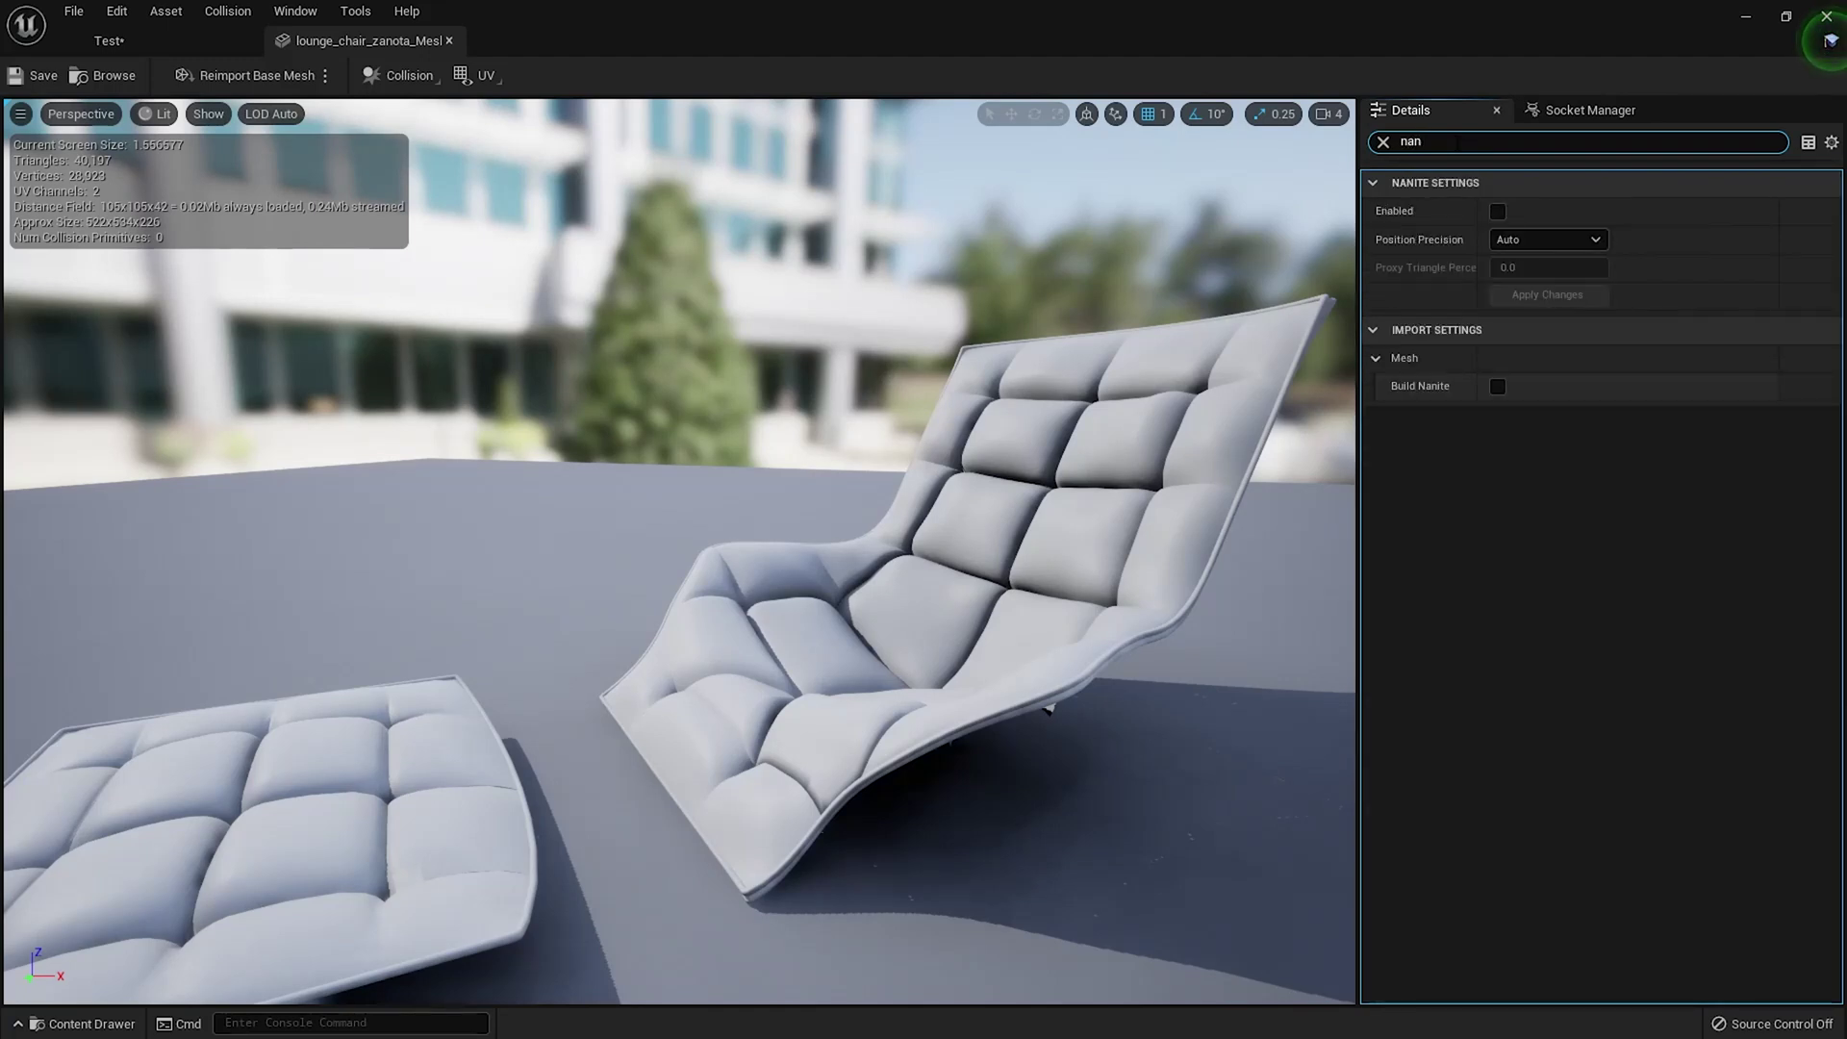
Turn on Build Nanite and enable Nanite for the seat mesh, apply the changes and save the asset
{"action": "left_click", "coordinate": [1498, 386]}
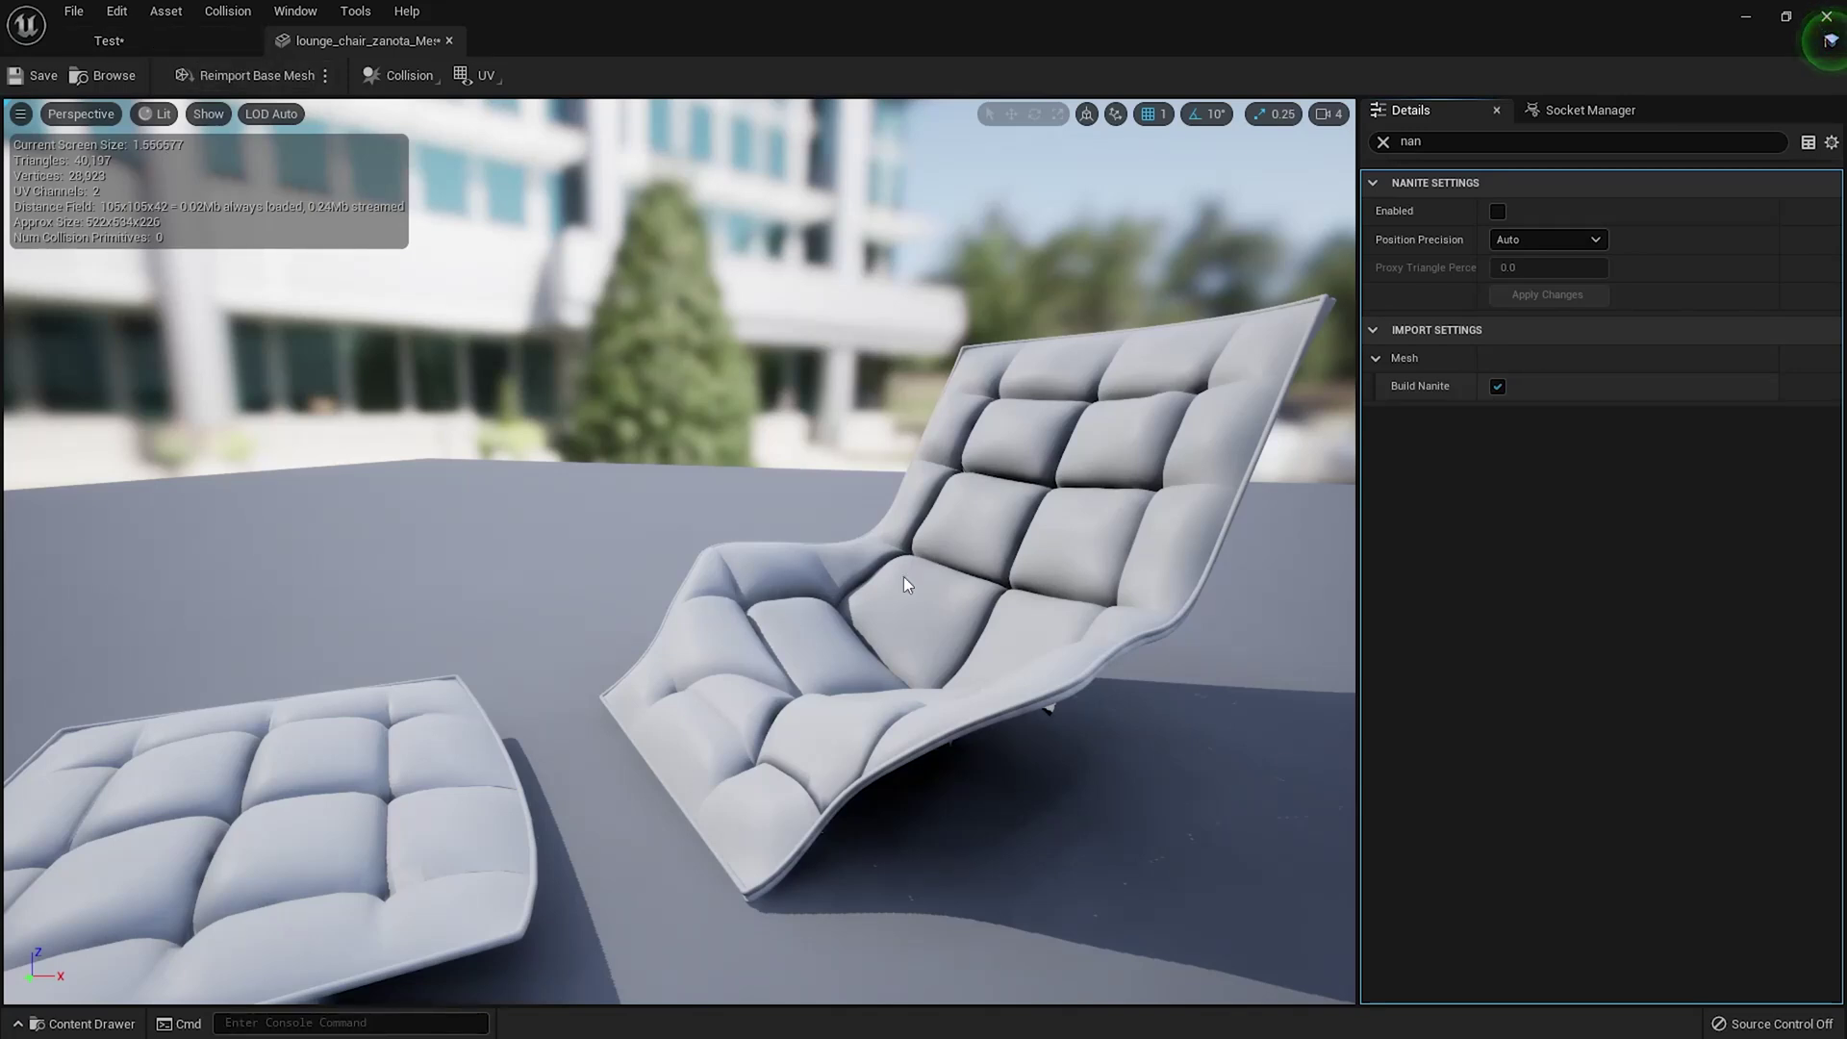
{"action": "left_click", "coordinate": [1496, 210]}
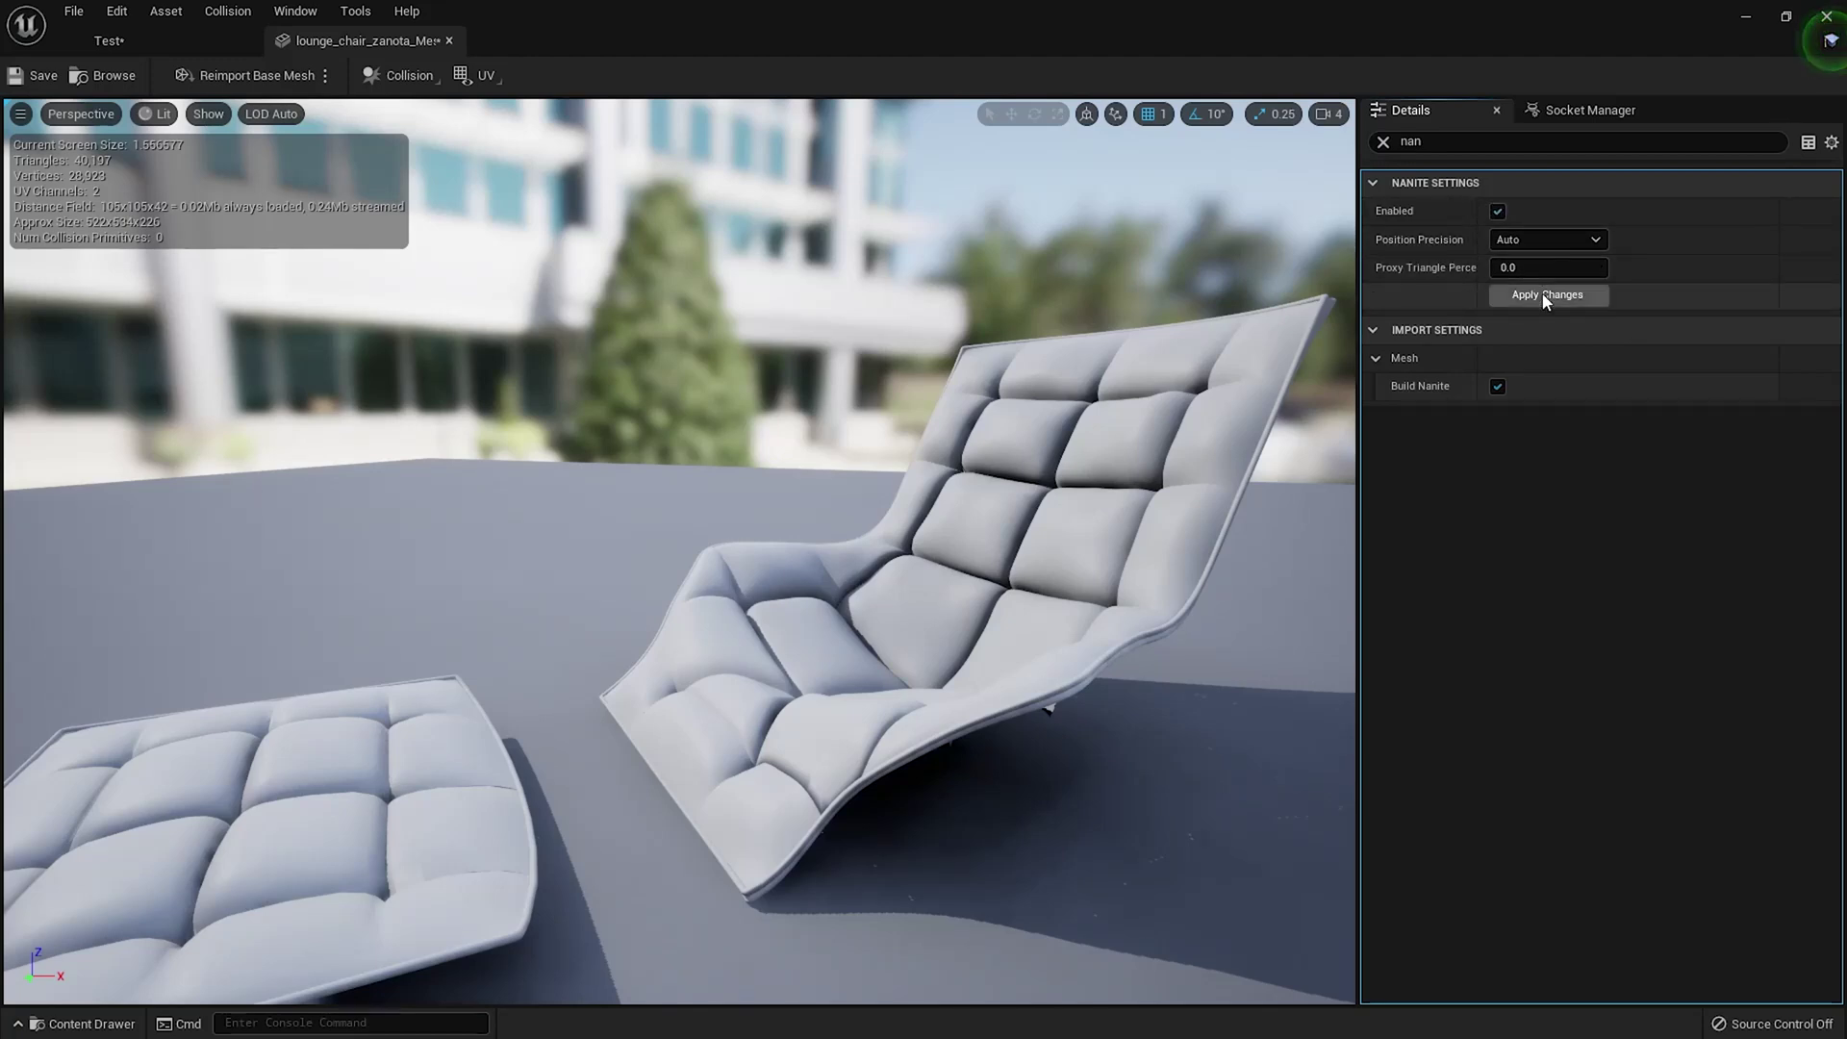
{"action": "left_click", "coordinate": [1543, 295]}
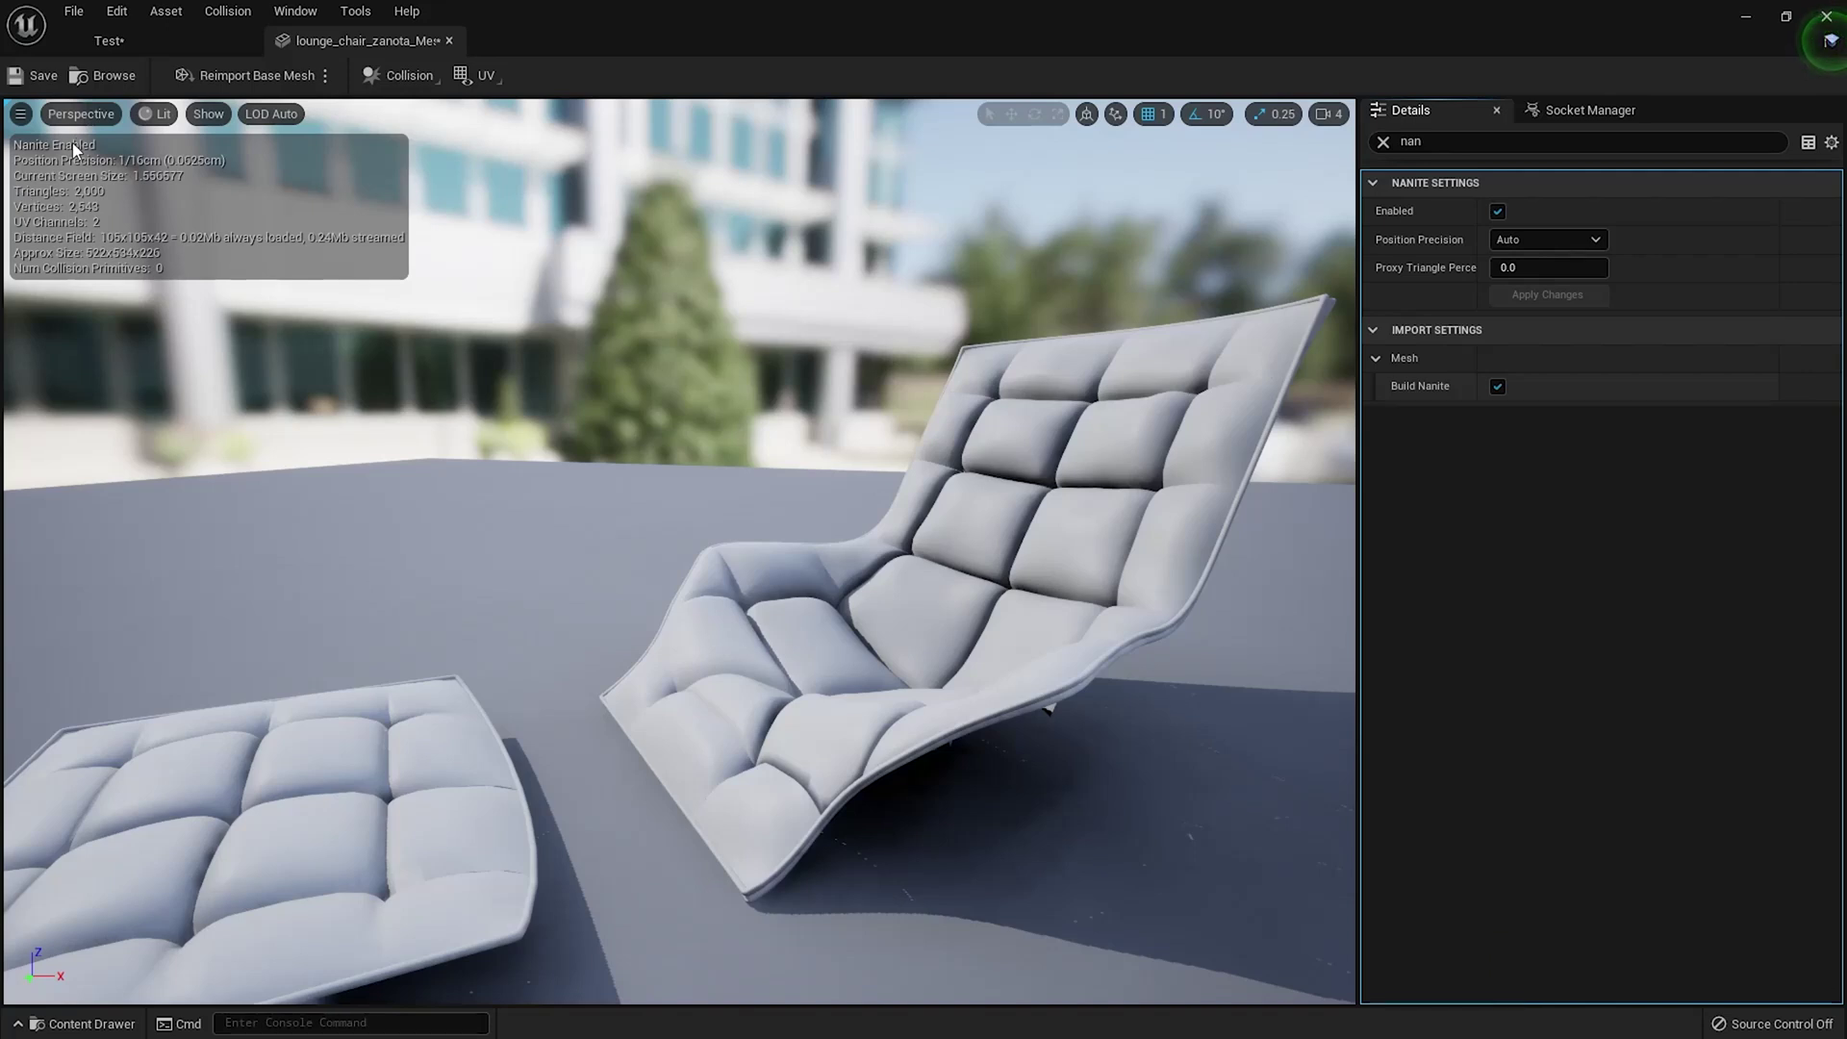
{"action": "left_click", "coordinate": [34, 75]}
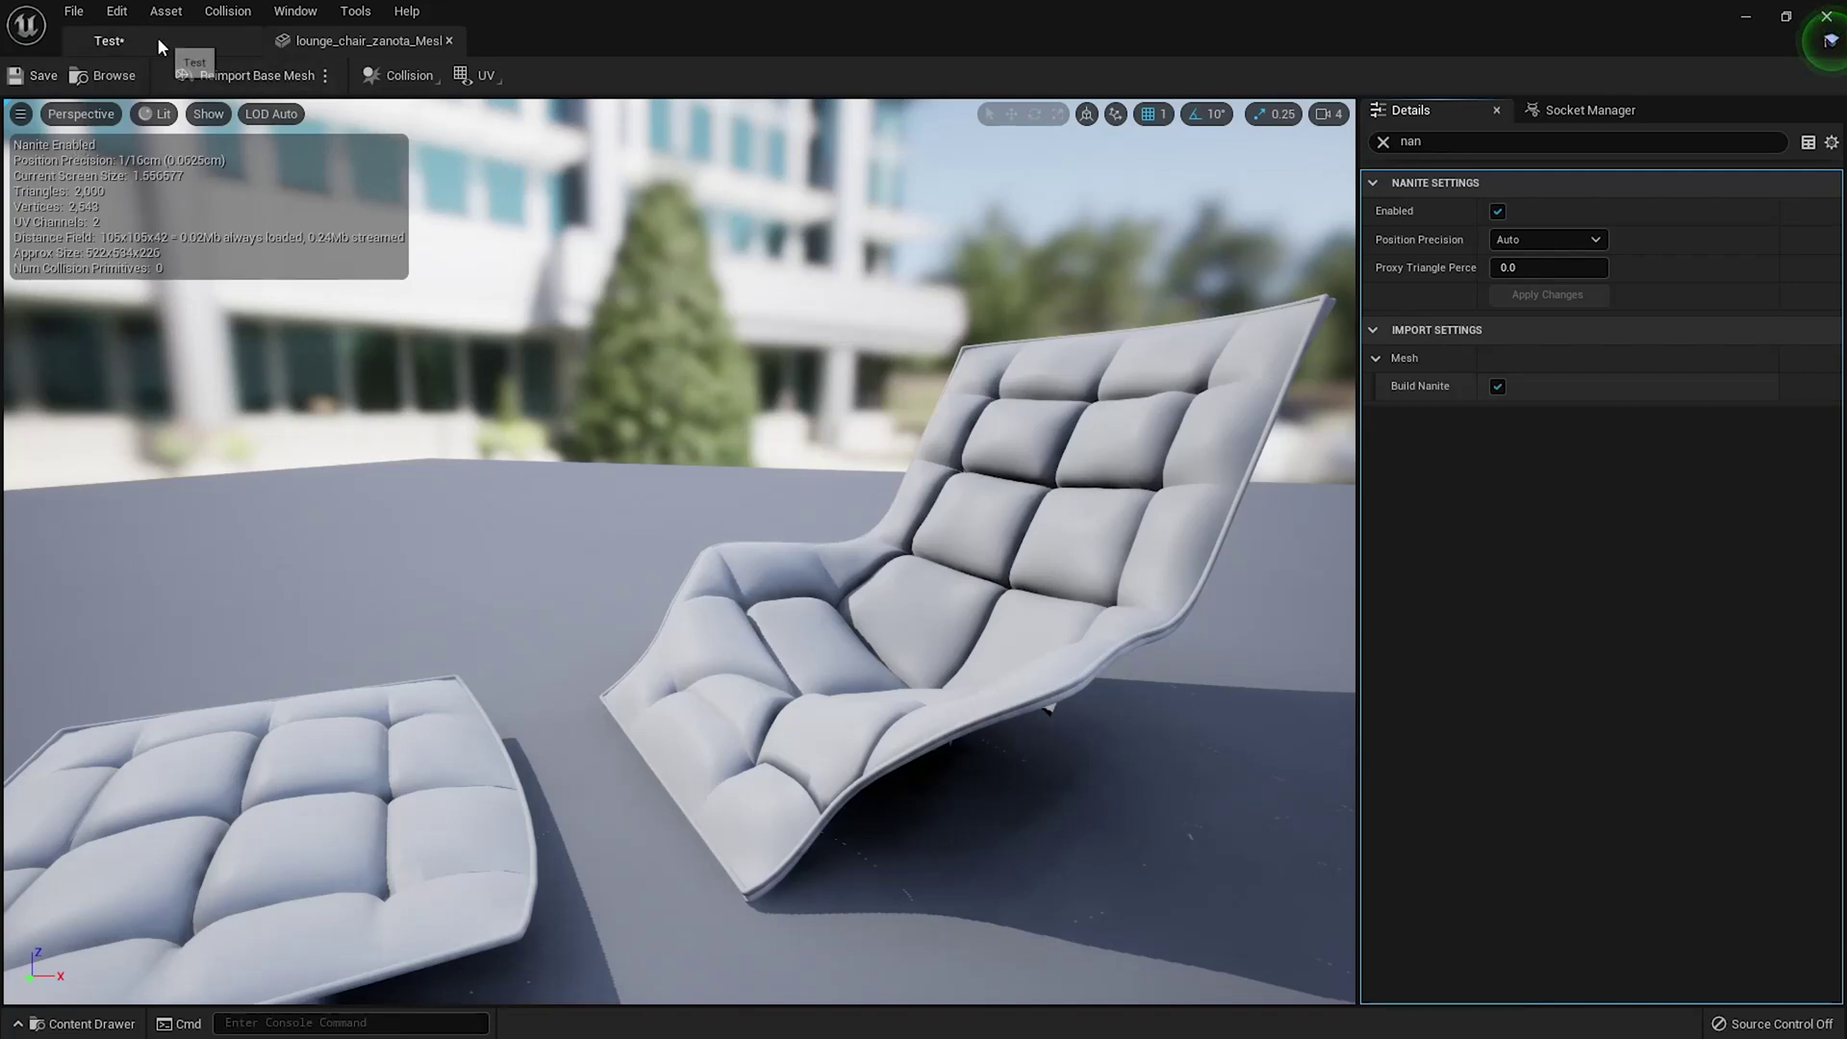
Go back to the Test level and inspect the seat in Wireframe and in the Nanite Triangles visualization, near and far
{"action": "left_click", "coordinate": [109, 40]}
{"action": "left_click", "coordinate": [175, 113]}
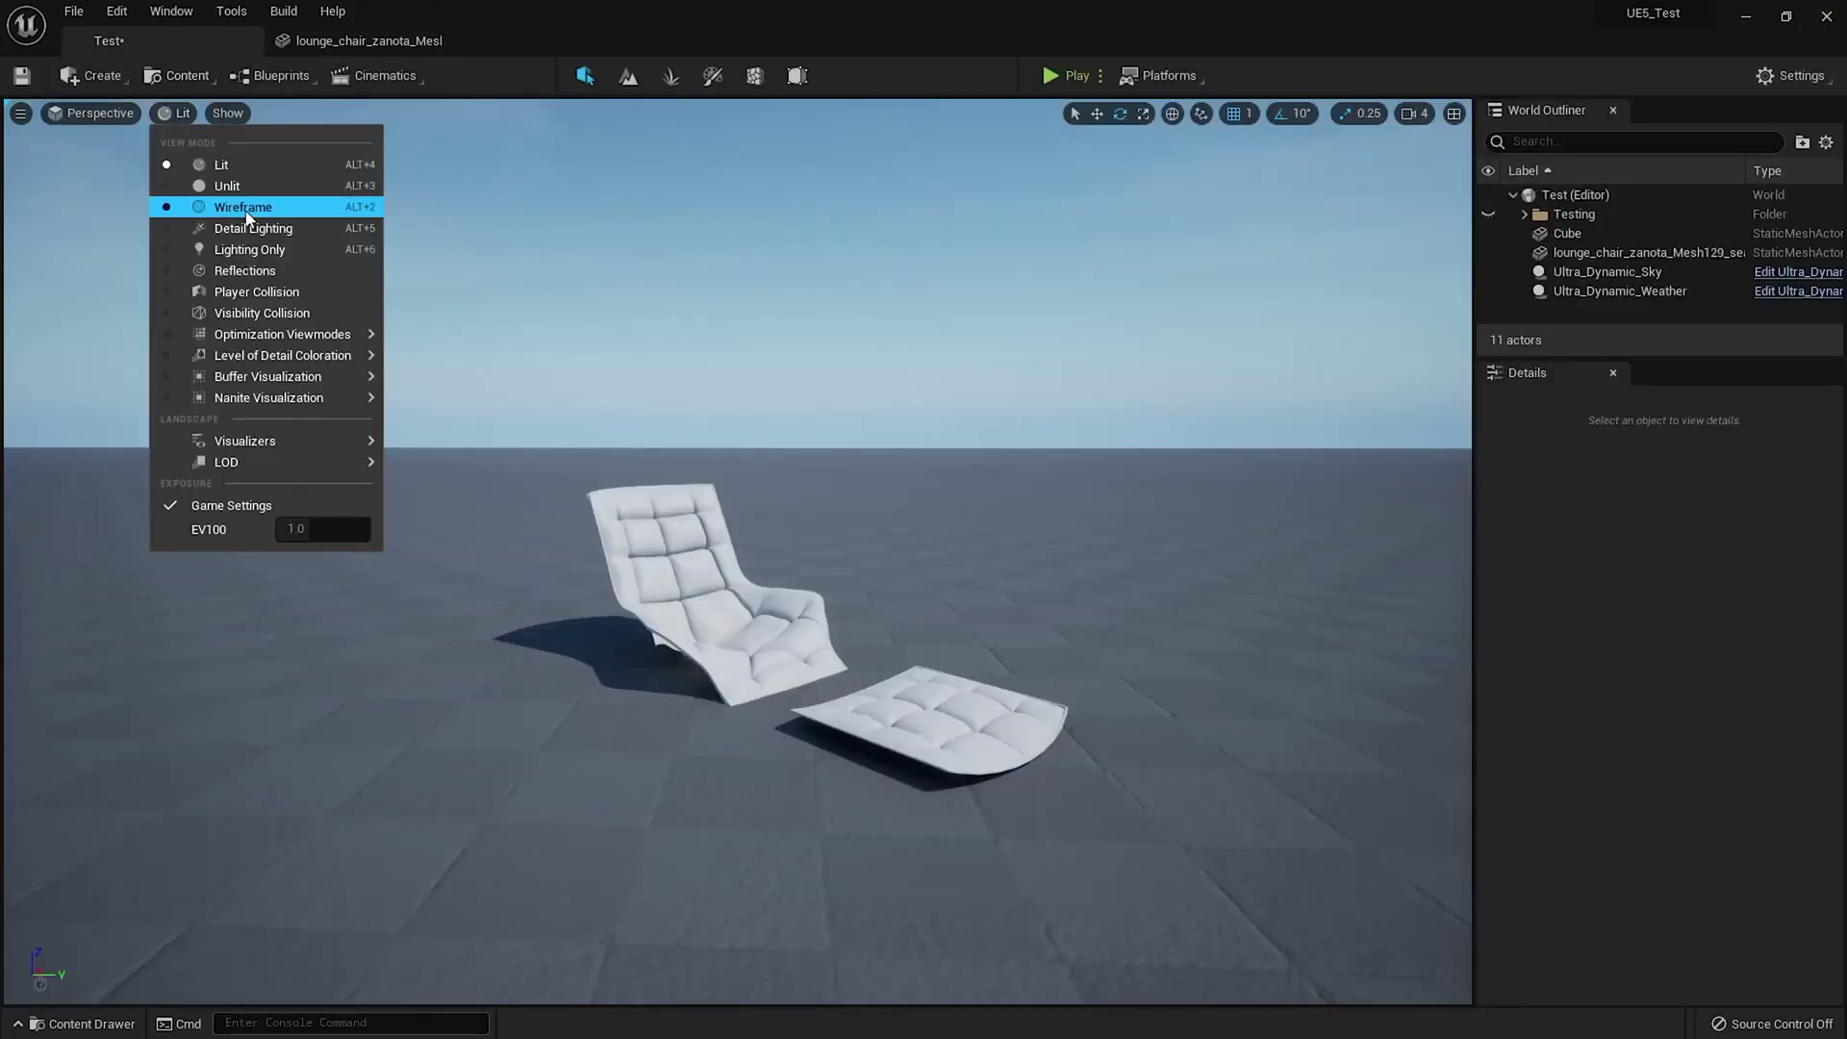
{"action": "left_click", "coordinate": [245, 211]}
{"action": "left_click", "coordinate": [171, 112]}
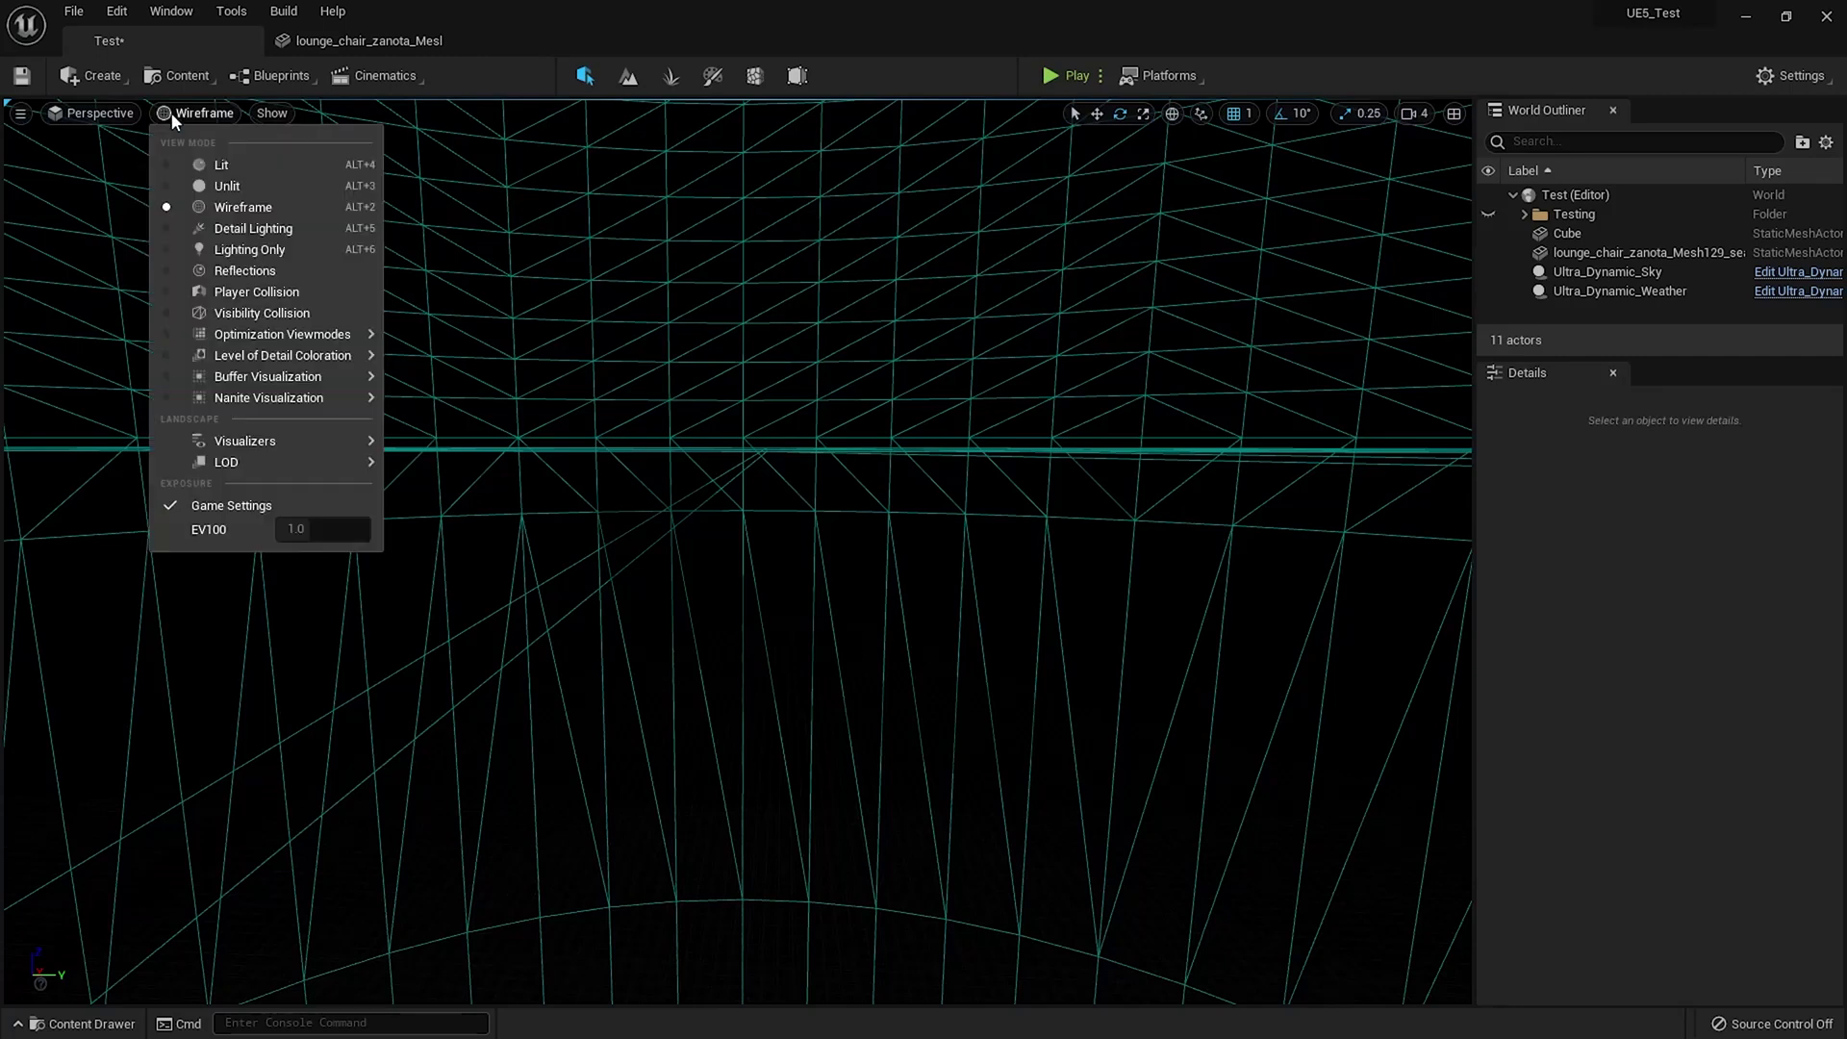
{"action": "mouse_move", "coordinate": [273, 402]}
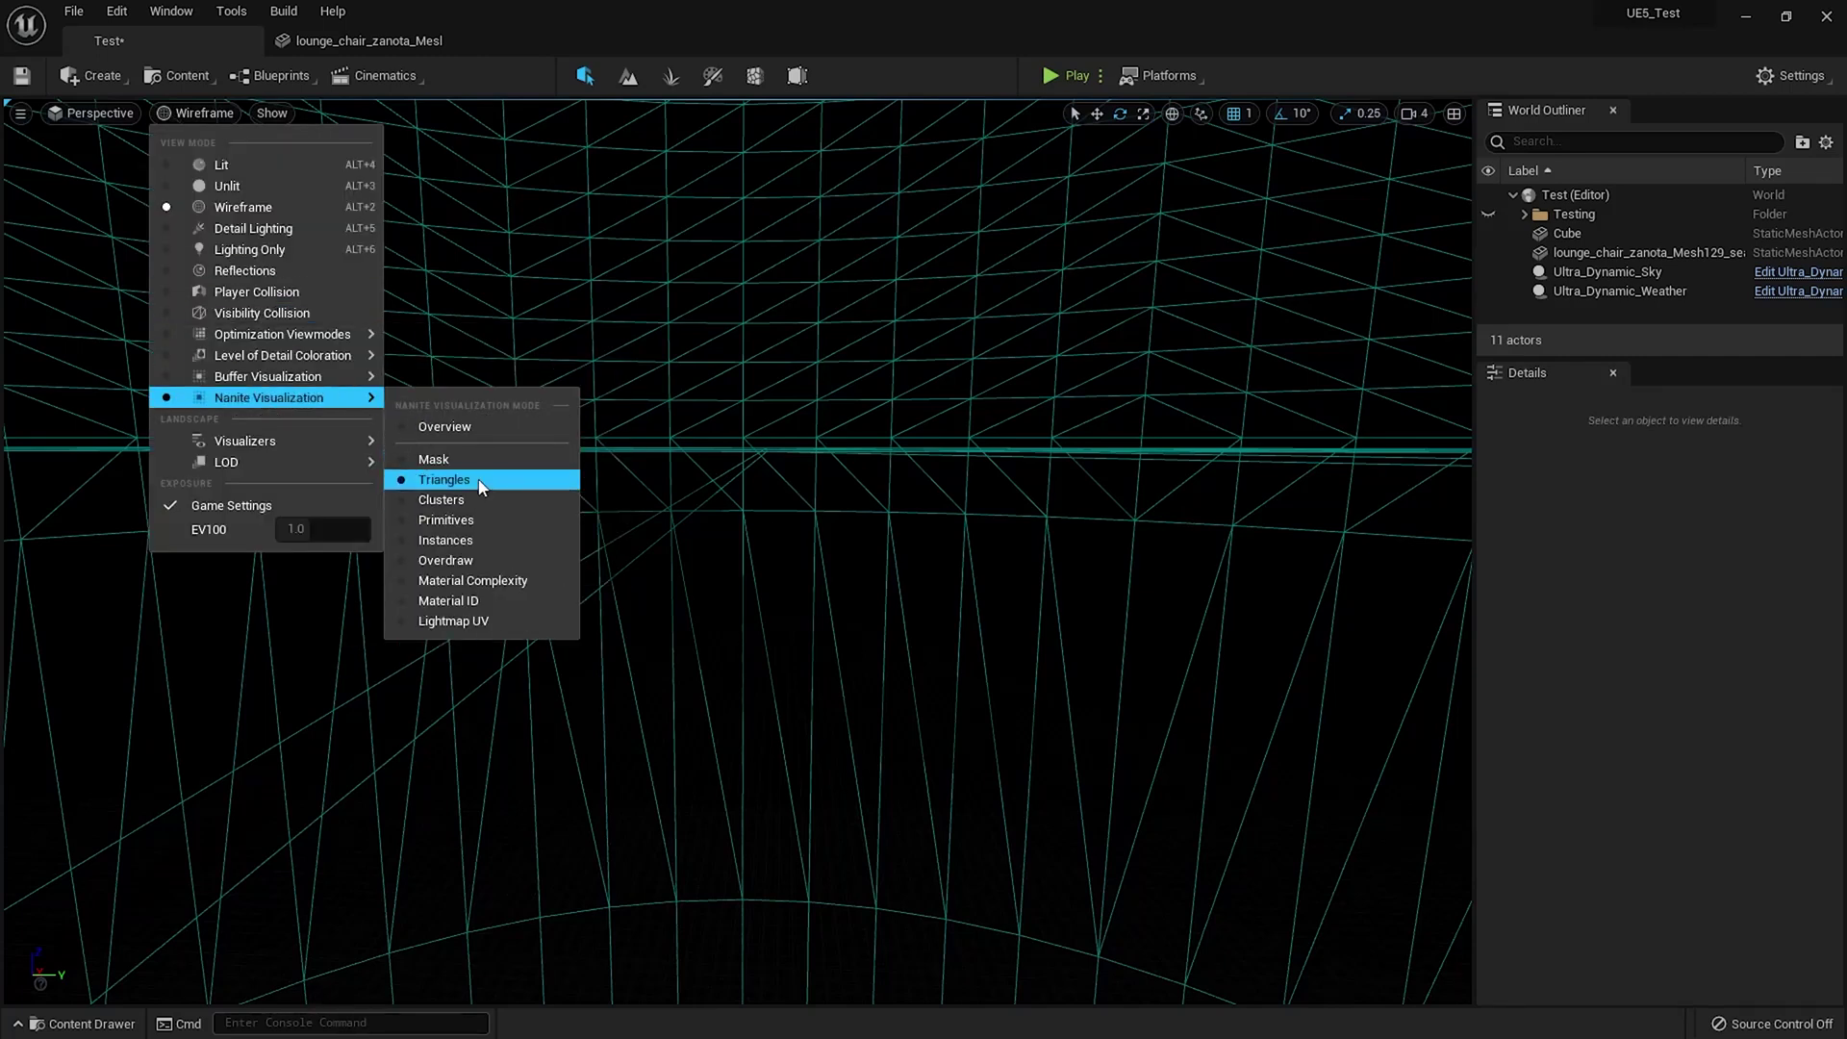
{"action": "left_click", "coordinate": [452, 479]}
{"action": "key", "text": "w"}
{"action": "right_click_drag", "start_coordinate": [795, 648], "coordinate": [731, 673]}
{"action": "key", "text": "w"}
{"action": "key", "text": "s"}
{"action": "left_click_drag", "start_coordinate": [797, 616], "coordinate": [798, 701]}
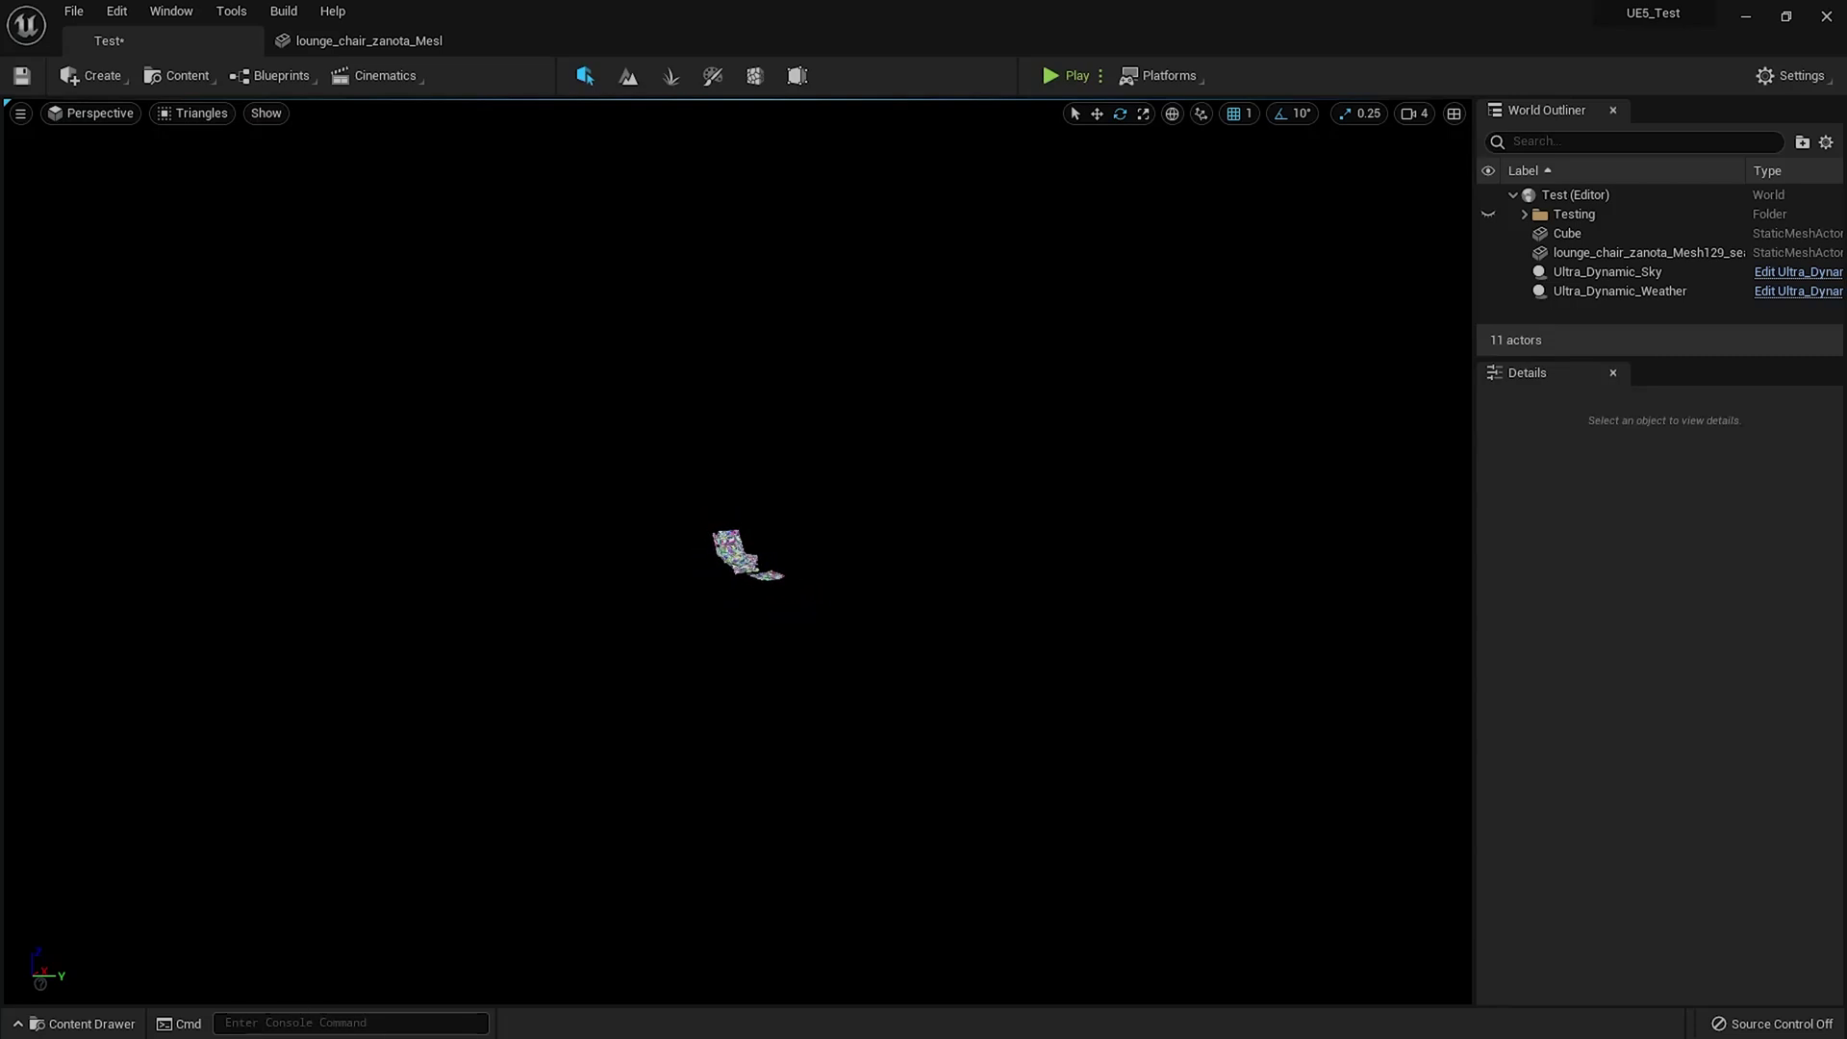
Return the viewport to Lit and examine the Nanite seat from close up, from different angles and from a distance
{"action": "left_click", "coordinate": [194, 116]}
{"action": "left_click", "coordinate": [199, 157]}
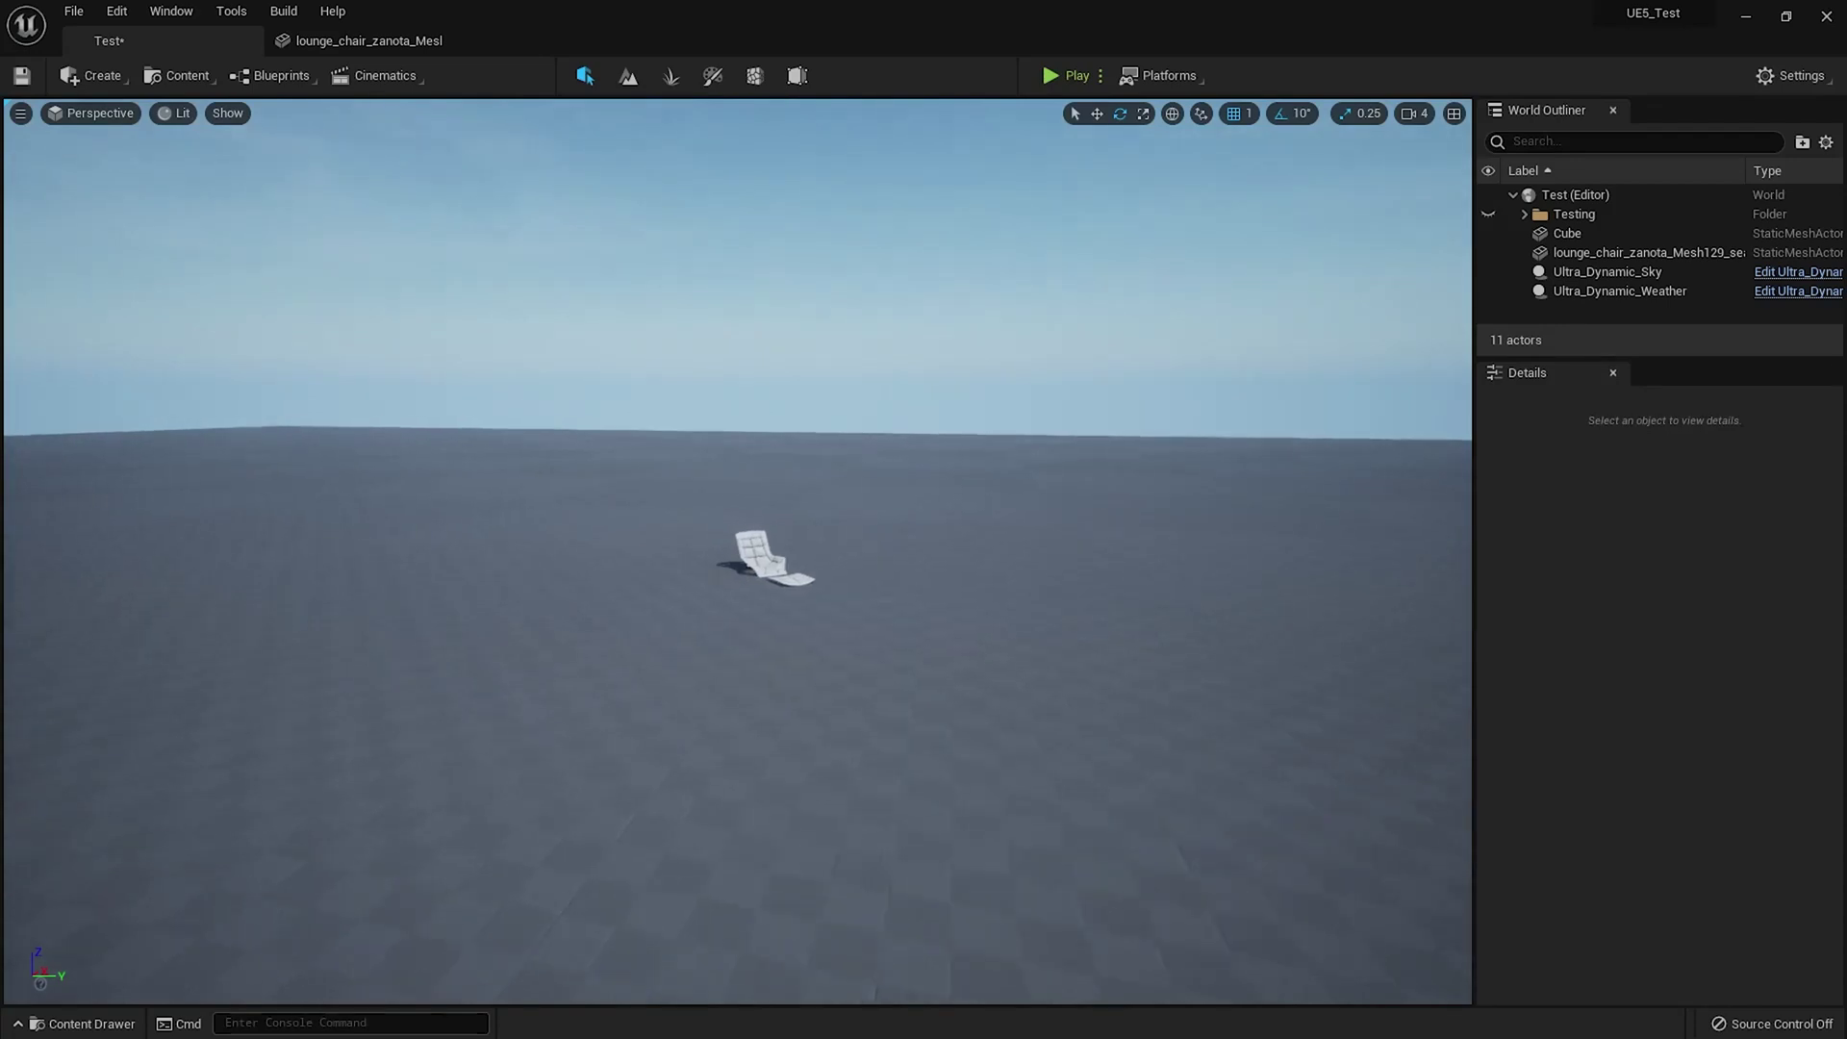
{"action": "key", "text": "w"}
{"action": "right_click_drag", "start_coordinate": [738, 551], "coordinate": [708, 602]}
{"action": "key", "text": "d"}
{"action": "key", "text": "w"}
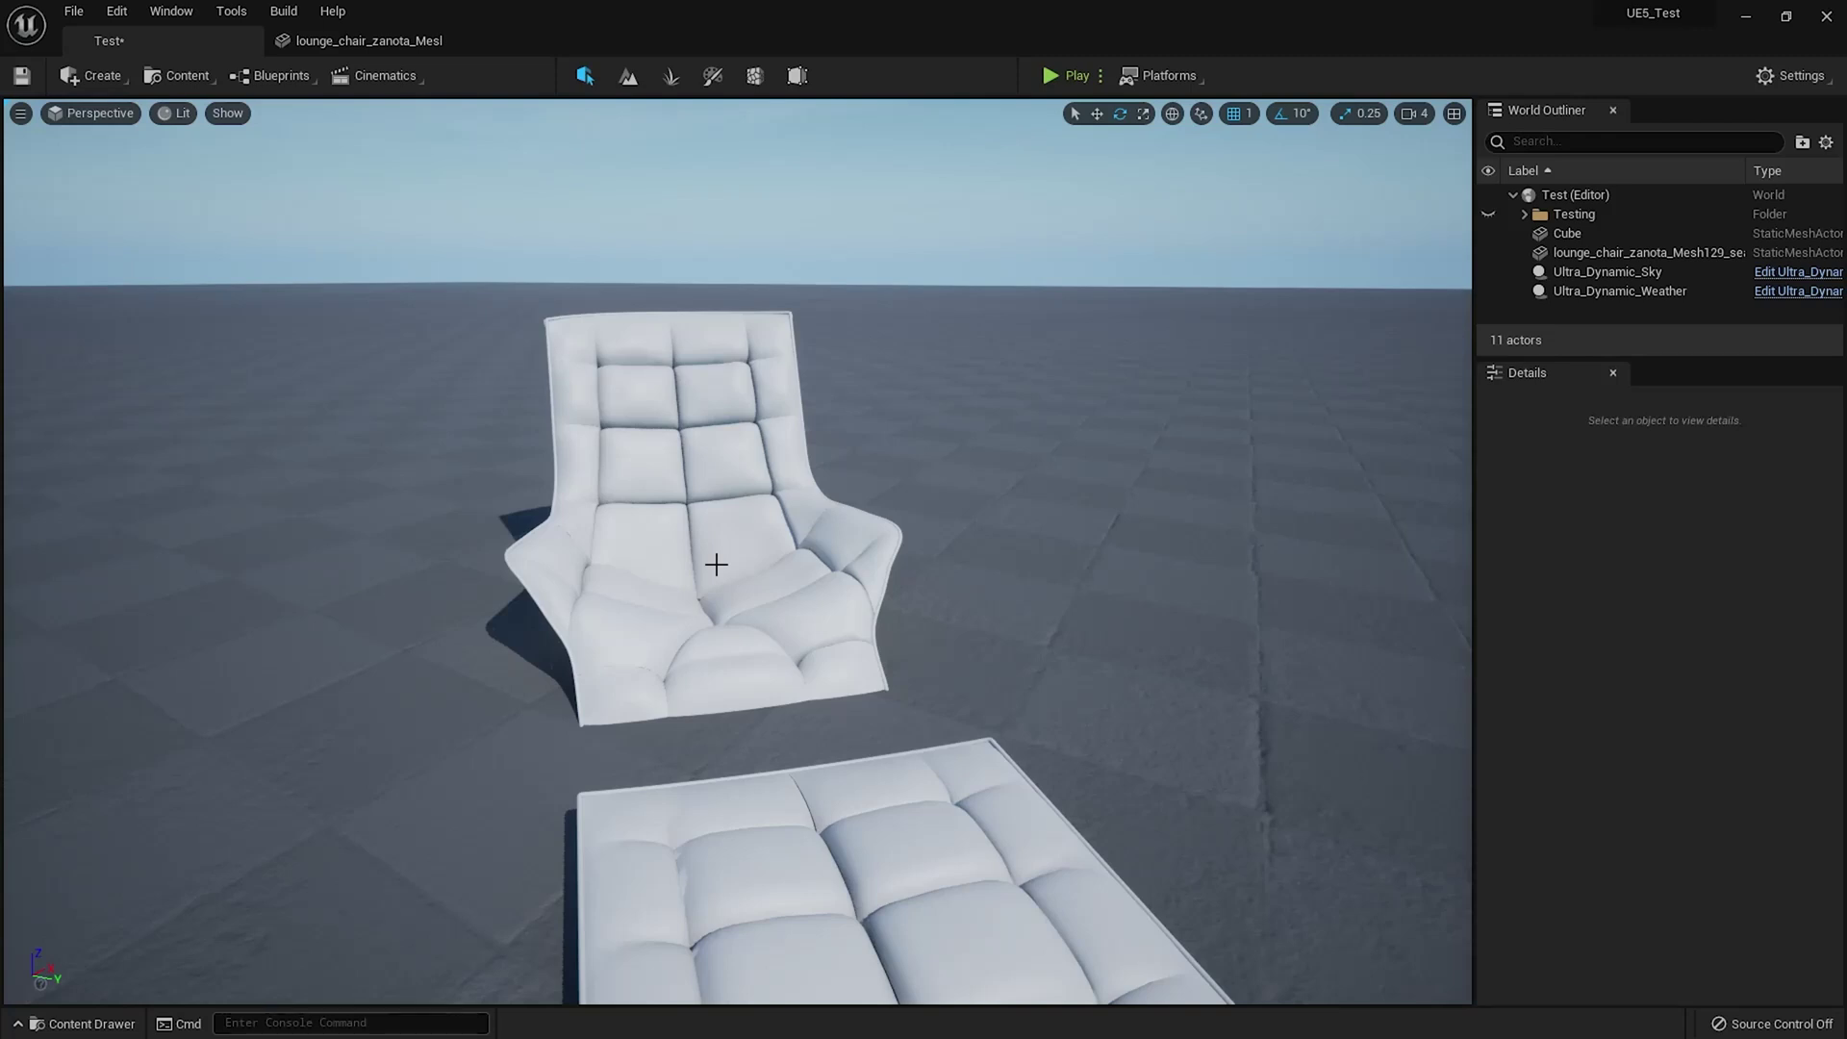
{"action": "right_click_drag", "start_coordinate": [711, 515], "coordinate": [838, 467]}
{"action": "key", "text": "a"}
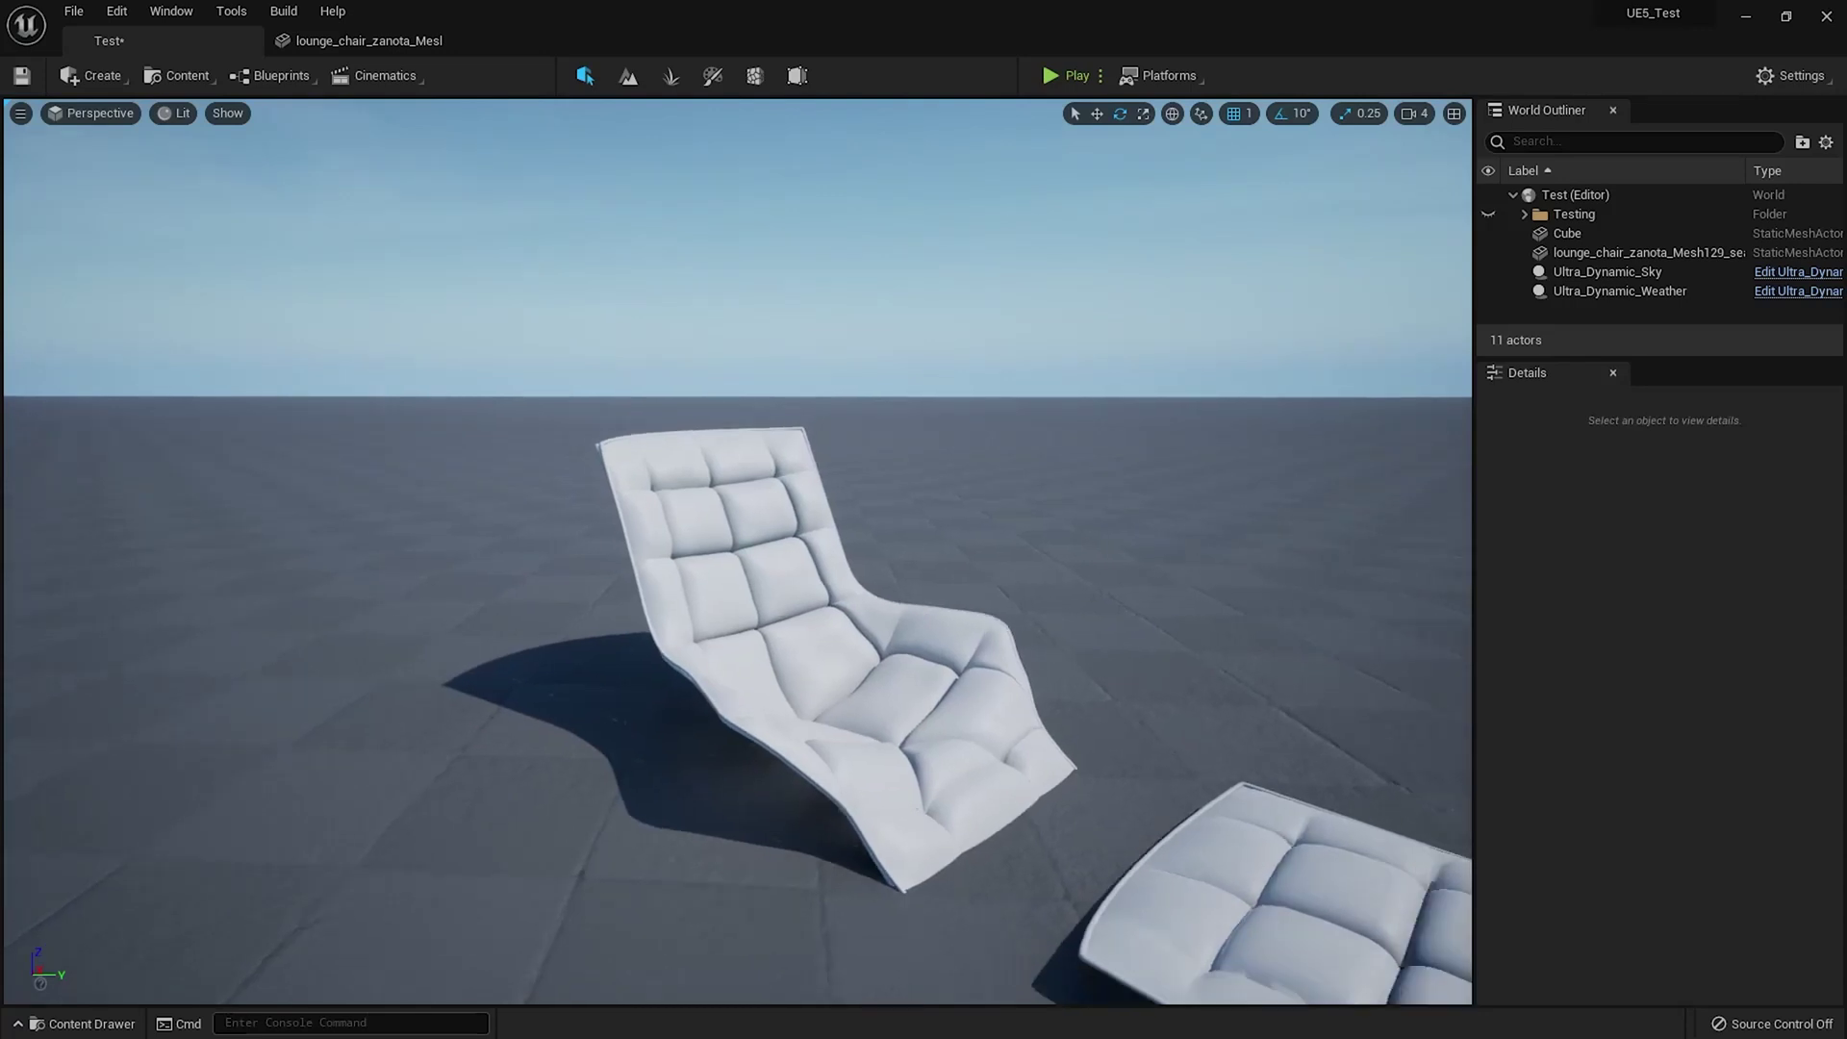
{"action": "key", "text": "s"}
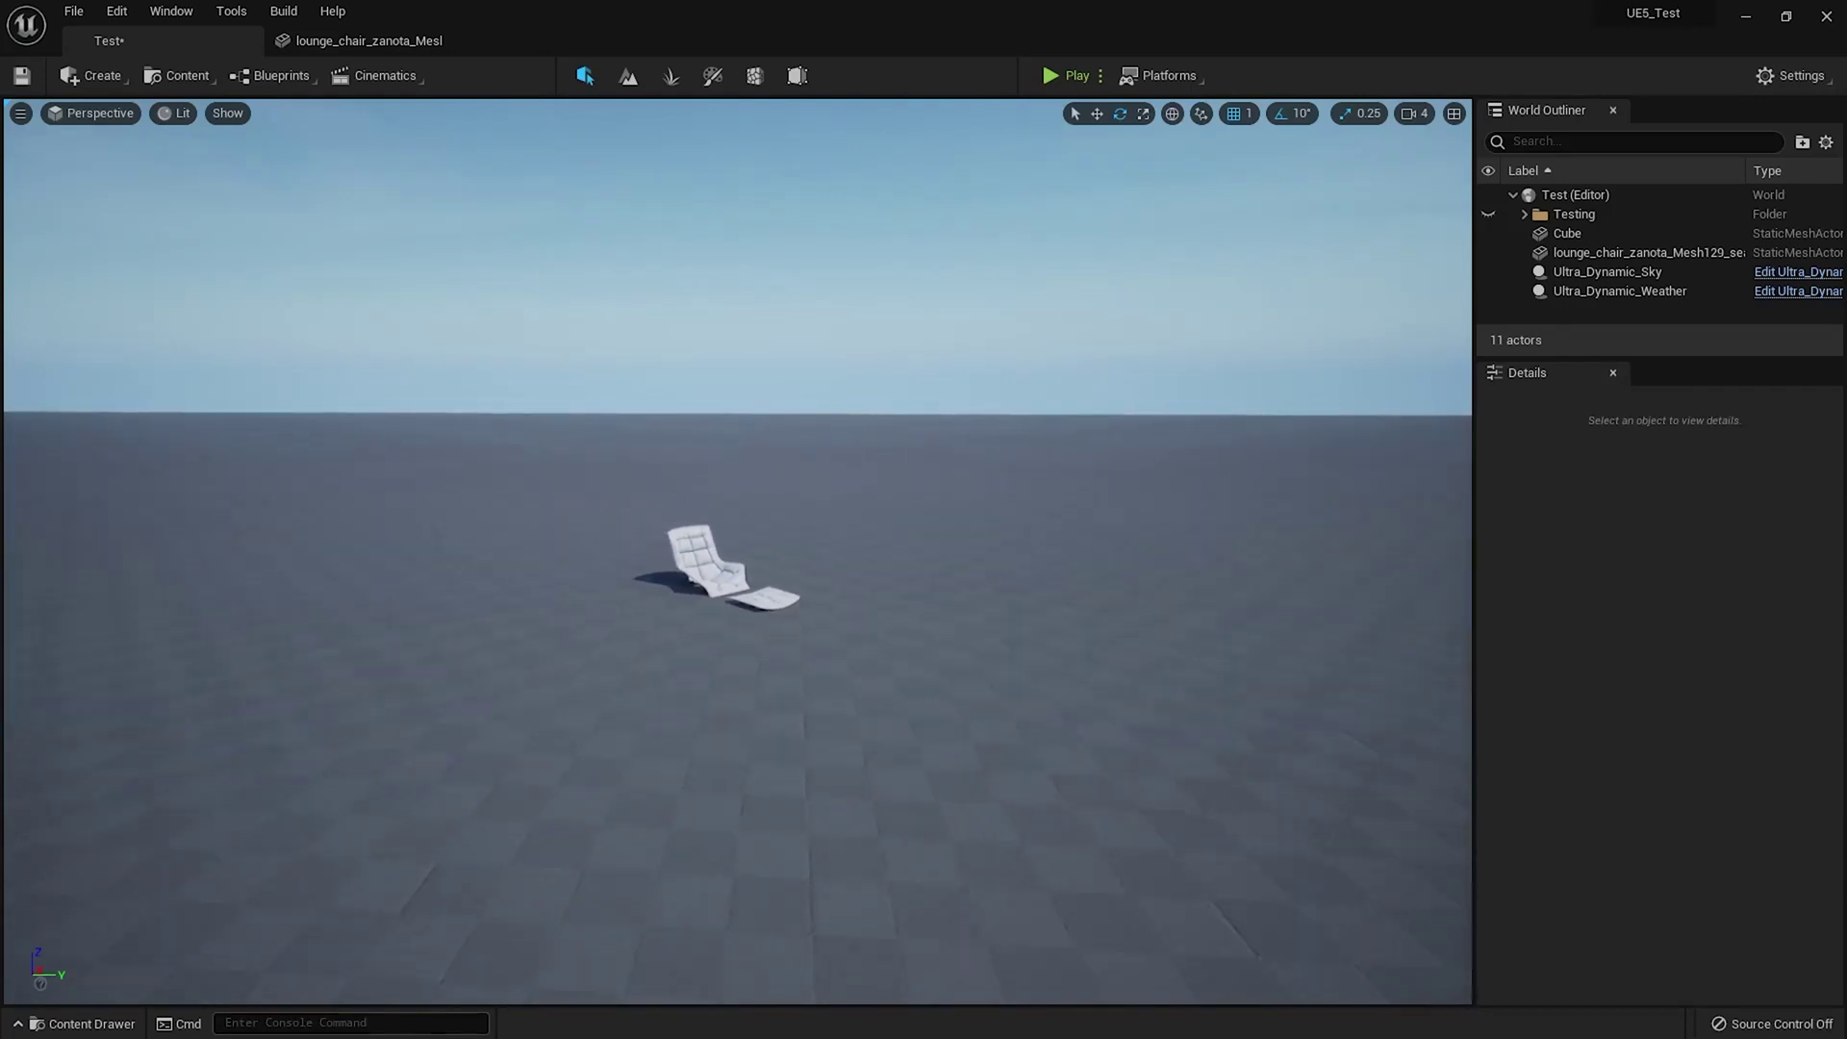
{"action": "key", "text": "s"}
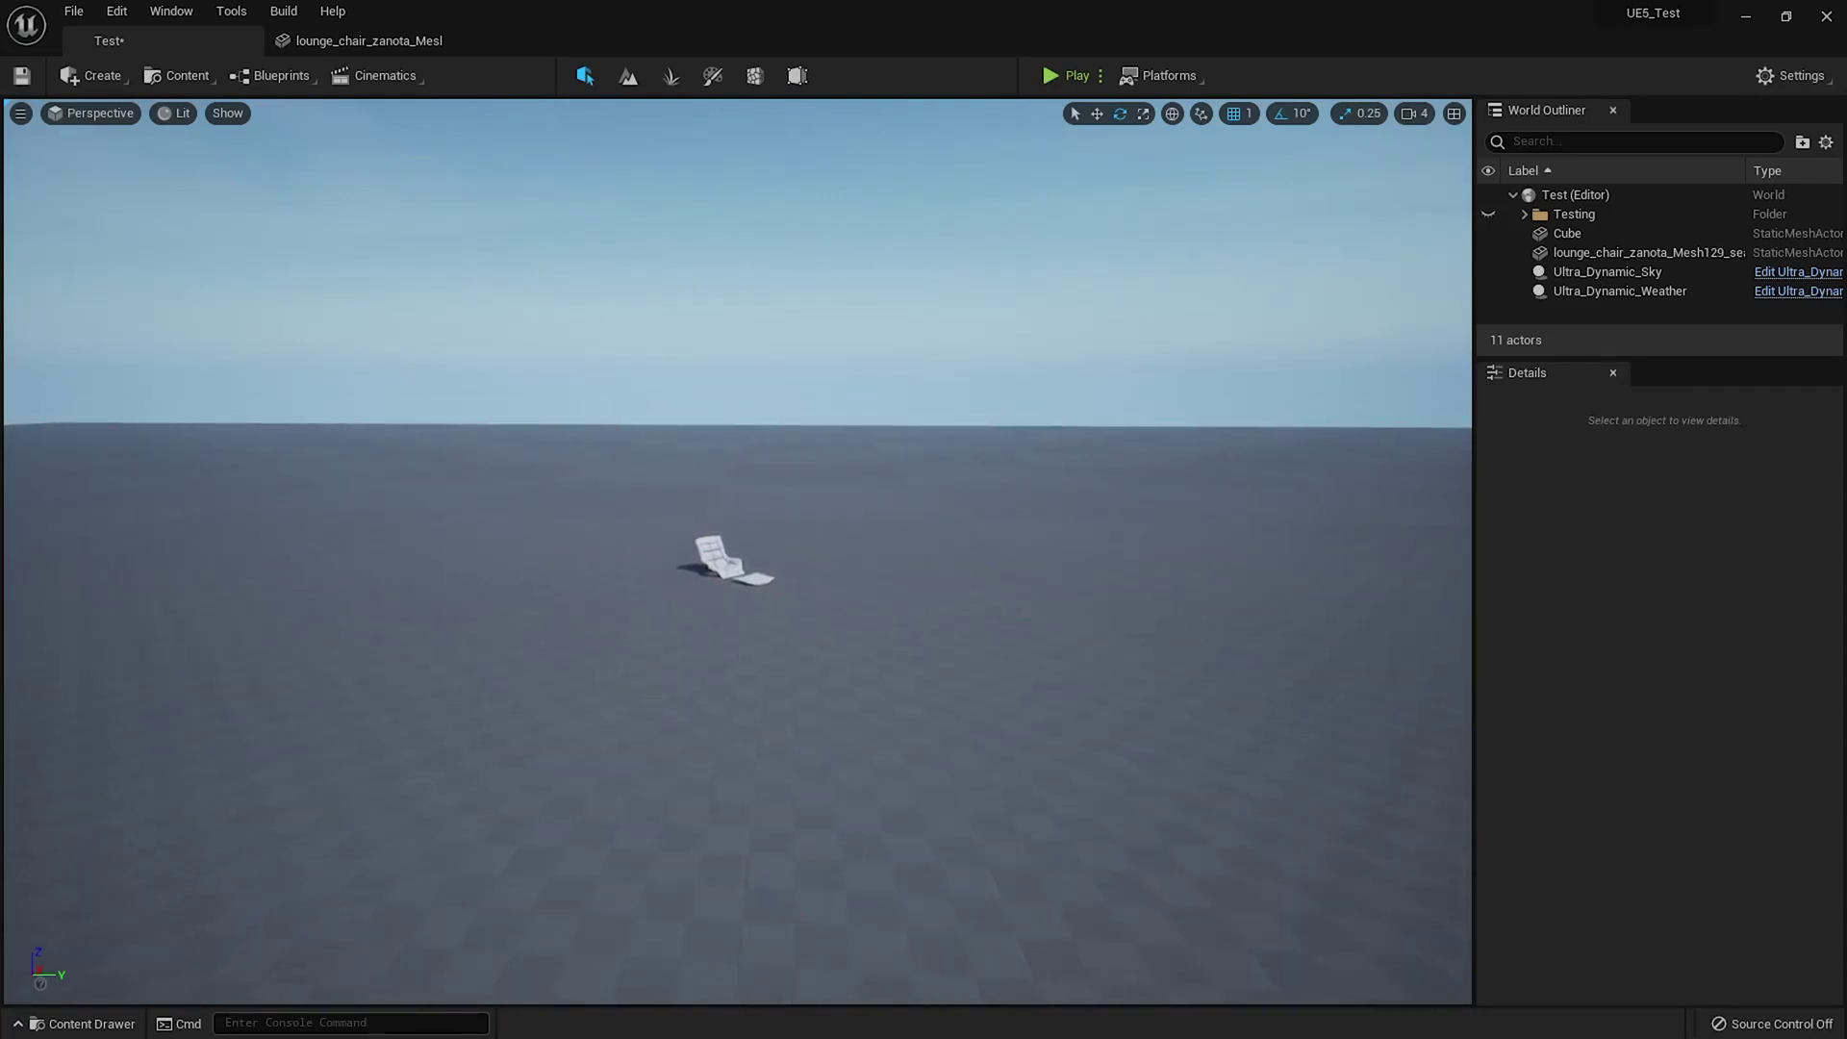
{"action": "key", "text": "w"}
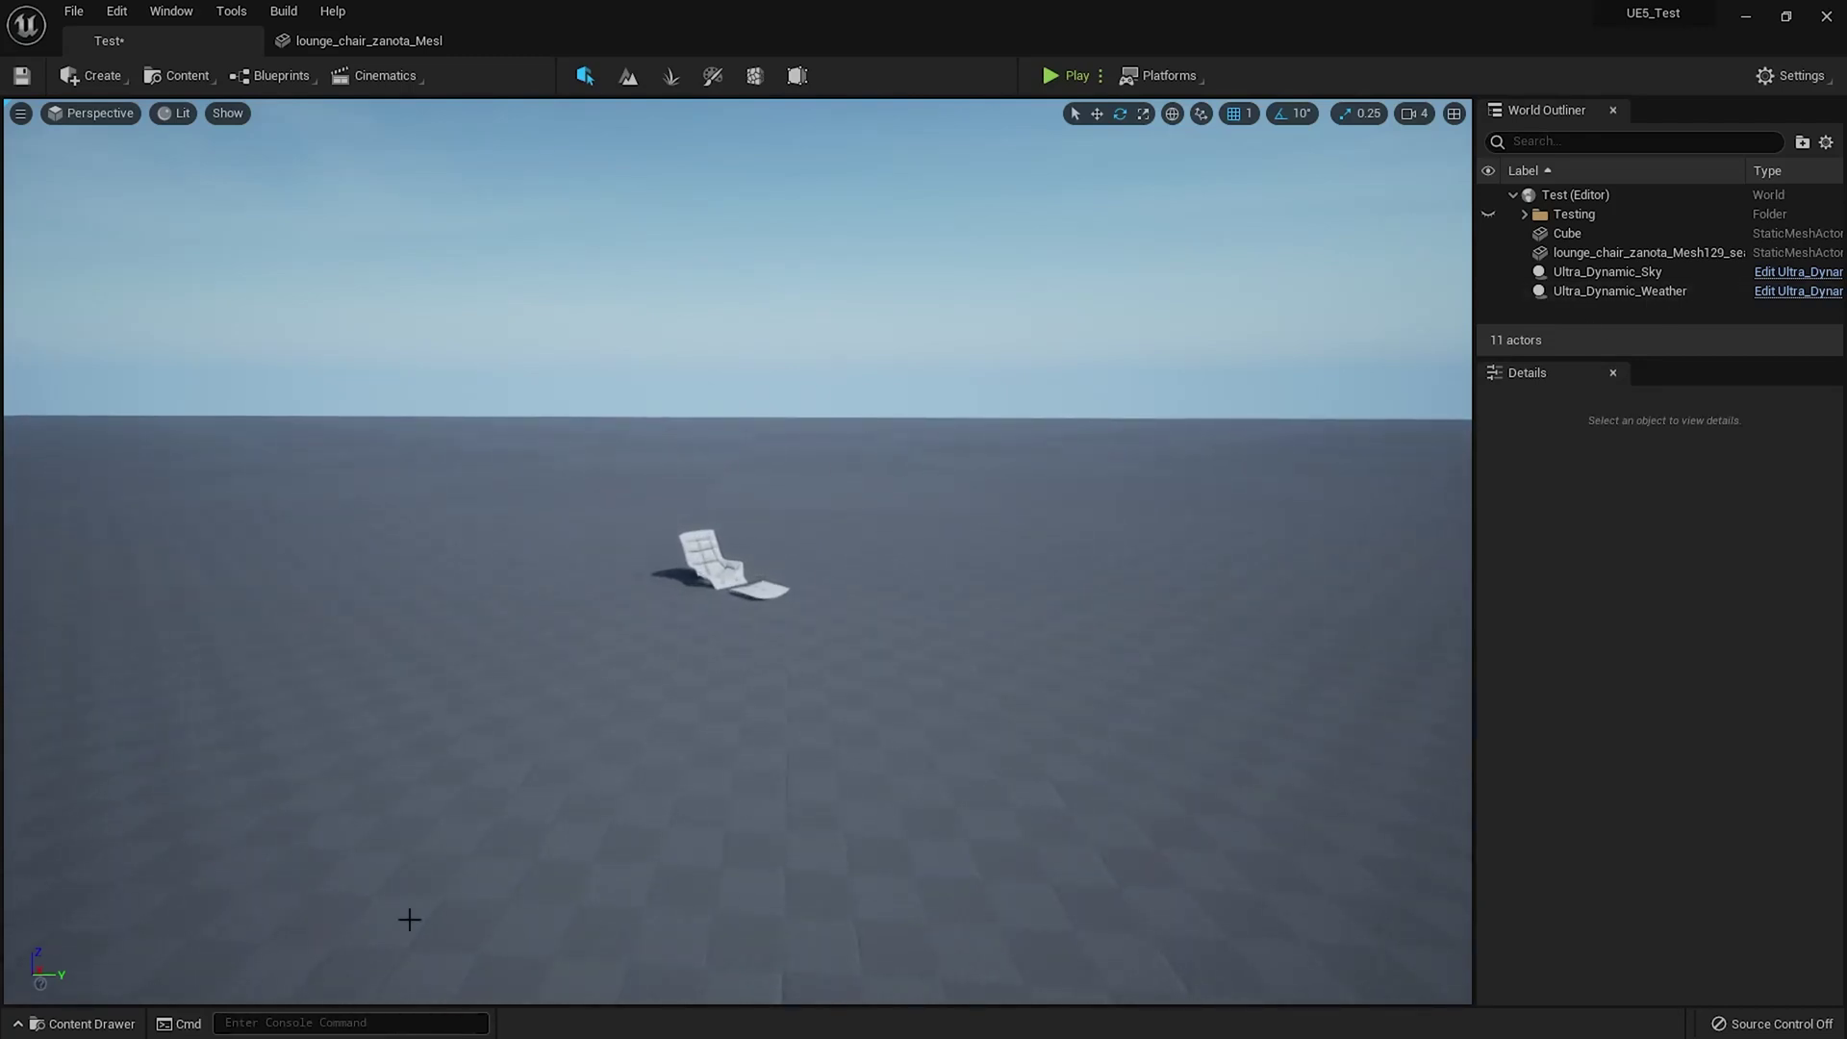
Place the static mesh from the Megascans Massive_Nordic_Coastal_Cliff_veqnci0db folder in the level near the lounge chair
{"action": "key", "text": "ctrl+space"}
{"action": "double_click", "coordinate": [525, 774]}
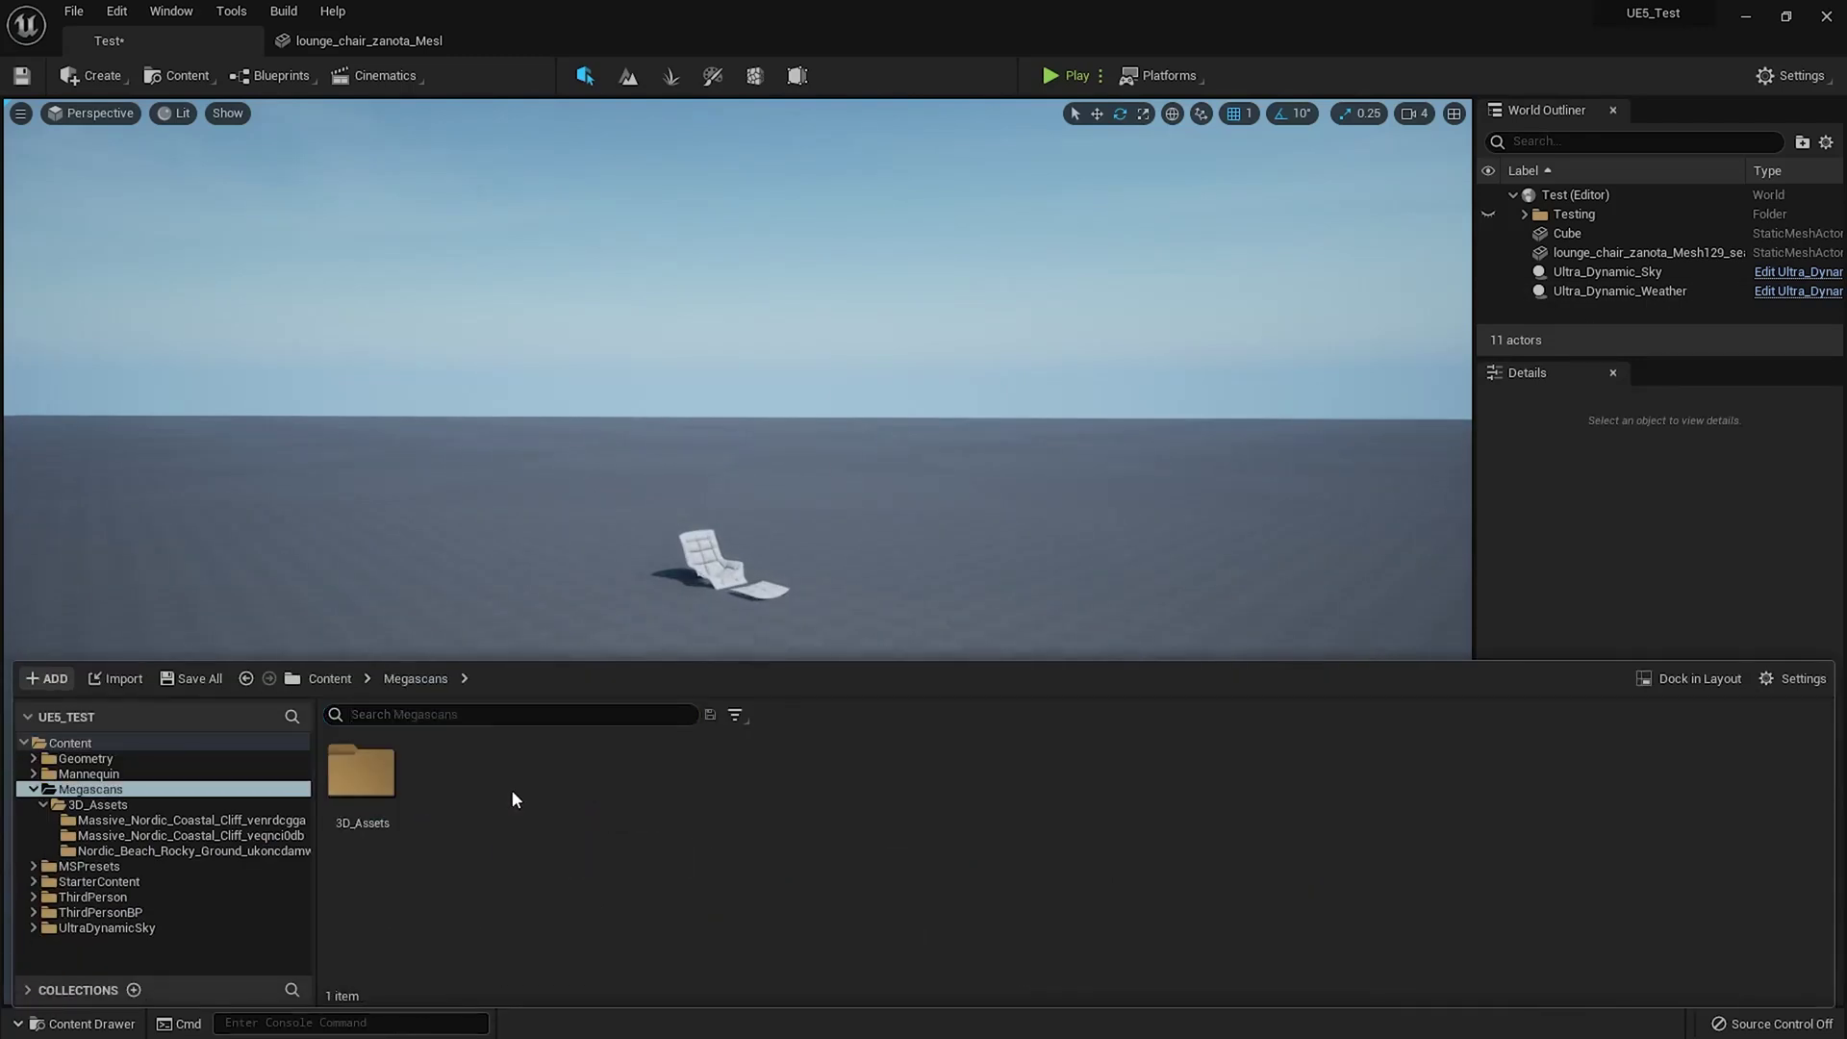
{"action": "double_click", "coordinate": [356, 782]}
{"action": "double_click", "coordinate": [449, 789]}
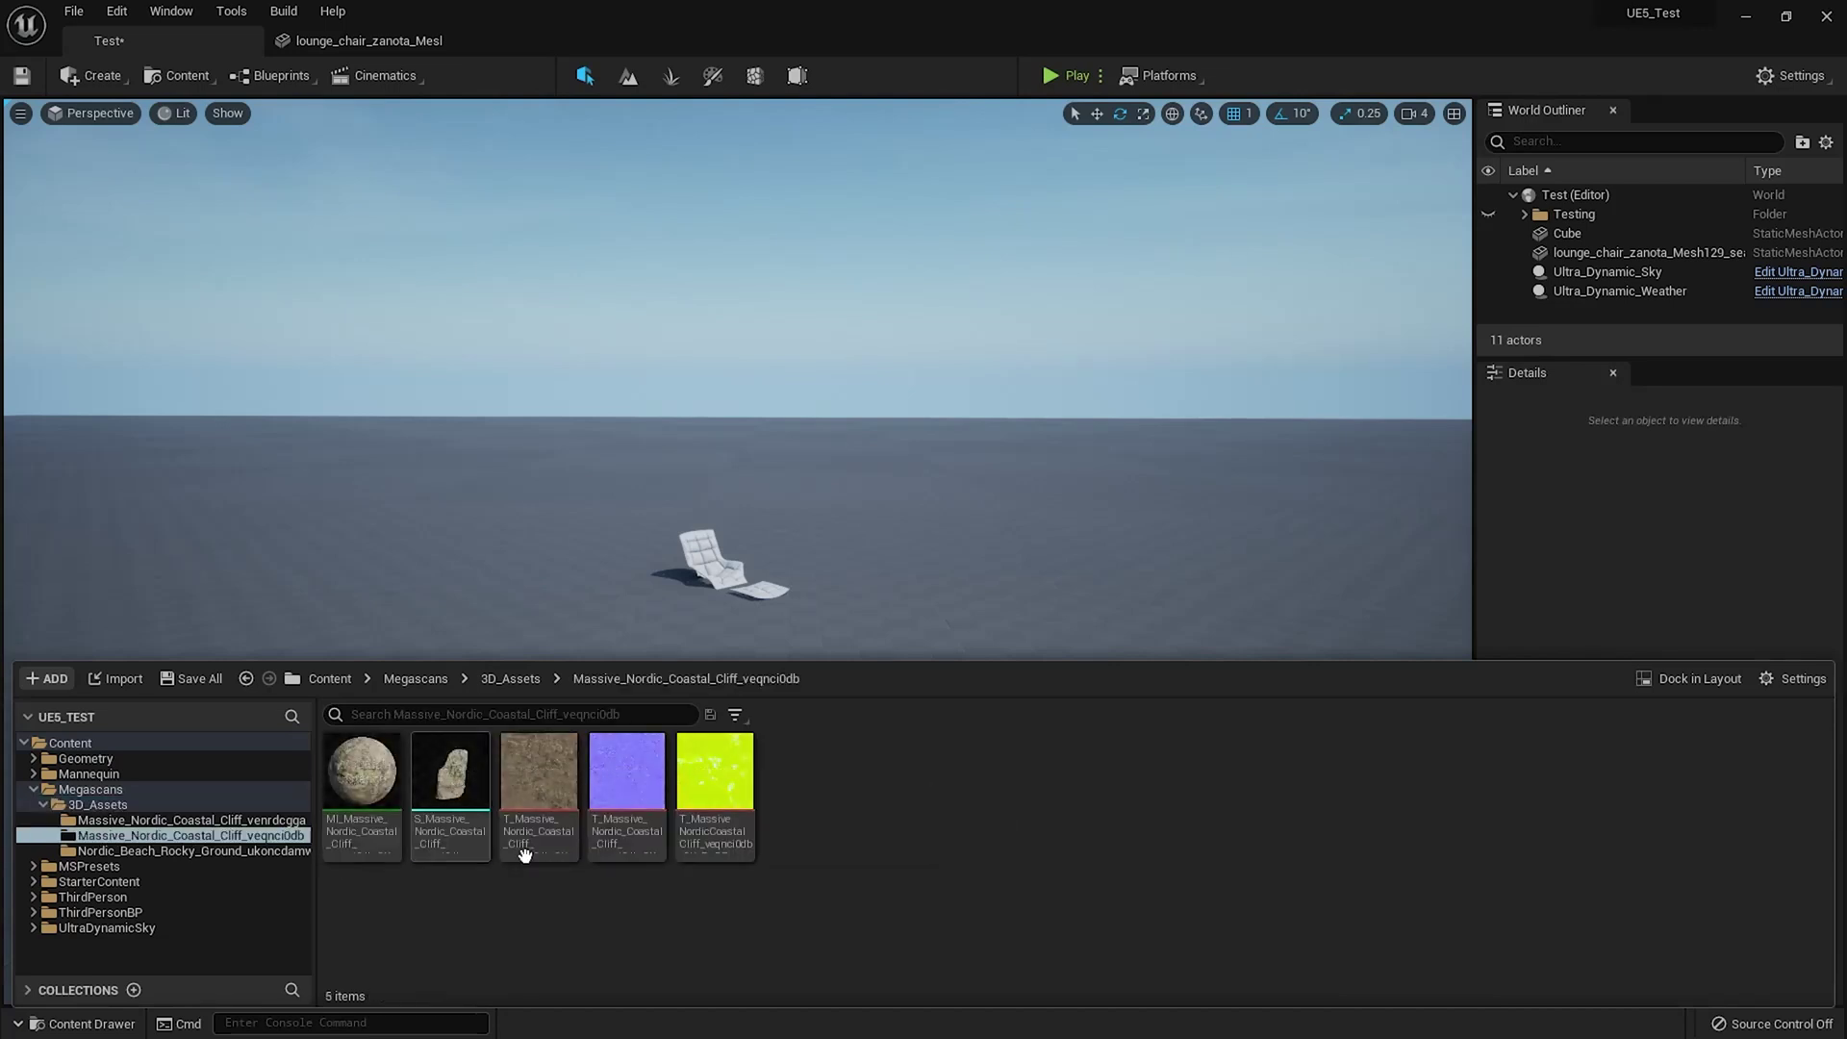
{"action": "left_click_drag", "start_coordinate": [450, 775], "coordinate": [755, 525]}
{"action": "right_click_drag", "start_coordinate": [755, 525], "coordinate": [760, 457]}
Raise the viewport camera speed to 7 and view the newly placed cliff with the lounge chair from farther away
{"action": "left_click", "coordinate": [1414, 112]}
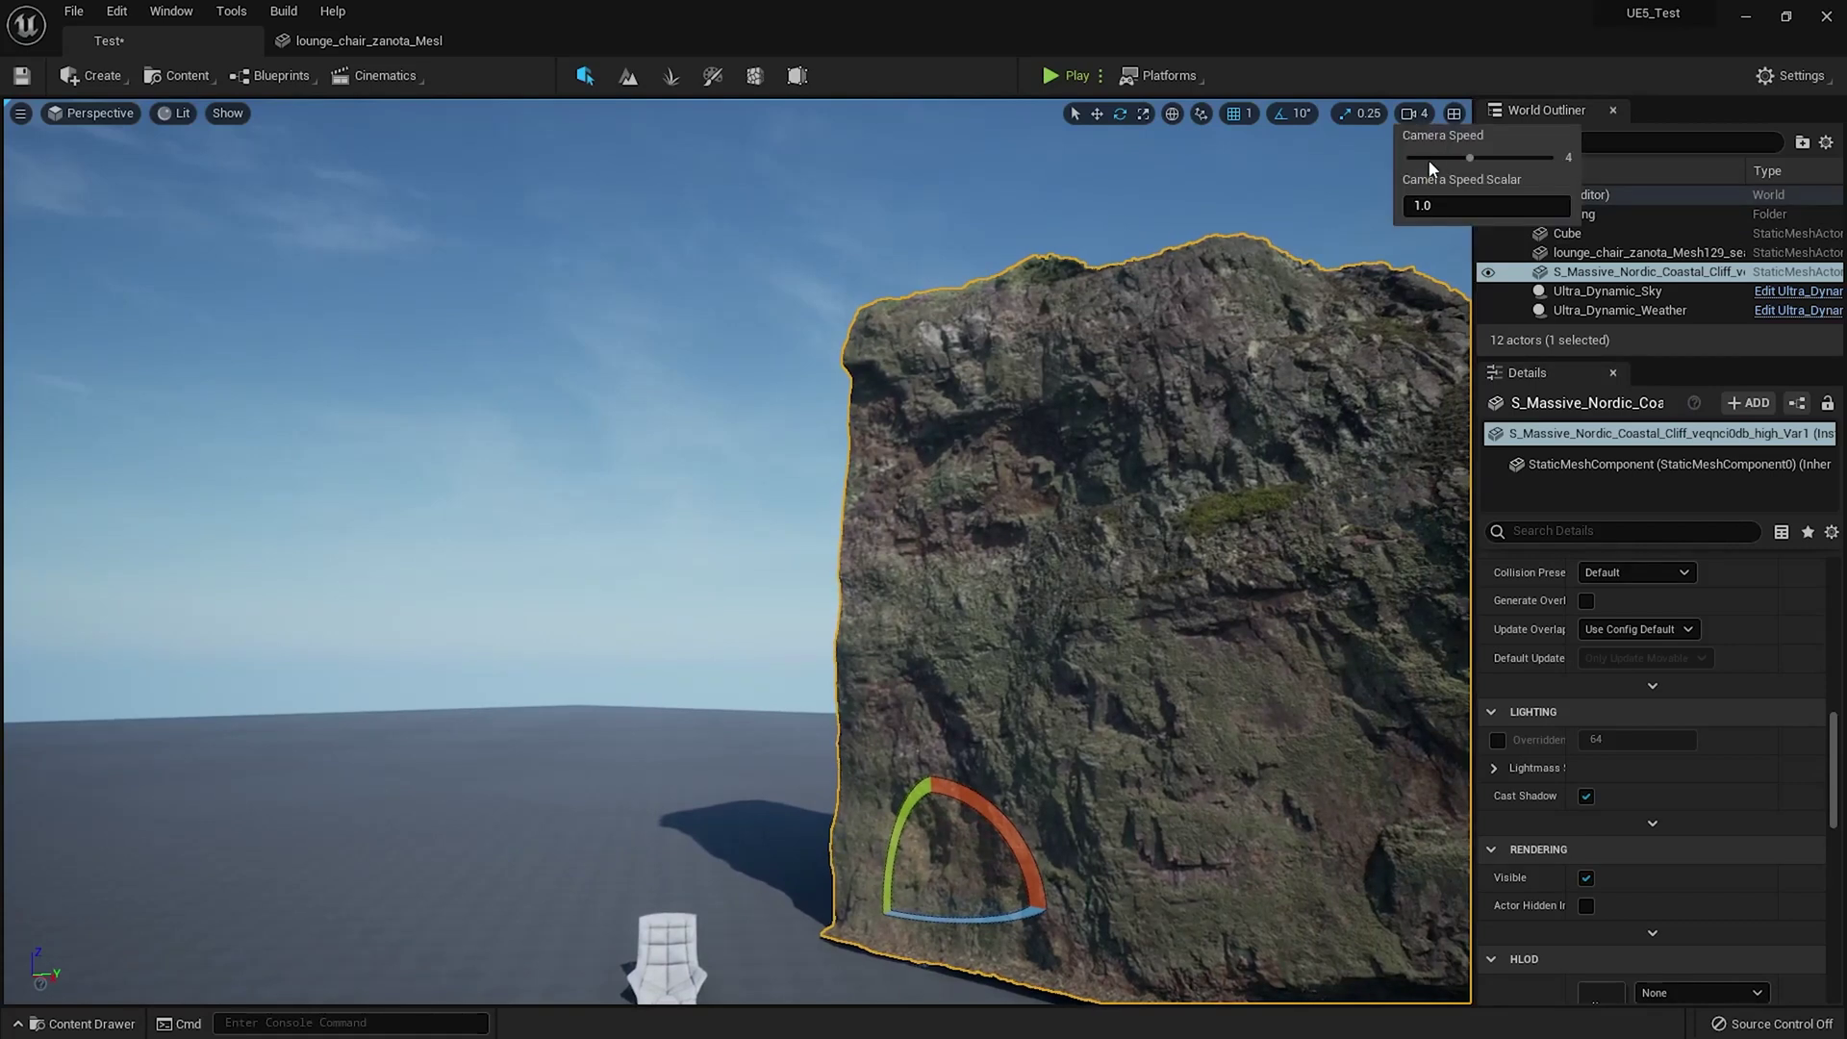
{"action": "left_click", "coordinate": [1534, 155]}
{"action": "right_click_drag", "start_coordinate": [923, 481], "coordinate": [616, 567]}
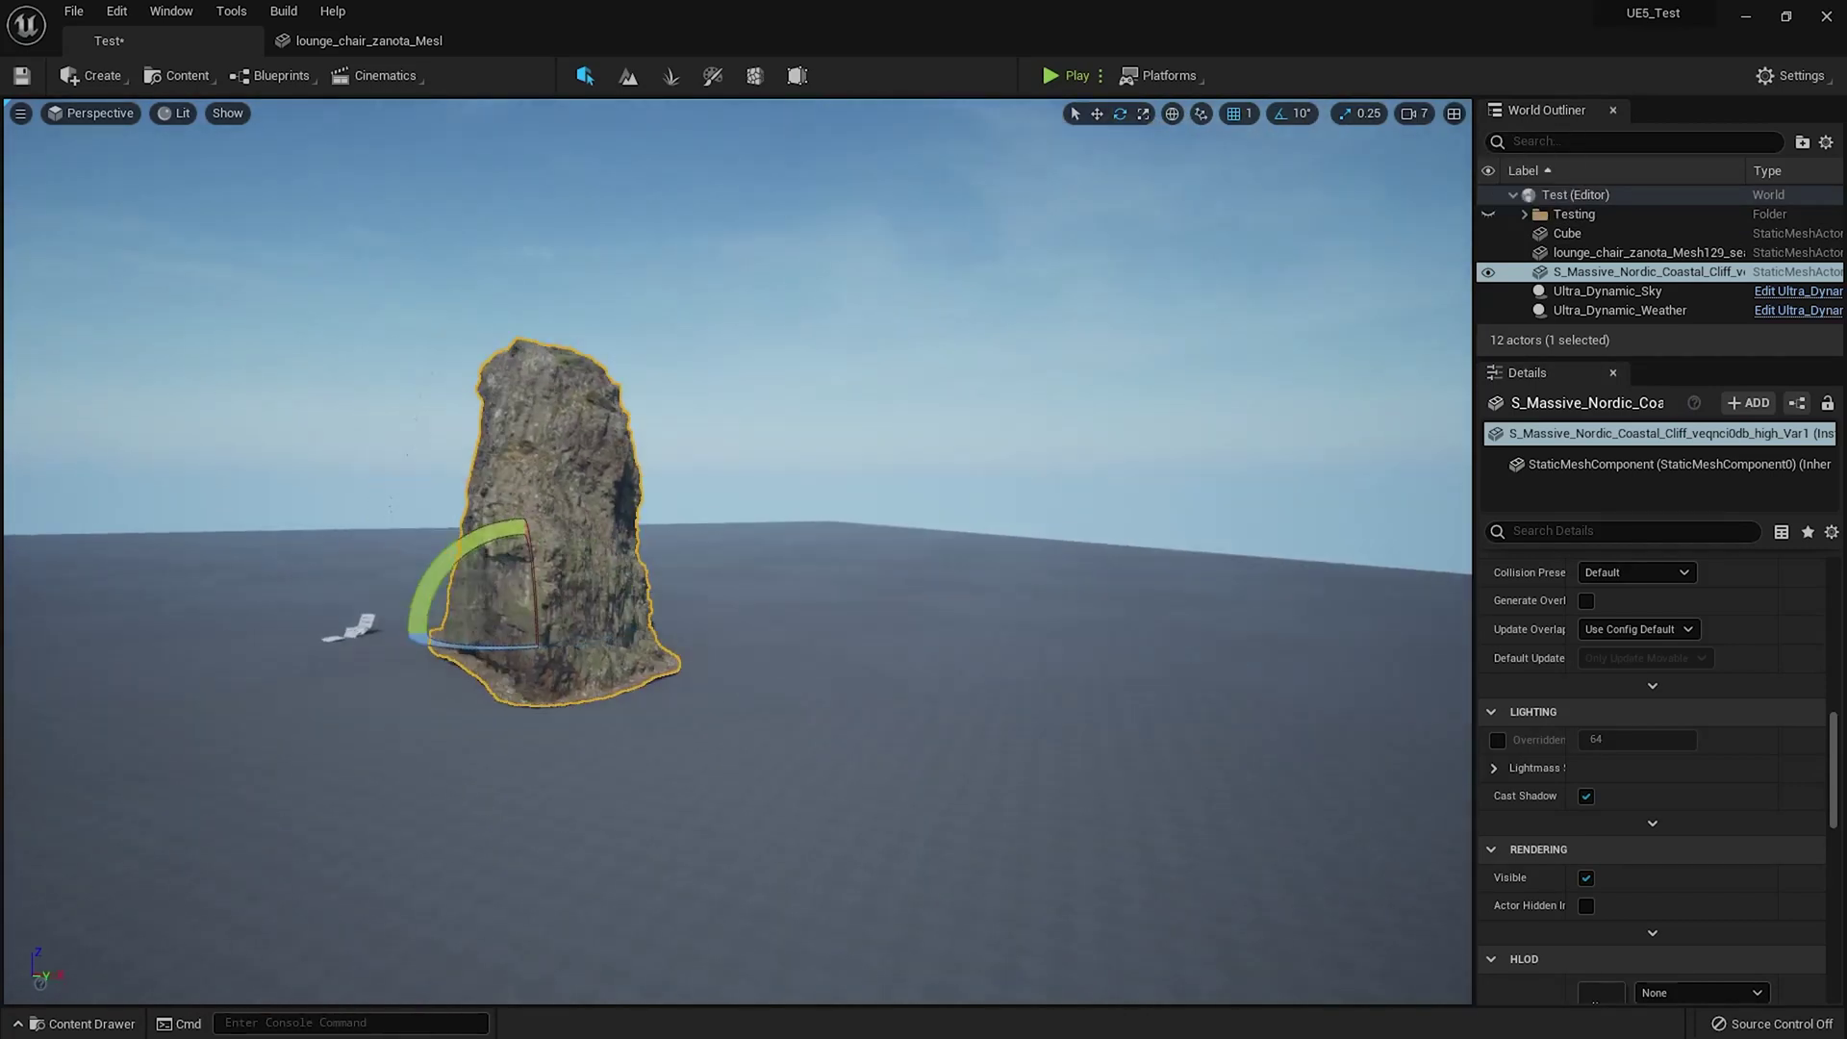
{"action": "right_click_drag", "start_coordinate": [1386, 326], "coordinate": [1237, 326]}
Reduce the camera speed to 5, deselect the cliff and view it together with the chair from a long distance
{"action": "left_click", "coordinate": [1414, 113]}
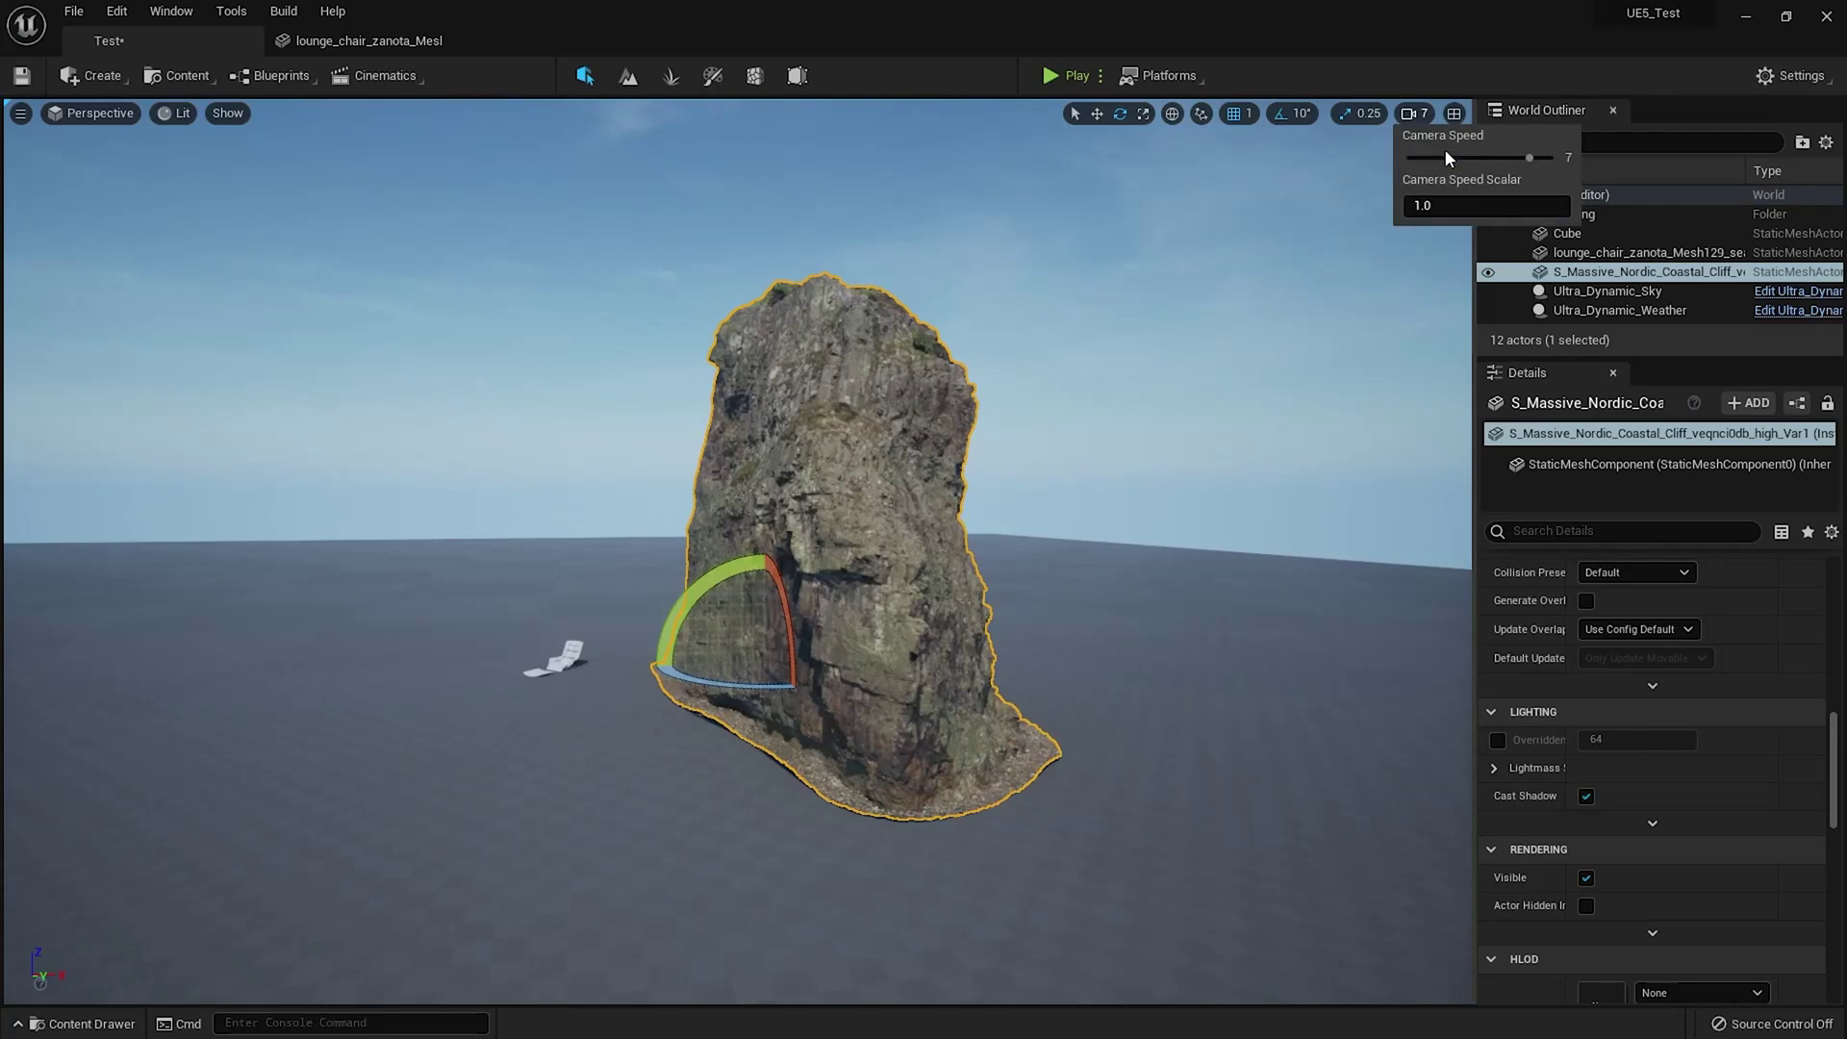
{"action": "left_click", "coordinate": [1487, 158]}
{"action": "right_click_drag", "start_coordinate": [968, 352], "coordinate": [939, 384]}
{"action": "left_click", "coordinate": [940, 388]}
{"action": "key", "text": "s"}
{"action": "key", "text": "w"}
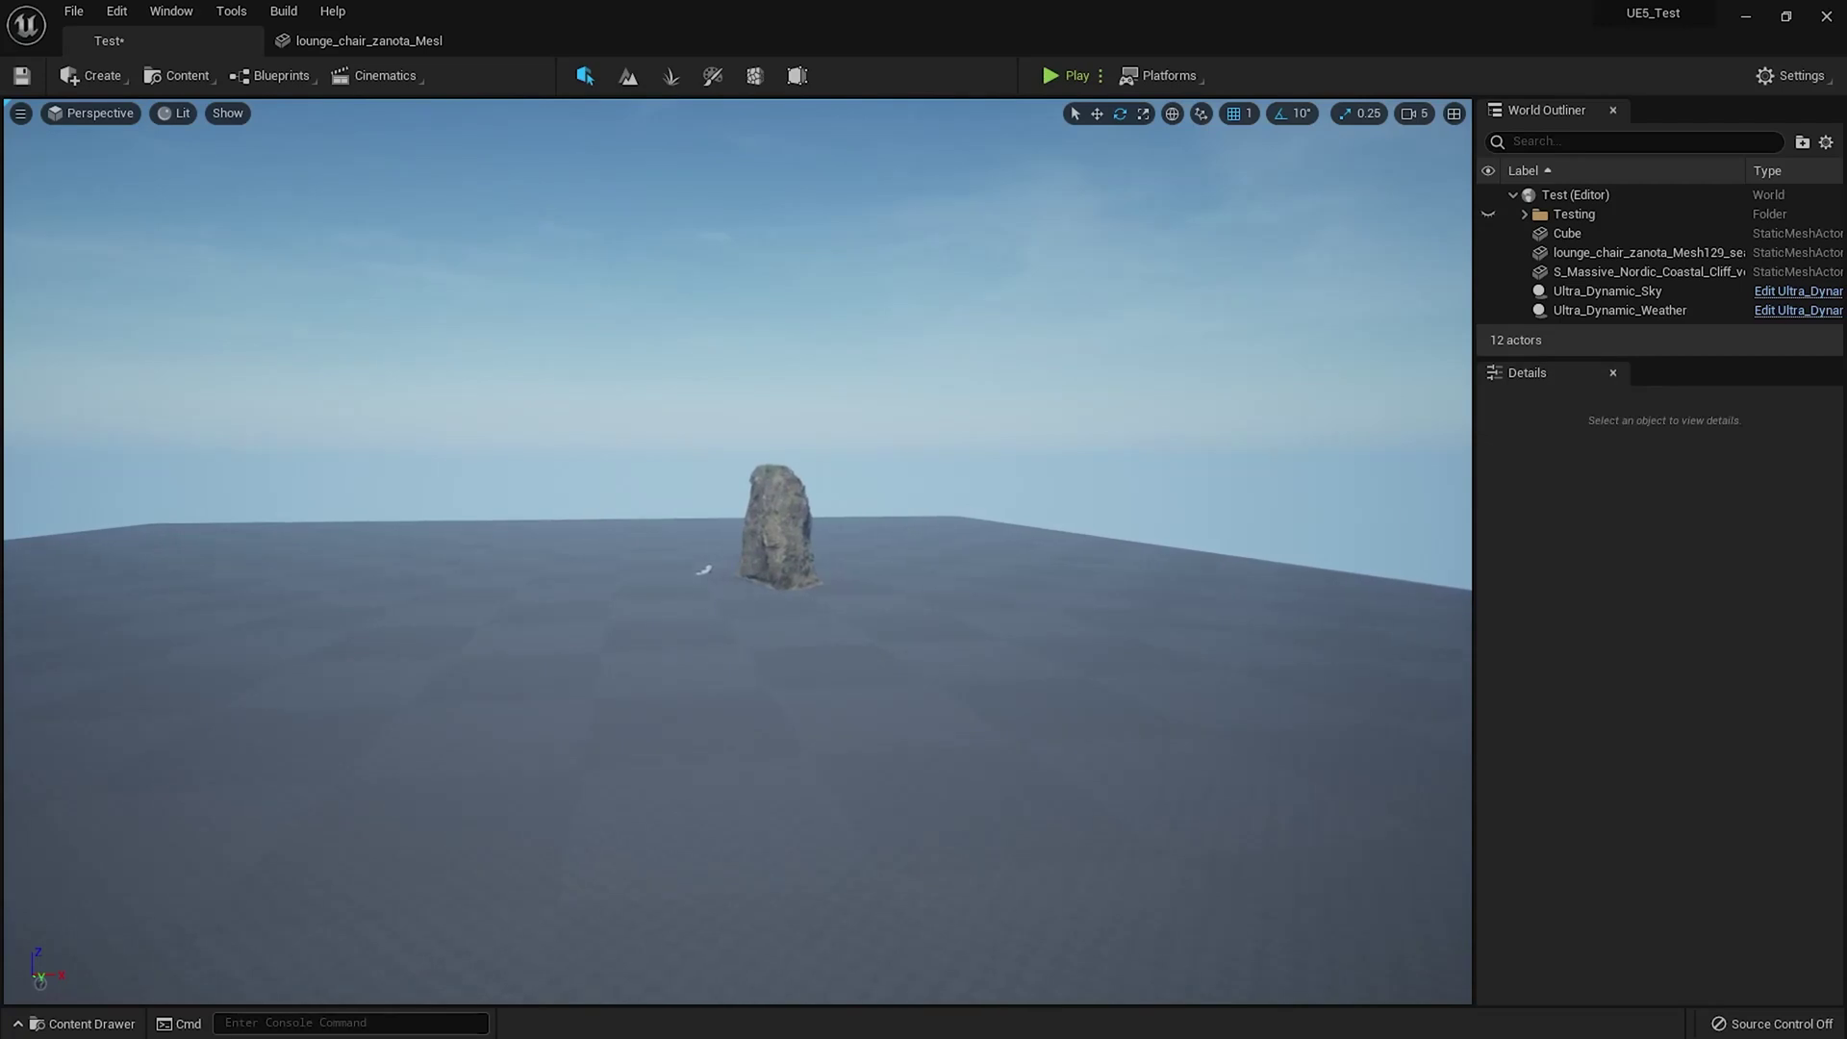
Frame the cliff, examine it from several sides up close, and select the lounge chair seat in front of it
{"action": "left_click", "coordinate": [765, 495]}
{"action": "key", "text": "f"}
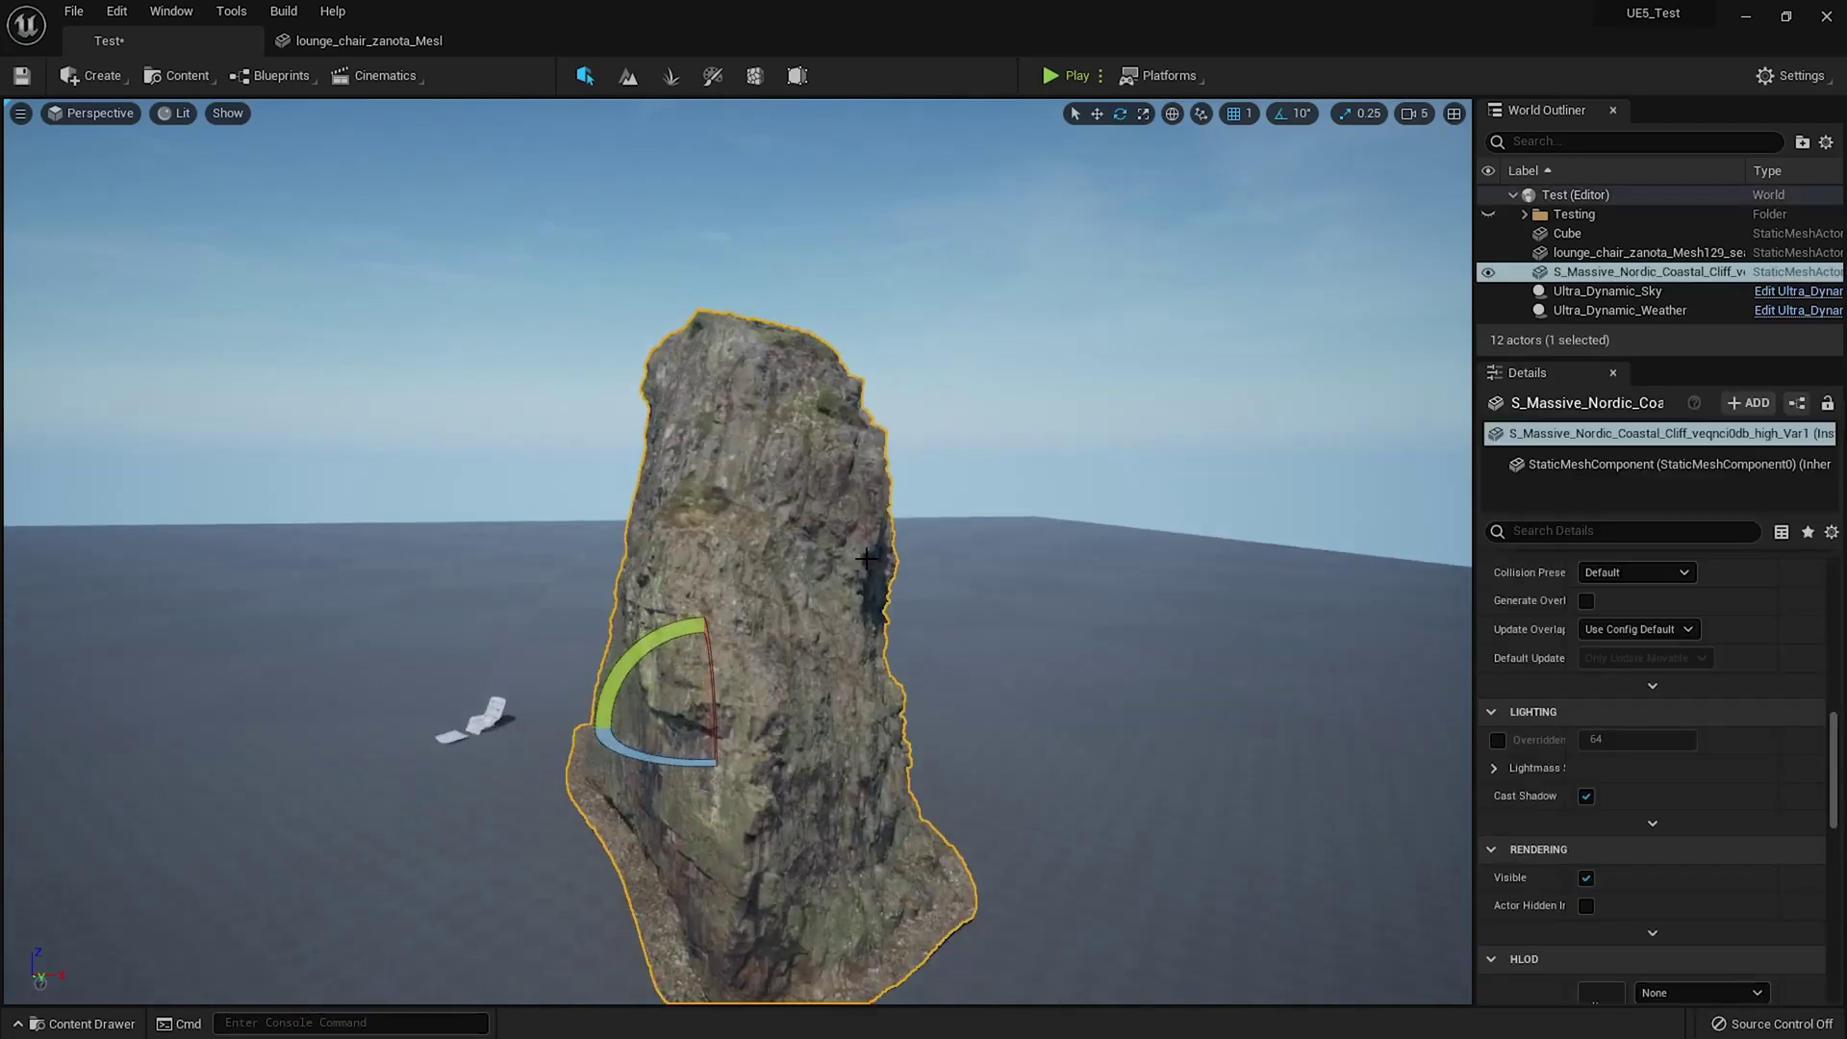
{"action": "key", "text": "Escape"}
{"action": "key", "text": "a"}
{"action": "right_click_drag", "start_coordinate": [766, 494], "coordinate": [766, 494]}
{"action": "key", "text": "w"}
{"action": "right_click_drag", "start_coordinate": [933, 410], "coordinate": [1193, 327]}
{"action": "key", "text": "a"}
{"action": "right_click_drag", "start_coordinate": [1058, 404], "coordinate": [827, 411]}
{"action": "left_click", "coordinate": [606, 610]}
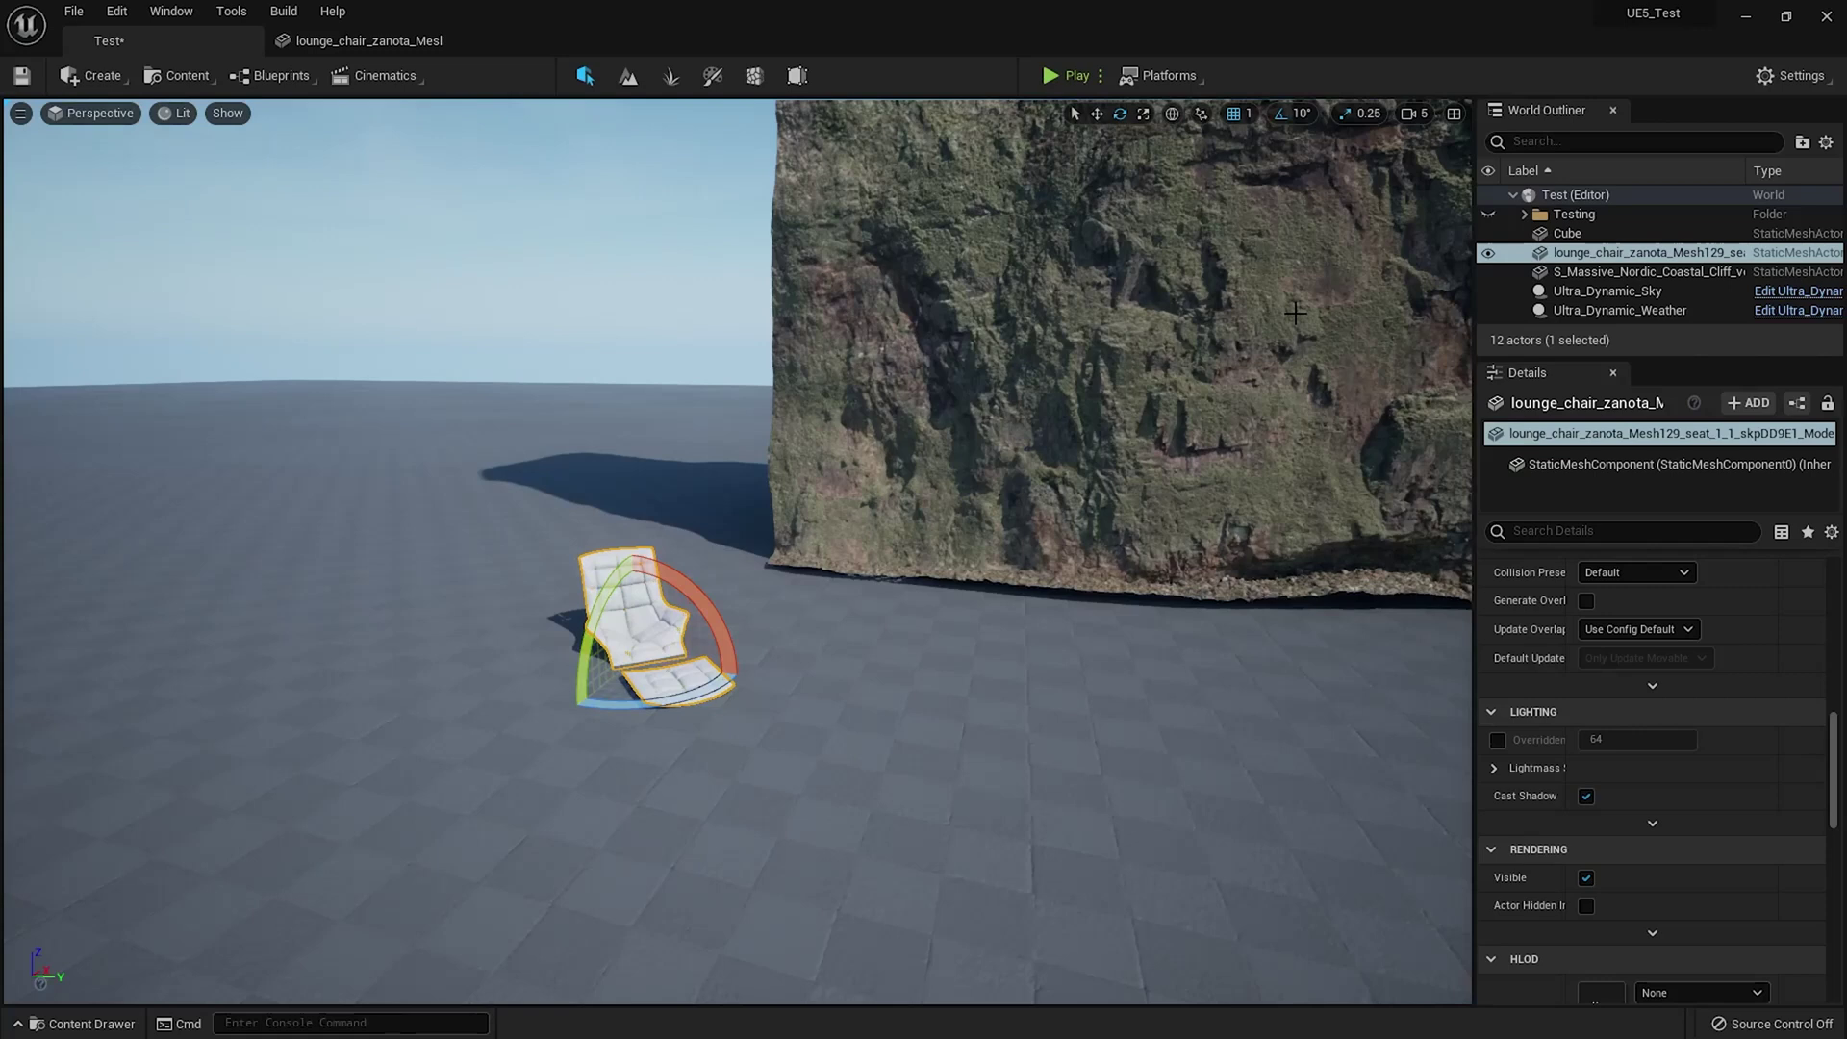
Set the camera speed to 4 and deselect the lounge chair, keeping the chair and cliff in view
{"action": "left_click", "coordinate": [1412, 113]}
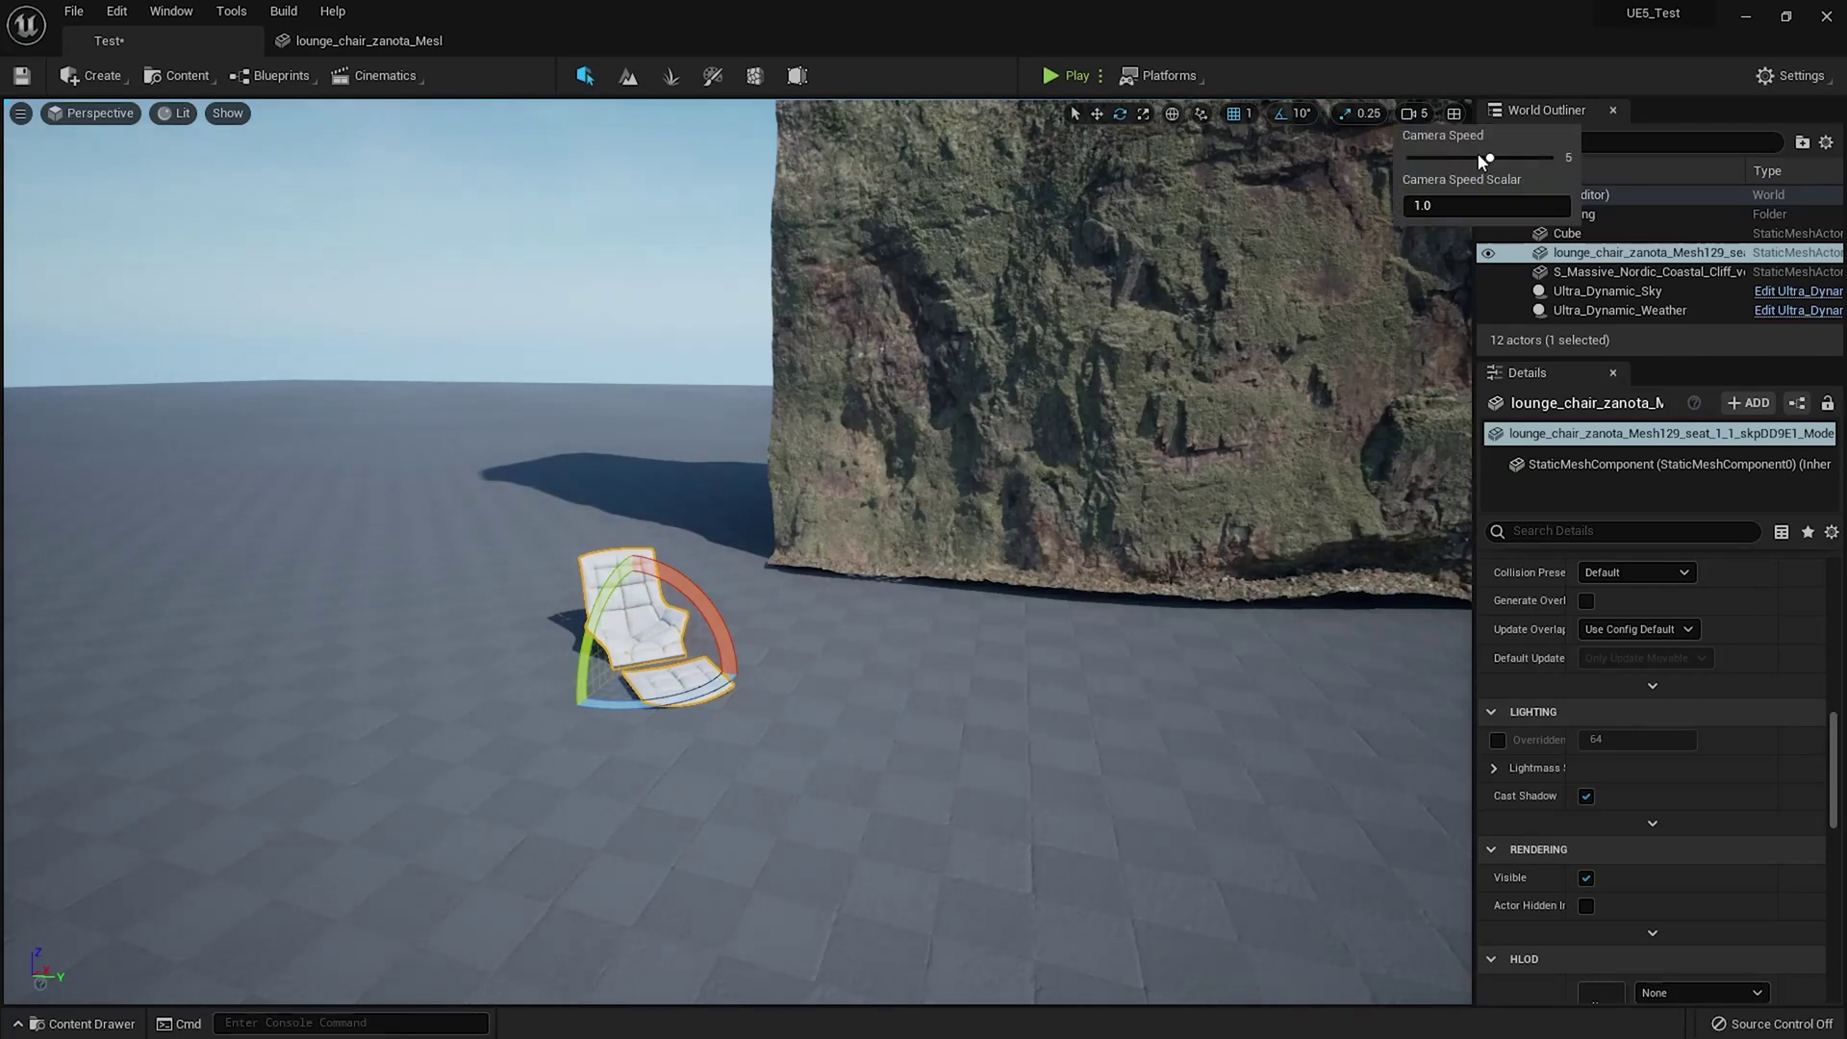
{"action": "mouse_move", "coordinate": [1218, 308]}
{"action": "right_mouse_down"}
{"action": "mouse_move", "coordinate": [1096, 296]}
{"action": "mouse_move", "coordinate": [1141, 292]}
{"action": "mouse_move", "coordinate": [1206, 337]}
{"action": "right_mouse_up"}
{"action": "key", "text": "Escape"}
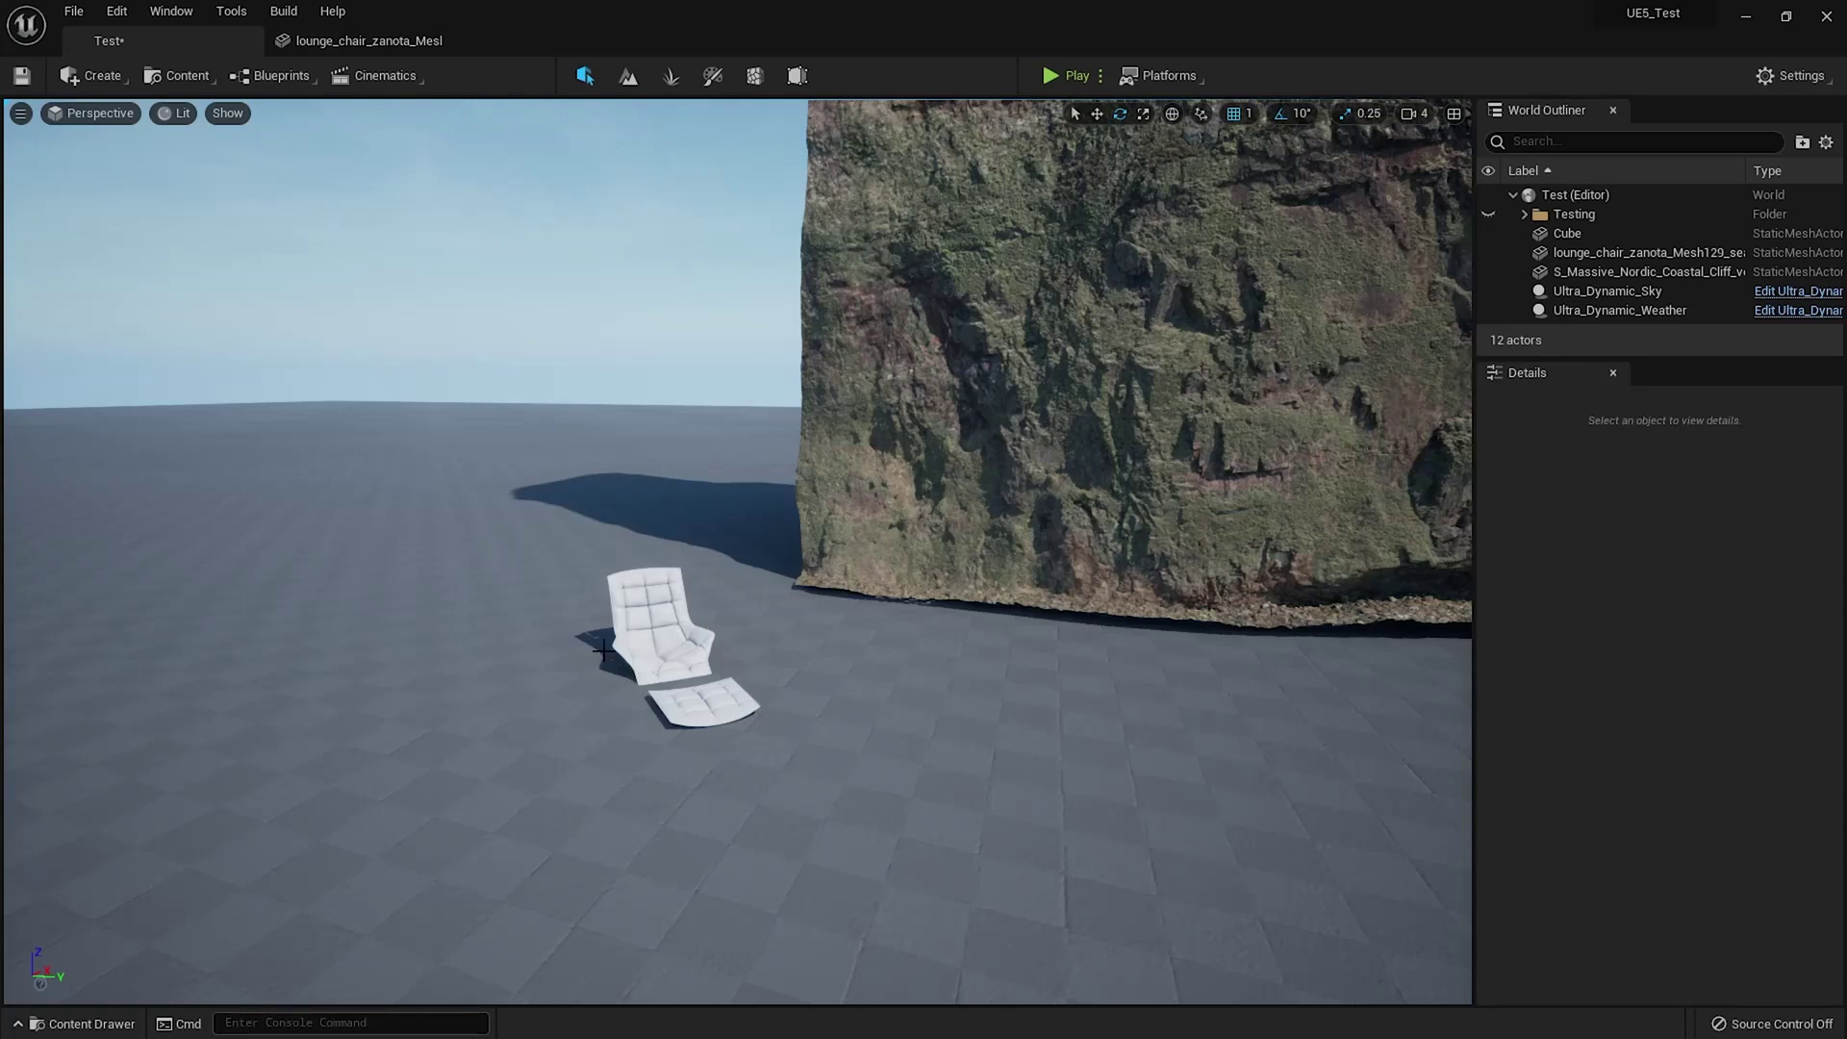
Select the lounge chair seat, check the Nanite settings in its open mesh asset and return to the Test level
{"action": "left_click", "coordinate": [679, 604]}
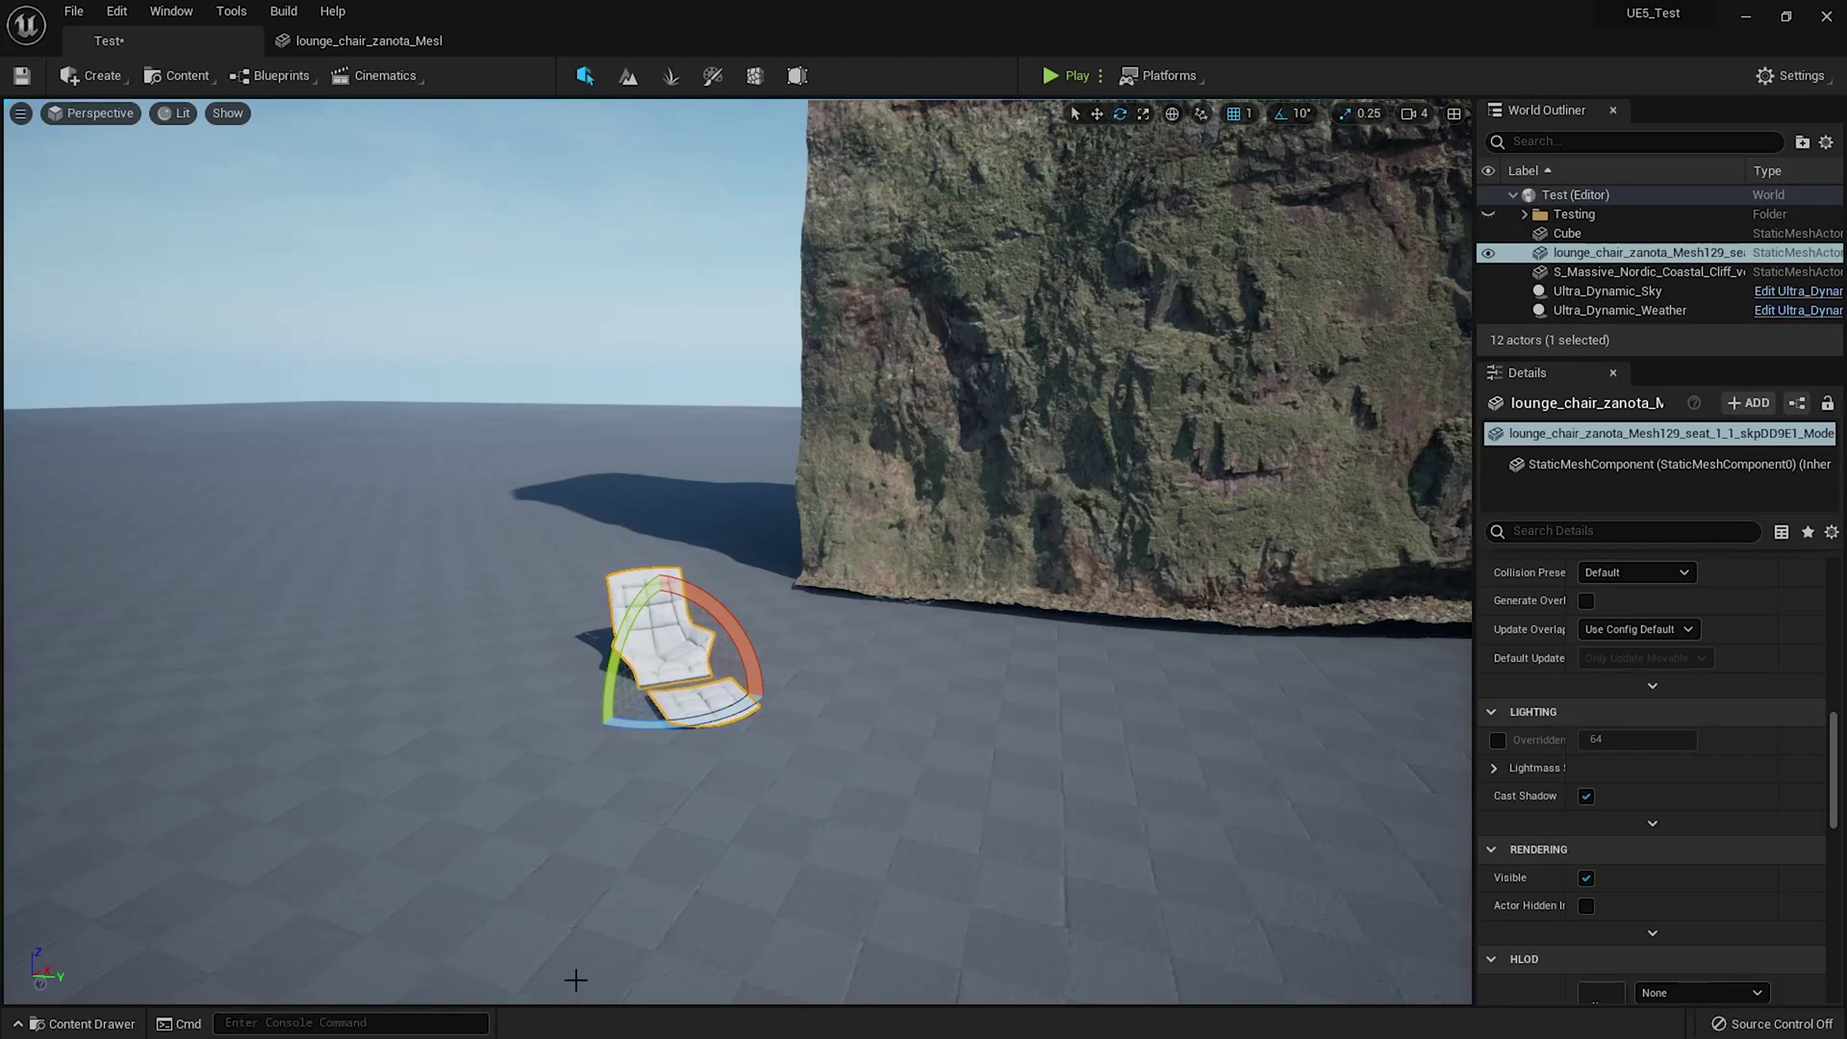
{"action": "left_click", "coordinate": [332, 41]}
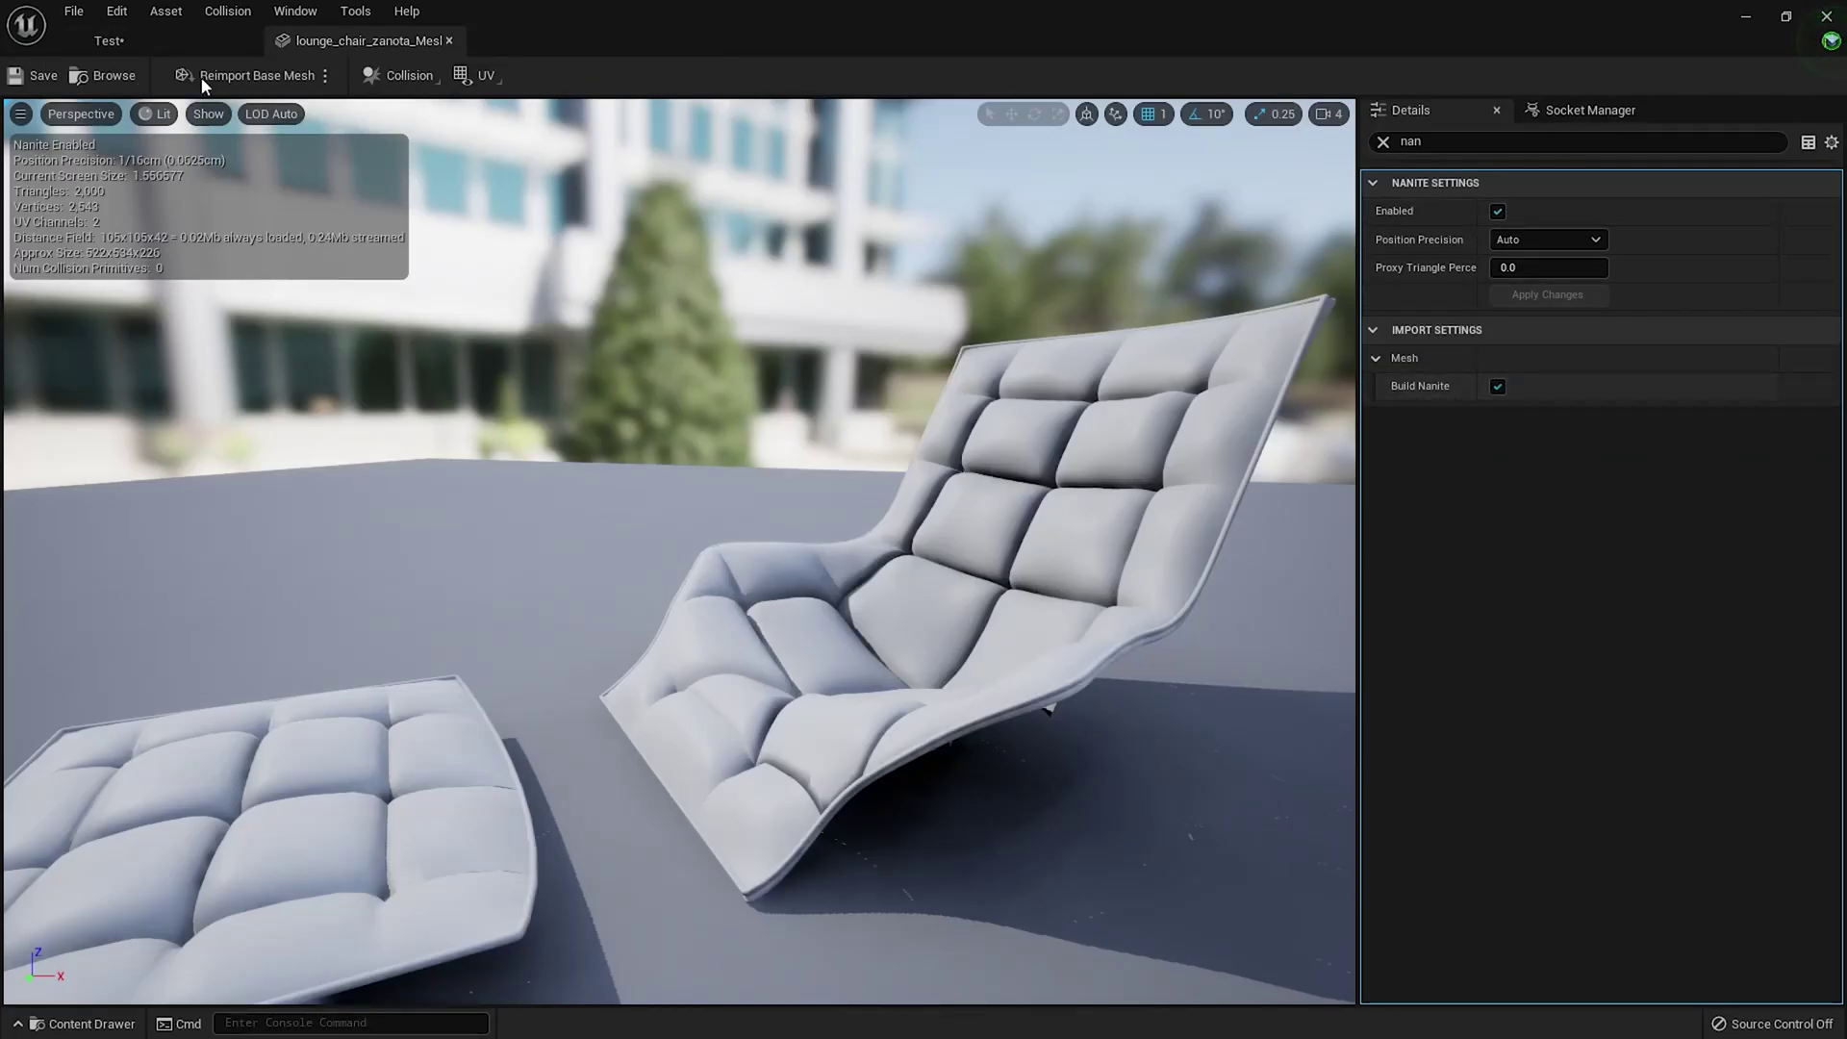
{"action": "left_click", "coordinate": [173, 48]}
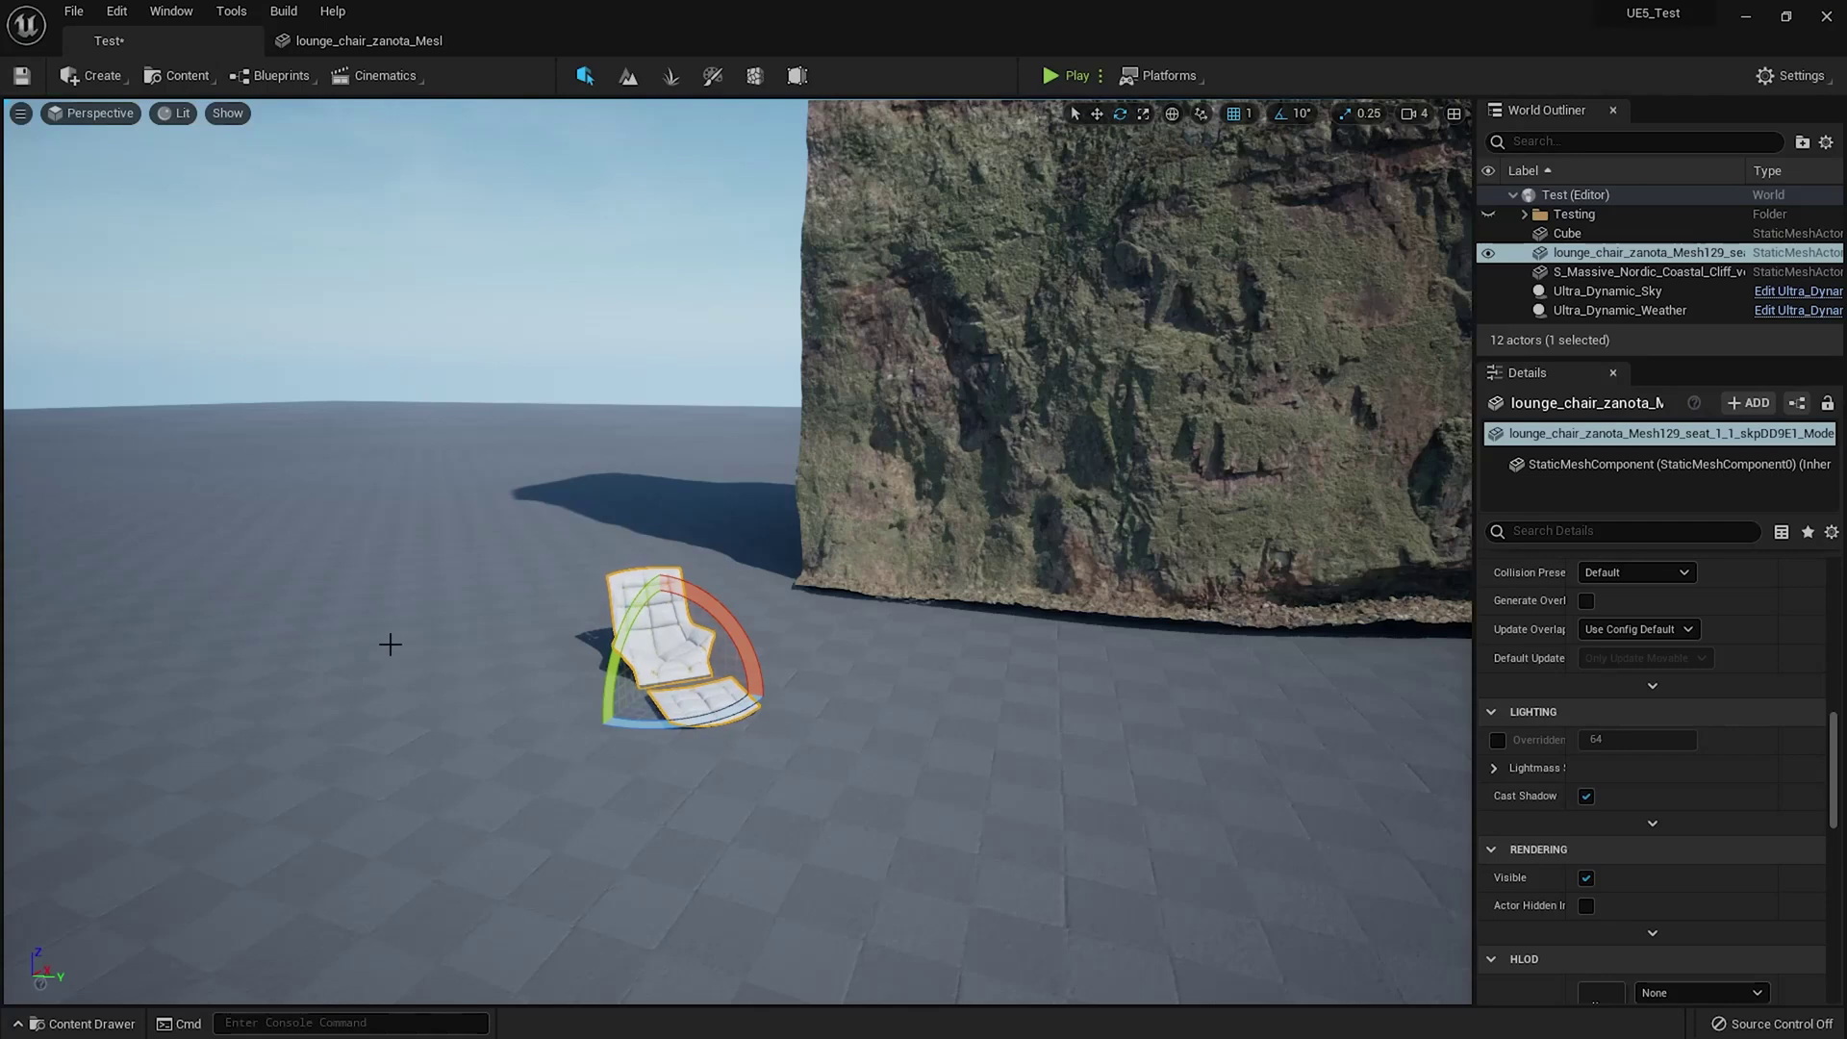